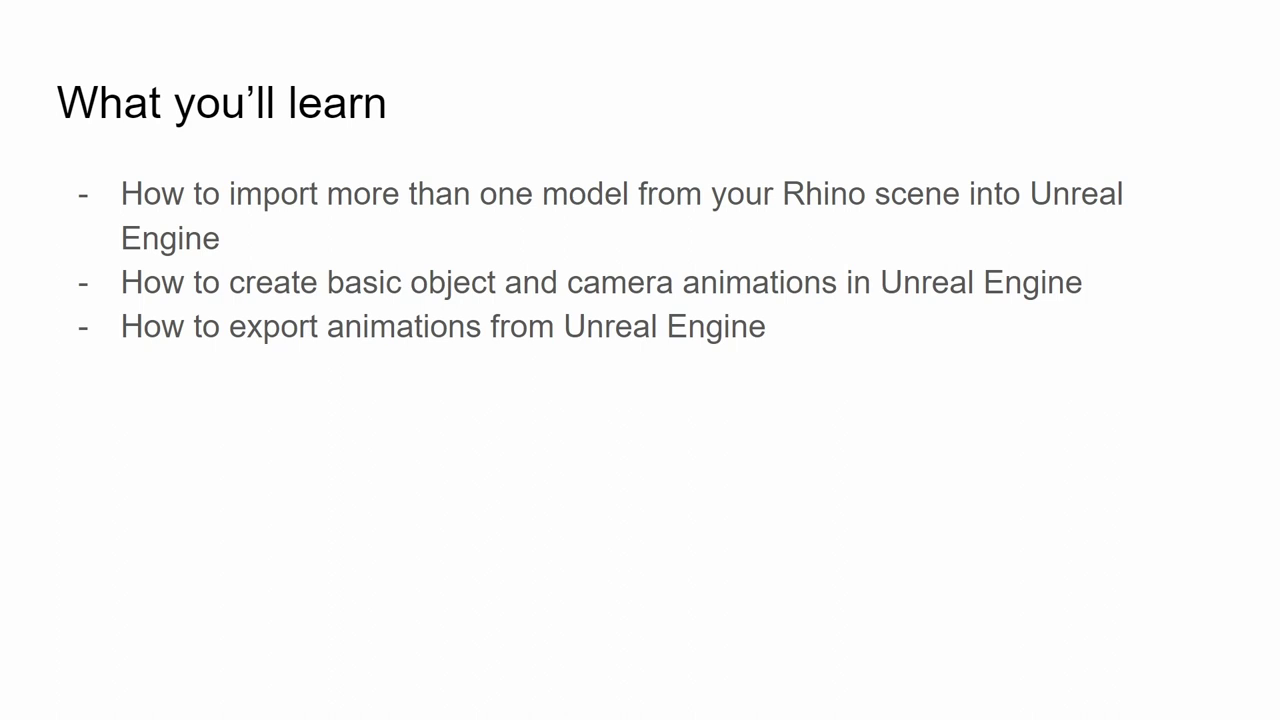
{"action": "key", "text": "Right"}
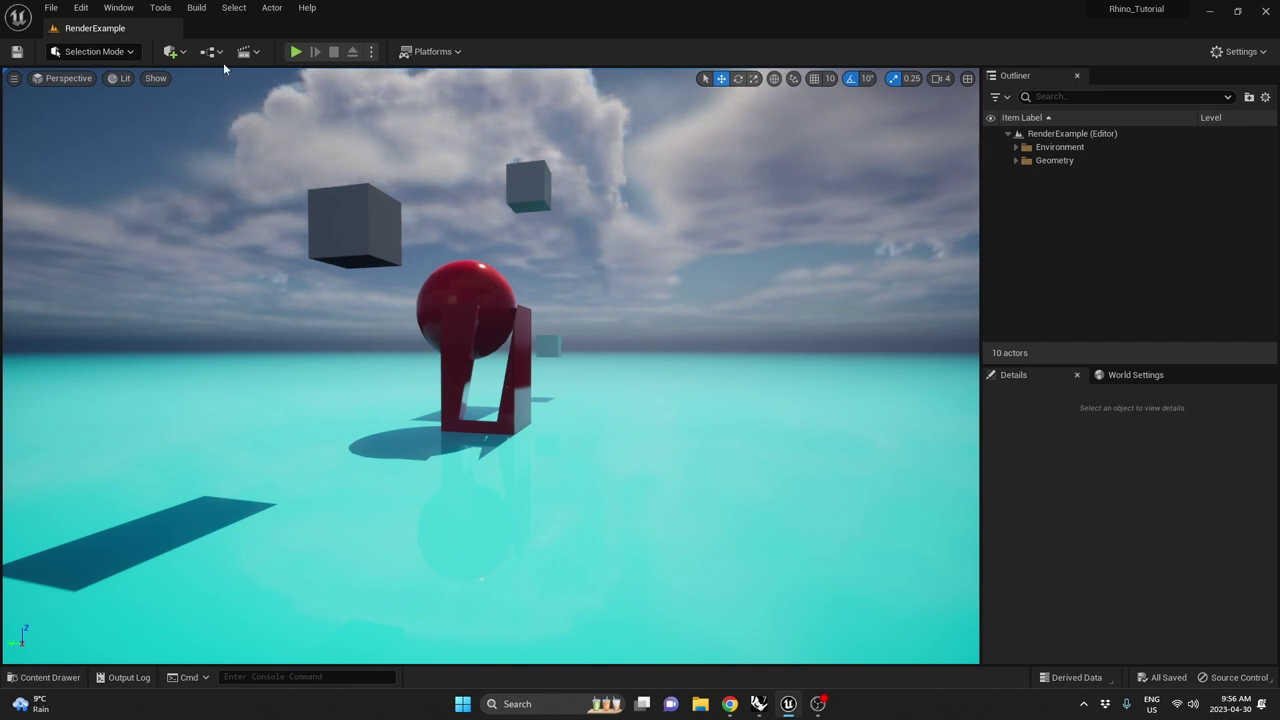
Switch to Rhino and add a new layer named Example 1.
{"action": "left_click", "coordinate": [760, 703]}
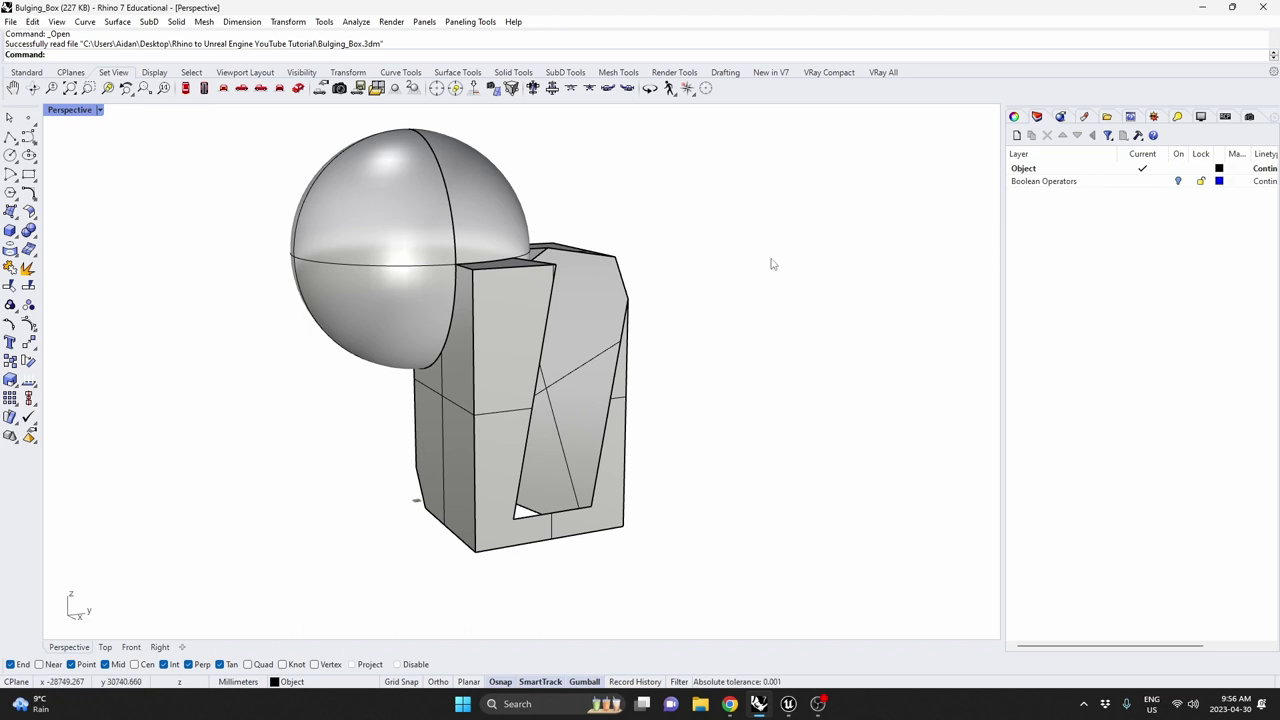
{"action": "right_click_drag", "start_coordinate": [771, 264], "coordinate": [880, 251]}
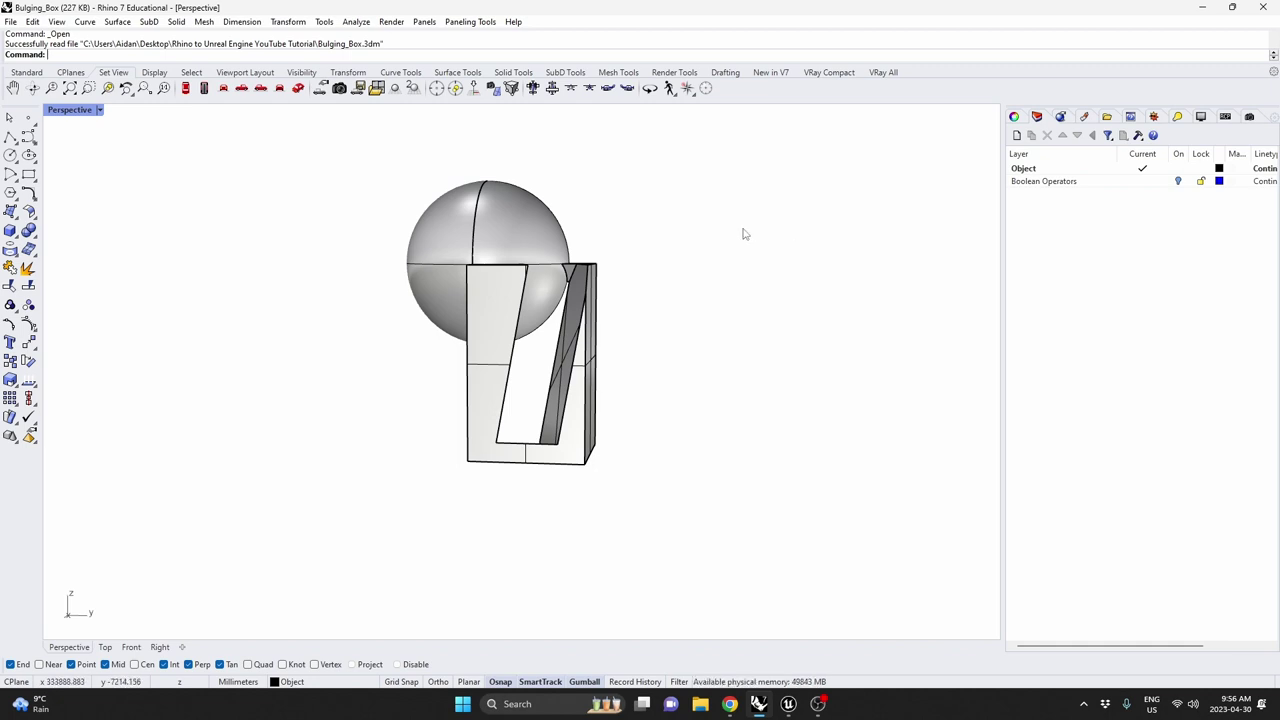
{"action": "right_click_drag", "start_coordinate": [748, 234], "coordinate": [637, 280]}
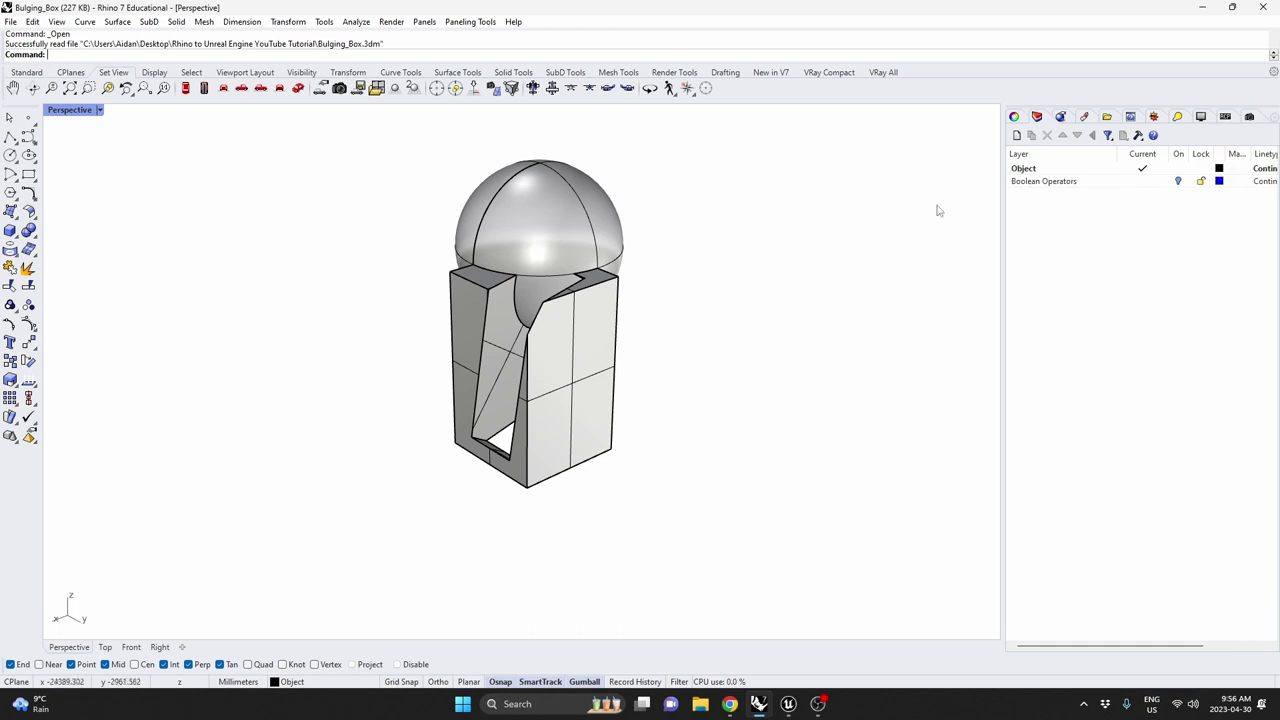
{"action": "left_click", "coordinate": [1015, 136]}
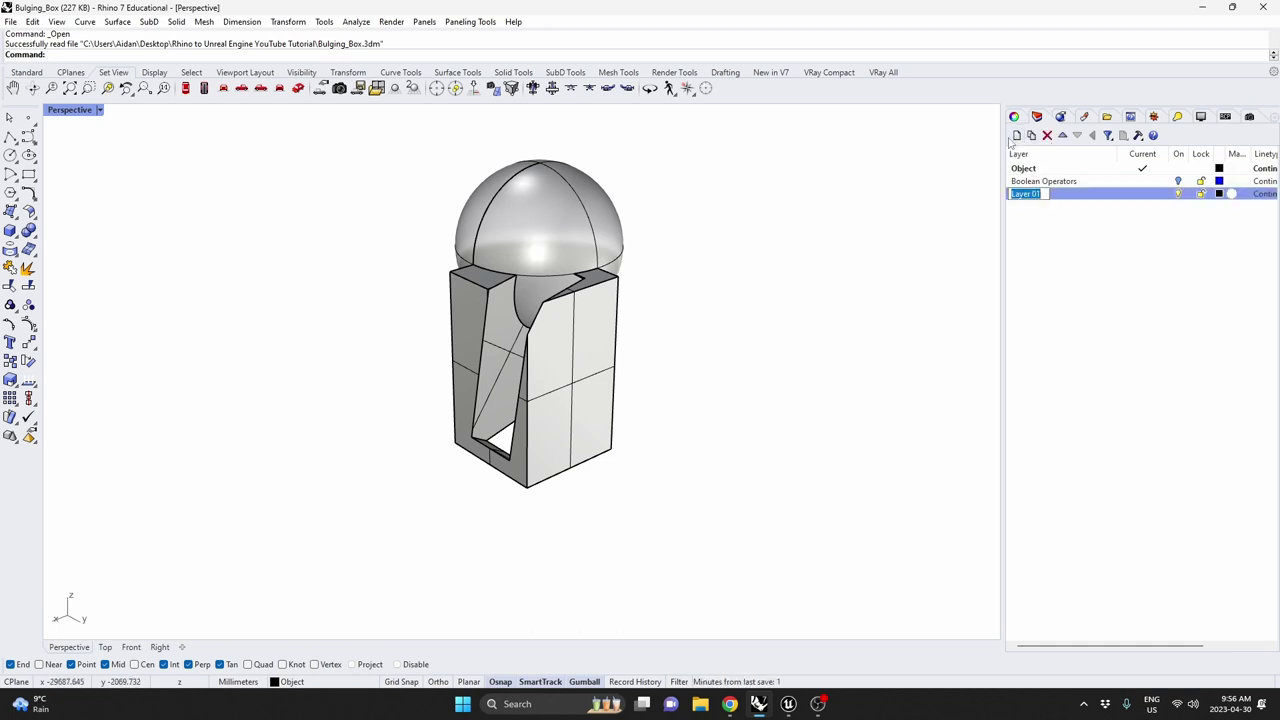
{"action": "type", "text": "Example 1"}
{"action": "key", "text": "Return"}
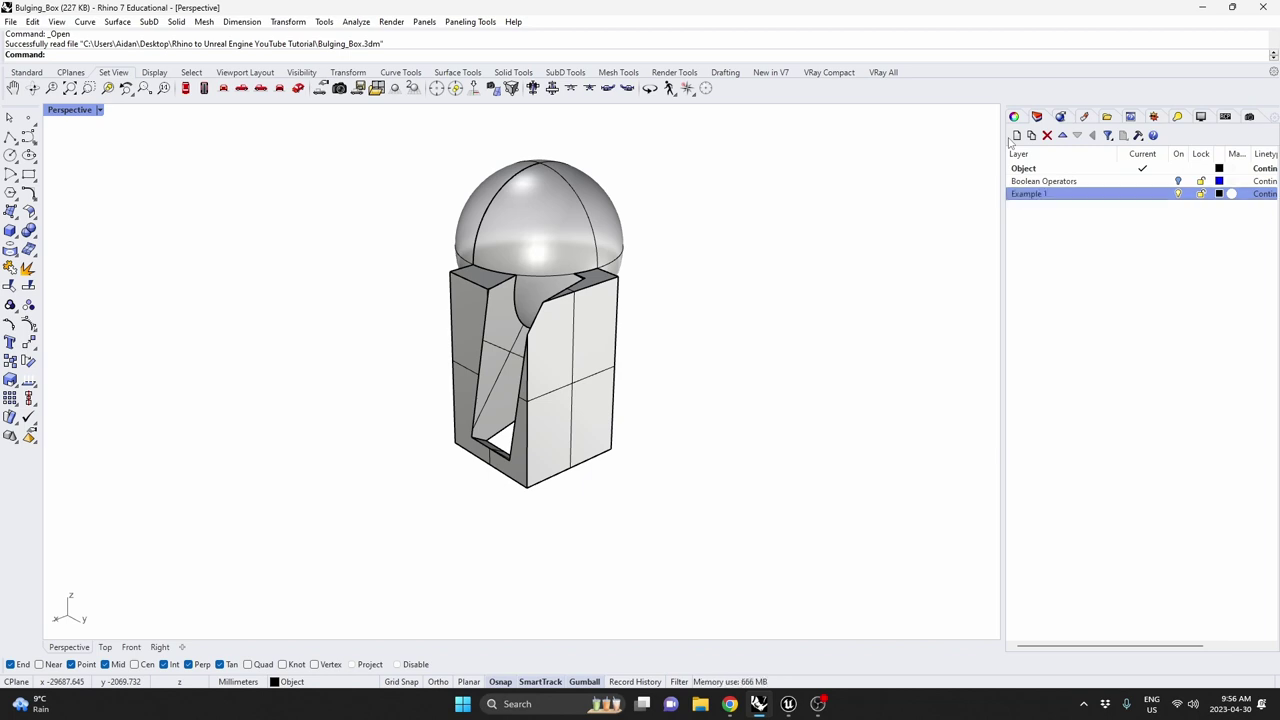
Nest the Object and Boolean Operators layers under Example 1 and collapse that group.
{"action": "left_click", "coordinate": [1077, 181]}
{"action": "left_click", "coordinate": [1045, 168], "text": "shift"}
{"action": "left_click_drag", "start_coordinate": [1045, 168], "coordinate": [1043, 200]}
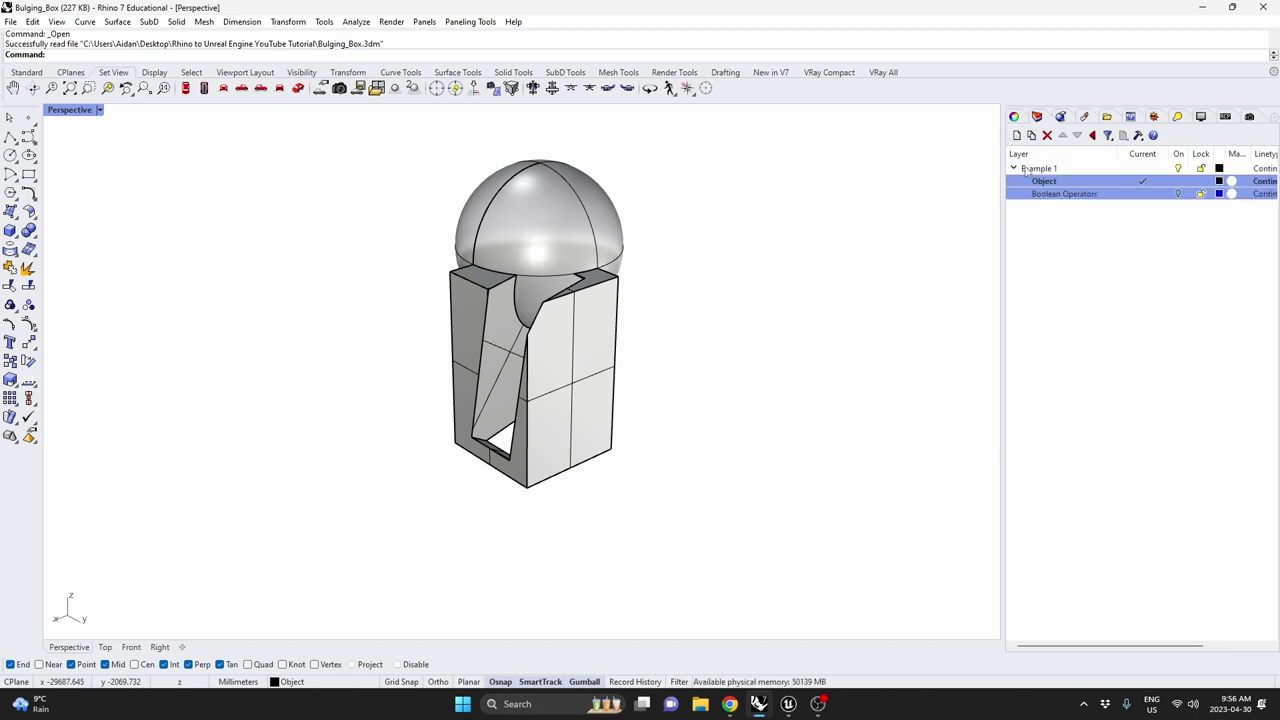
{"action": "left_click", "coordinate": [1013, 168]}
Add a top-level layer named Example 2 and make it the current layer.
{"action": "left_click", "coordinate": [1017, 135]}
{"action": "type", "text": "Exam"}
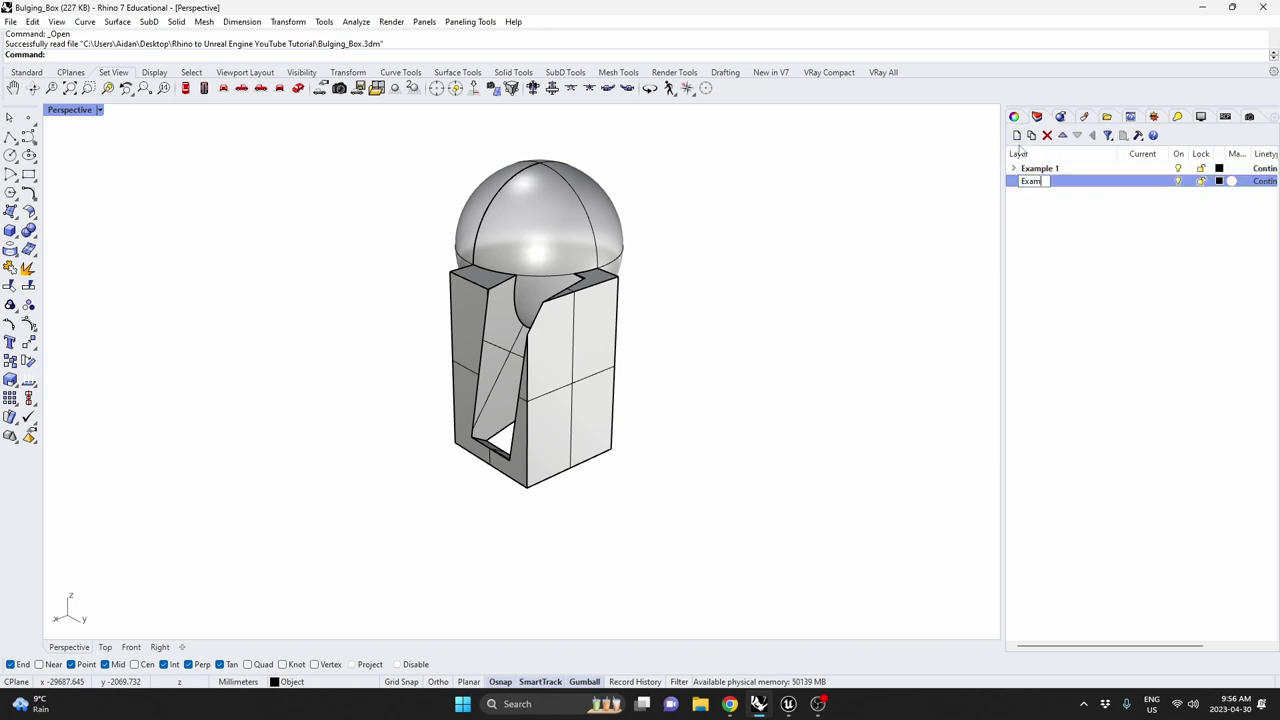
{"action": "type", "text": "ple 2"}
{"action": "key", "text": "Return"}
{"action": "double_click", "coordinate": [1081, 185]}
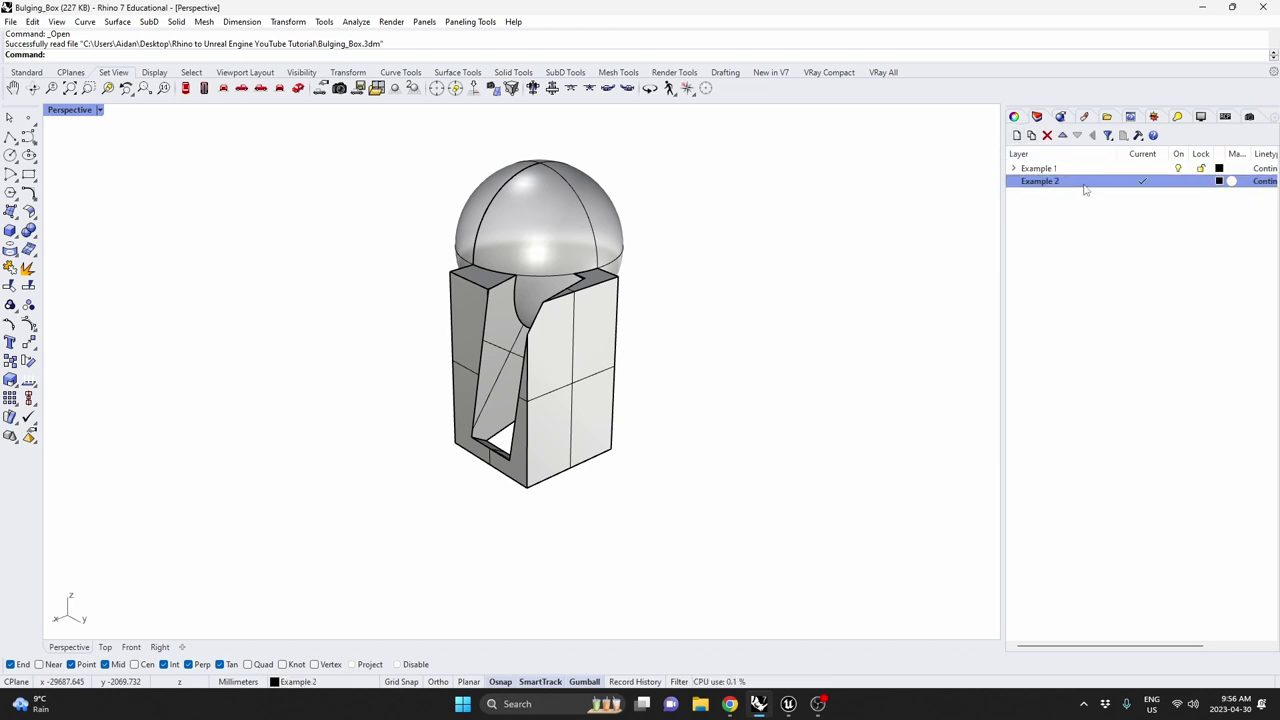
Maximize the Top view around the model and set its display mode to Shaded.
{"action": "right_click_drag", "start_coordinate": [651, 262], "coordinate": [482, 298], "text": "shift"}
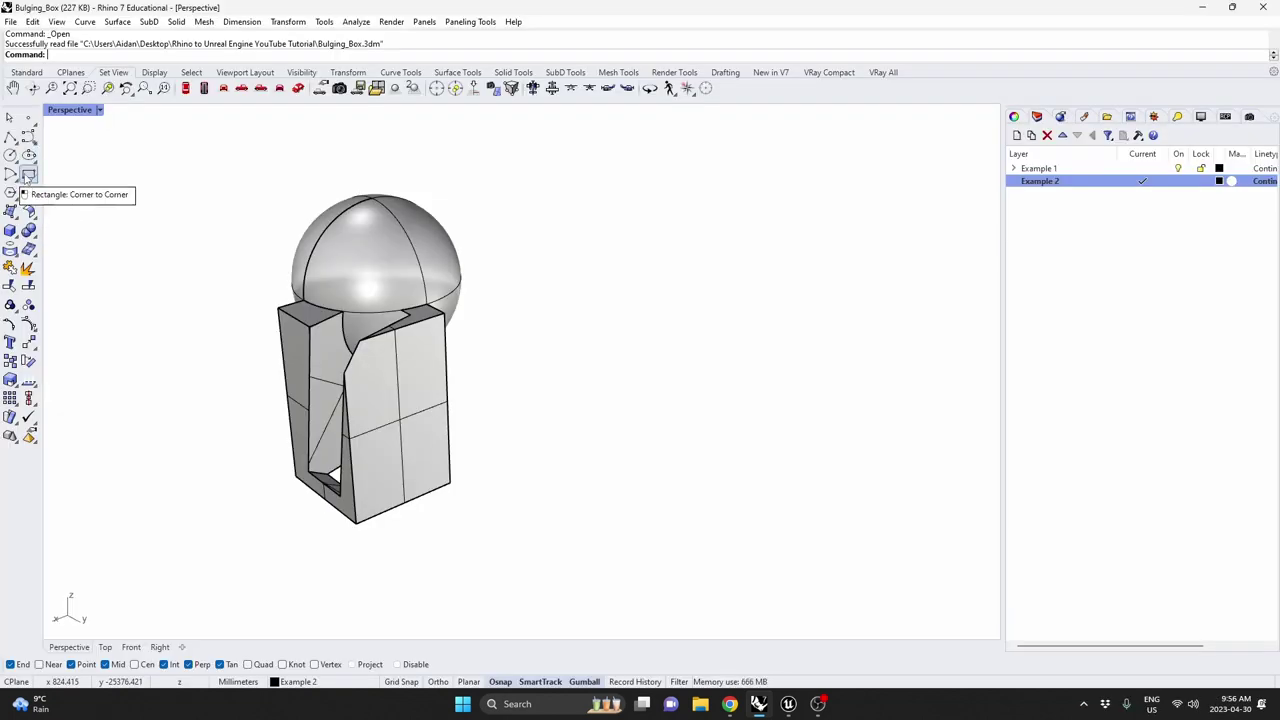
{"action": "double_click", "coordinate": [70, 110]}
{"action": "double_click", "coordinate": [63, 110]}
{"action": "scroll", "coordinate": [578, 260], "scroll_direction": "down", "scroll_amount": 3}
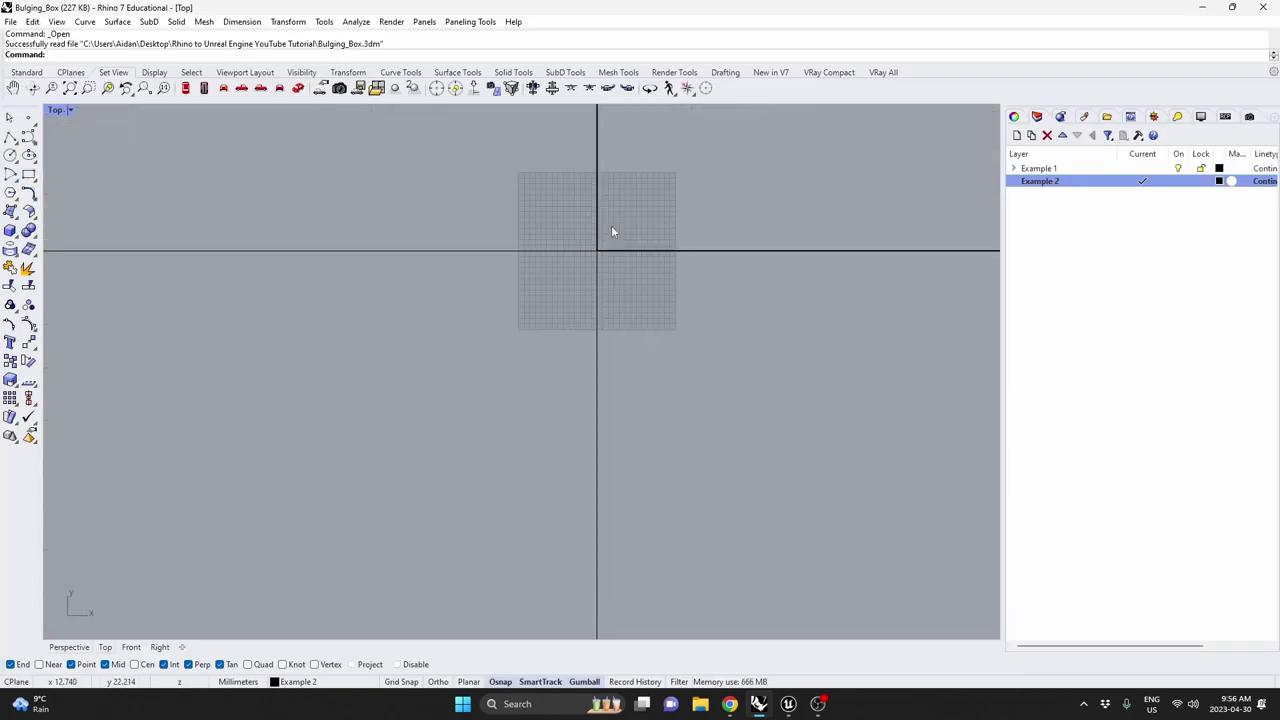
{"action": "scroll", "coordinate": [522, 393], "scroll_direction": "up", "scroll_amount": 4}
{"action": "scroll", "coordinate": [657, 335], "scroll_direction": "down", "scroll_amount": 6}
{"action": "scroll", "coordinate": [625, 392], "scroll_direction": "up", "scroll_amount": 4}
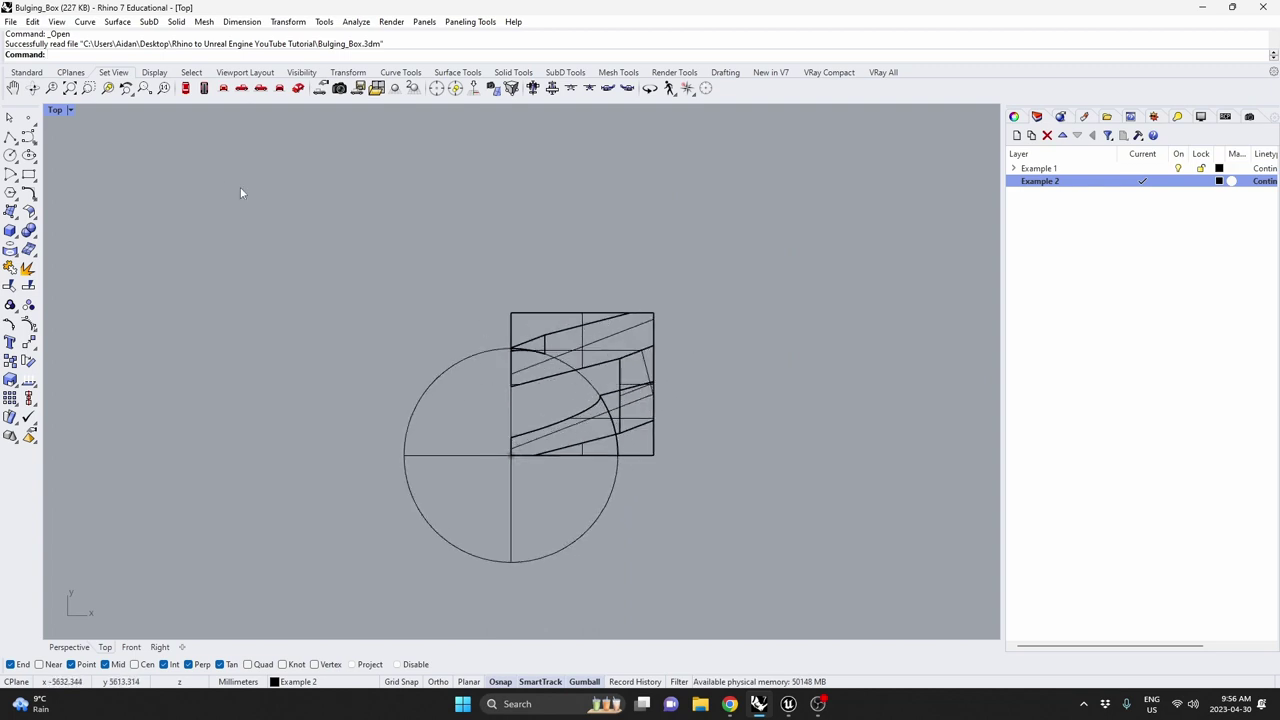
{"action": "left_click", "coordinate": [63, 112]}
{"action": "left_click", "coordinate": [90, 176]}
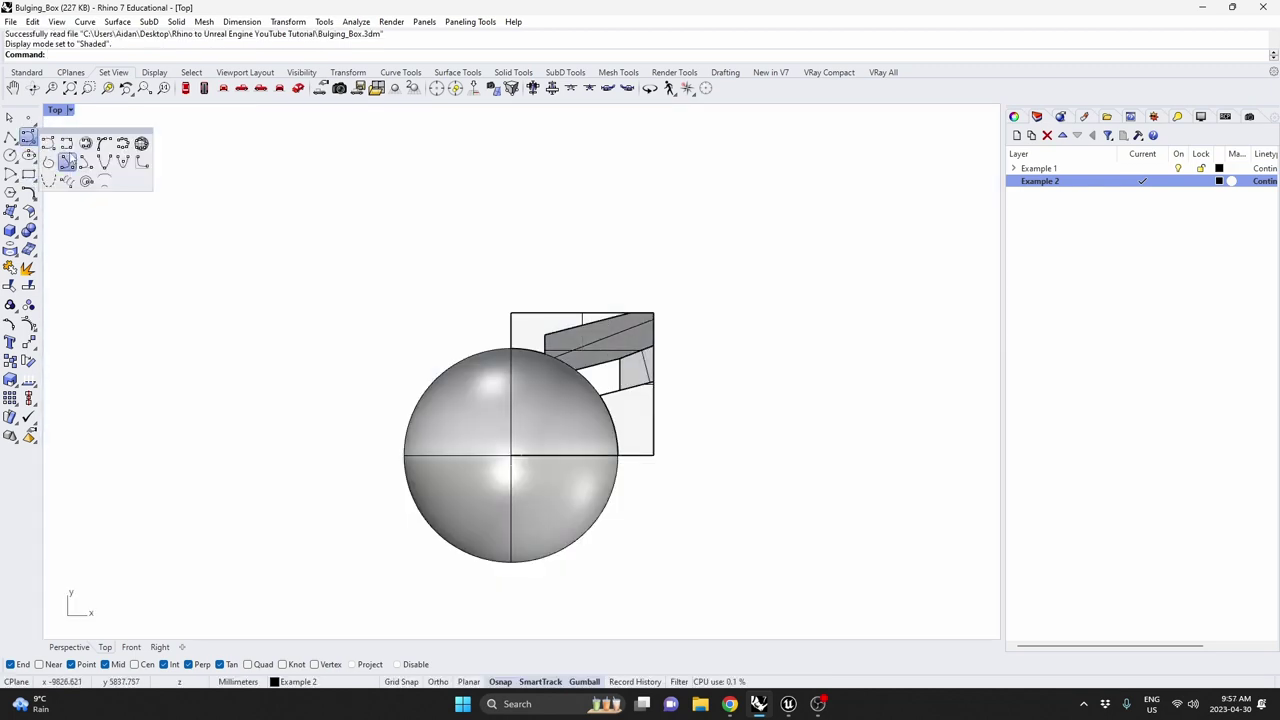
Draw a winding five-point interpolated curve from the origin, weaving upward to about X 1800, Y 9300 mm.
{"action": "left_click", "coordinate": [27, 137]}
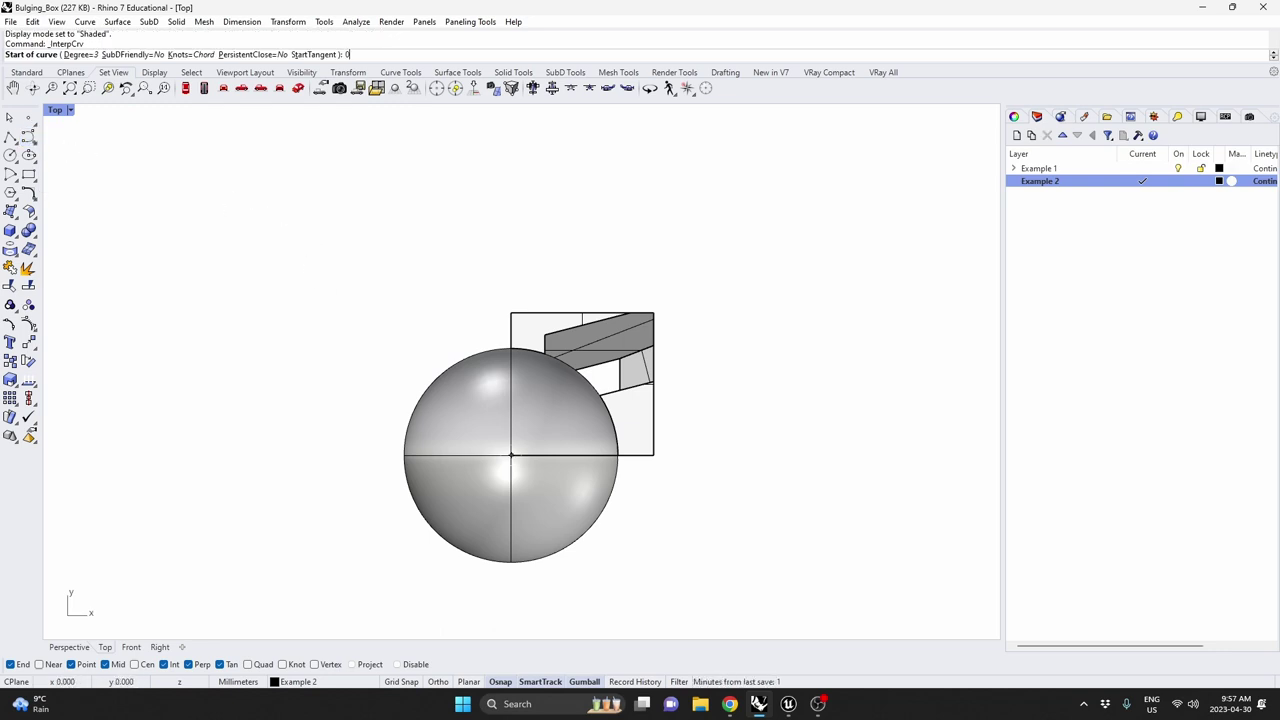
{"action": "type", "text": "0"}
{"action": "key", "text": "Return"}
{"action": "right_click_drag", "start_coordinate": [444, 260], "coordinate": [397, 352]}
{"action": "left_click", "coordinate": [296, 434]}
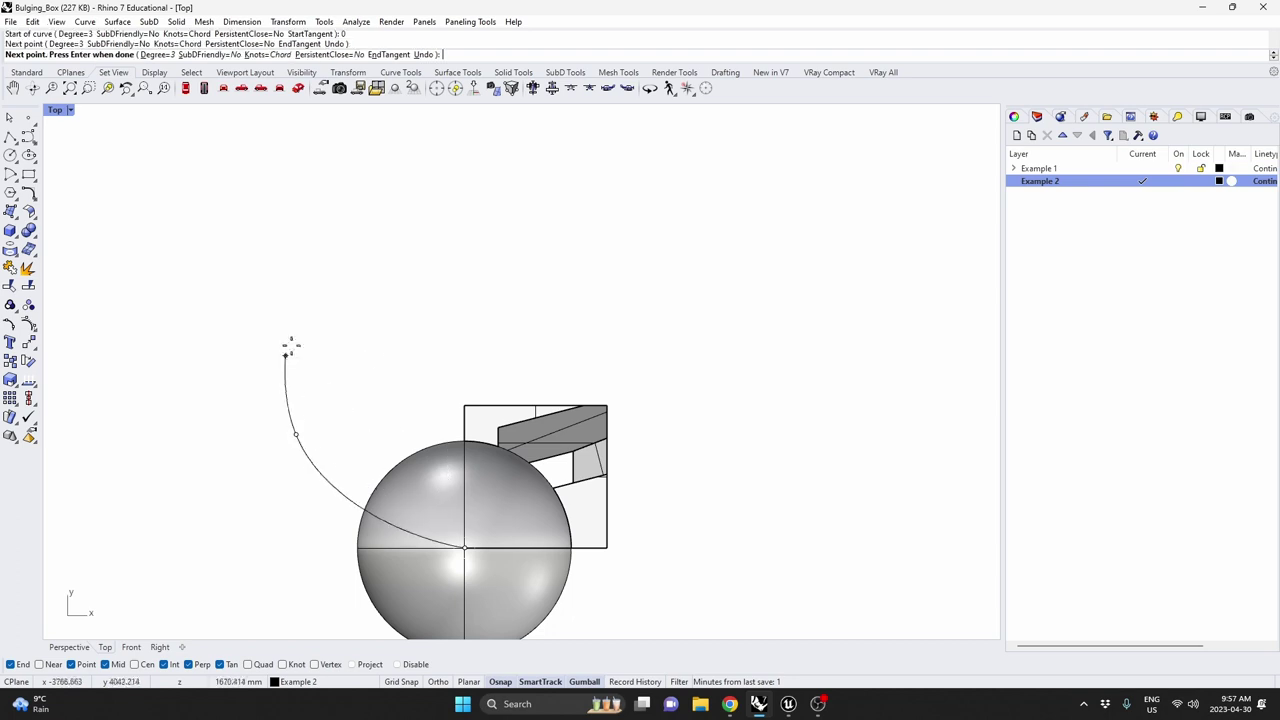
{"action": "left_click", "coordinate": [430, 290]}
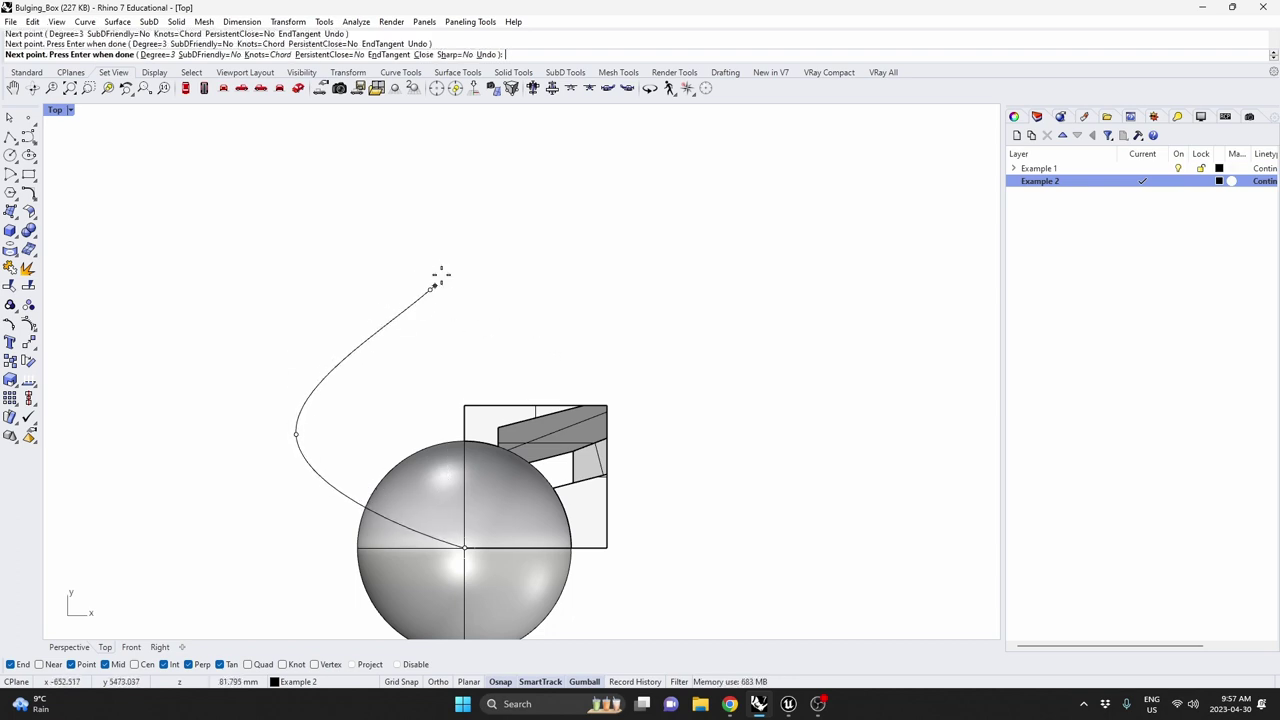
{"action": "left_click", "coordinate": [305, 187]}
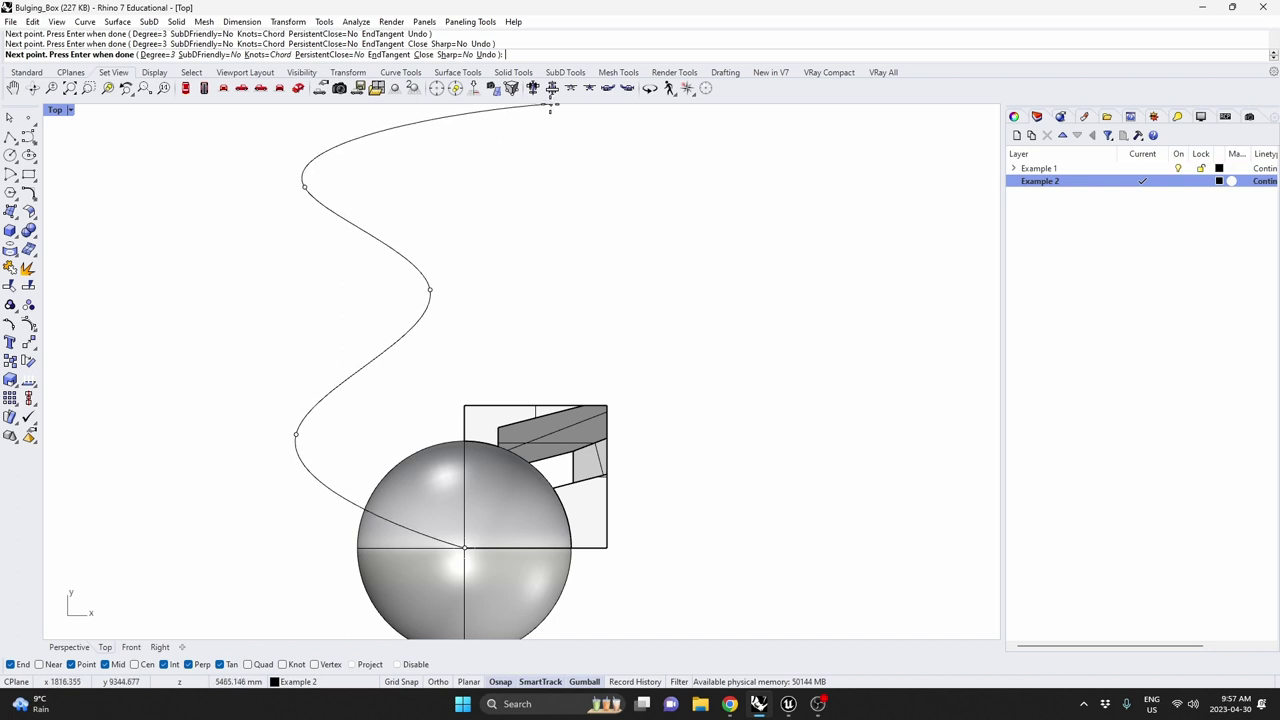
{"action": "left_click", "coordinate": [543, 110]}
{"action": "key", "text": "Return"}
{"action": "scroll", "coordinate": [569, 175], "scroll_direction": "down", "scroll_amount": 1}
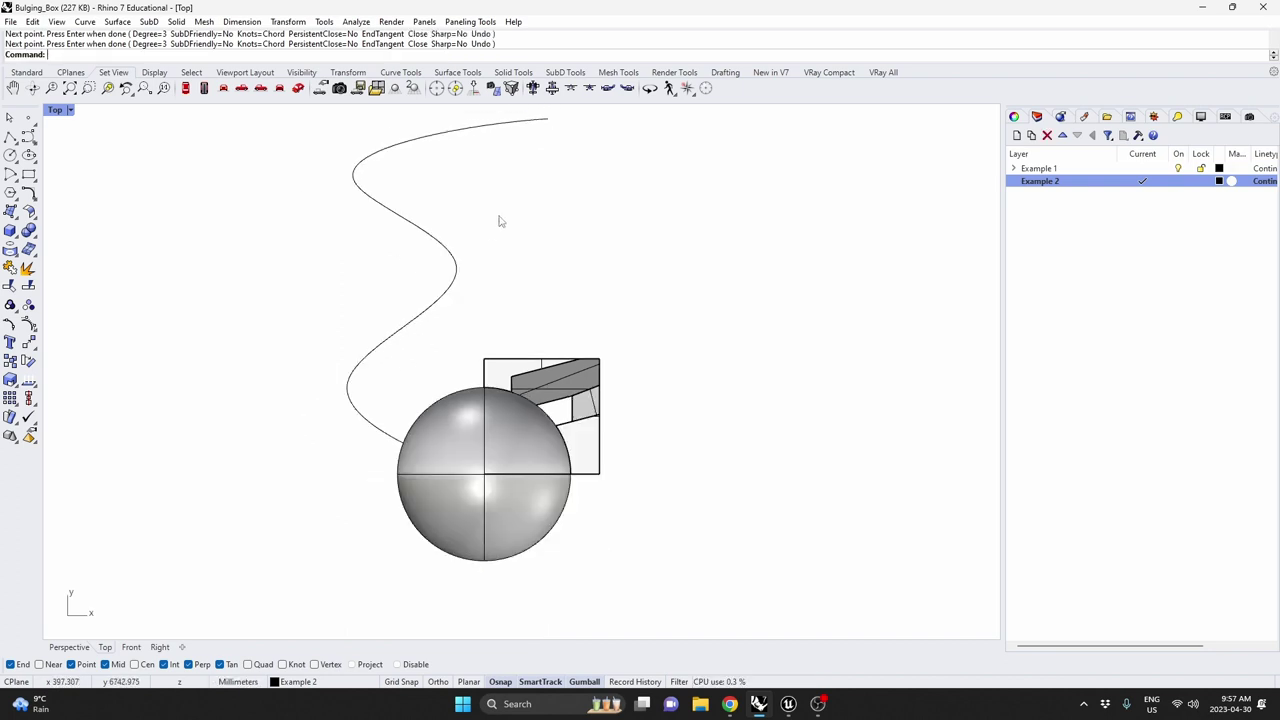
Duplicate the winding curve in place and rotate the copy by 180 degrees.
{"action": "left_click", "coordinate": [455, 257]}
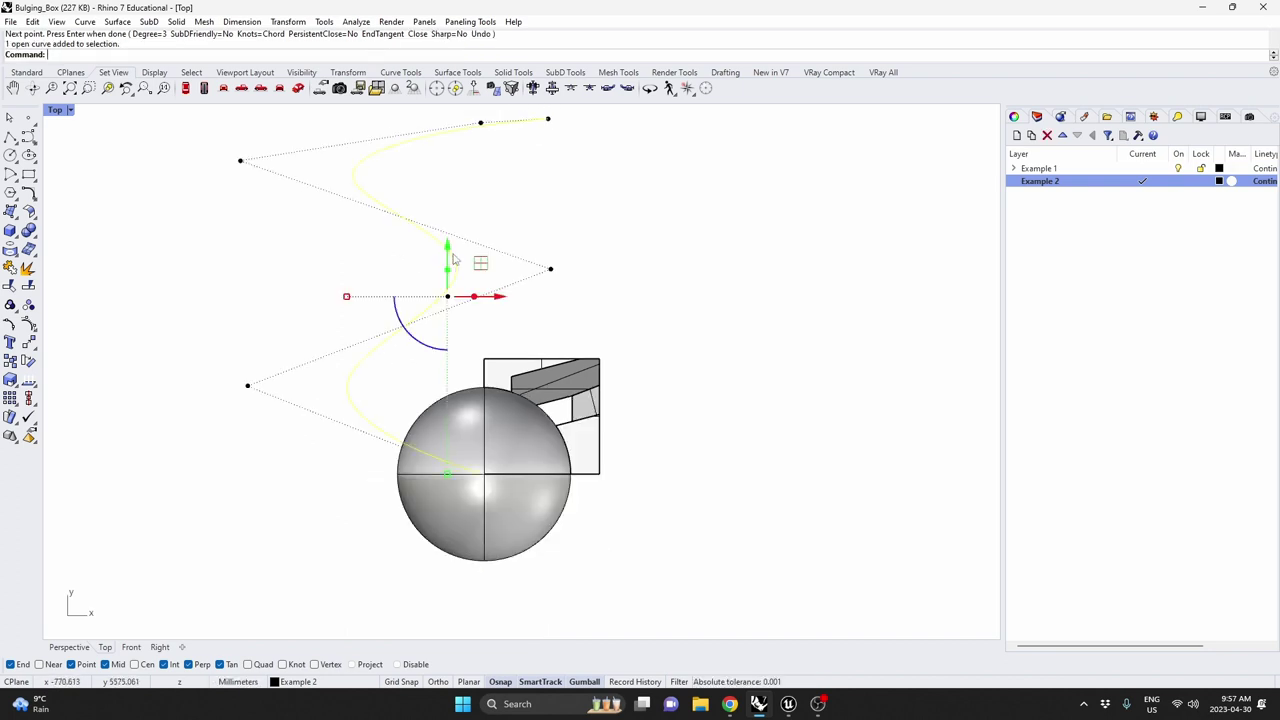
{"action": "key", "text": "ctrl+c"}
{"action": "key", "text": "ctrl+v"}
{"action": "left_click", "coordinate": [428, 342]}
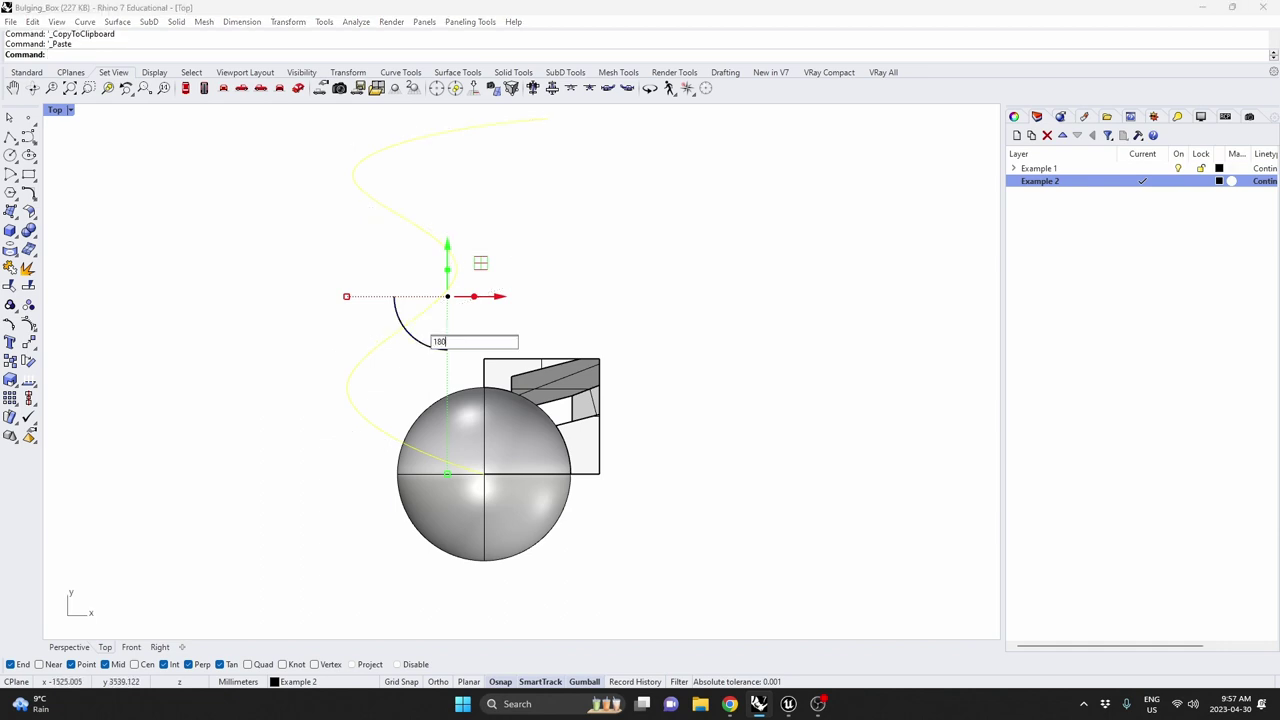
{"action": "type", "text": "180"}
{"action": "key", "text": "Return"}
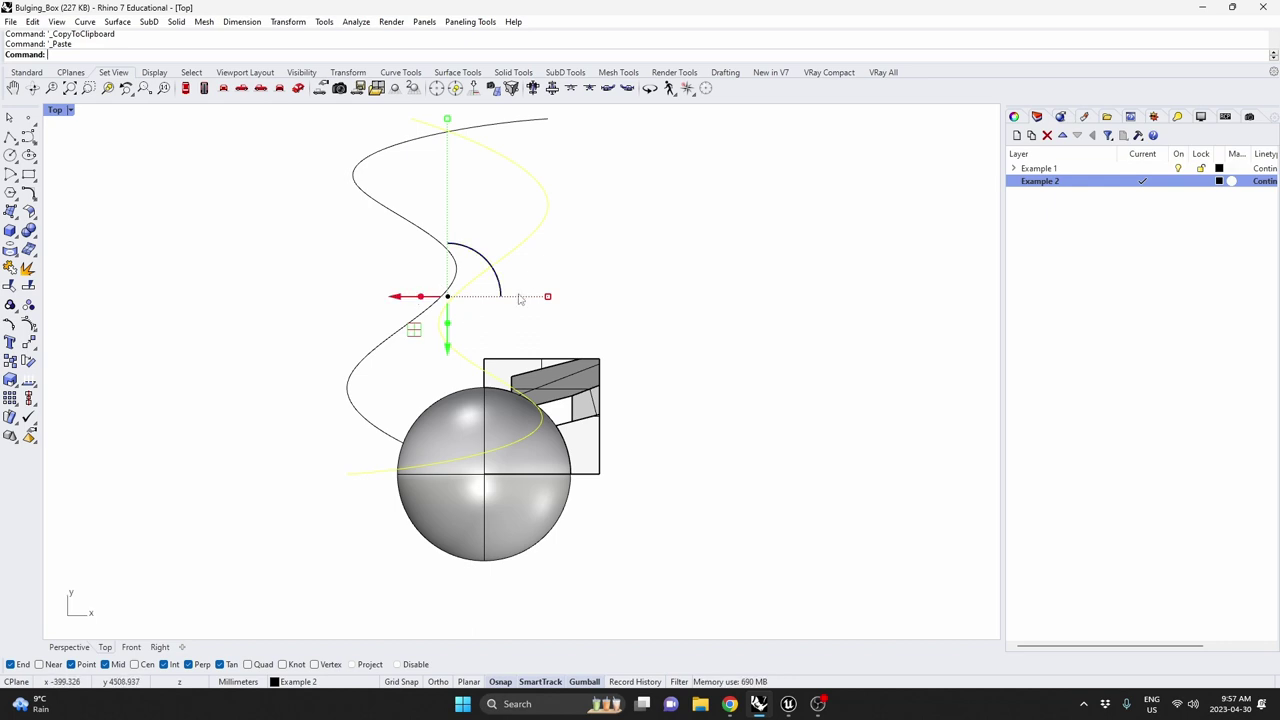
Scale the rotated curve copy by .5 across its width and deselect it.
{"action": "left_click", "coordinate": [548, 297]}
{"action": "type", "text": ".5"}
{"action": "key", "text": "Return"}
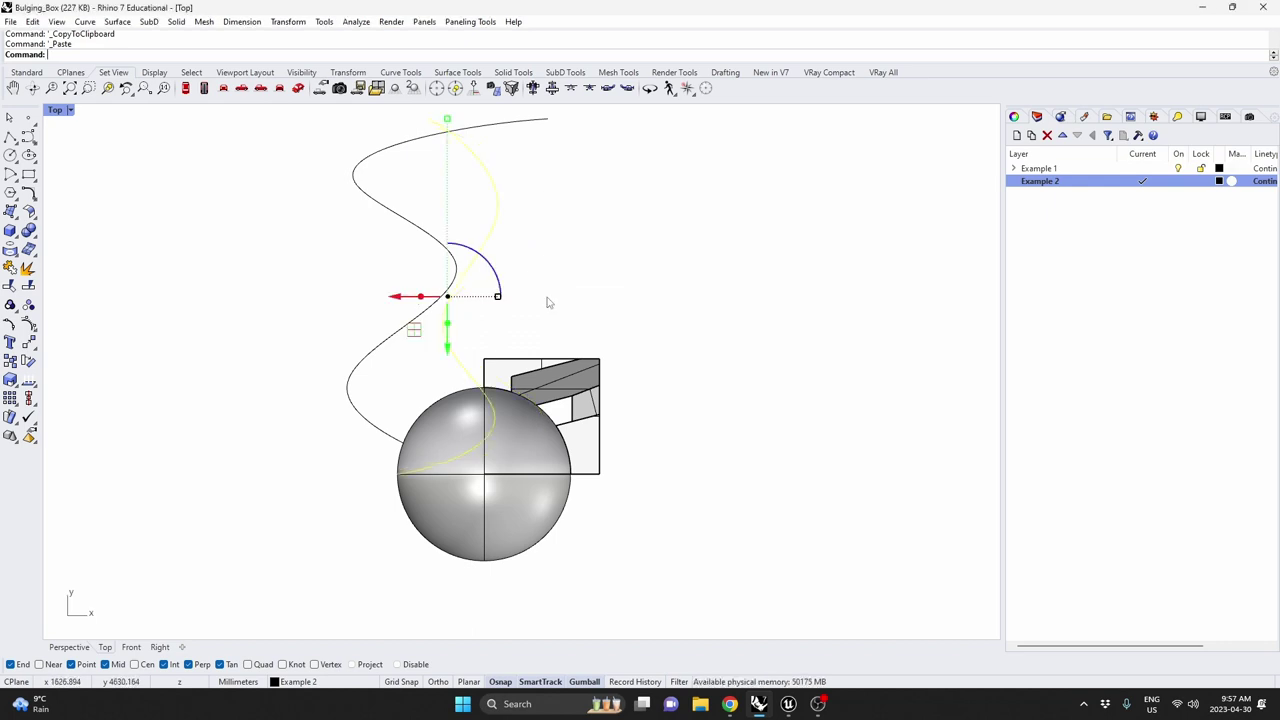
{"action": "left_click", "coordinate": [549, 287]}
Maximize the Perspective view and move the narrower curve vertically upward to above the sphere.
{"action": "double_click", "coordinate": [56, 110]}
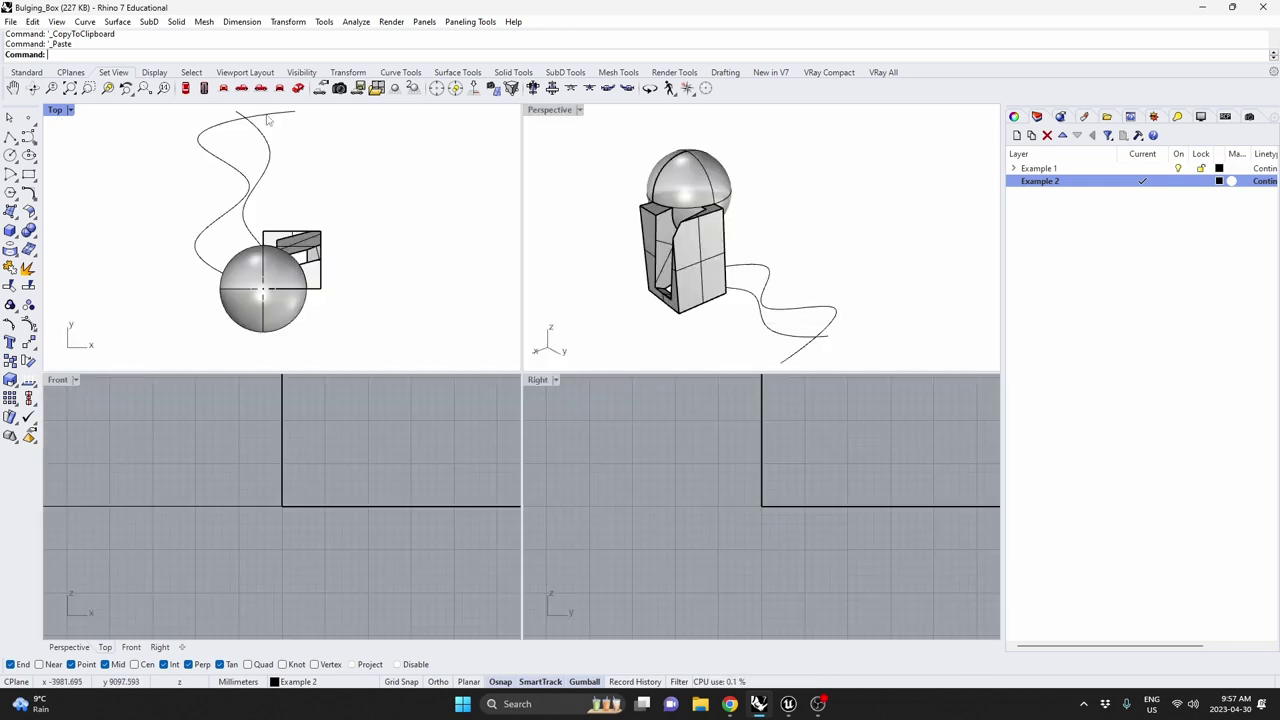
{"action": "double_click", "coordinate": [545, 114]}
{"action": "right_click_drag", "start_coordinate": [599, 353], "coordinate": [614, 400], "text": "shift"}
{"action": "left_click", "coordinate": [631, 448]}
{"action": "left_click", "coordinate": [573, 400]}
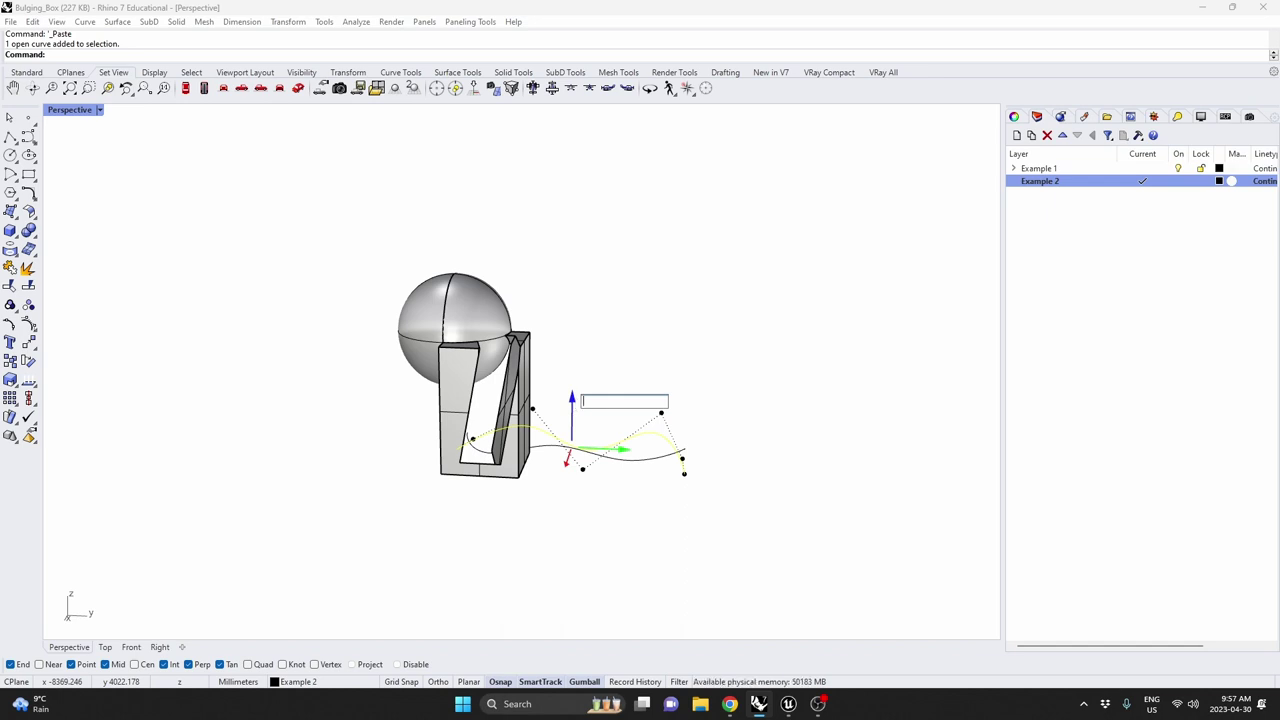
{"action": "key", "text": "Return"}
{"action": "key", "text": "Escape"}
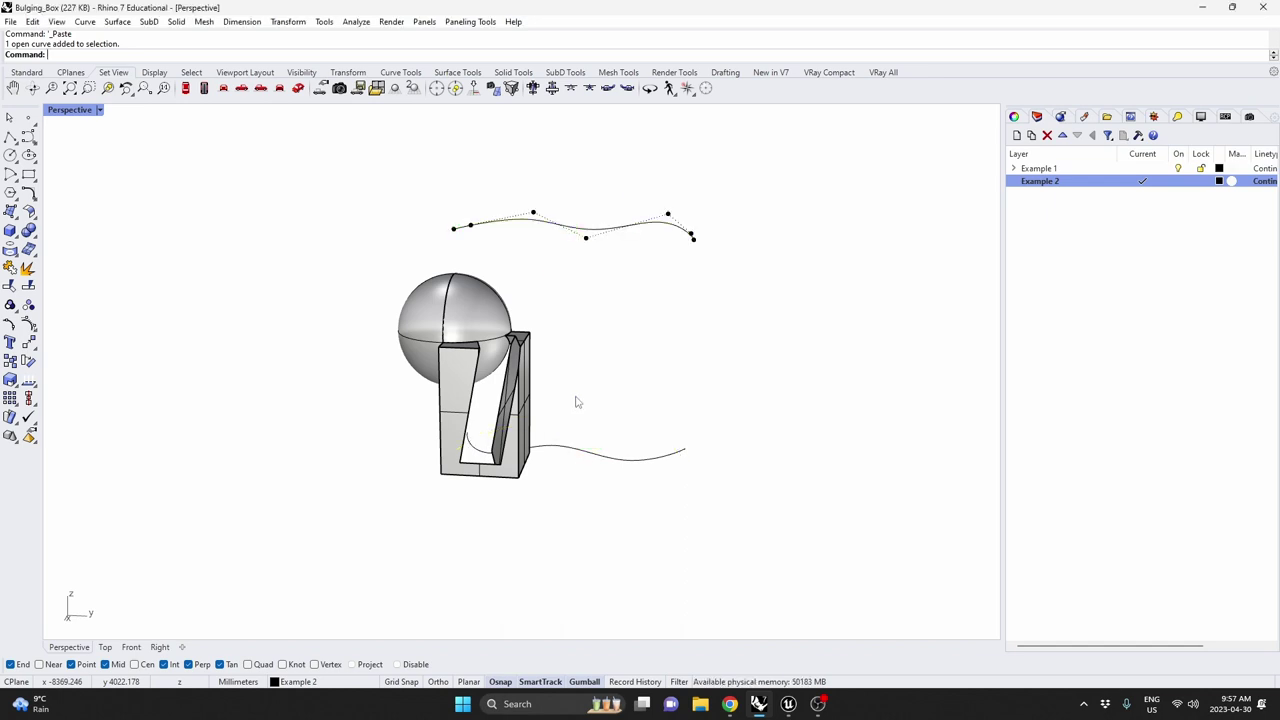
Loft a surface between the lower and upper curves using the Normal style and Do not simplify.
{"action": "left_click", "coordinate": [625, 461]}
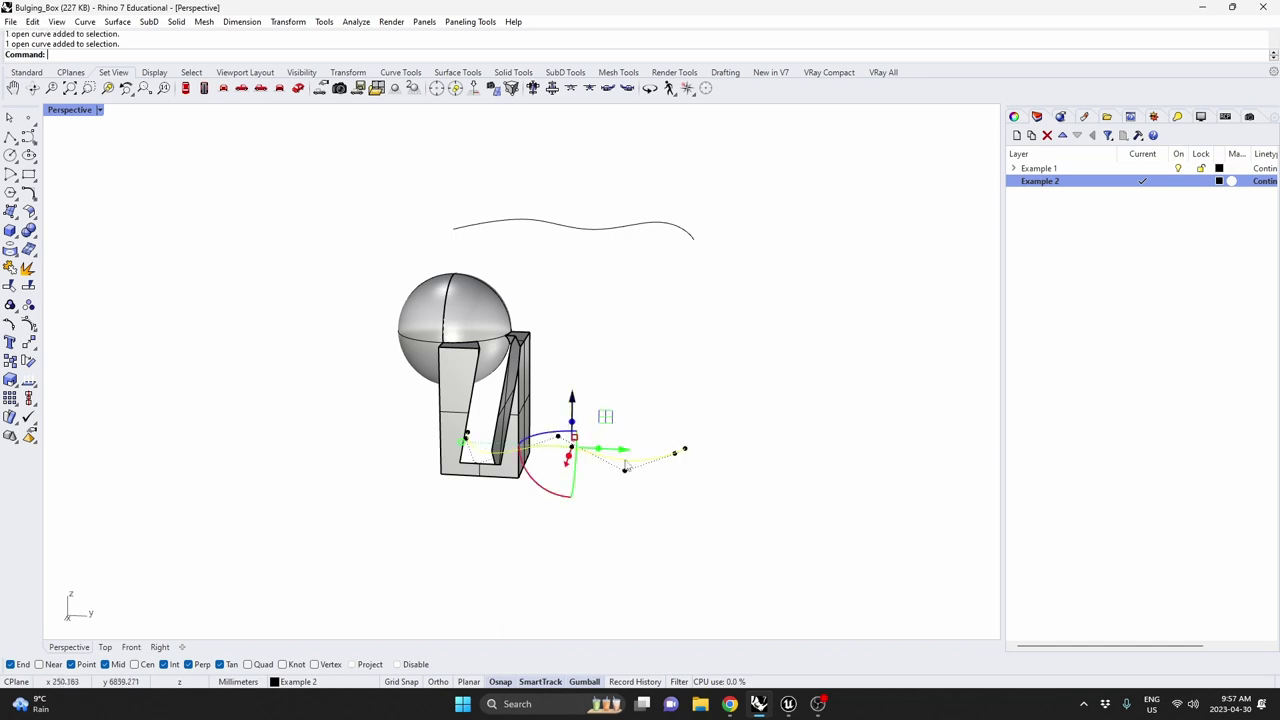
{"action": "left_click", "coordinate": [633, 229], "text": "shift"}
{"action": "type", "text": "Loft"}
{"action": "key", "text": "Return"}
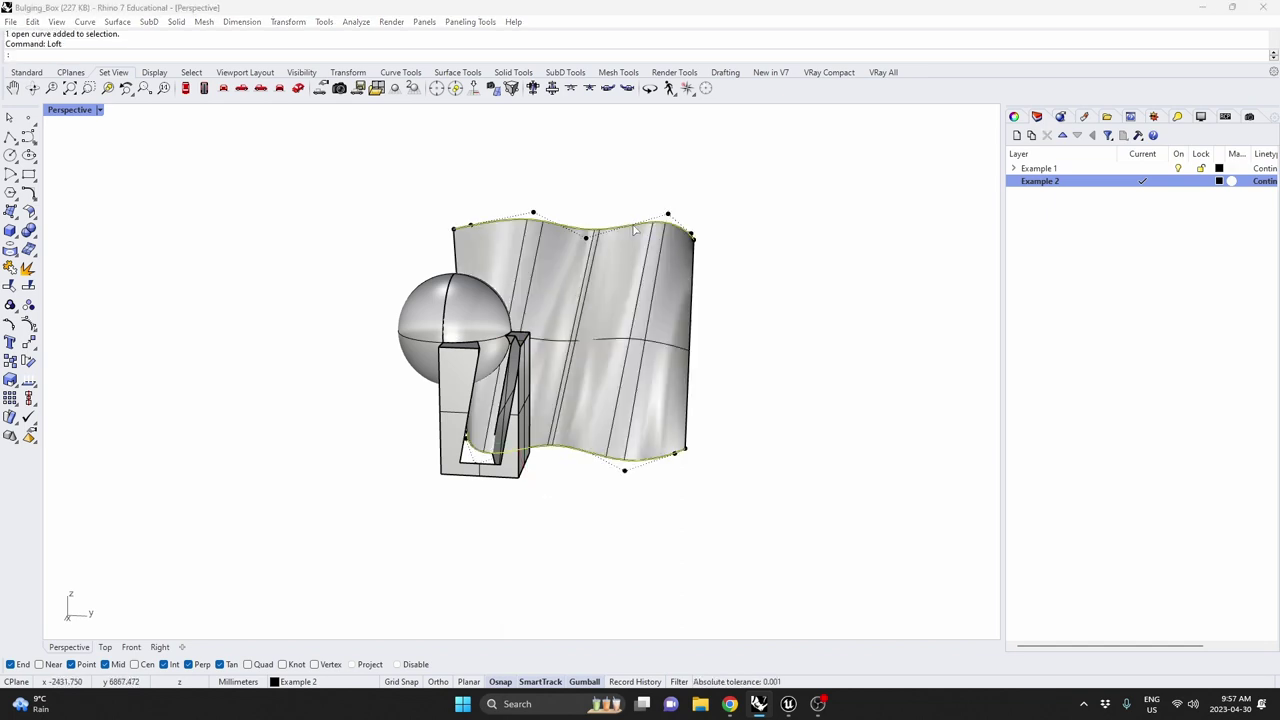
{"action": "right_click_drag", "start_coordinate": [634, 230], "coordinate": [625, 262]}
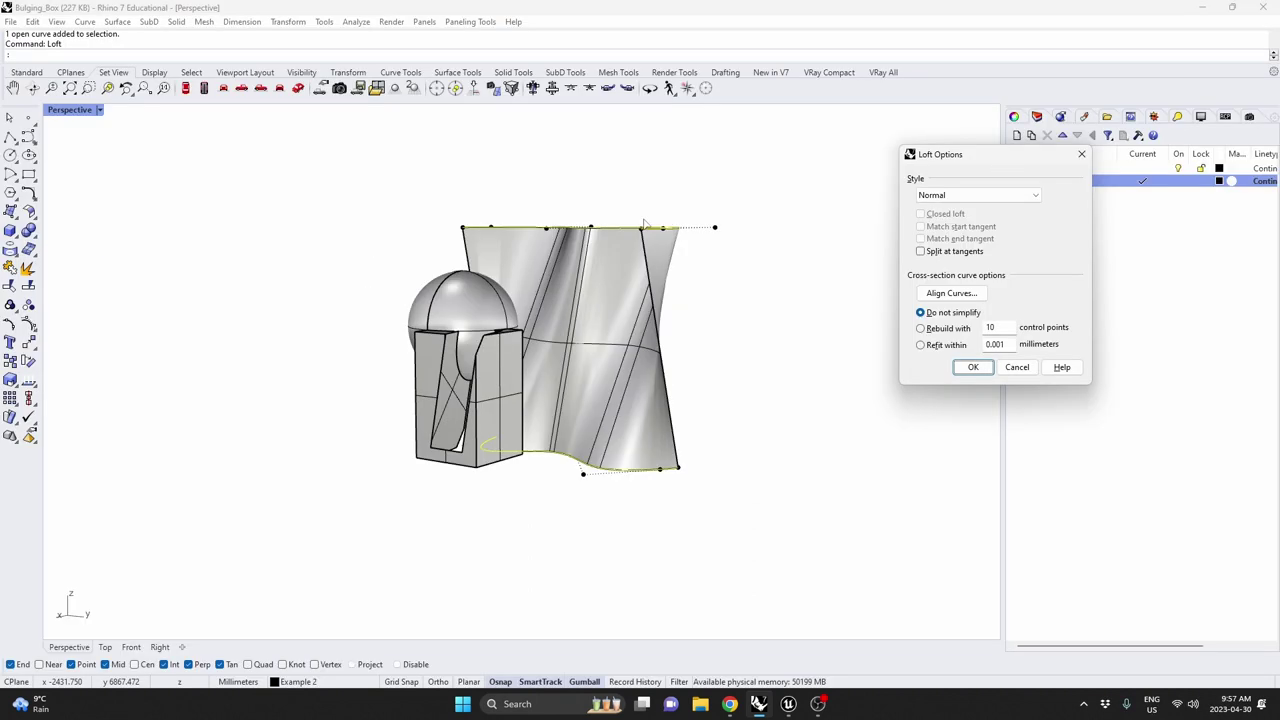
{"action": "scroll", "coordinate": [686, 245], "scroll_direction": "up", "scroll_amount": 7}
{"action": "right_click_drag", "start_coordinate": [644, 224], "coordinate": [597, 206]}
{"action": "scroll", "coordinate": [586, 249], "scroll_direction": "down", "scroll_amount": 6}
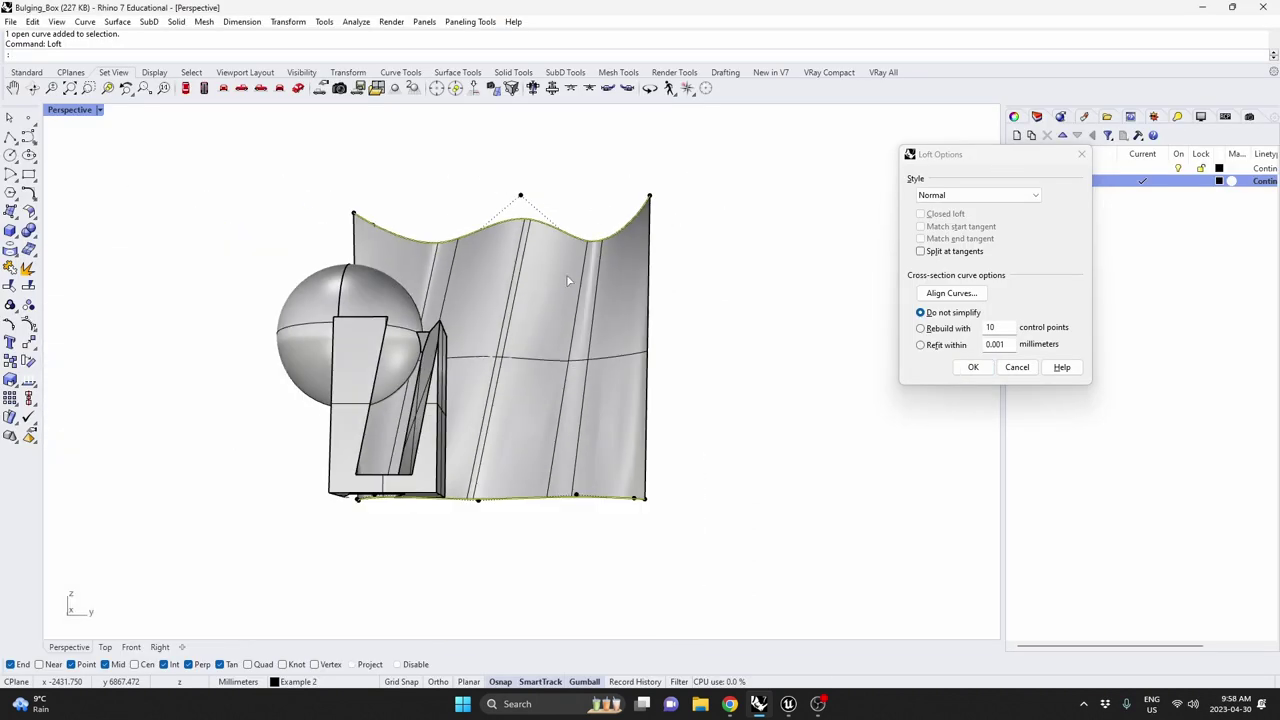
{"action": "mouse_move", "coordinate": [566, 280]}
{"action": "right_mouse_down"}
{"action": "mouse_move", "coordinate": [640, 346]}
{"action": "mouse_move", "coordinate": [740, 320]}
{"action": "mouse_move", "coordinate": [620, 277]}
{"action": "mouse_move", "coordinate": [540, 386]}
{"action": "mouse_move", "coordinate": [547, 372]}
{"action": "right_mouse_up"}
{"action": "left_click", "coordinate": [957, 333]}
{"action": "left_click", "coordinate": [950, 314]}
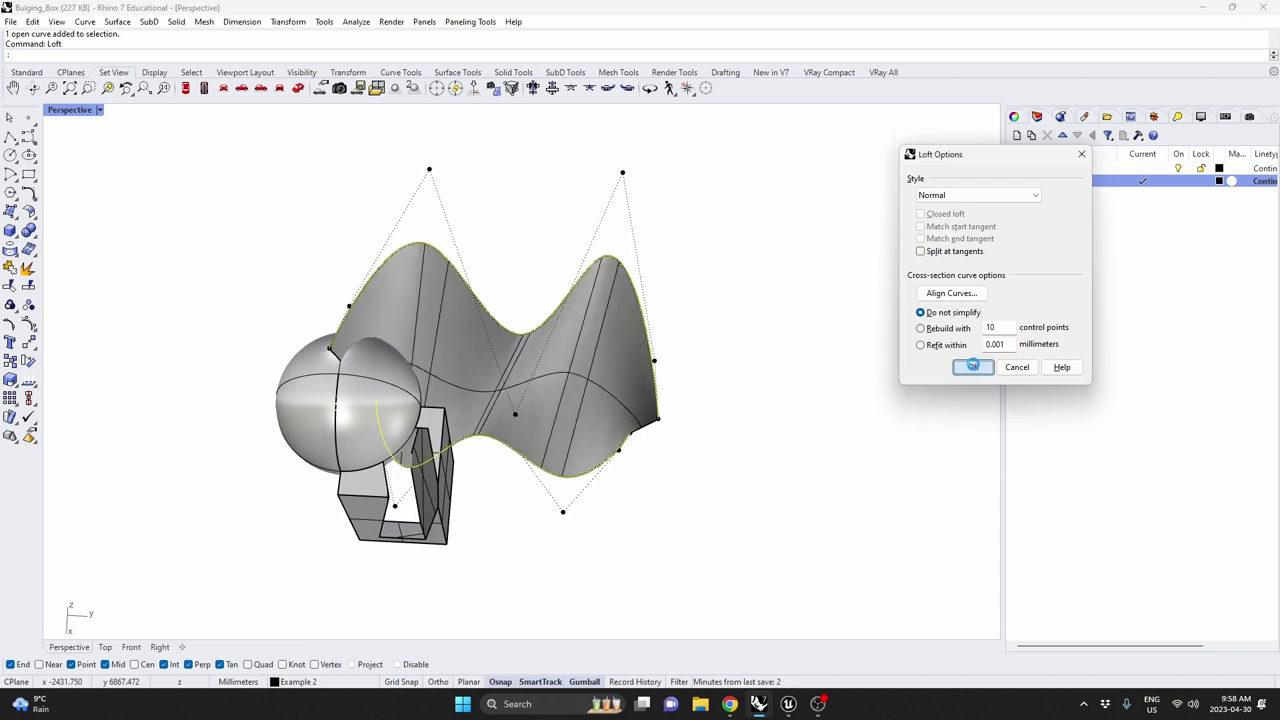
{"action": "left_click", "coordinate": [972, 367]}
Select all curves with SelCrv and add a sublayer named Curves under Example 2.
{"action": "right_click_drag", "start_coordinate": [665, 232], "coordinate": [649, 293]}
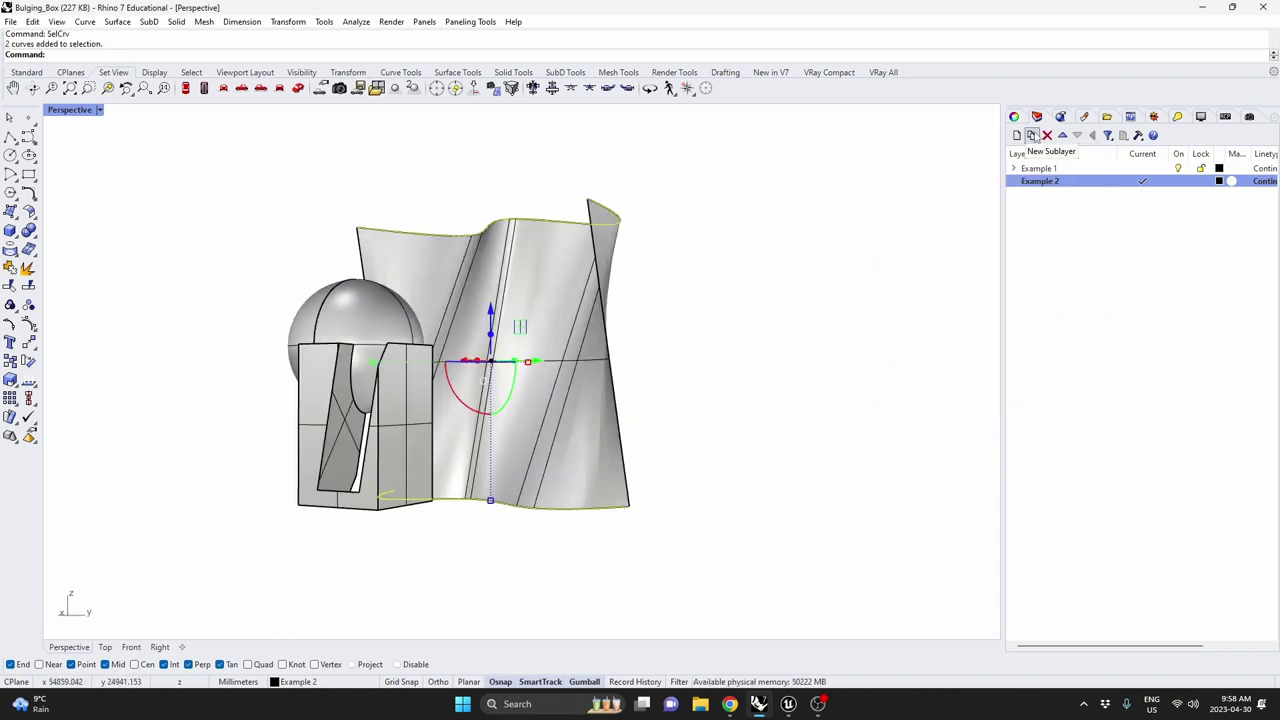
{"action": "left_click", "coordinate": [1032, 135]}
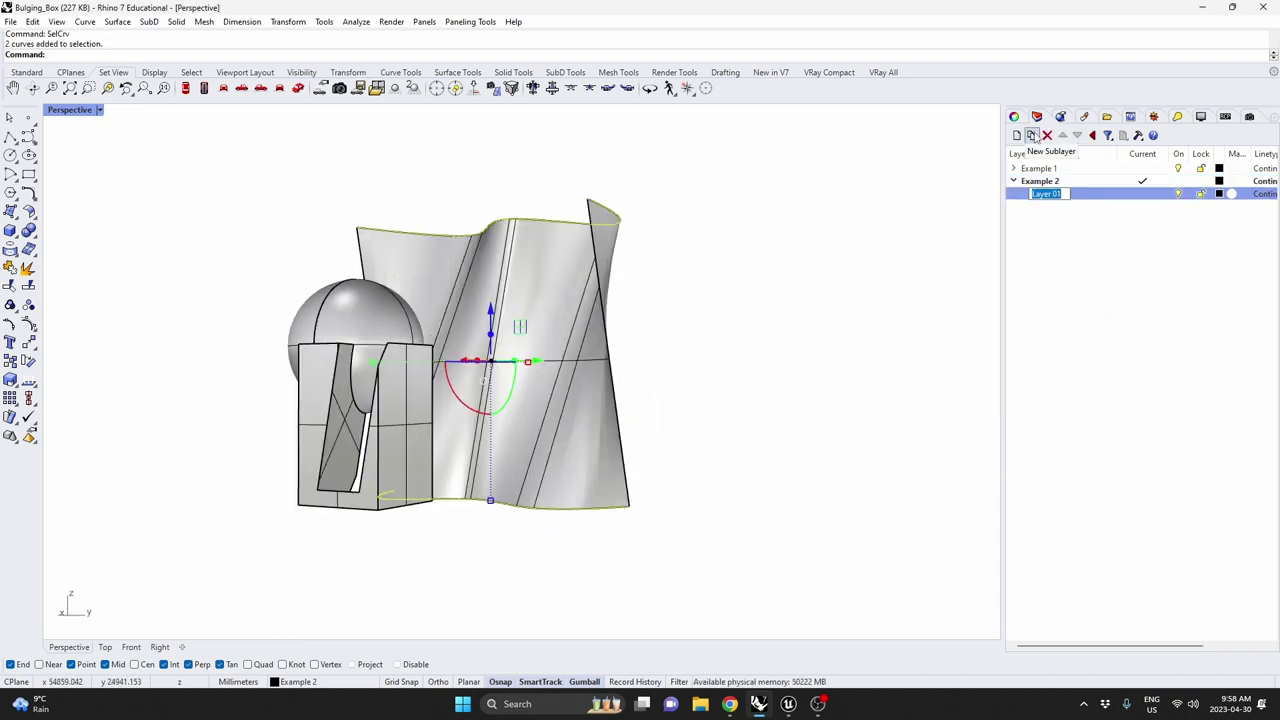
{"action": "type", "text": "Curves"}
{"action": "key", "text": "Return"}
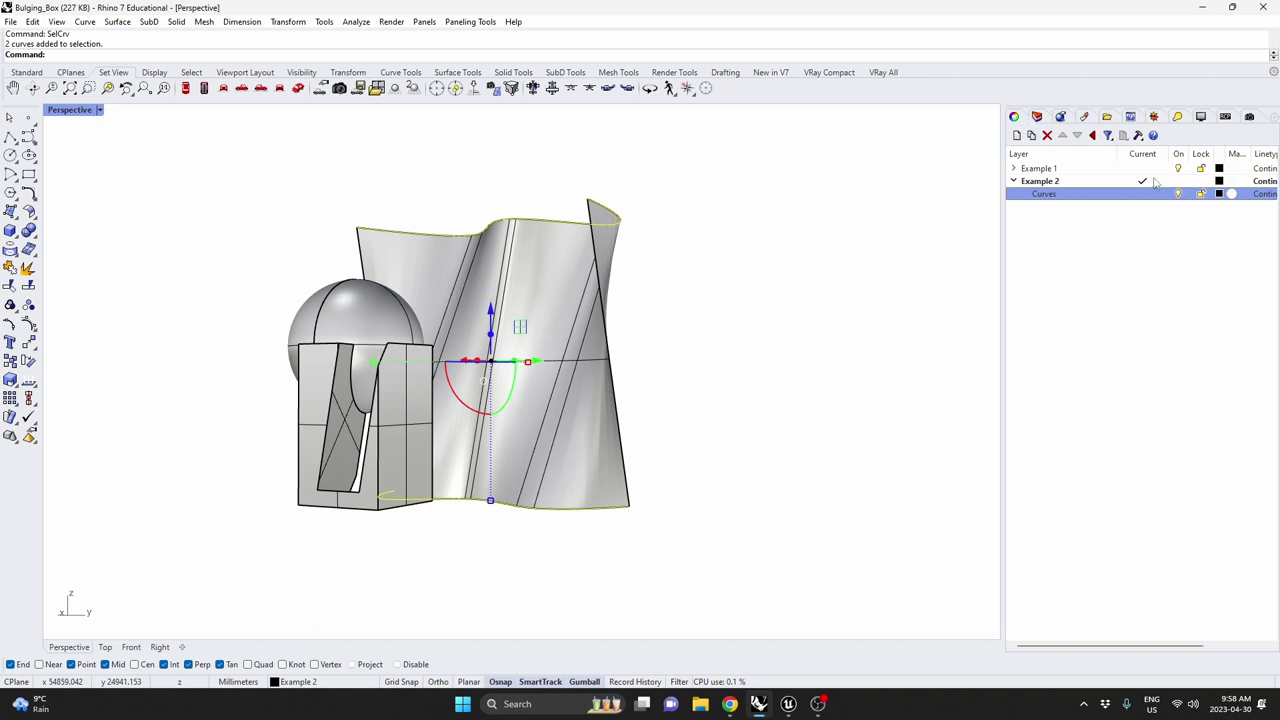
Assign the two selected curves to the Curves layer in their object properties.
{"action": "left_click", "coordinate": [1014, 117]}
{"action": "left_click", "coordinate": [1207, 208]}
{"action": "left_click", "coordinate": [1207, 208]}
{"action": "left_click", "coordinate": [1200, 246]}
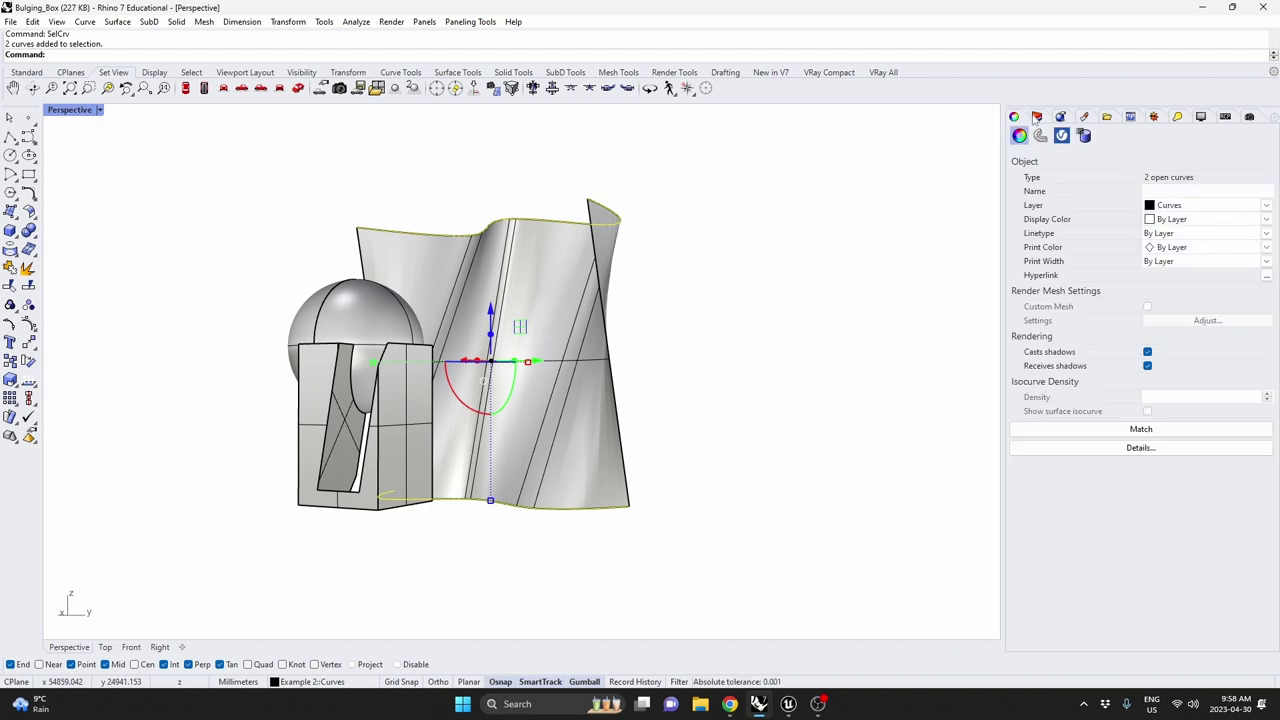
Add a sublayer named Surface under Example 2 and select the lofted surface.
{"action": "left_click", "coordinate": [1037, 117]}
{"action": "left_click", "coordinate": [1017, 135]}
{"action": "key", "text": "Return"}
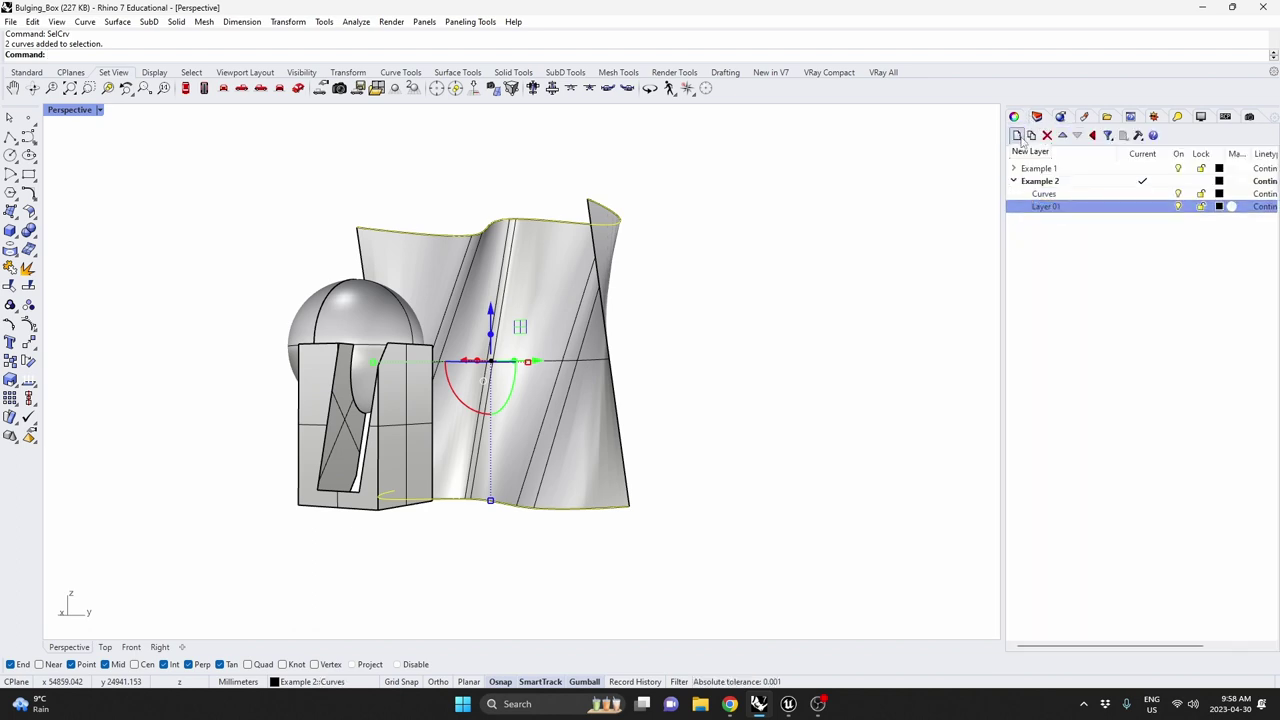
{"action": "left_click", "coordinate": [660, 329]}
{"action": "left_click", "coordinate": [595, 330]}
{"action": "double_click", "coordinate": [1046, 206]}
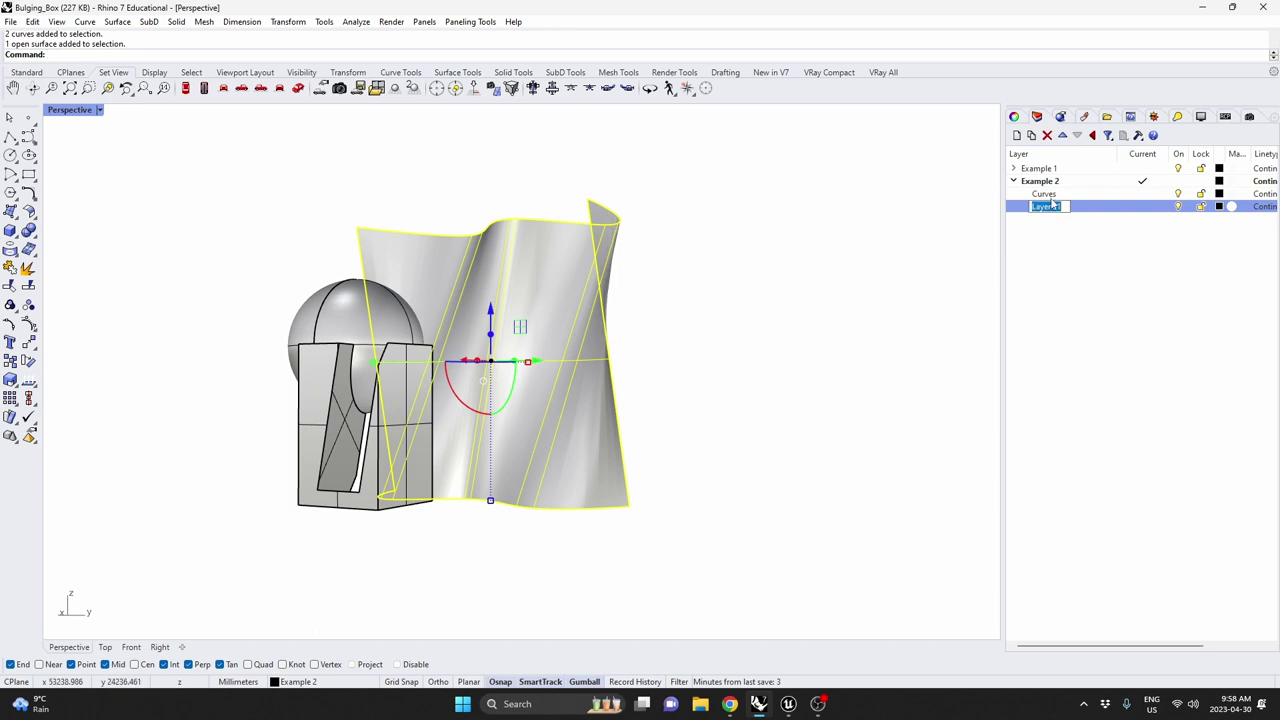
{"action": "type", "text": "Surface"}
{"action": "key", "text": "Return"}
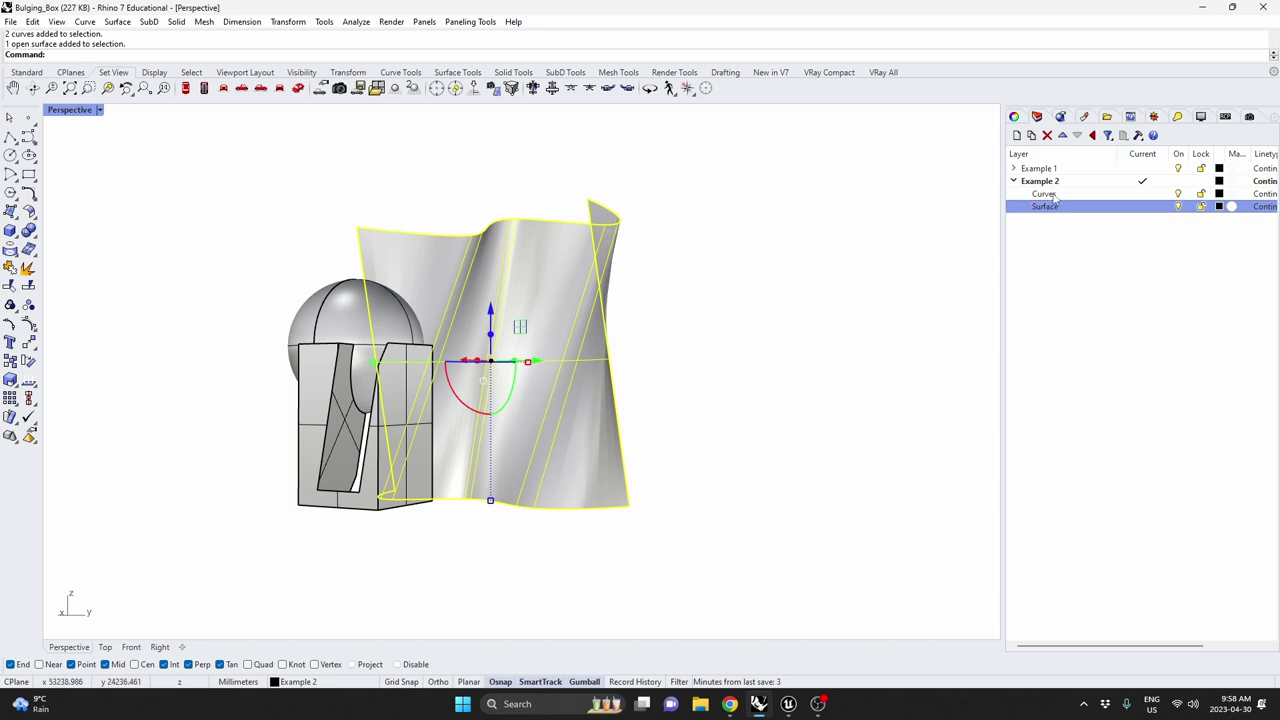
Assign the selected lofted surface to the Surface layer in its object properties and deselect it.
{"action": "left_click", "coordinate": [1014, 116]}
{"action": "left_click", "coordinate": [1233, 205]}
{"action": "left_click", "coordinate": [1191, 257]}
{"action": "left_click", "coordinate": [634, 246]}
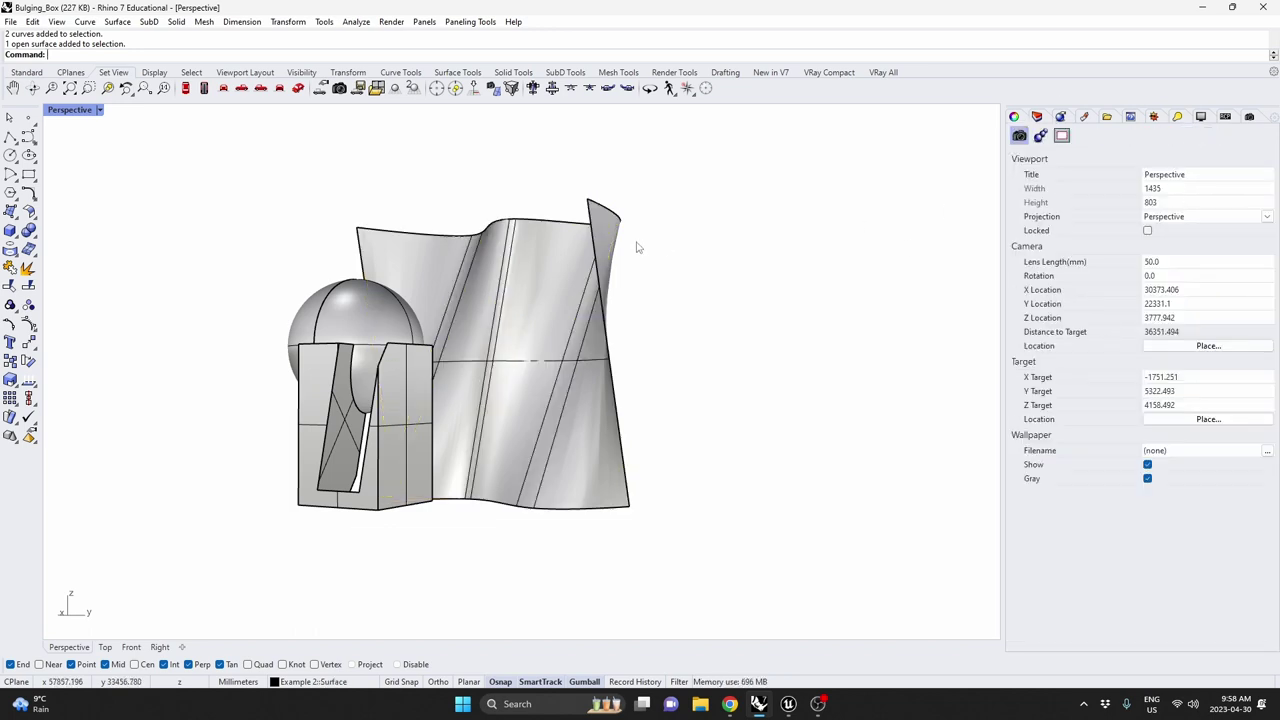
Check the curves' layer assignment by selecting them all with SelCrv, deselect them and turn off the Curves layer.
{"action": "type", "text": "SelCrv"}
{"action": "key", "text": "Return"}
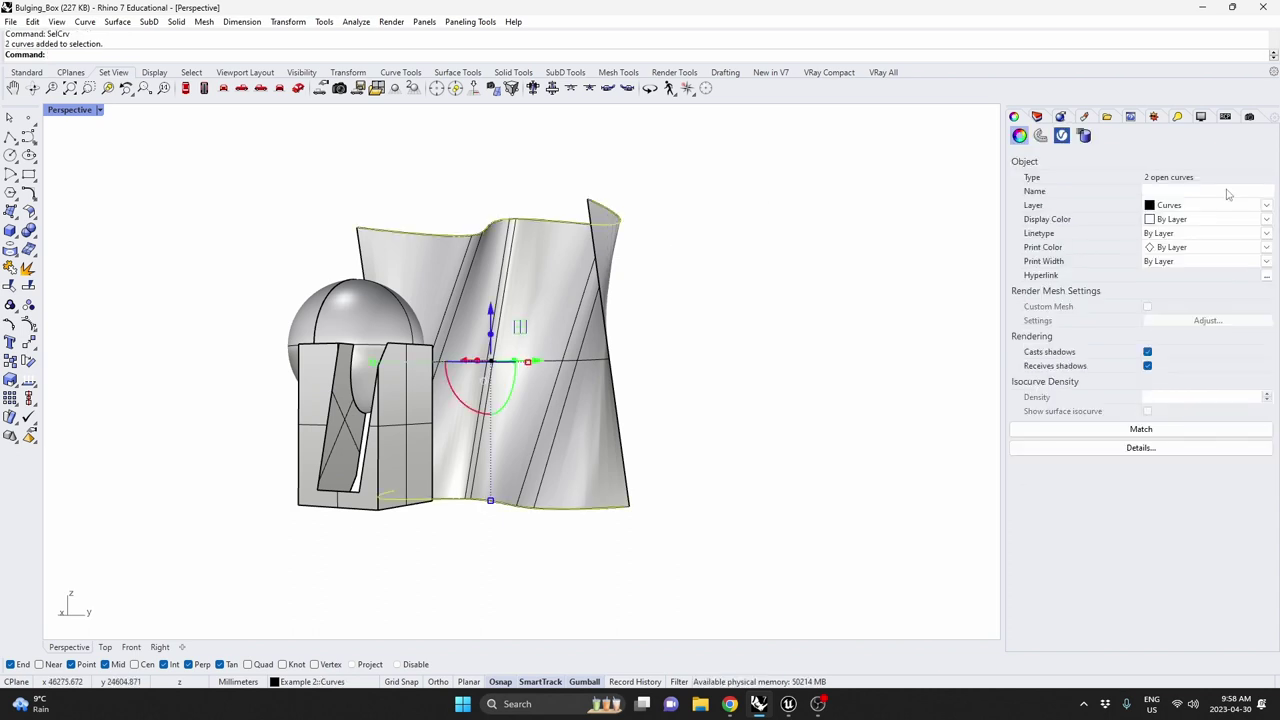
{"action": "left_click", "coordinate": [777, 171]}
{"action": "left_click", "coordinate": [1037, 116]}
{"action": "left_click", "coordinate": [1044, 193]}
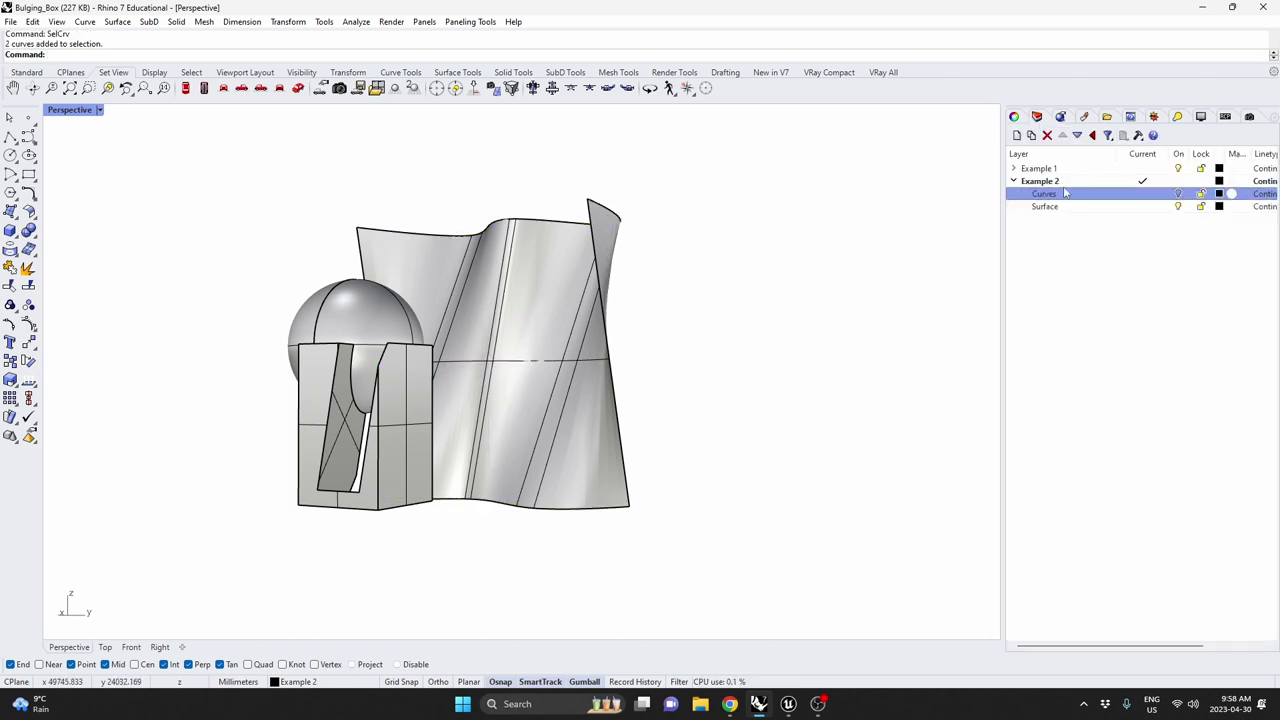
Run Export with Origin on the lofted surface, using the midpoint of its lower edge as the insertion base point.
{"action": "mouse_move", "coordinate": [808, 251]}
{"action": "right_mouse_down"}
{"action": "mouse_move", "coordinate": [641, 326]}
{"action": "mouse_move", "coordinate": [749, 303]}
{"action": "mouse_move", "coordinate": [572, 320]}
{"action": "mouse_move", "coordinate": [566, 250]}
{"action": "right_mouse_up"}
{"action": "left_click", "coordinate": [628, 326]}
{"action": "key", "text": "Escape"}
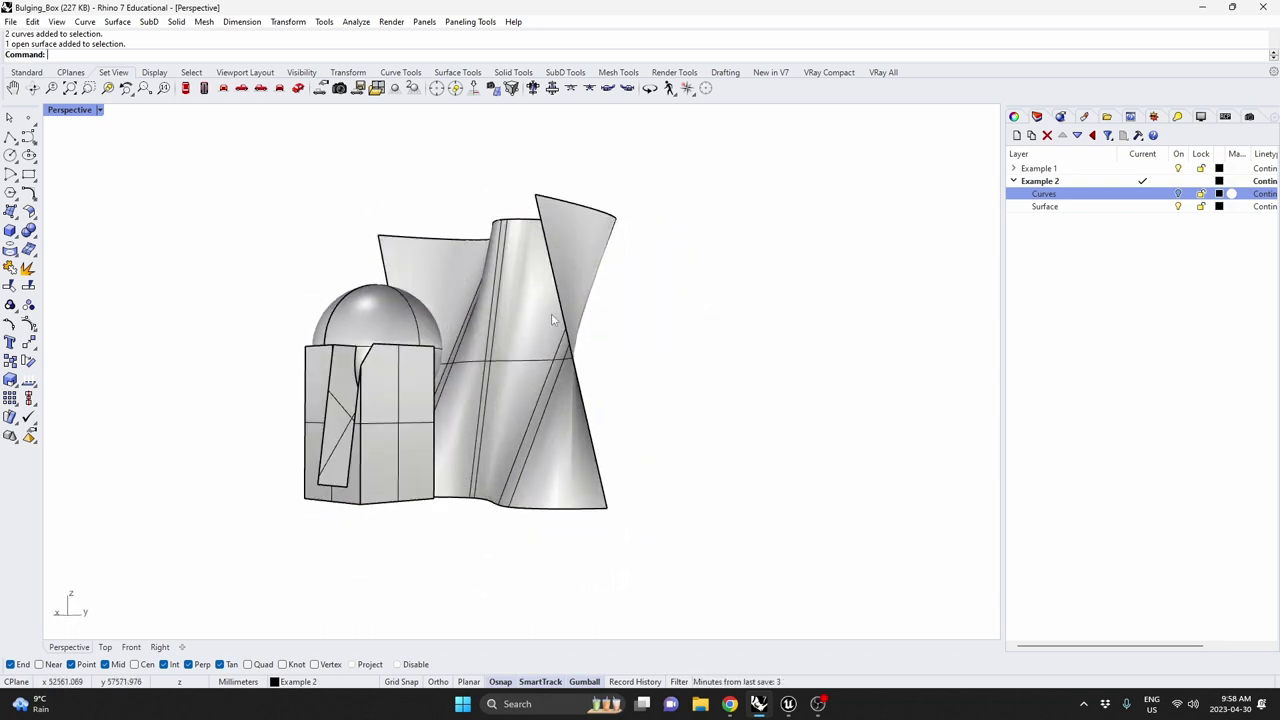
{"action": "right_click_drag", "start_coordinate": [511, 394], "coordinate": [497, 362]}
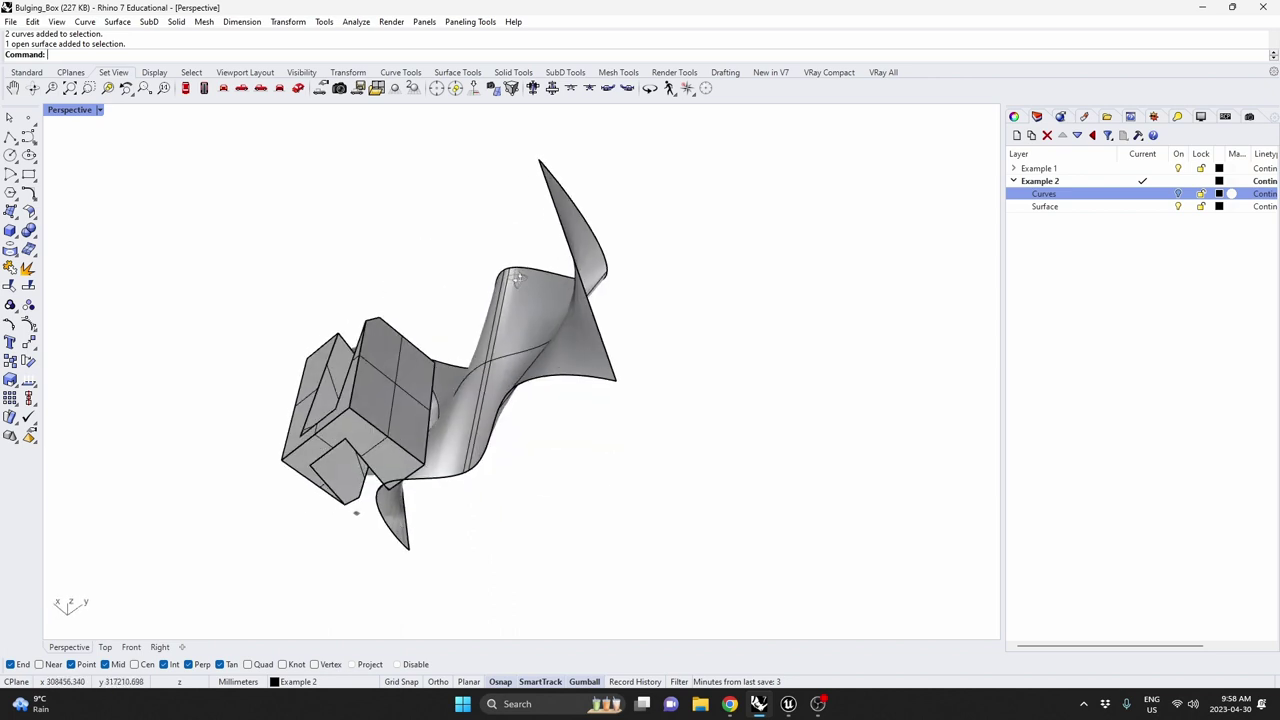
{"action": "left_click", "coordinate": [497, 362]}
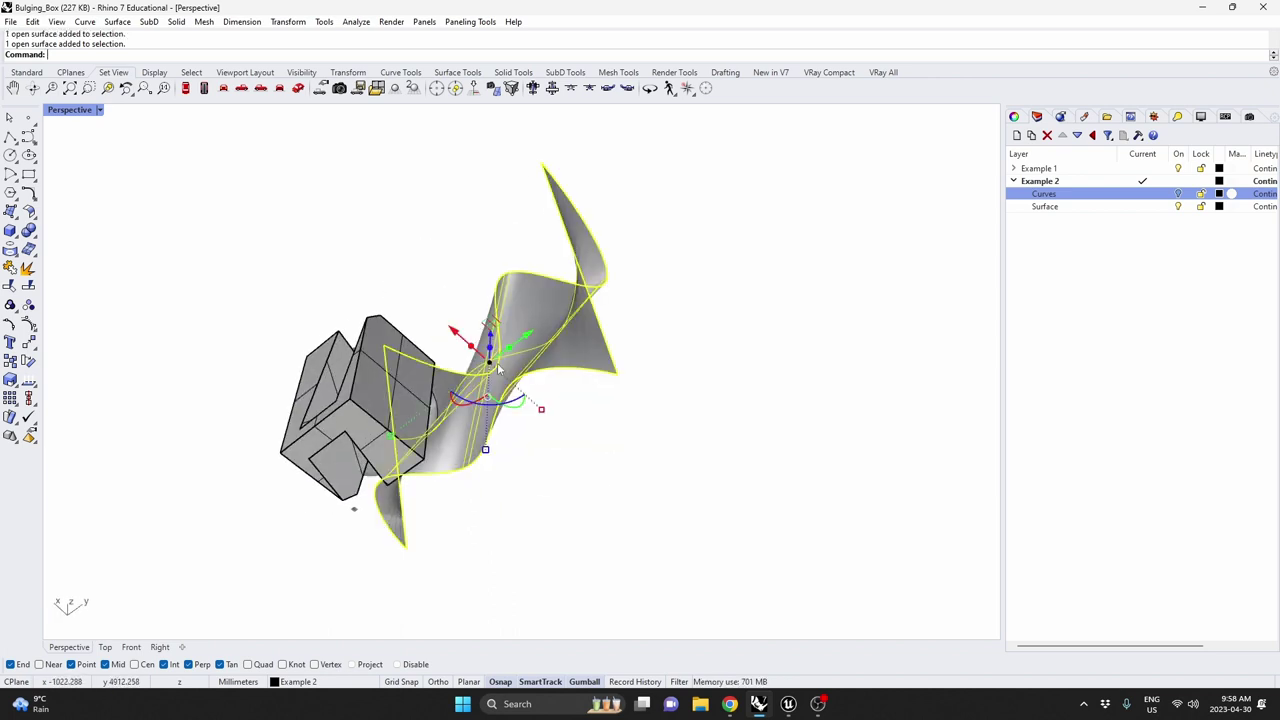
{"action": "left_click", "coordinate": [10, 21]}
{"action": "left_click", "coordinate": [75, 226]}
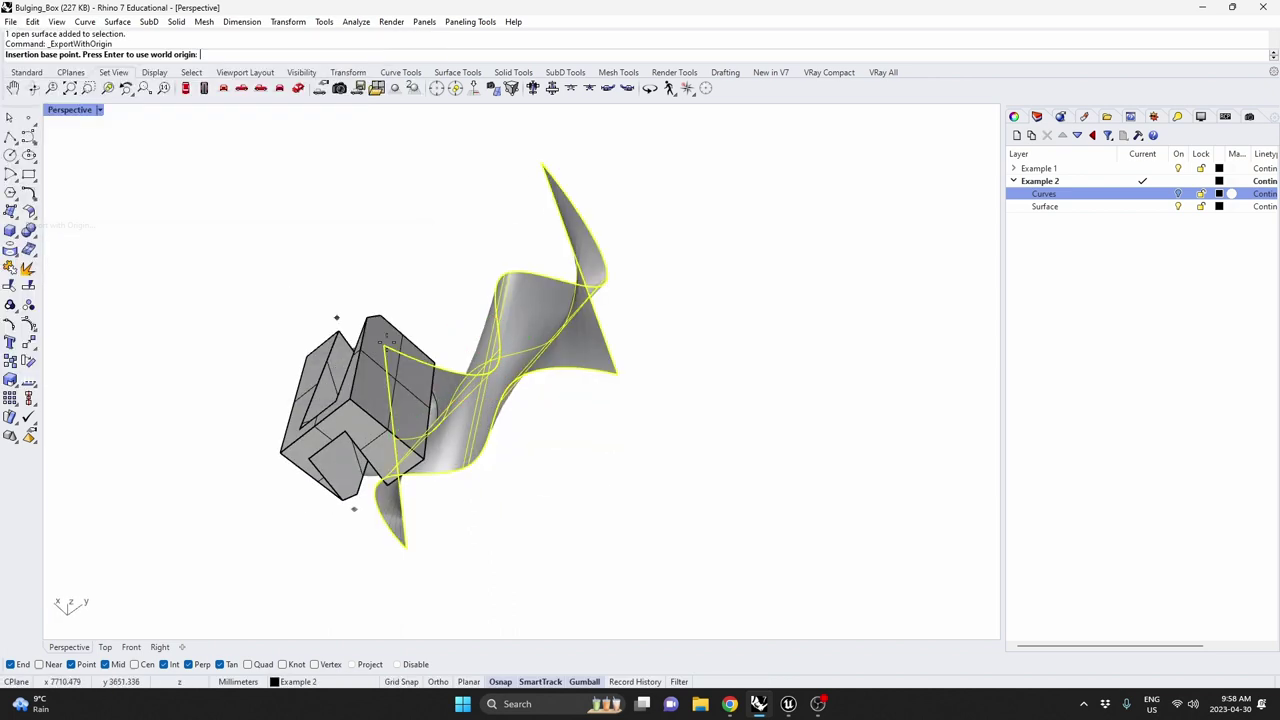
{"action": "right_click_drag", "start_coordinate": [383, 342], "coordinate": [493, 388]}
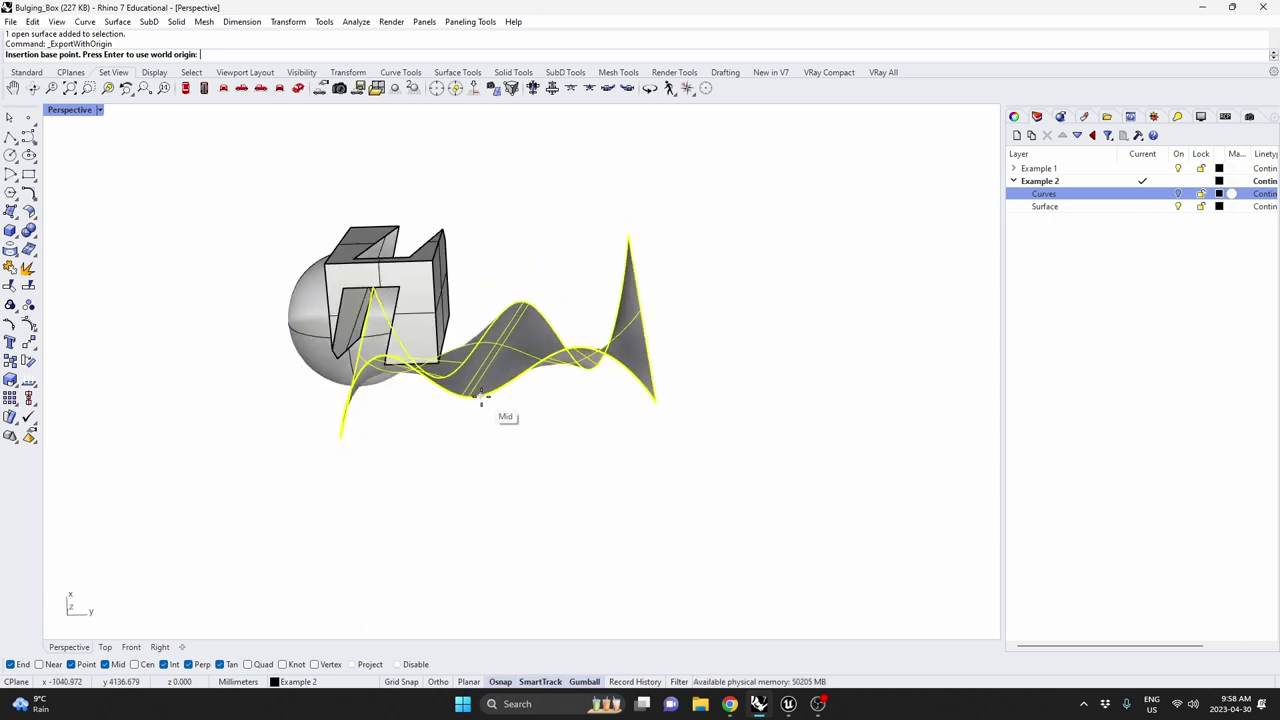
{"action": "left_click", "coordinate": [481, 396]}
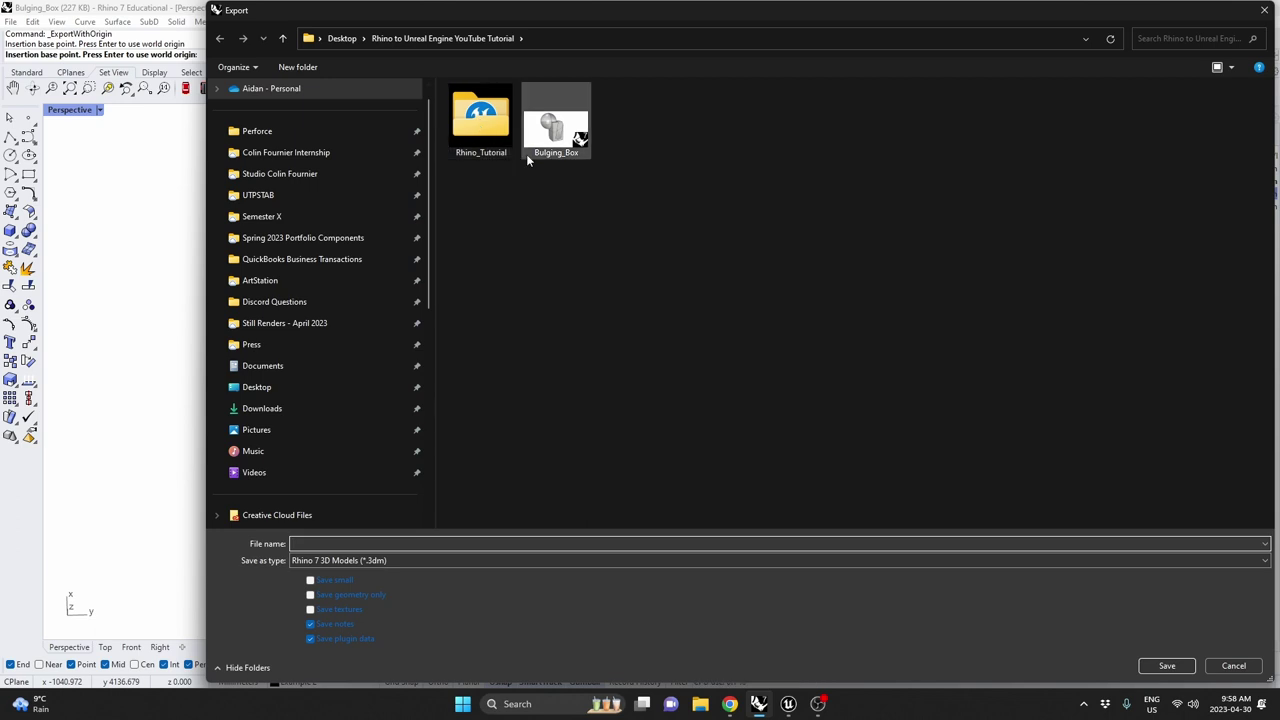
Save the export as a MotionBuilder FBX file named Arch_Blanket in the Rhino to Unreal Engine YouTube Tutorial folder.
{"action": "left_click", "coordinate": [401, 560]}
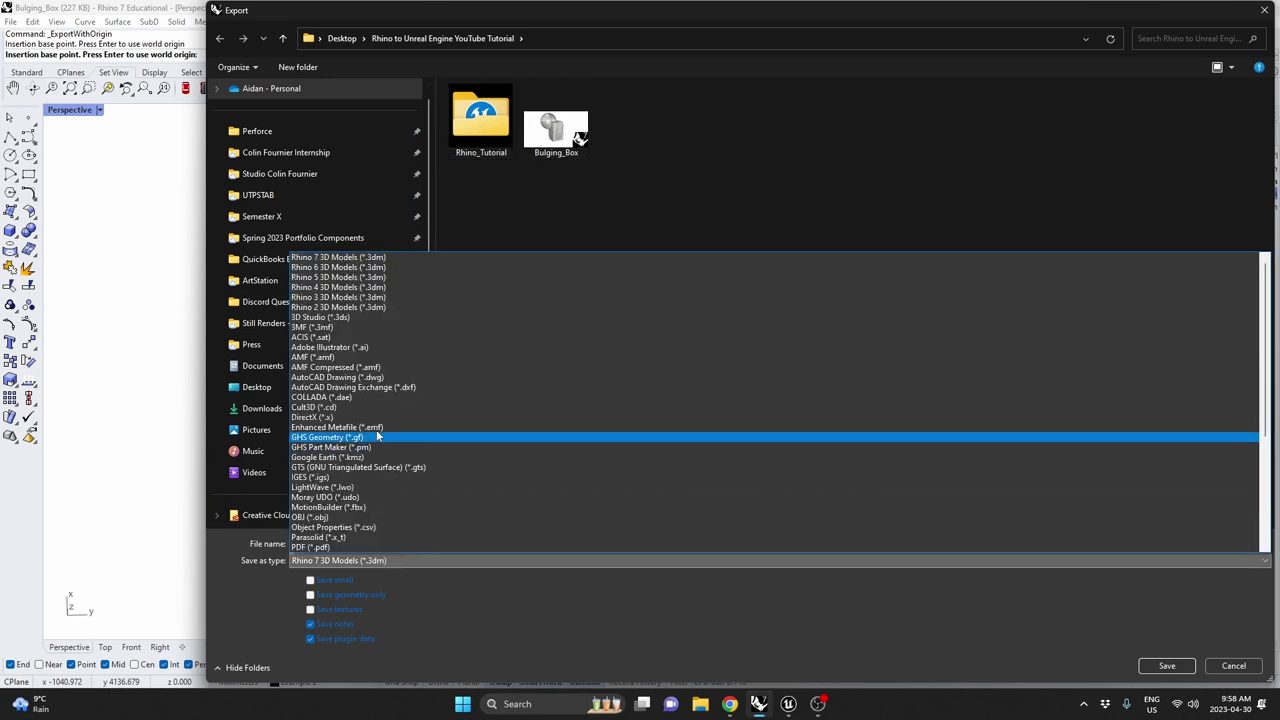
{"action": "left_click", "coordinate": [366, 507]}
{"action": "left_click", "coordinate": [348, 541]}
{"action": "type", "text": "Blanket"}
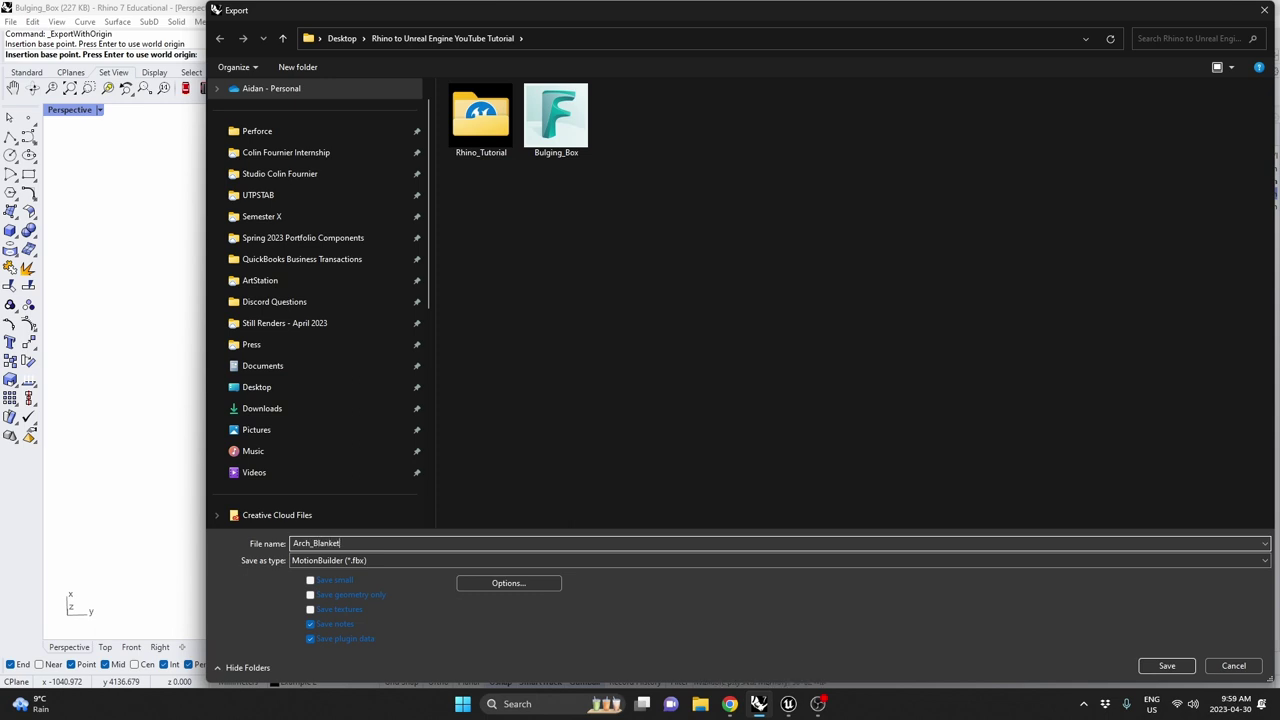
{"action": "key", "text": "Return"}
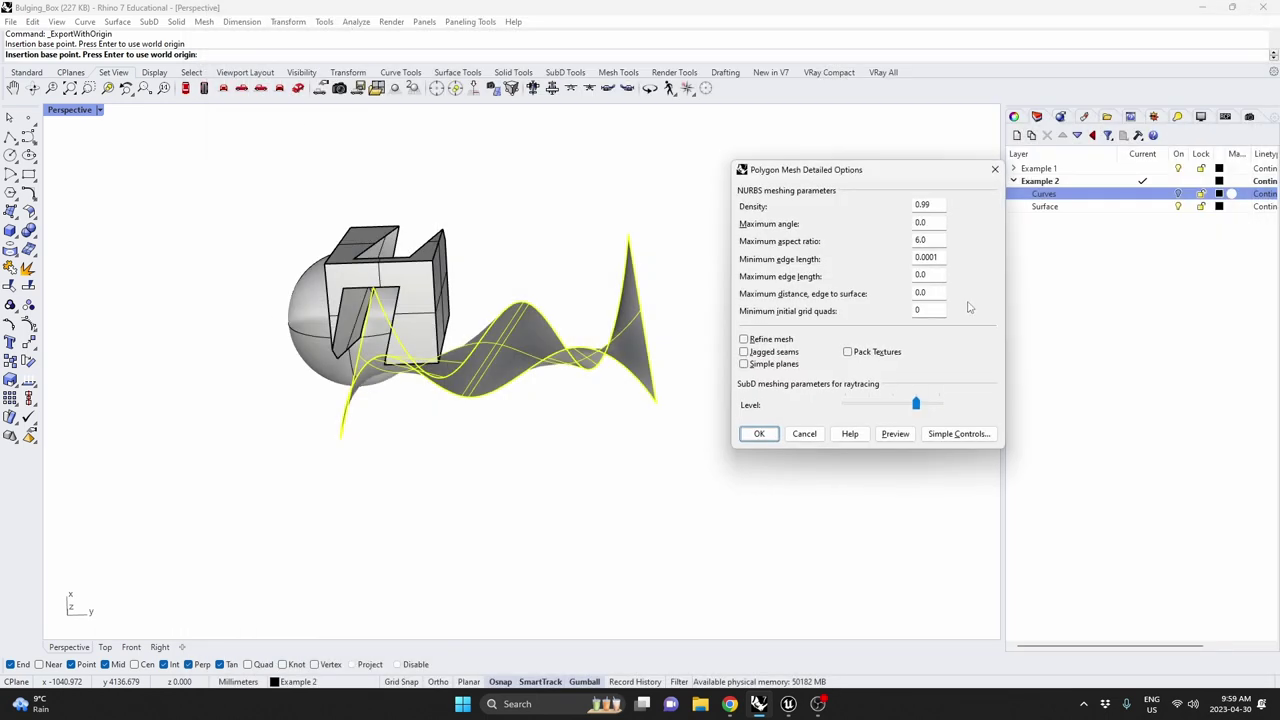
Preview the polygon mesh at density 0.99, inspect it on the lofted surface and accept it to complete the export.
{"action": "left_click", "coordinate": [777, 437]}
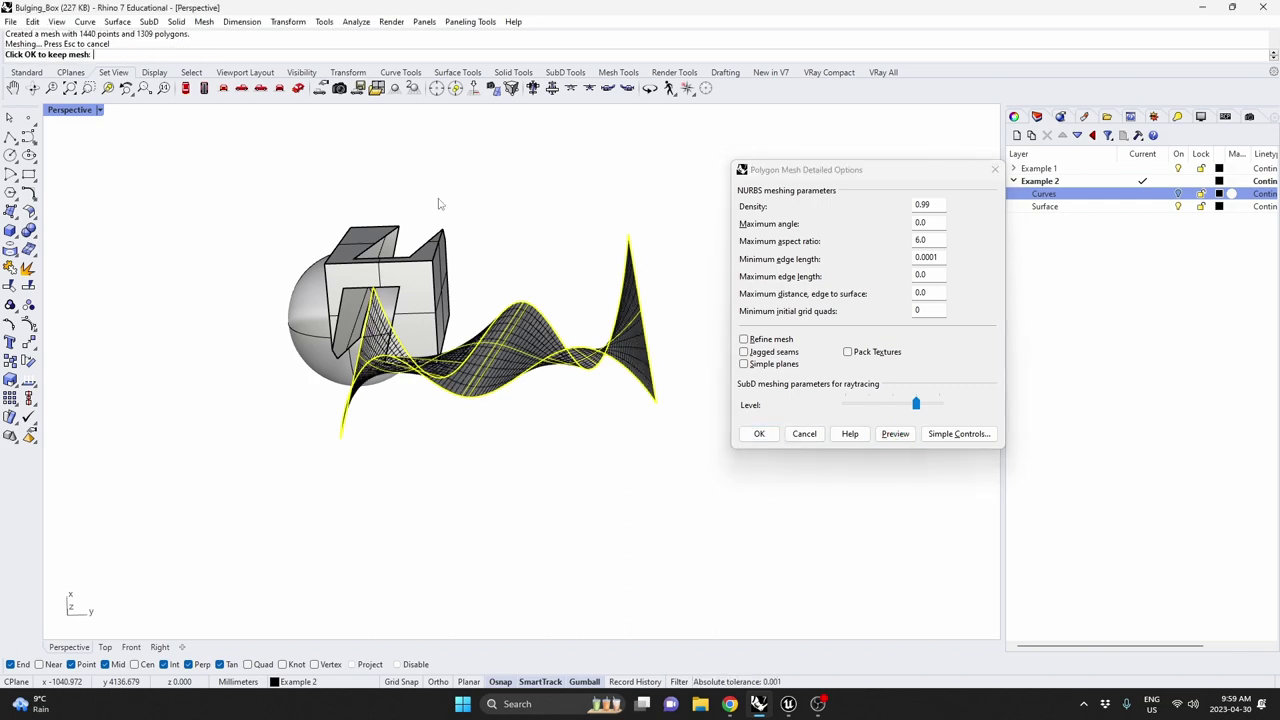
{"action": "right_click_drag", "start_coordinate": [437, 200], "coordinate": [474, 385]}
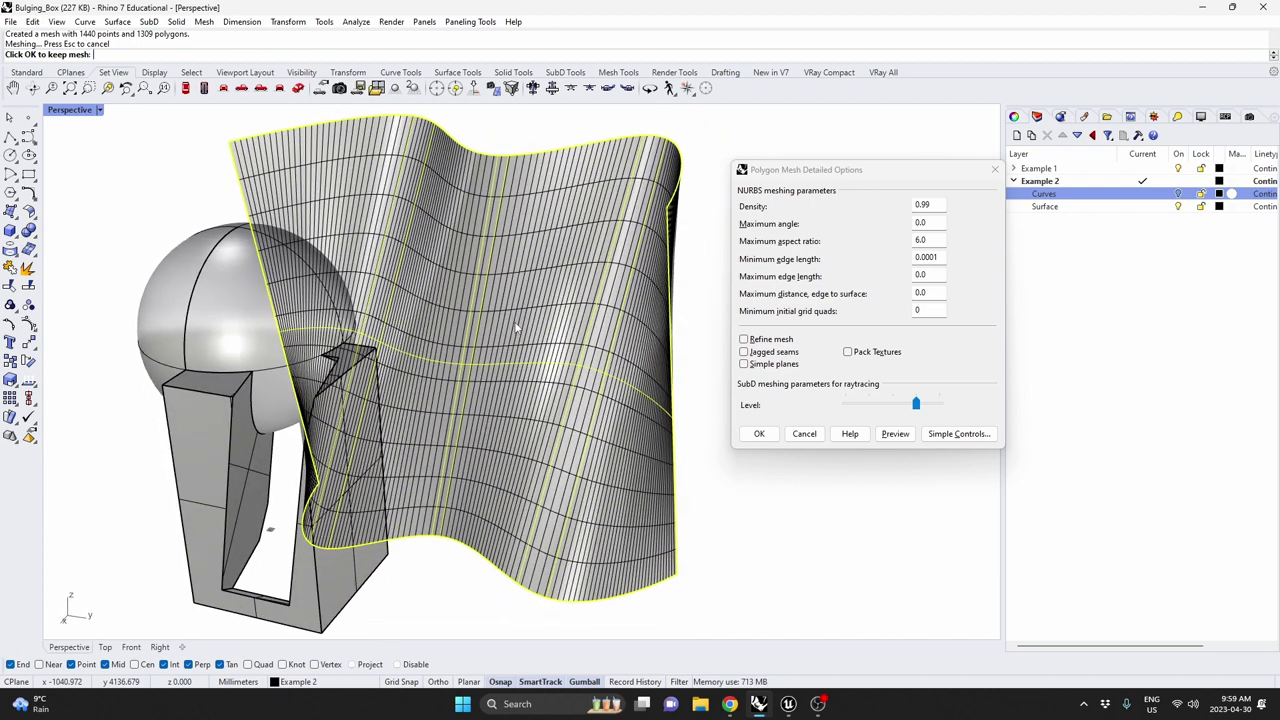
{"action": "right_click_drag", "start_coordinate": [494, 361], "coordinate": [338, 249]}
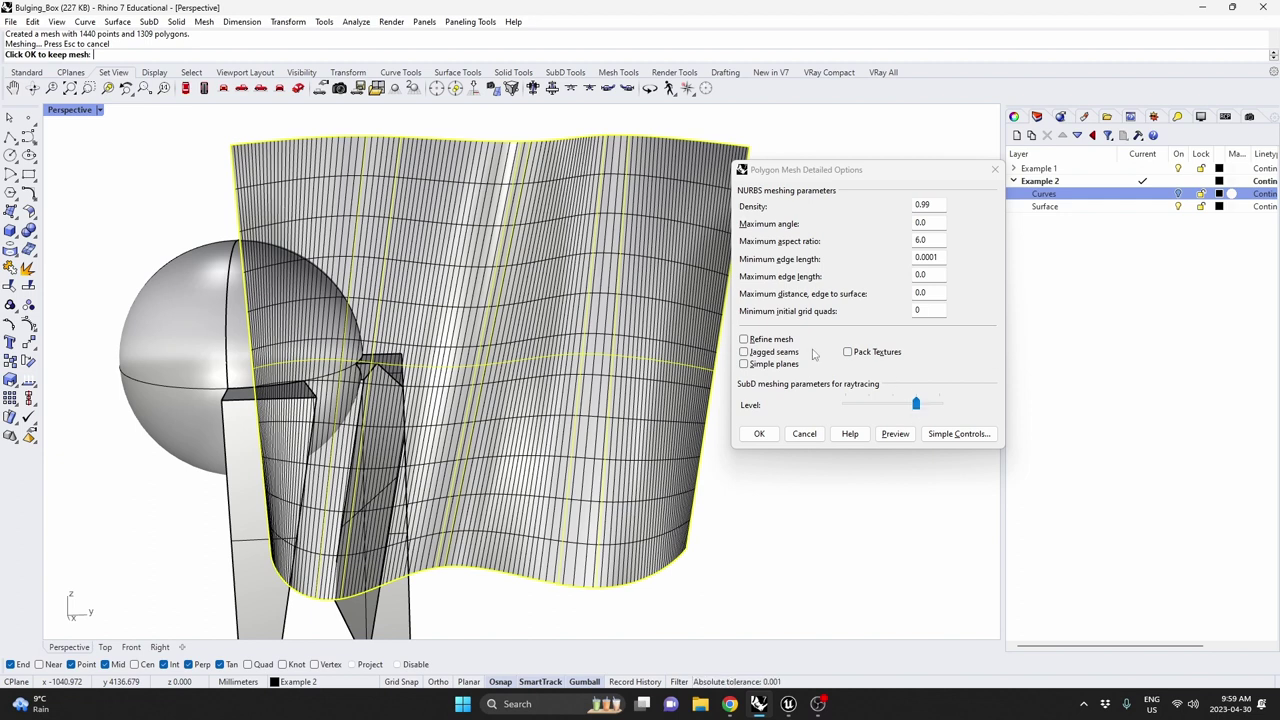
{"action": "left_click", "coordinate": [778, 436]}
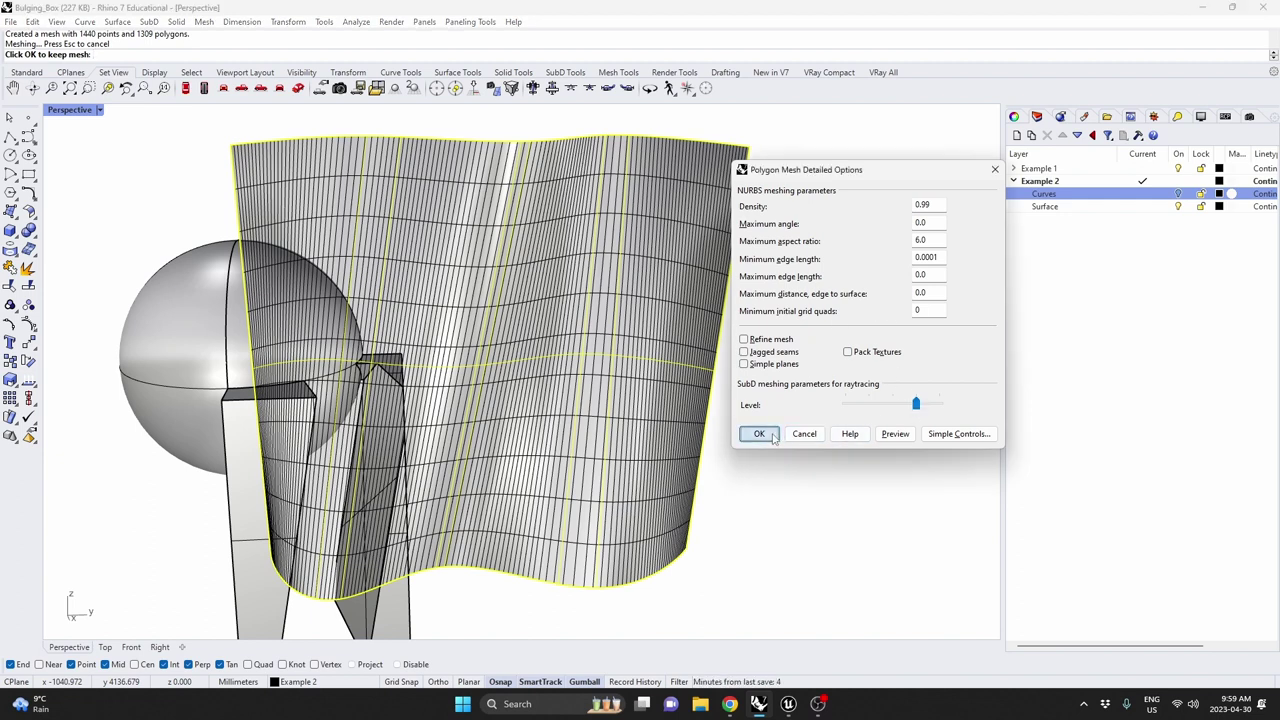
Switch to Unreal Engine and start an asset import in the Geometry content folder.
{"action": "left_click", "coordinate": [1204, 7]}
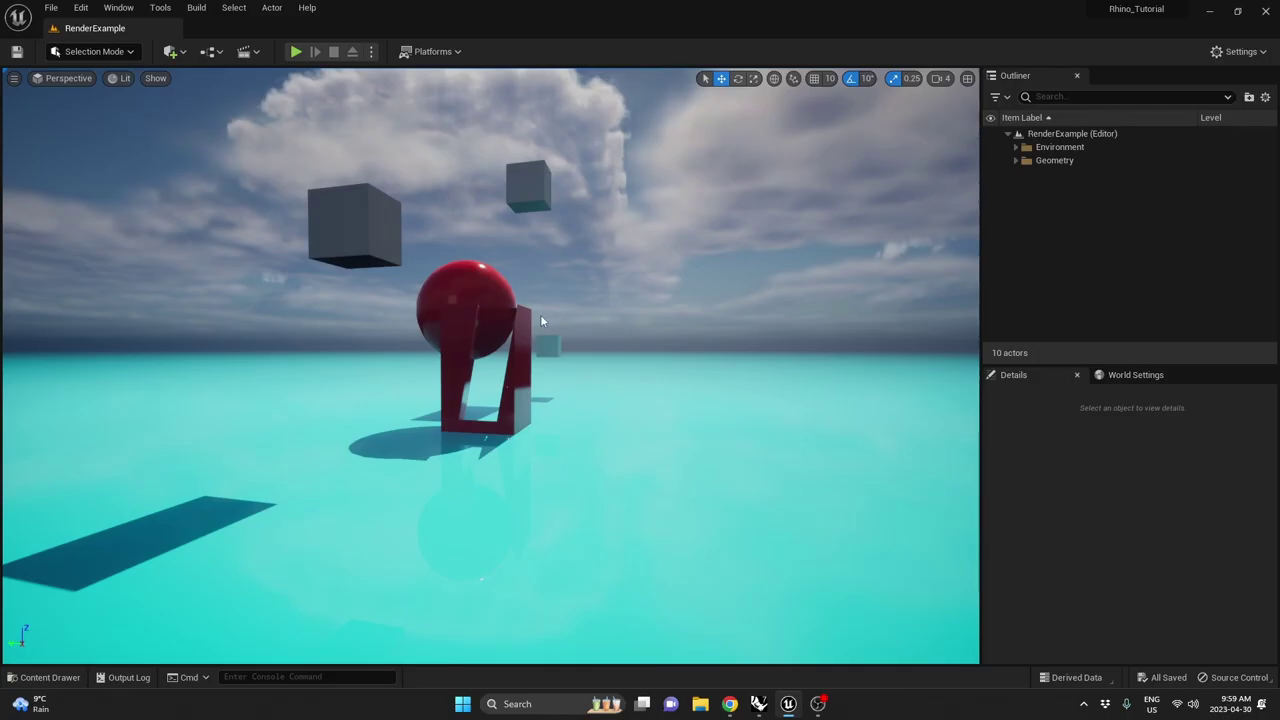
{"action": "key", "text": "ctrl+space"}
{"action": "left_click", "coordinate": [112, 420]}
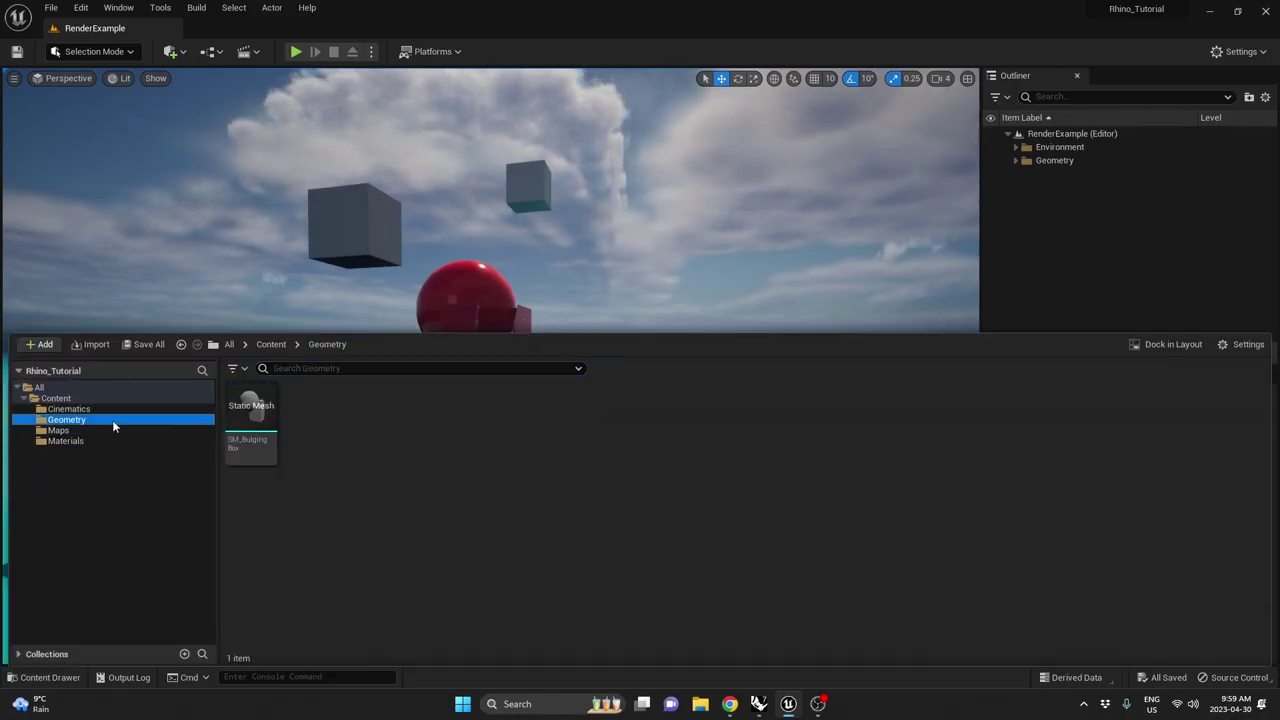
{"action": "right_click", "coordinate": [386, 417]}
{"action": "left_click", "coordinate": [443, 230]}
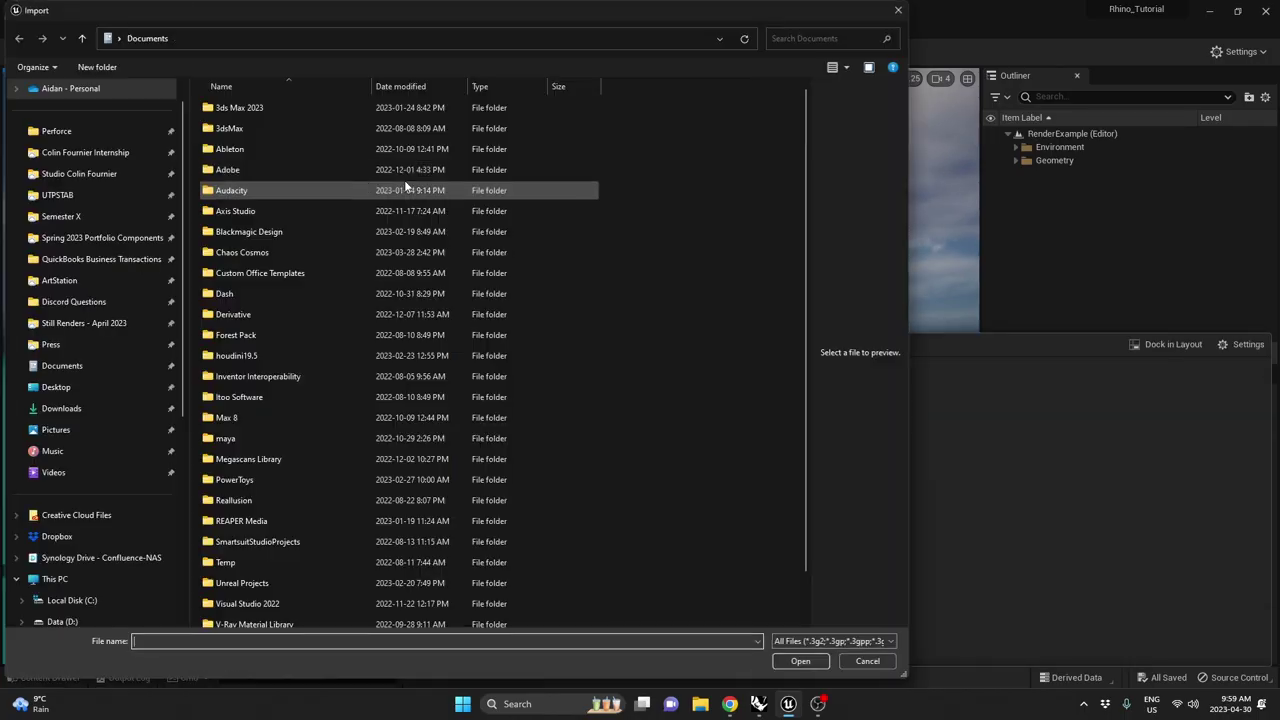
Import Arch_Blanket from the Desktop tutorial folder with Build Nanite on and Do Not Create Material, and close the message log.
{"action": "left_click", "coordinate": [90, 386]}
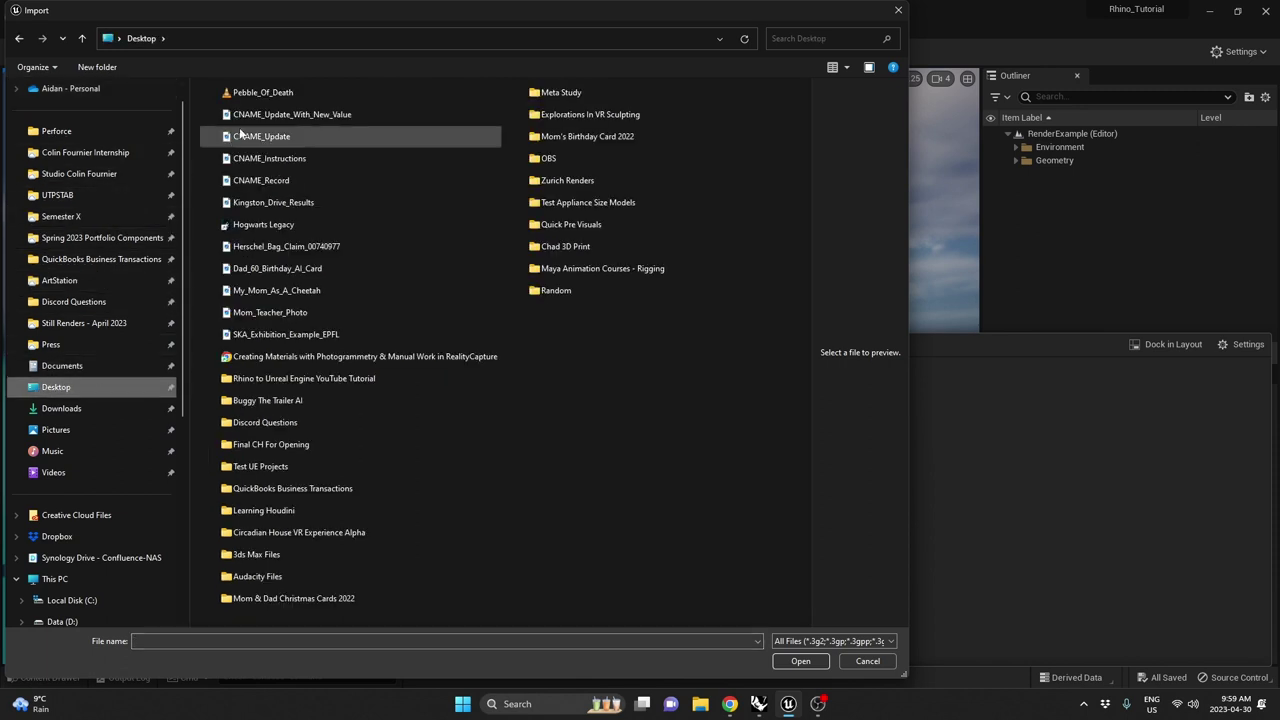
{"action": "double_click", "coordinate": [300, 379]}
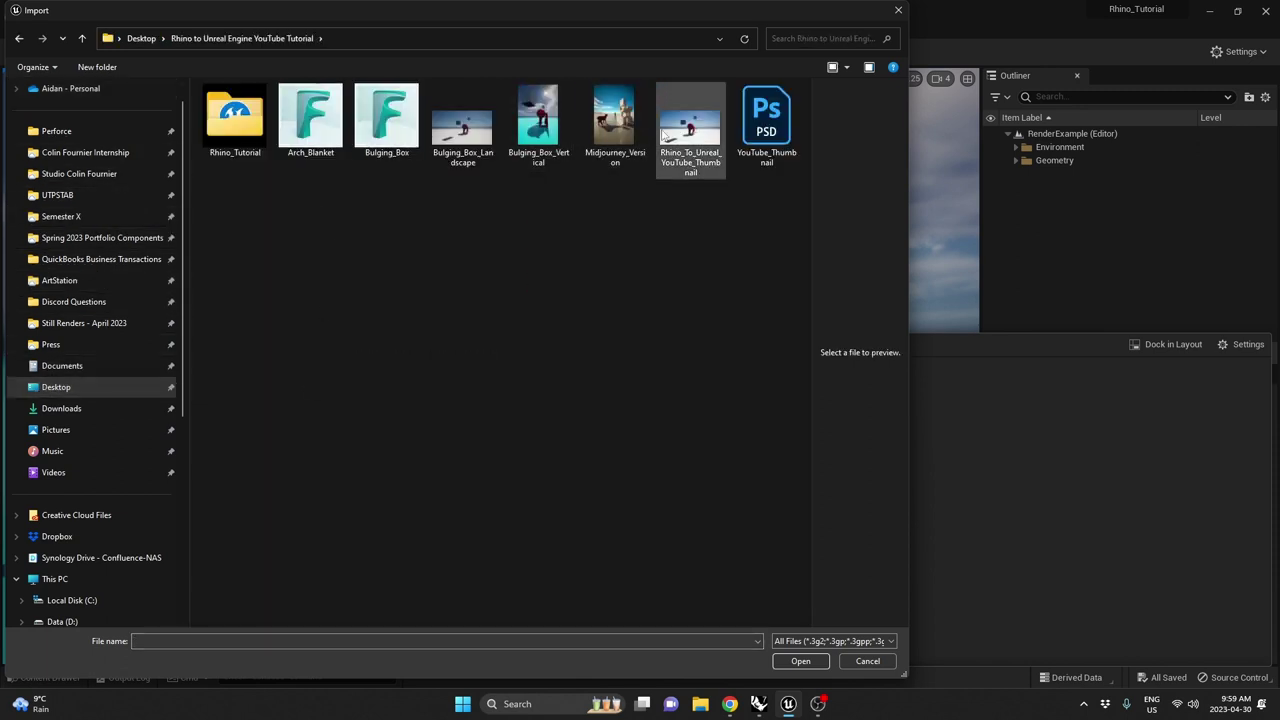
{"action": "left_click", "coordinate": [310, 118]}
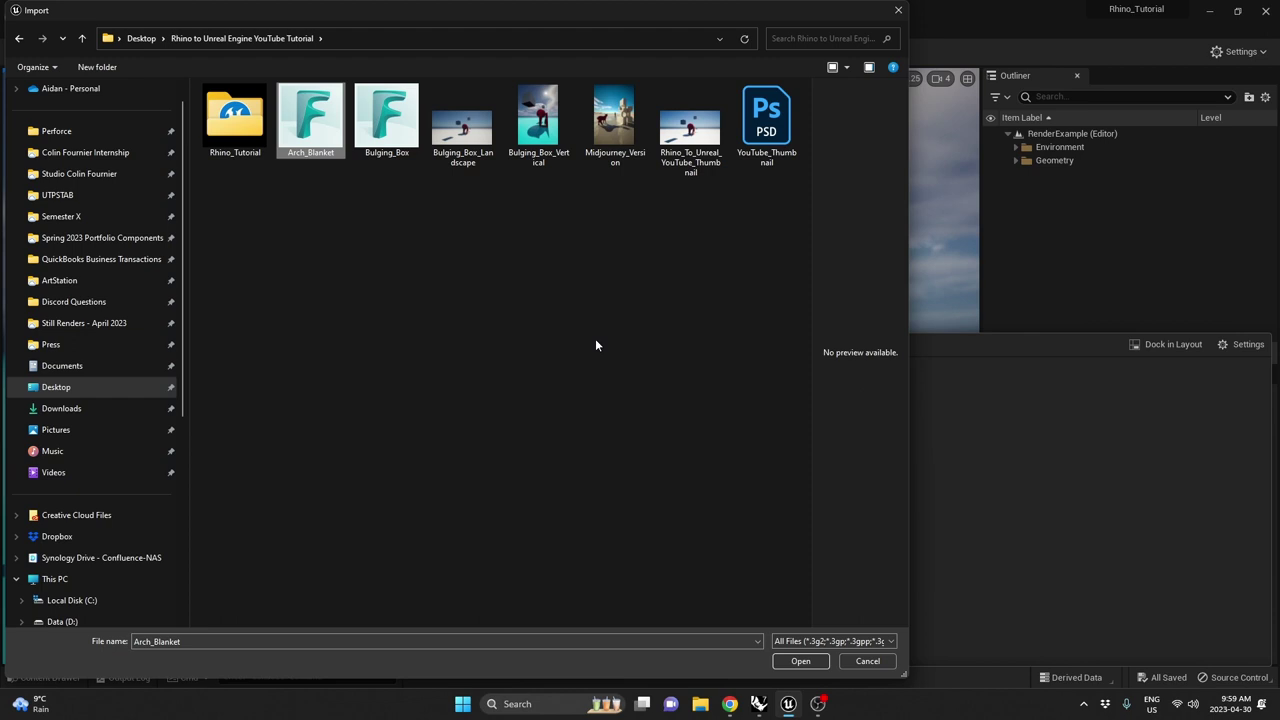
{"action": "left_click", "coordinate": [801, 661]}
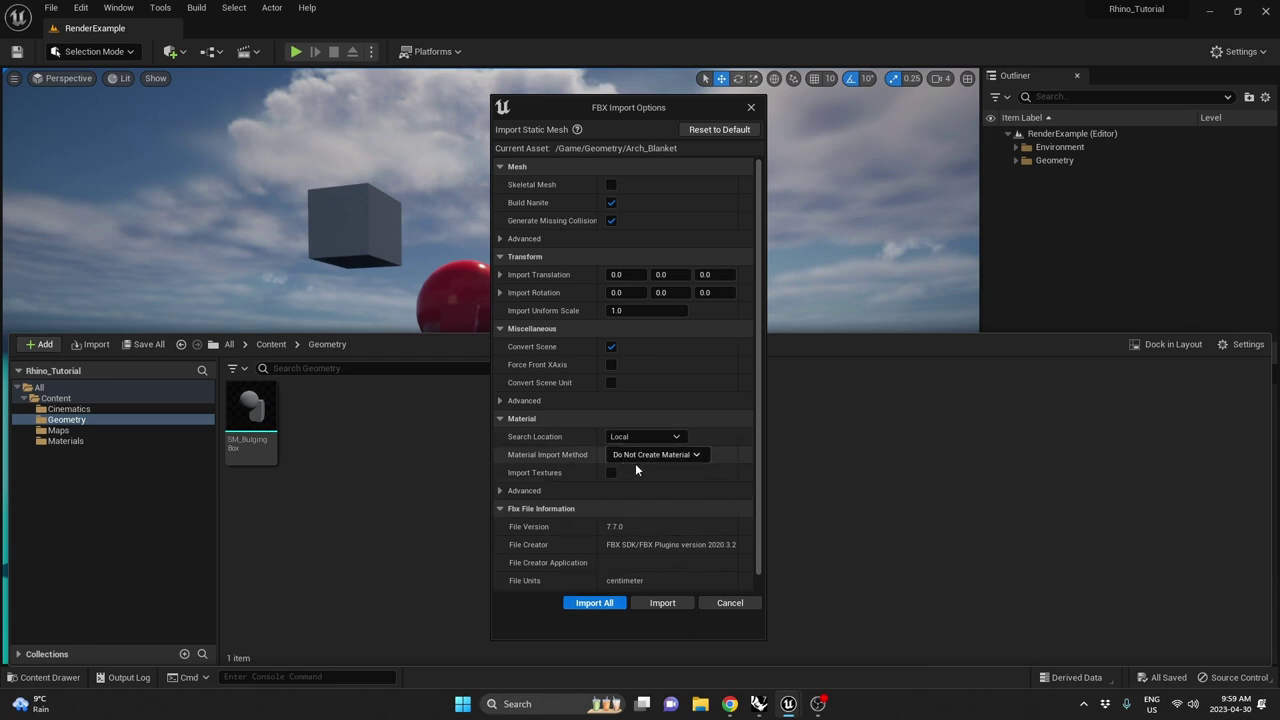
{"action": "left_click", "coordinate": [656, 604]}
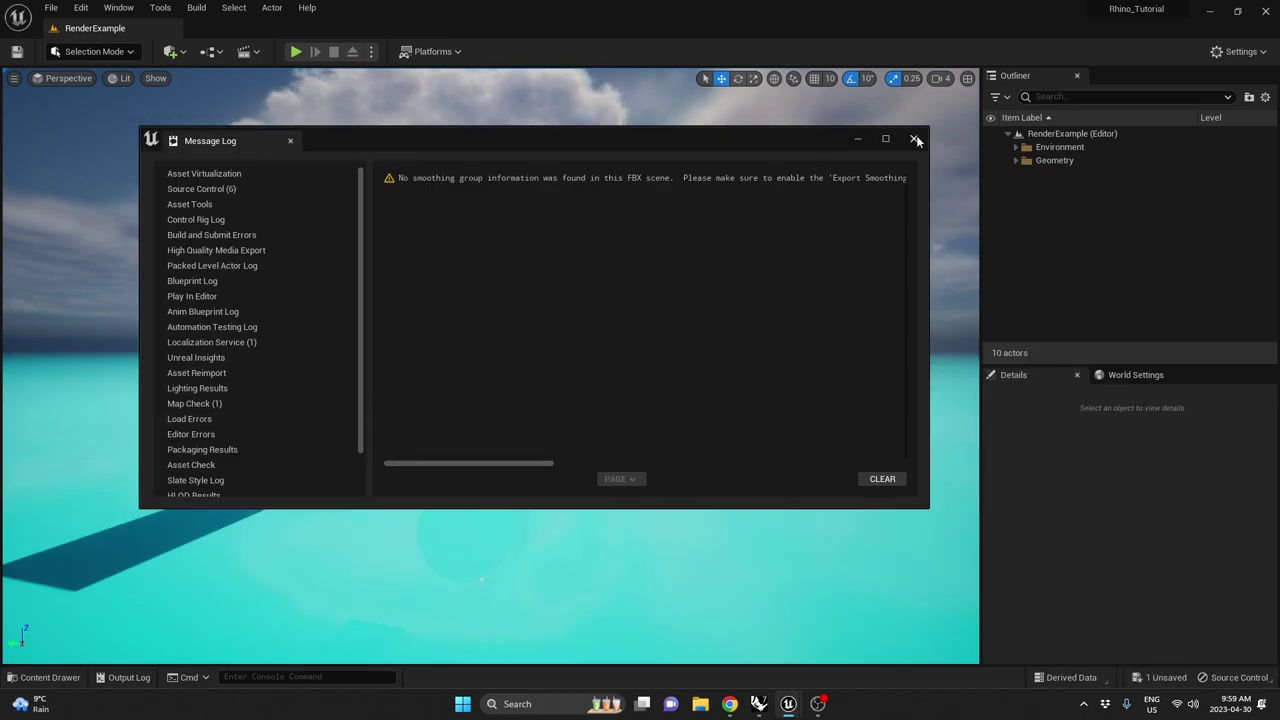
{"action": "left_click", "coordinate": [915, 140]}
Rename the imported Arch_Blanket static mesh as SM_ArchBlanket and save it.
{"action": "key", "text": "ctrl+space"}
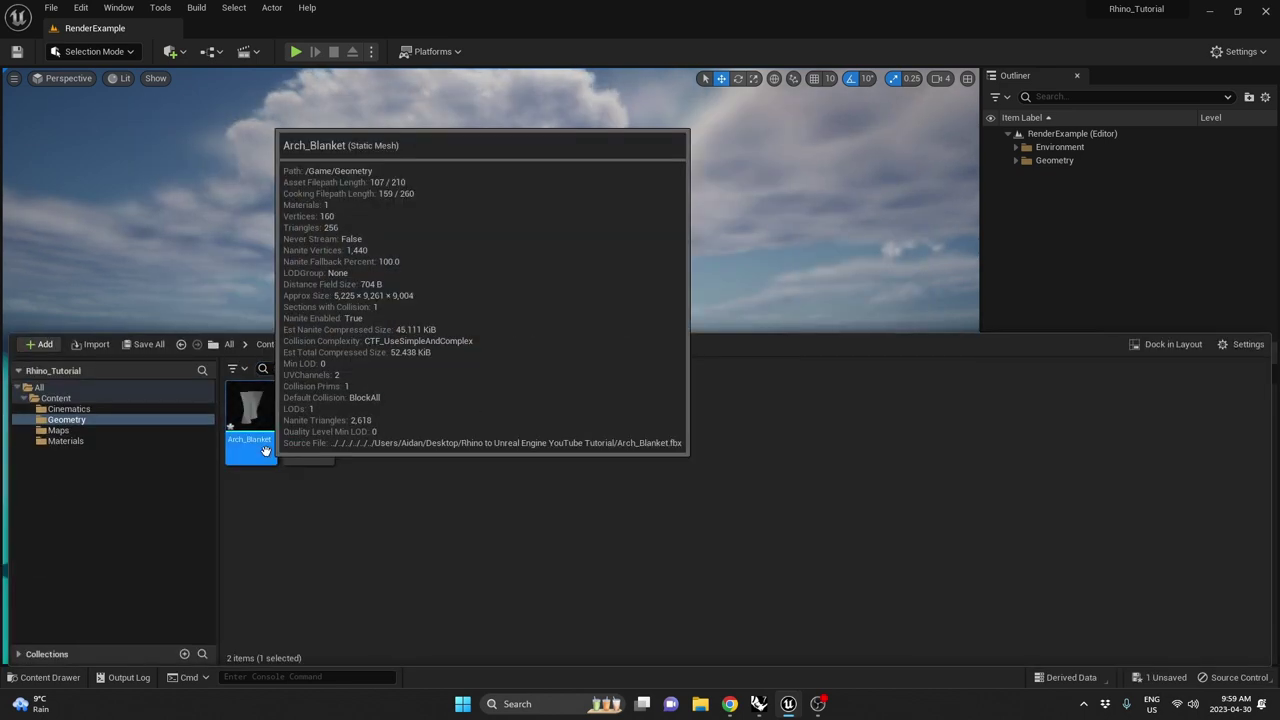
{"action": "key", "text": "F2"}
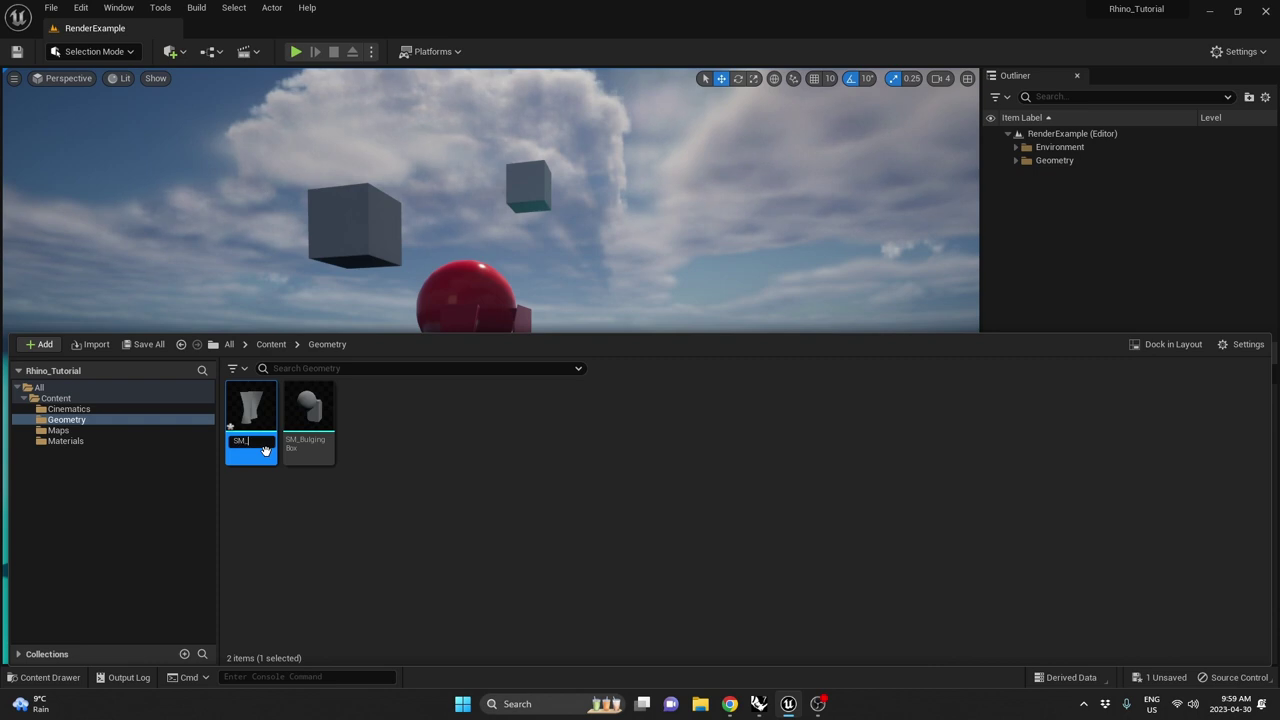
{"action": "type", "text": "SM_ArchBlanket"}
{"action": "key", "text": "Return"}
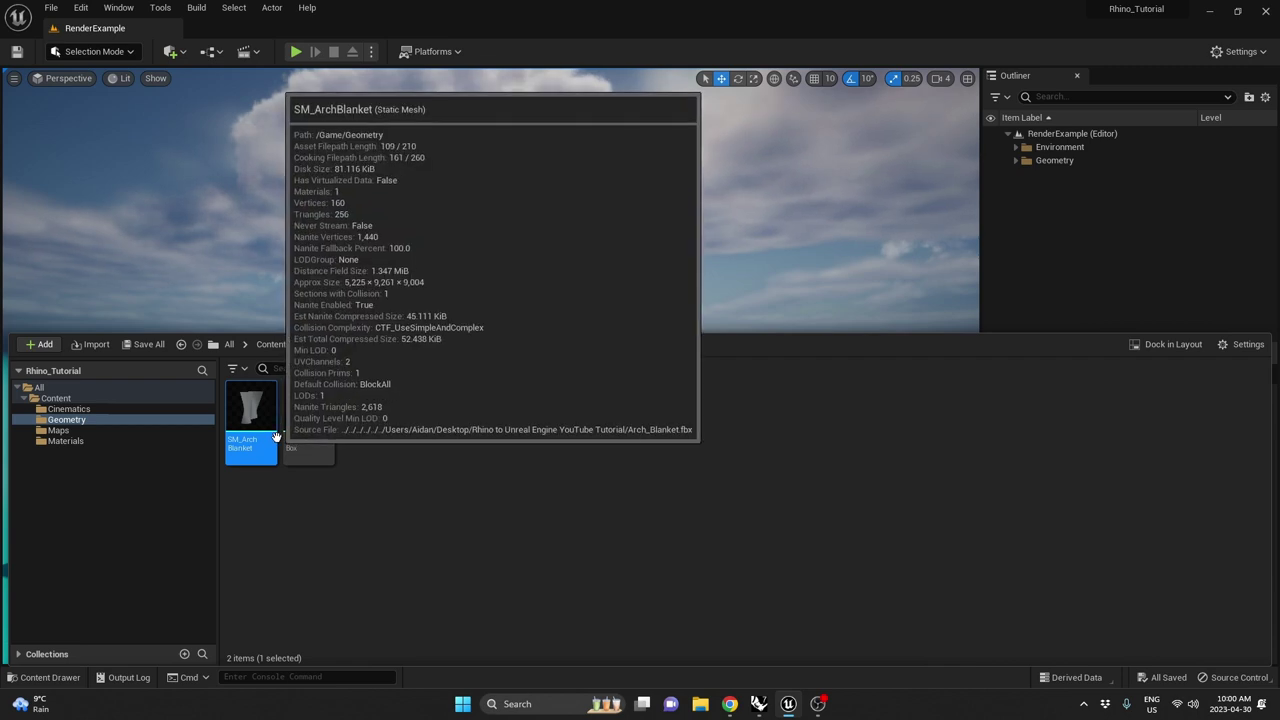
Switch to Rhino to examine how the two models sit together, and return to the Unreal Engine level.
{"action": "left_click", "coordinate": [758, 703]}
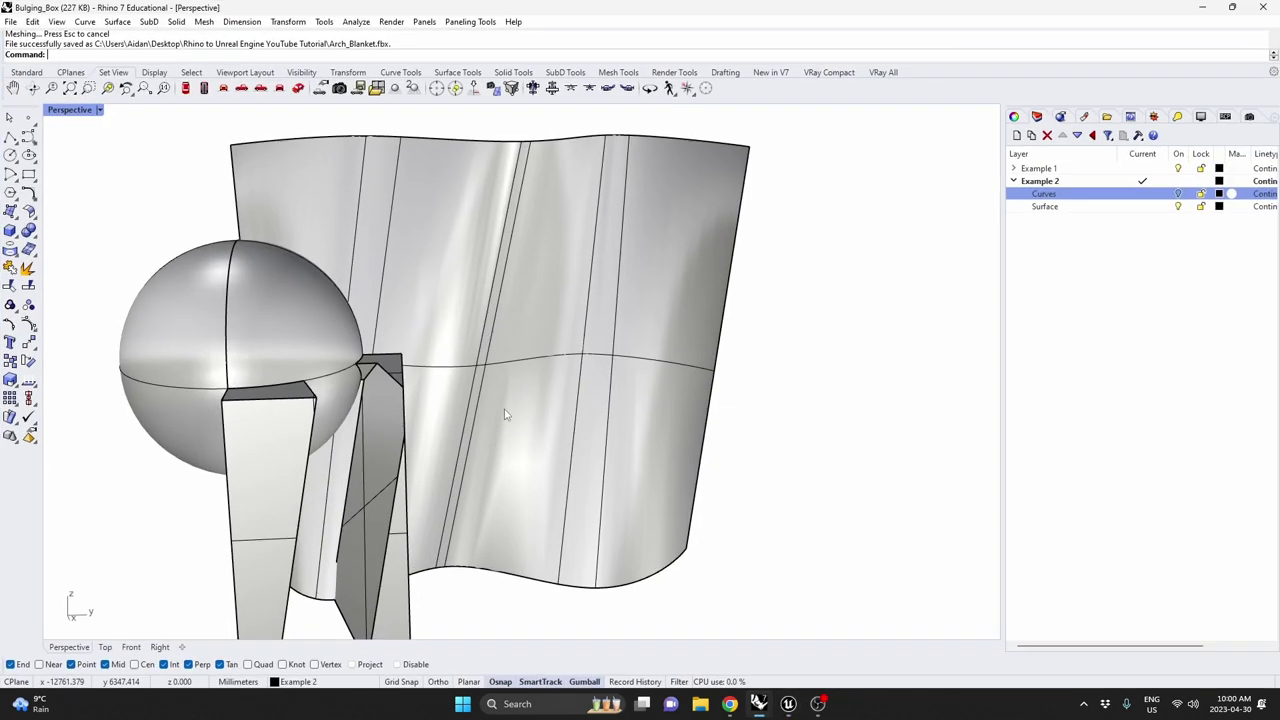
{"action": "scroll", "coordinate": [485, 398], "scroll_direction": "down", "scroll_amount": 3}
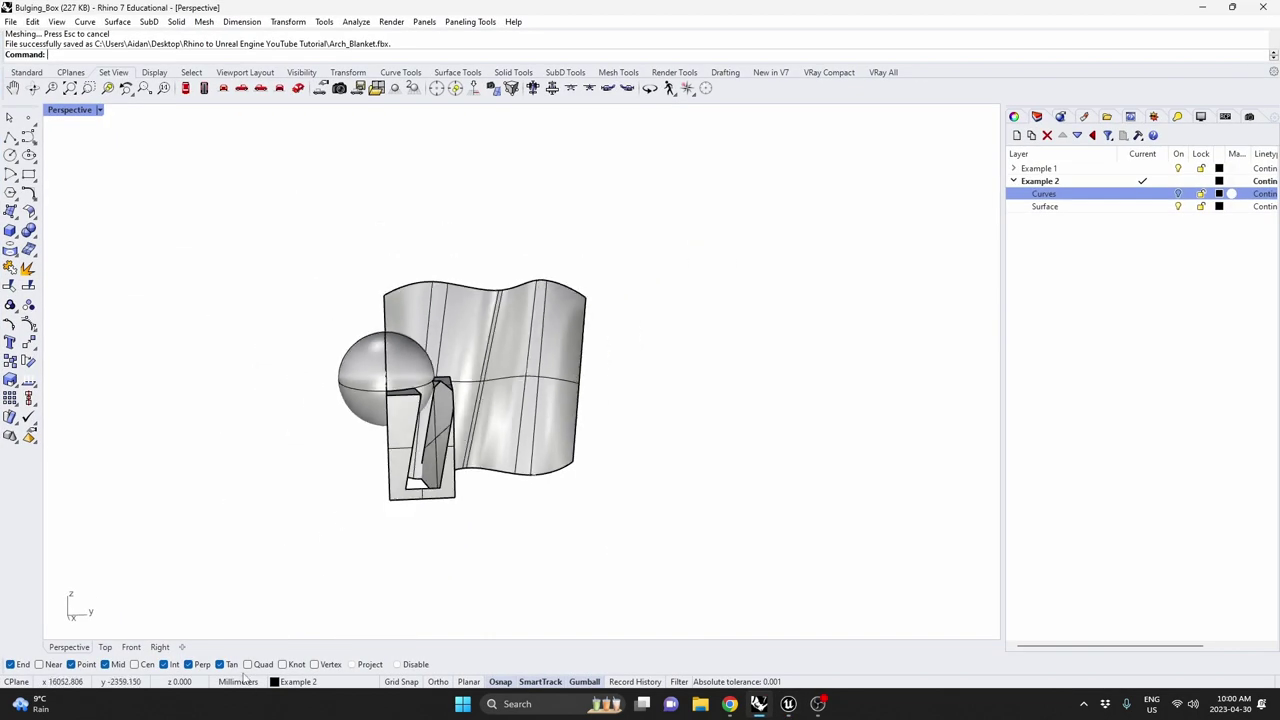
{"action": "scroll", "coordinate": [446, 475], "scroll_direction": "up", "scroll_amount": 3}
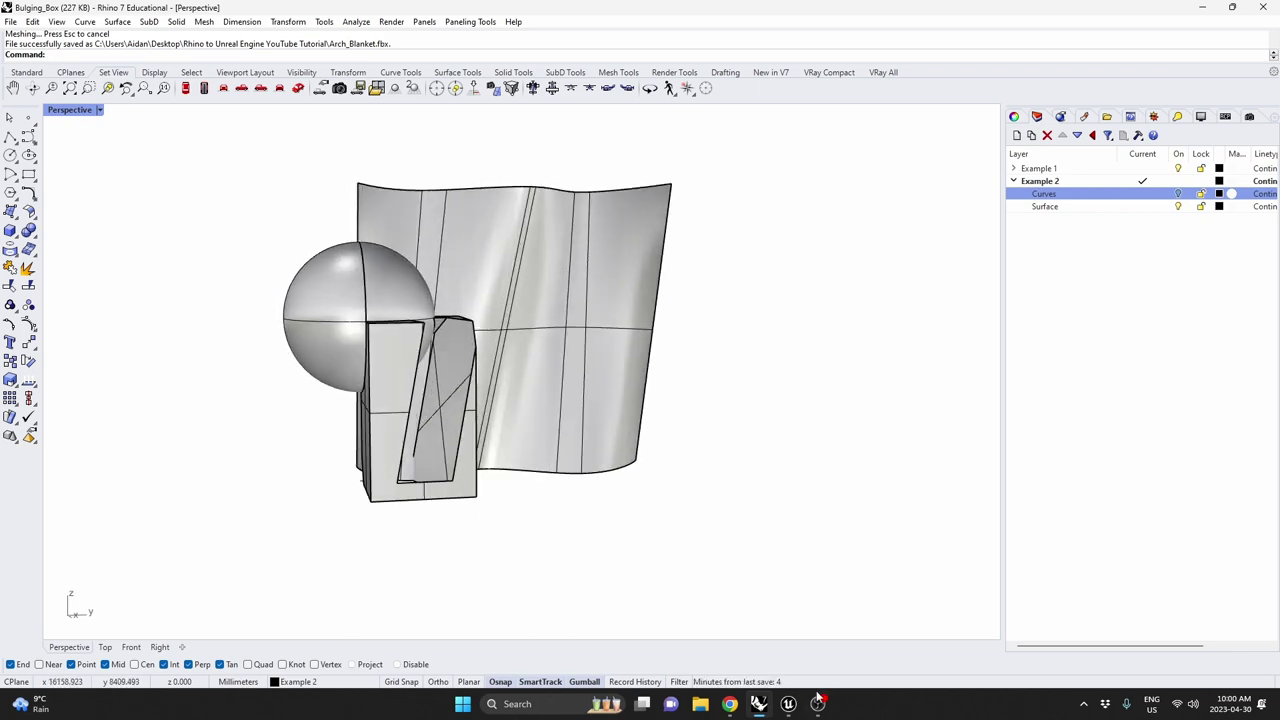
{"action": "left_click", "coordinate": [788, 703]}
{"action": "left_click", "coordinate": [562, 256]}
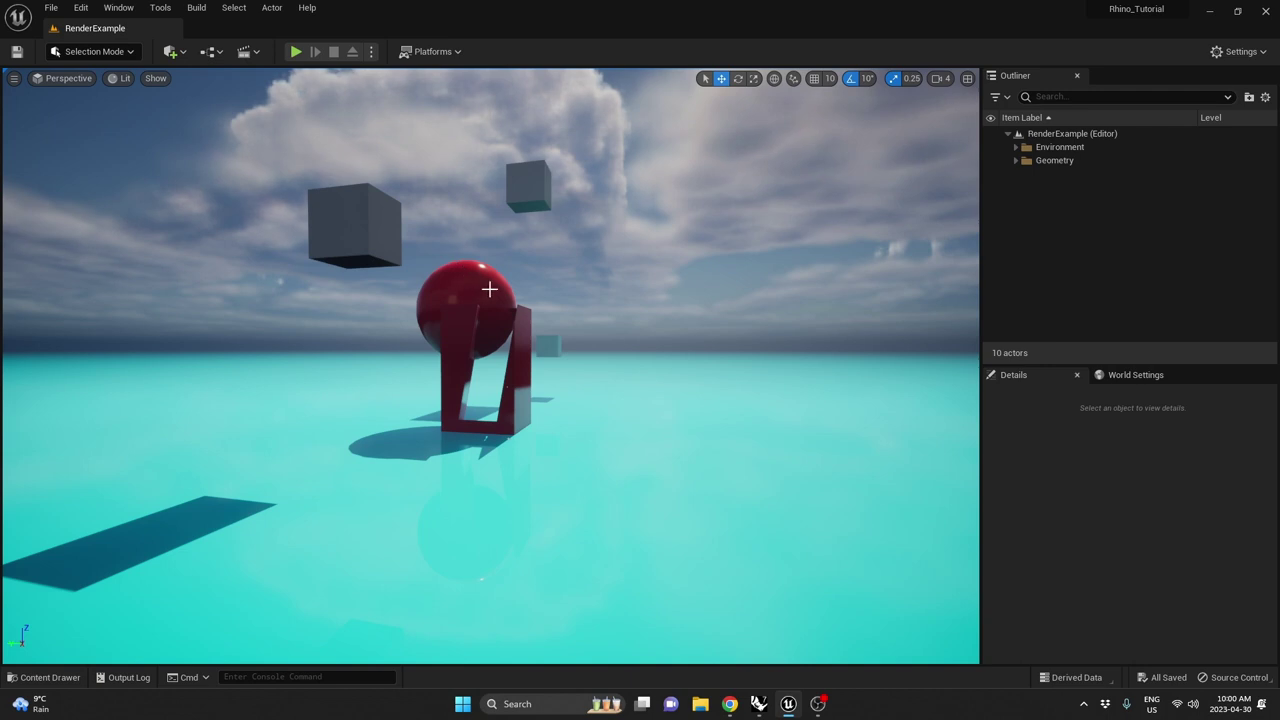
{"action": "scroll", "coordinate": [489, 317], "scroll_direction": "up", "scroll_amount": 3}
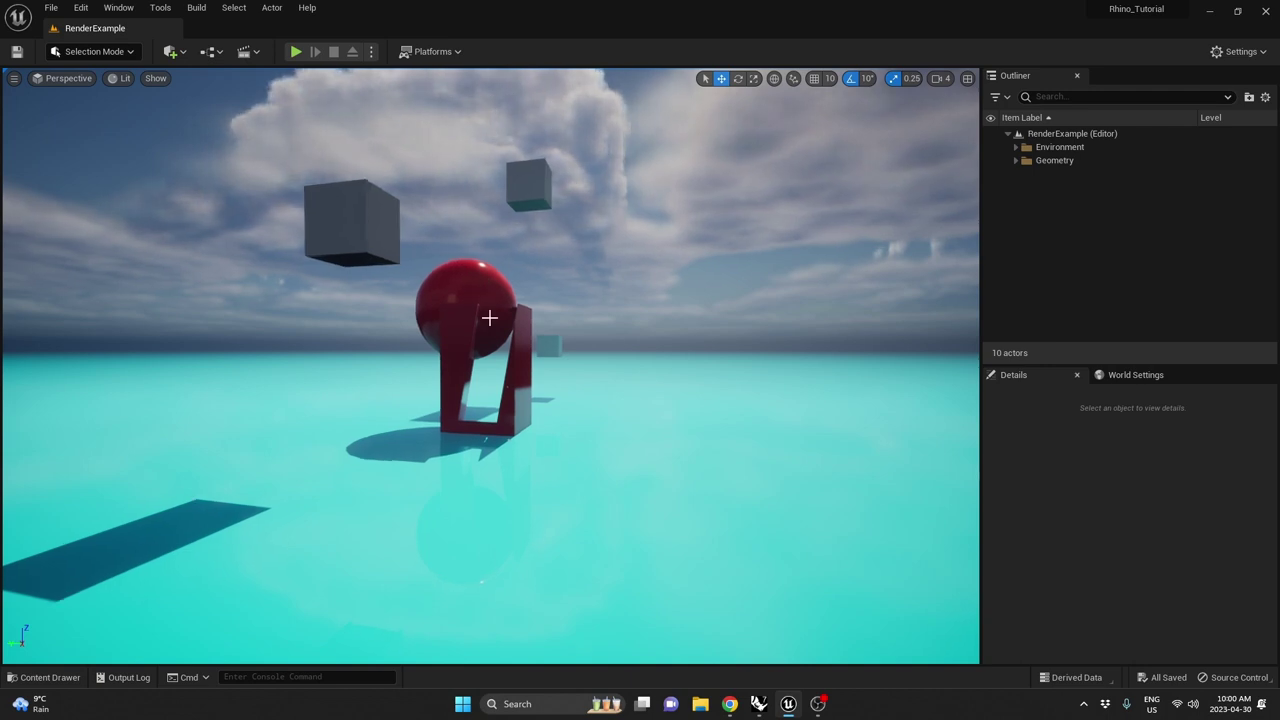
Open the SM_ArchBlanket static mesh from the Geometry folder and examine its overall shape and scale from several angles.
{"action": "scroll", "coordinate": [490, 318], "scroll_direction": "down", "scroll_amount": 1}
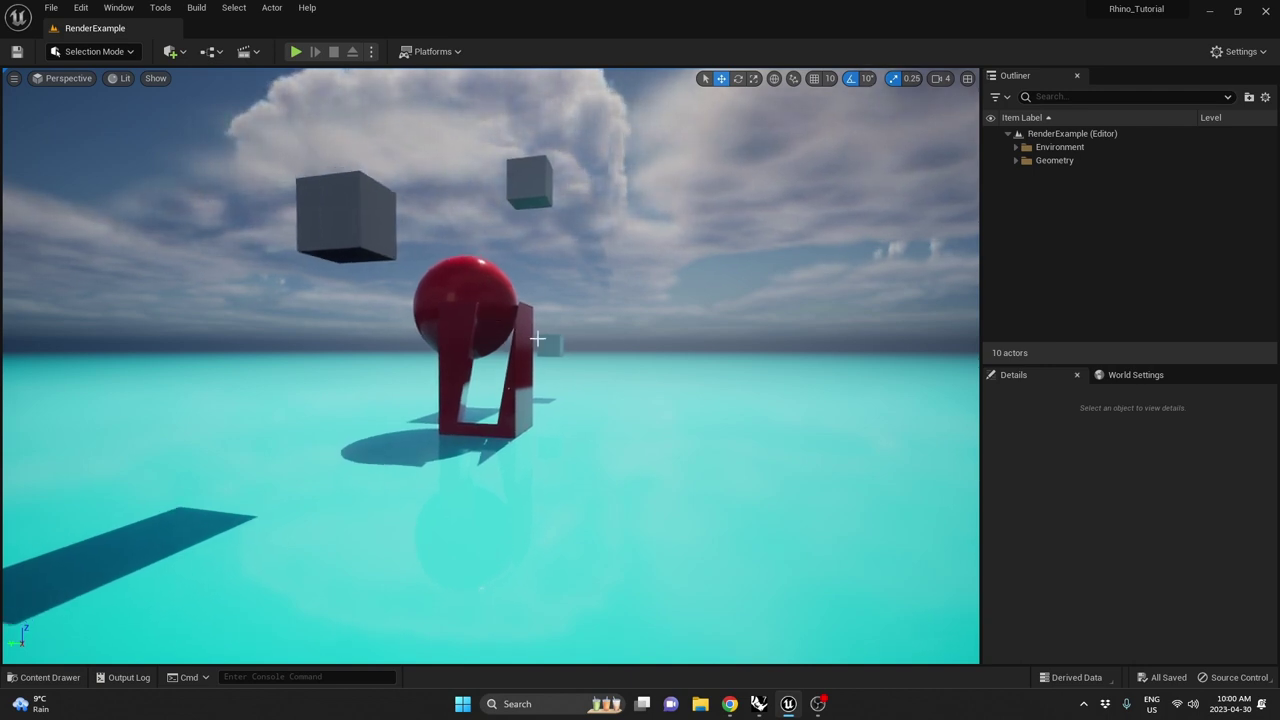
{"action": "key", "text": "ctrl+space"}
{"action": "mouse_move", "coordinate": [265, 405]}
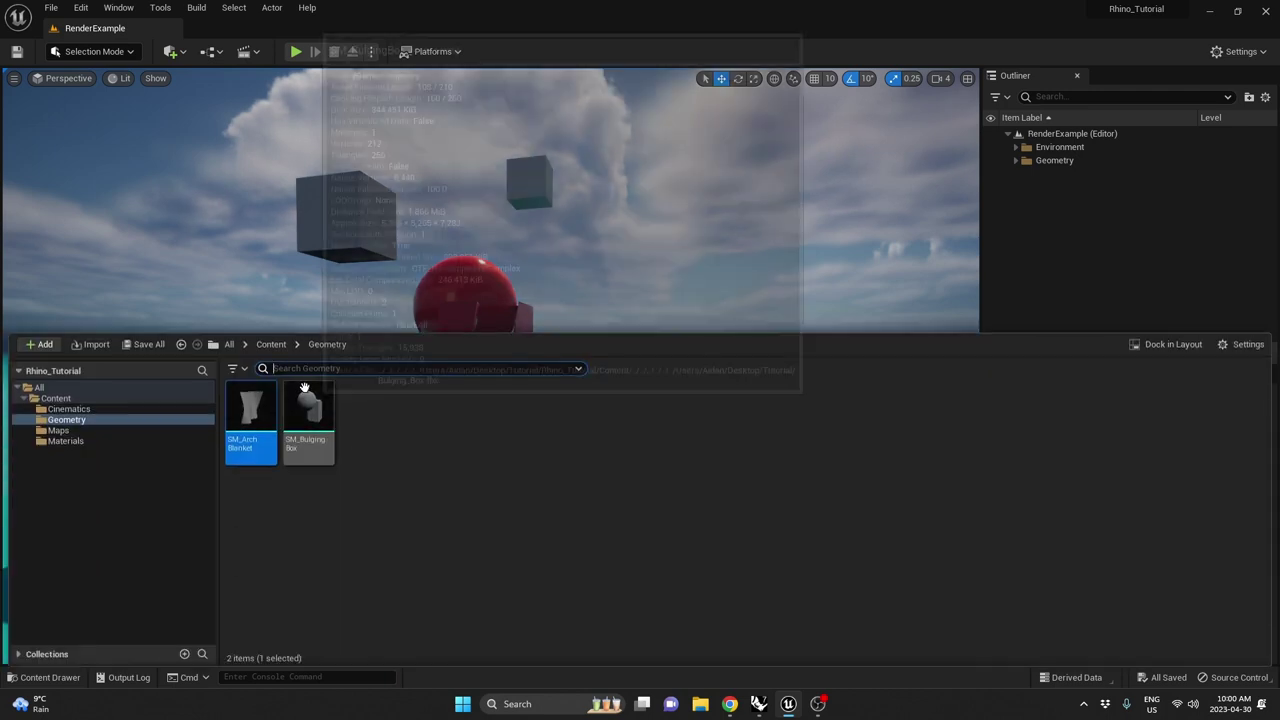
{"action": "double_click", "coordinate": [265, 405]}
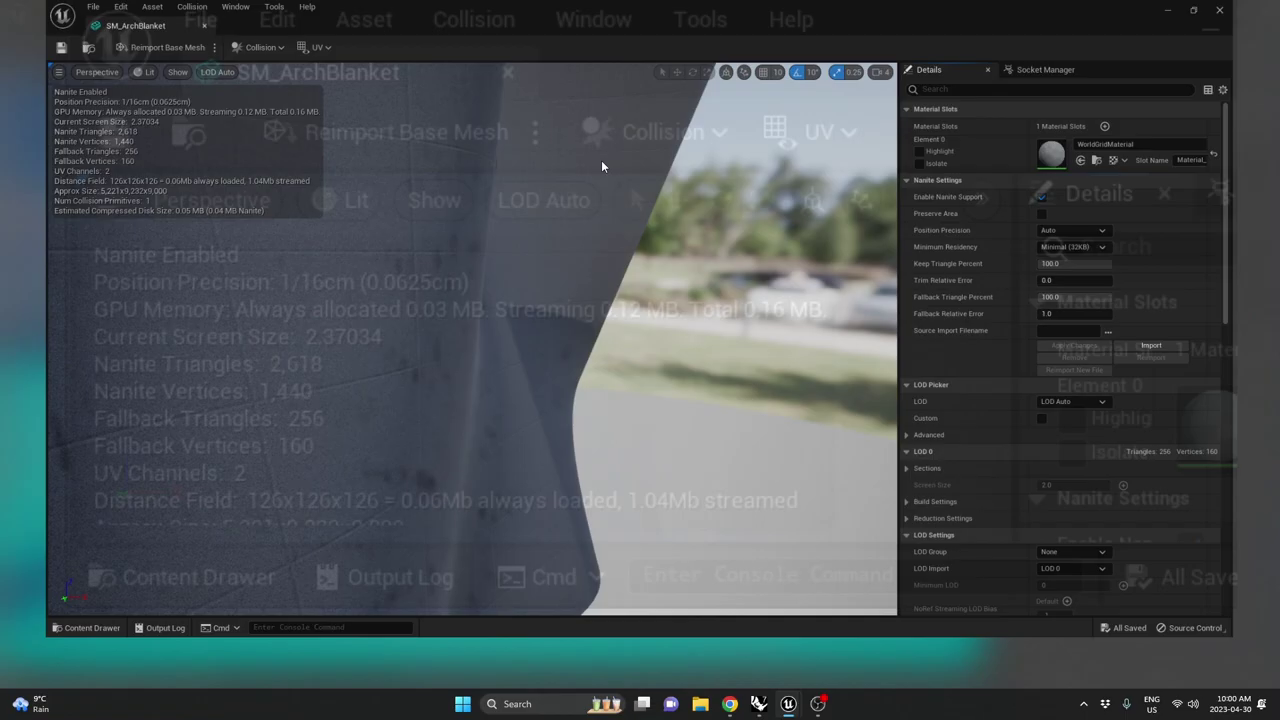
{"action": "scroll", "coordinate": [550, 296], "scroll_direction": "down", "scroll_amount": 4}
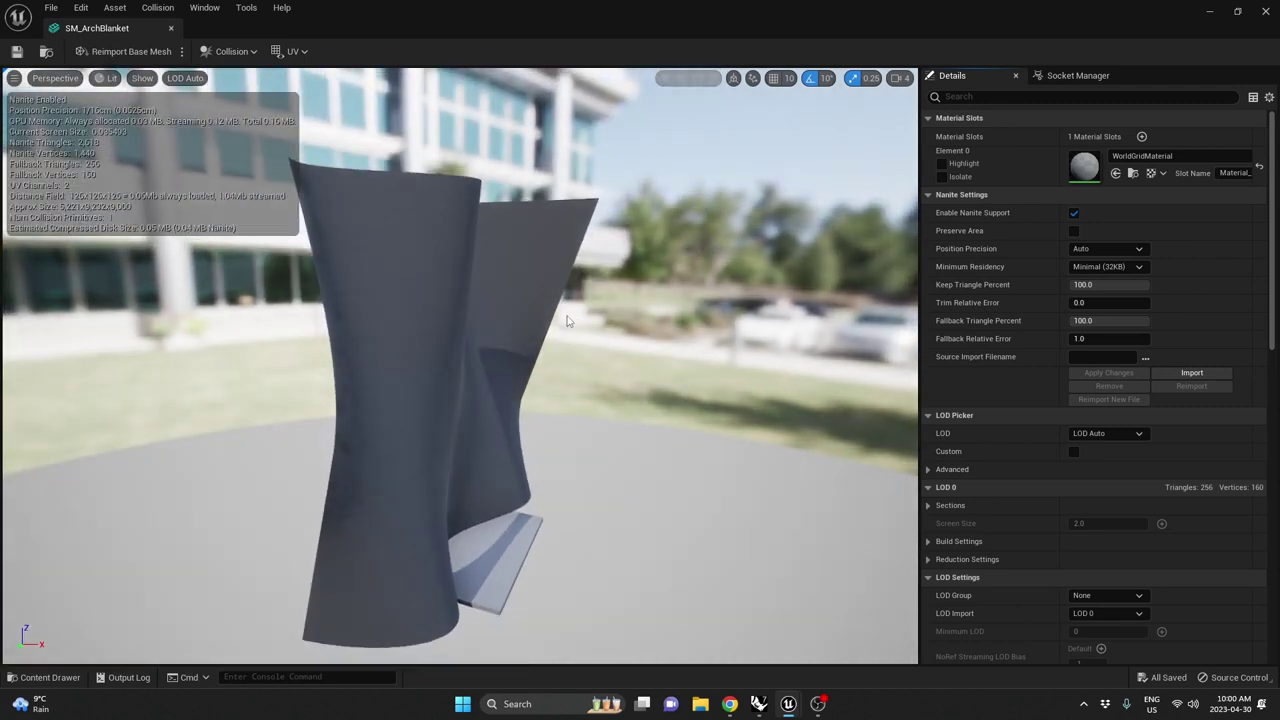
{"action": "left_click_drag", "start_coordinate": [565, 321], "coordinate": [530, 255]}
{"action": "scroll", "coordinate": [565, 319], "scroll_direction": "down", "scroll_amount": 3}
{"action": "left_click_drag", "start_coordinate": [565, 319], "coordinate": [535, 365]}
{"action": "left_click_drag", "start_coordinate": [608, 382], "coordinate": [600, 336]}
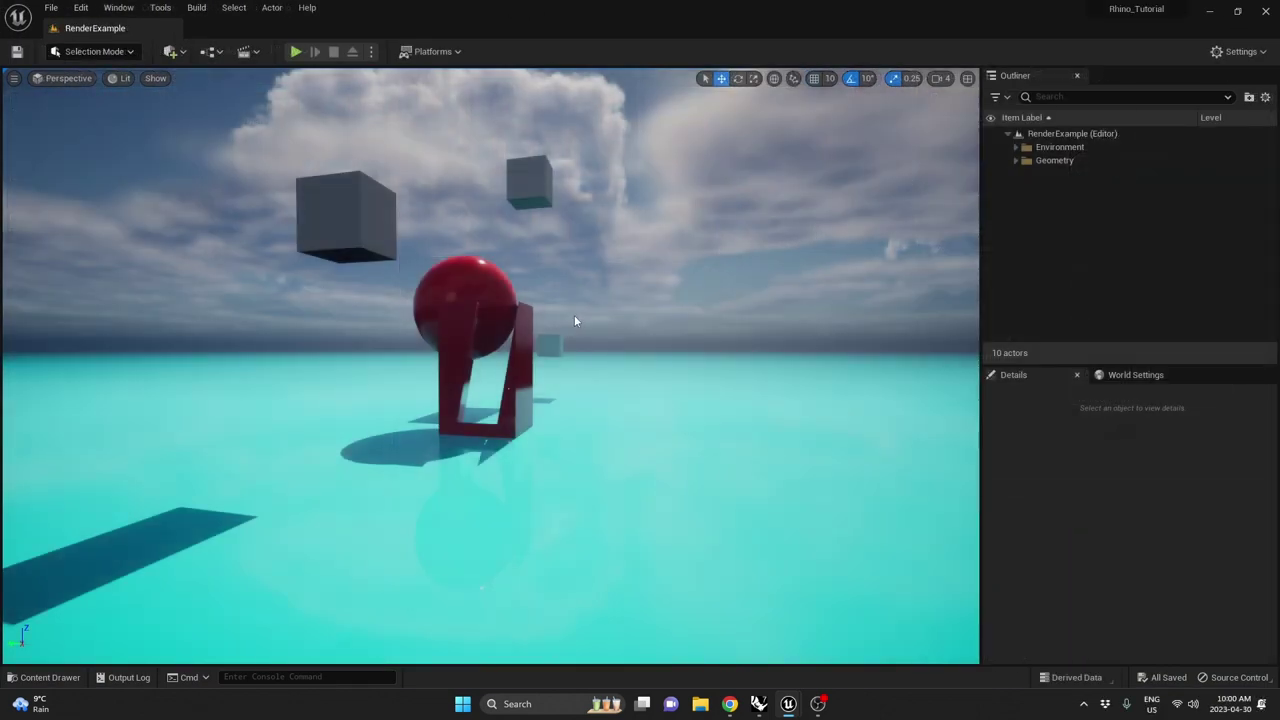
Open the mesh used by the Bulging_Box actor in the level and set its Import Uniform Scale to 0.1.
{"action": "left_click", "coordinate": [518, 304]}
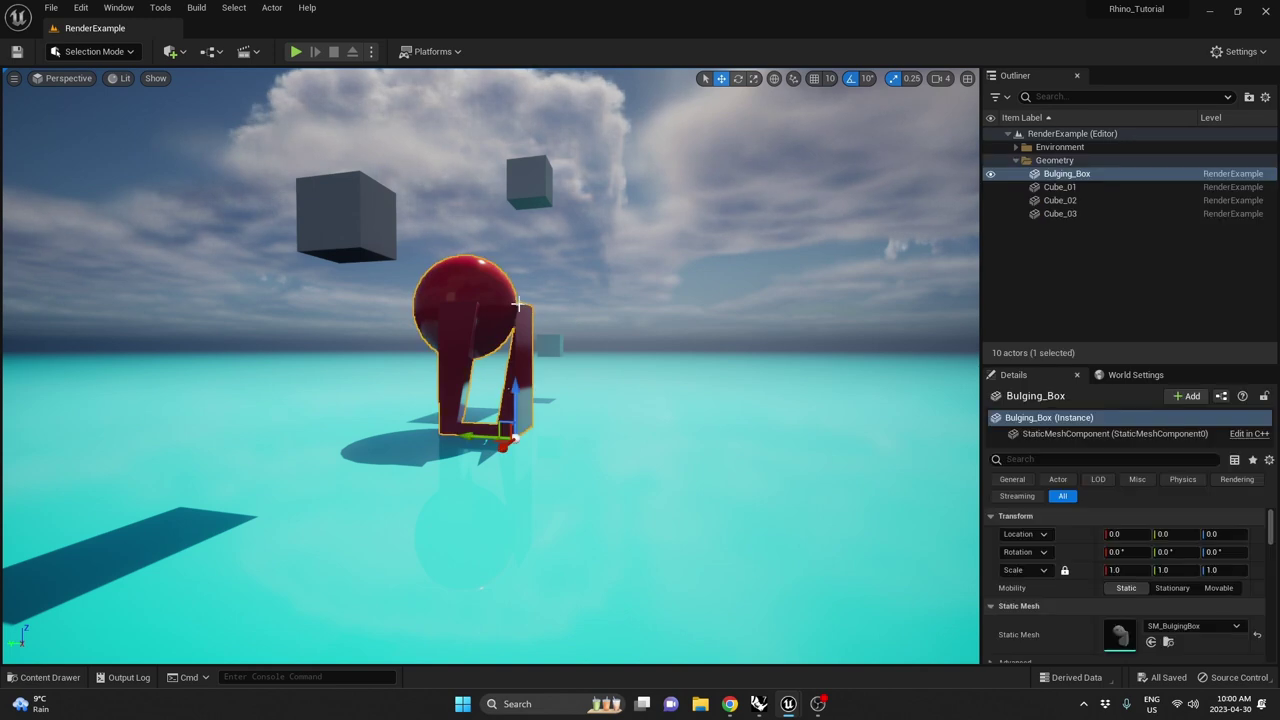
{"action": "double_click", "coordinate": [1119, 634]}
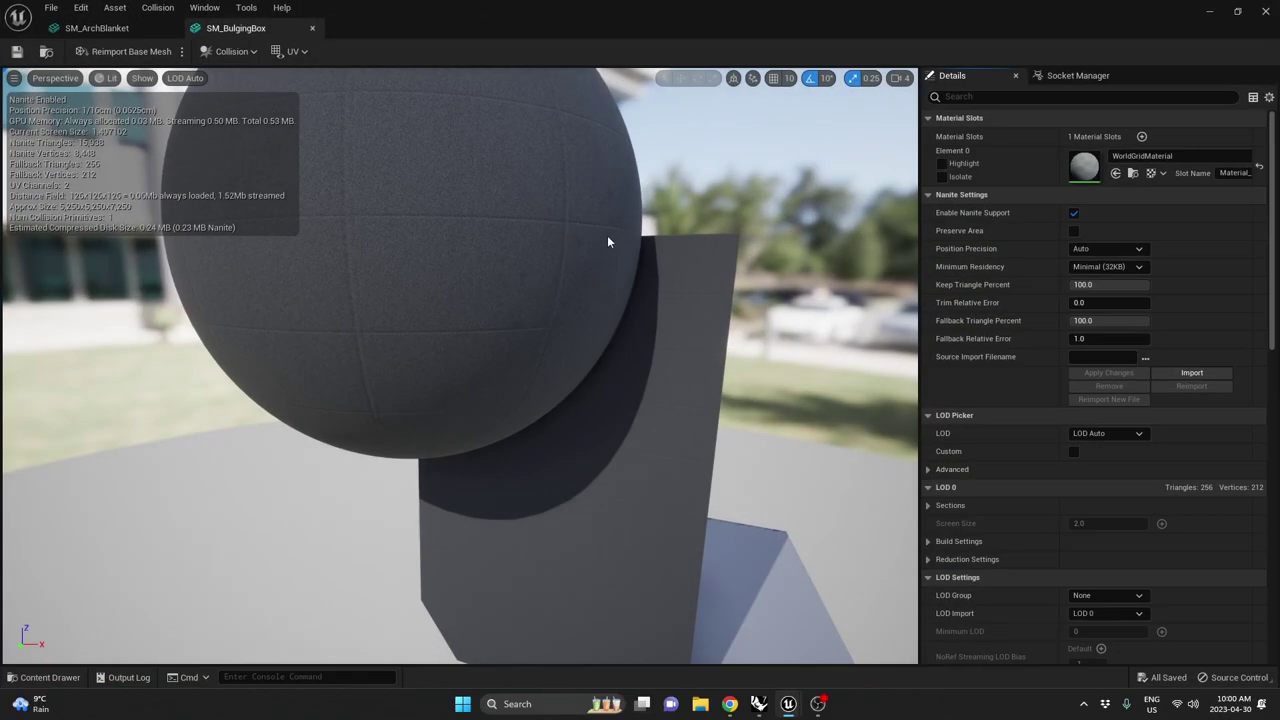
{"action": "scroll", "coordinate": [1028, 317], "scroll_direction": "down", "scroll_amount": 8}
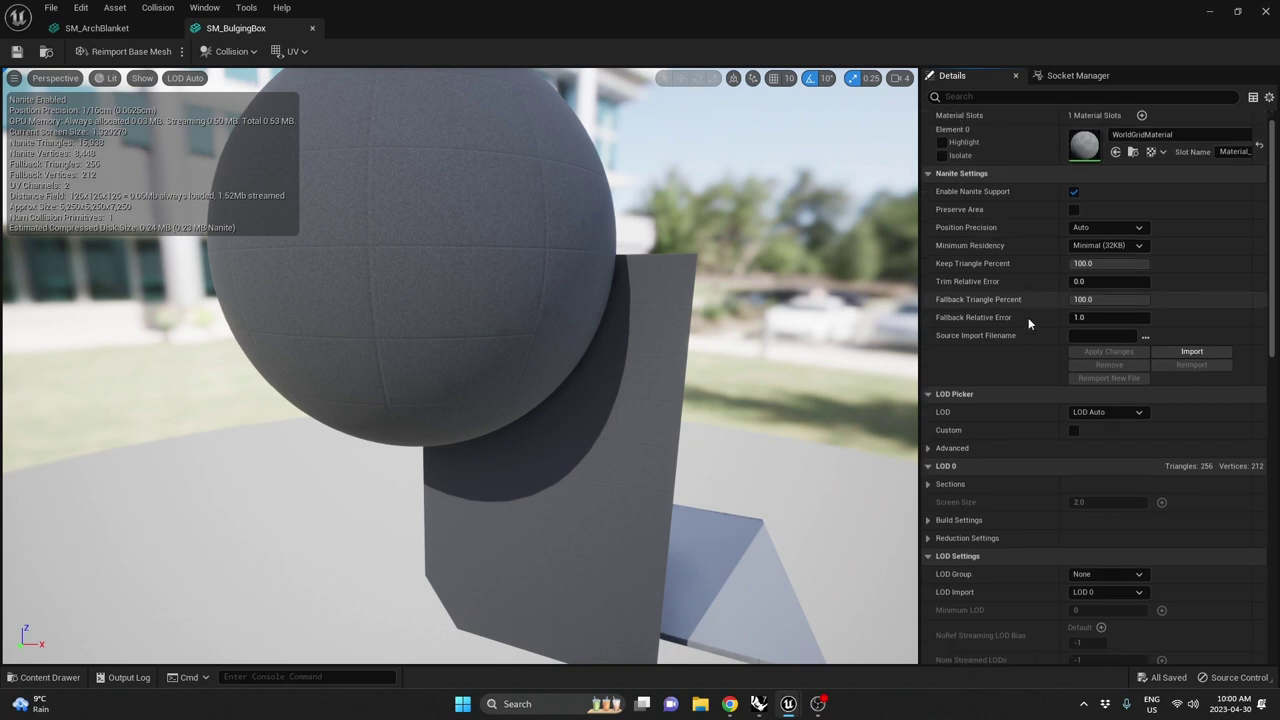
{"action": "scroll", "coordinate": [1013, 418], "scroll_direction": "down", "scroll_amount": 6}
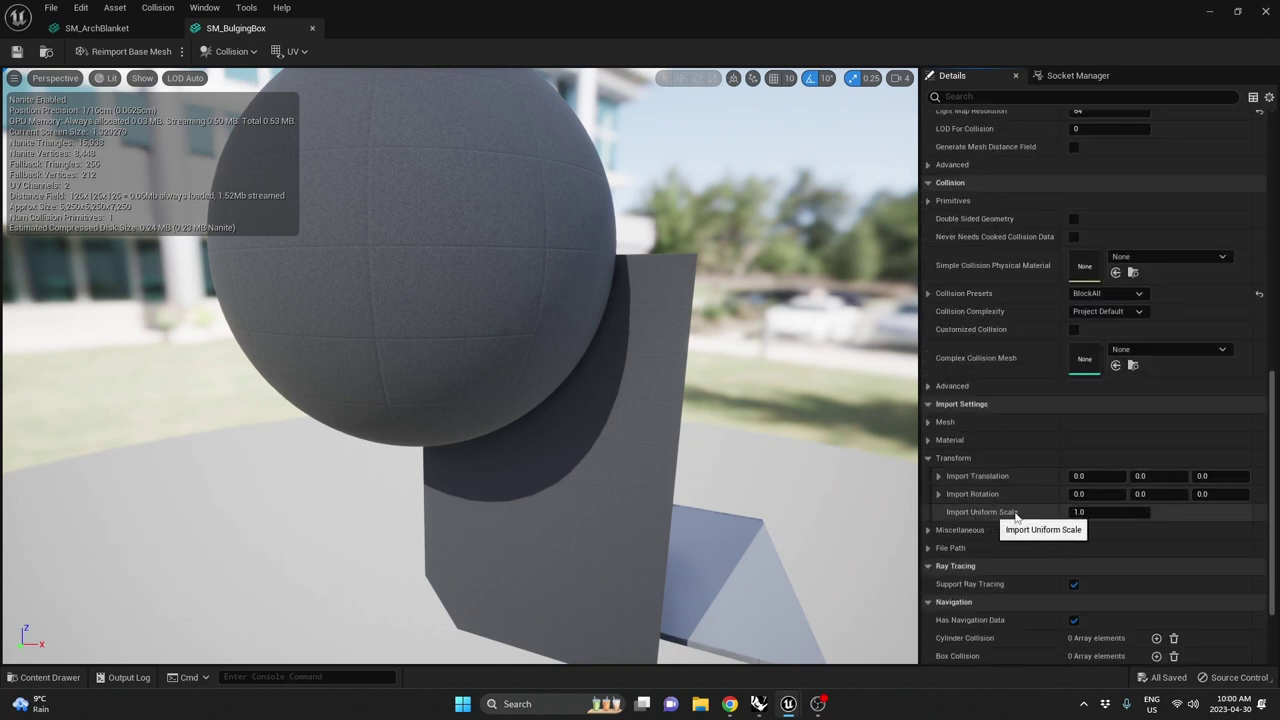
{"action": "left_click", "coordinate": [1092, 513]}
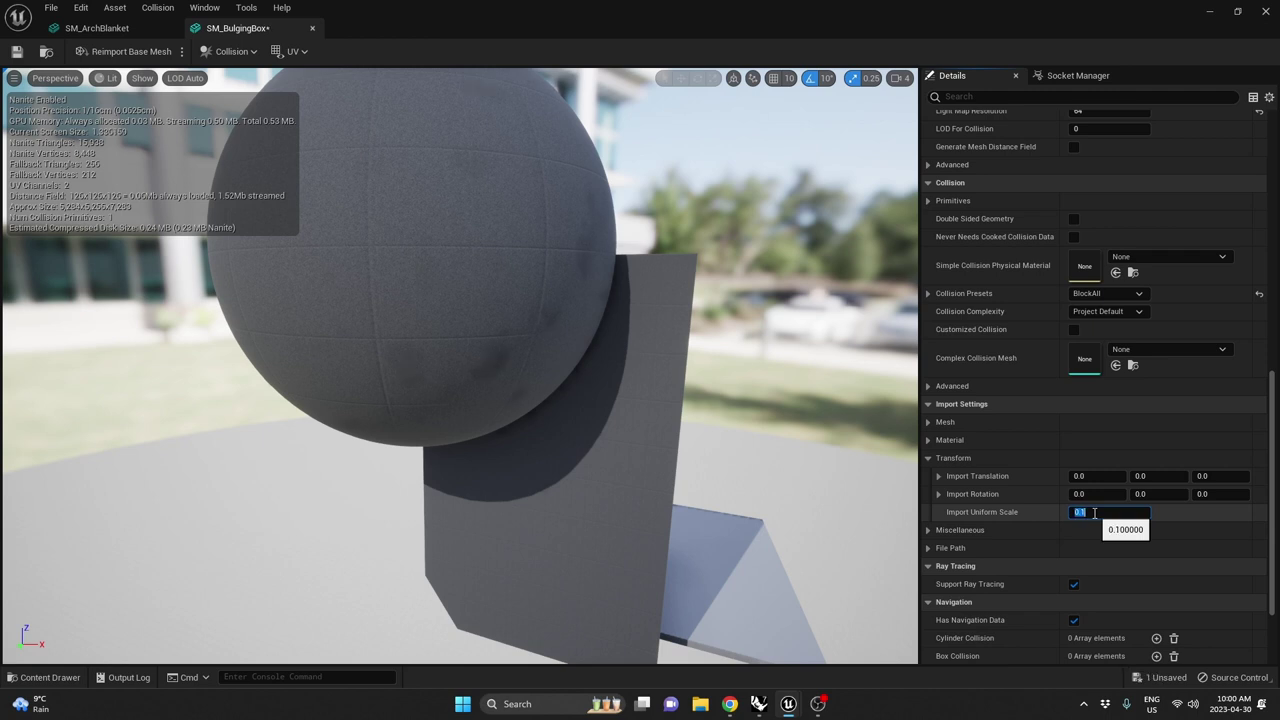
Reimport the SM_BulgingBox base mesh from the Bulging_Box file in the tutorial folder and inspect the rescaled mesh up close.
{"action": "scroll", "coordinate": [1045, 440], "scroll_direction": "up", "scroll_amount": 10}
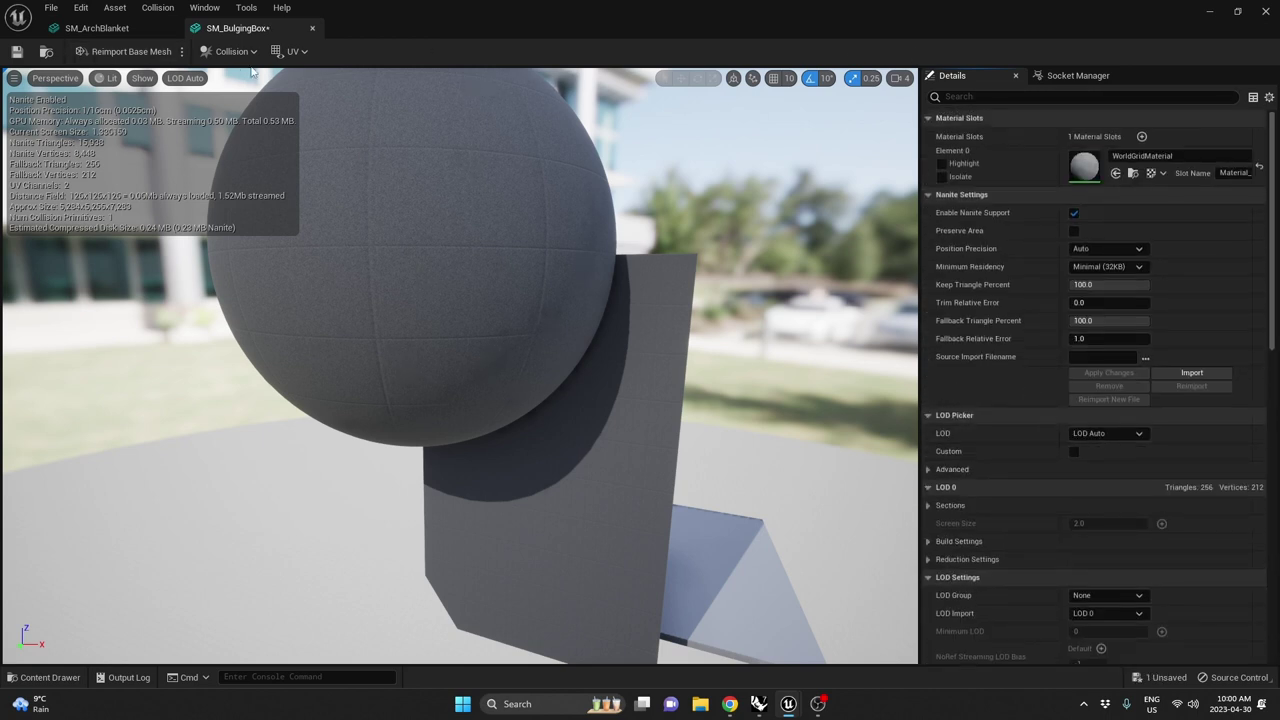
{"action": "left_click", "coordinate": [121, 51]}
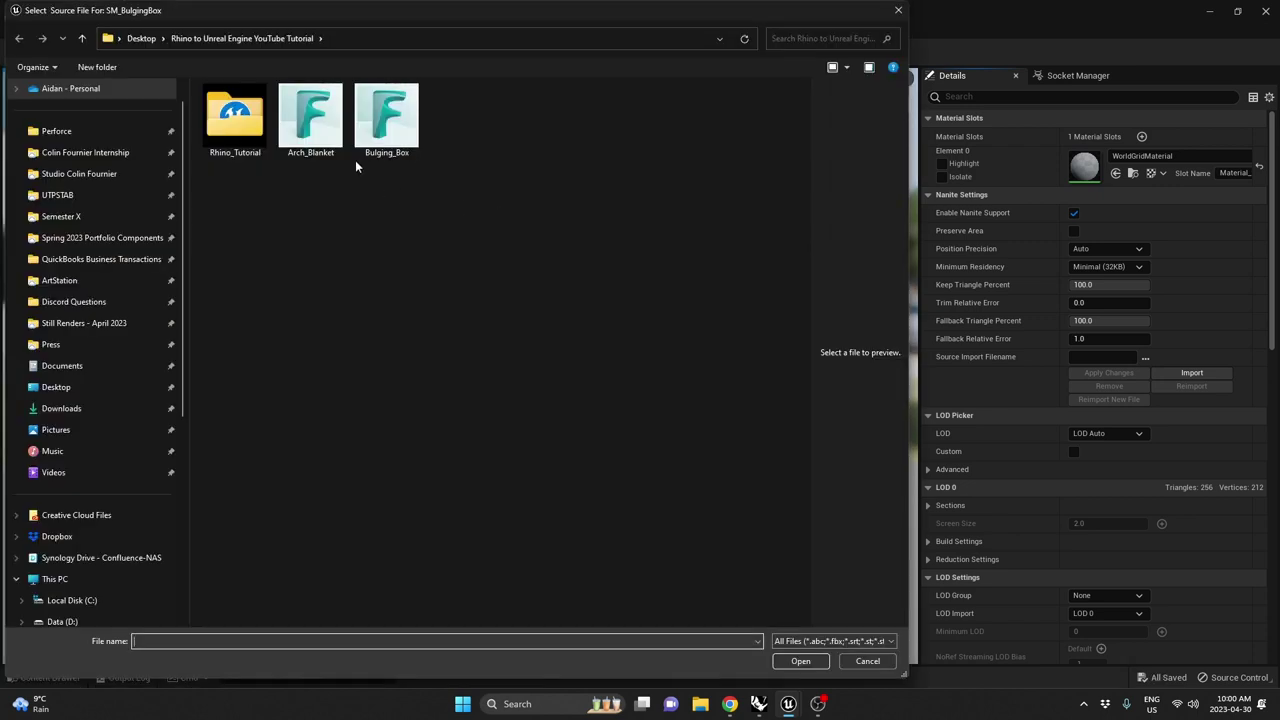
{"action": "left_click", "coordinate": [369, 130]}
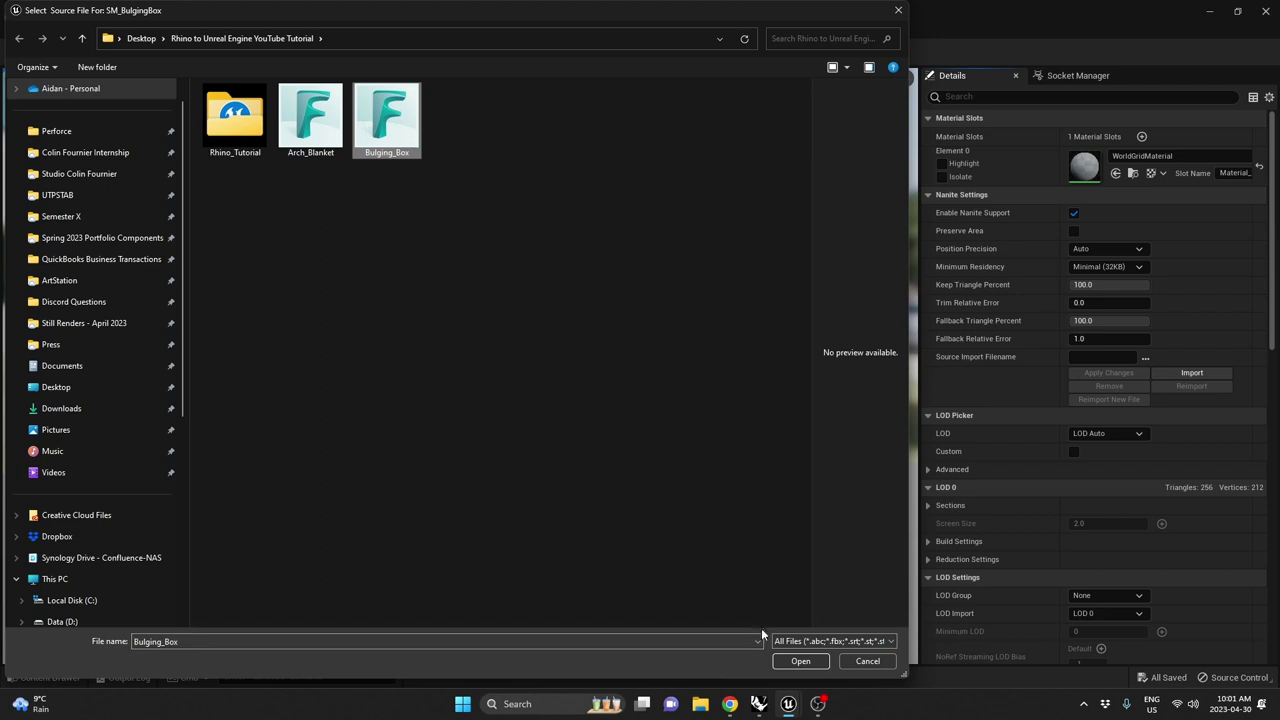
{"action": "left_click", "coordinate": [793, 660]}
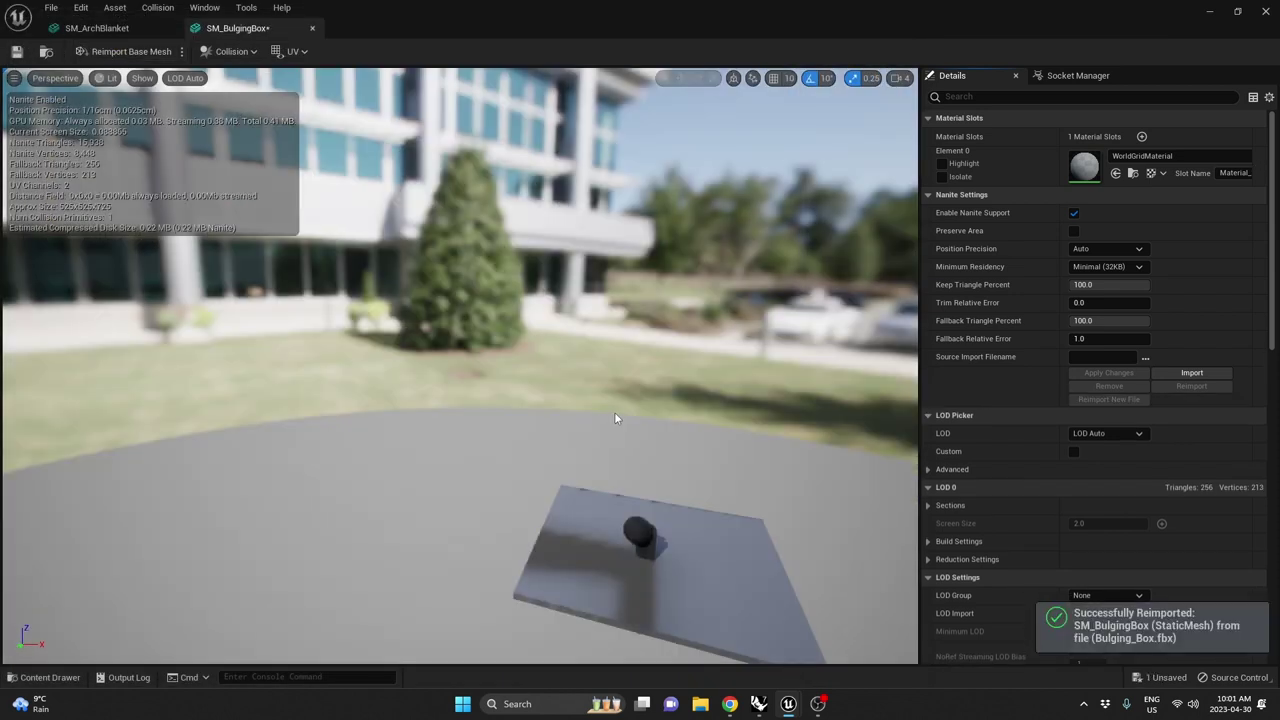
{"action": "right_click_drag", "start_coordinate": [586, 410], "coordinate": [560, 460]}
{"action": "key", "text": "w"}
{"action": "key", "text": "w"}
{"action": "key", "text": "a"}
{"action": "key", "text": "s"}
{"action": "key", "text": "w"}
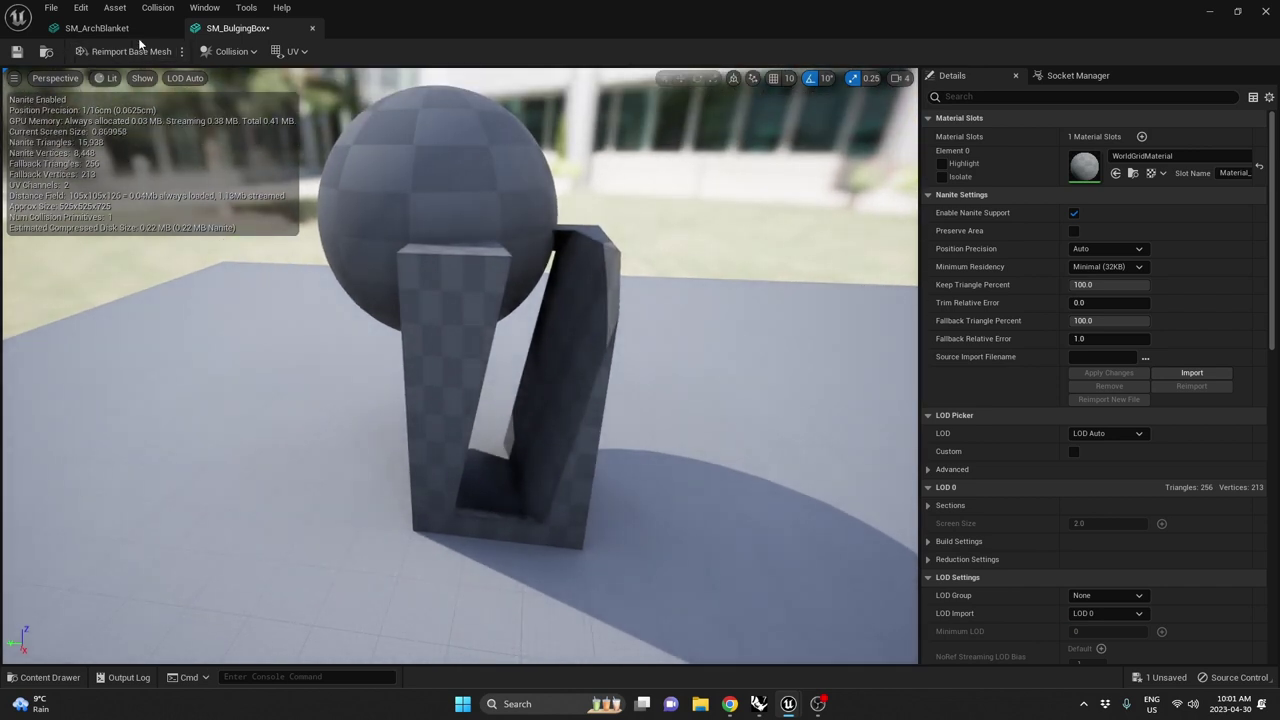
Filter SM_ArchBlanket's mesh settings by "import" and set its Import Uniform Scale to 0.1.
{"action": "left_click", "coordinate": [132, 30]}
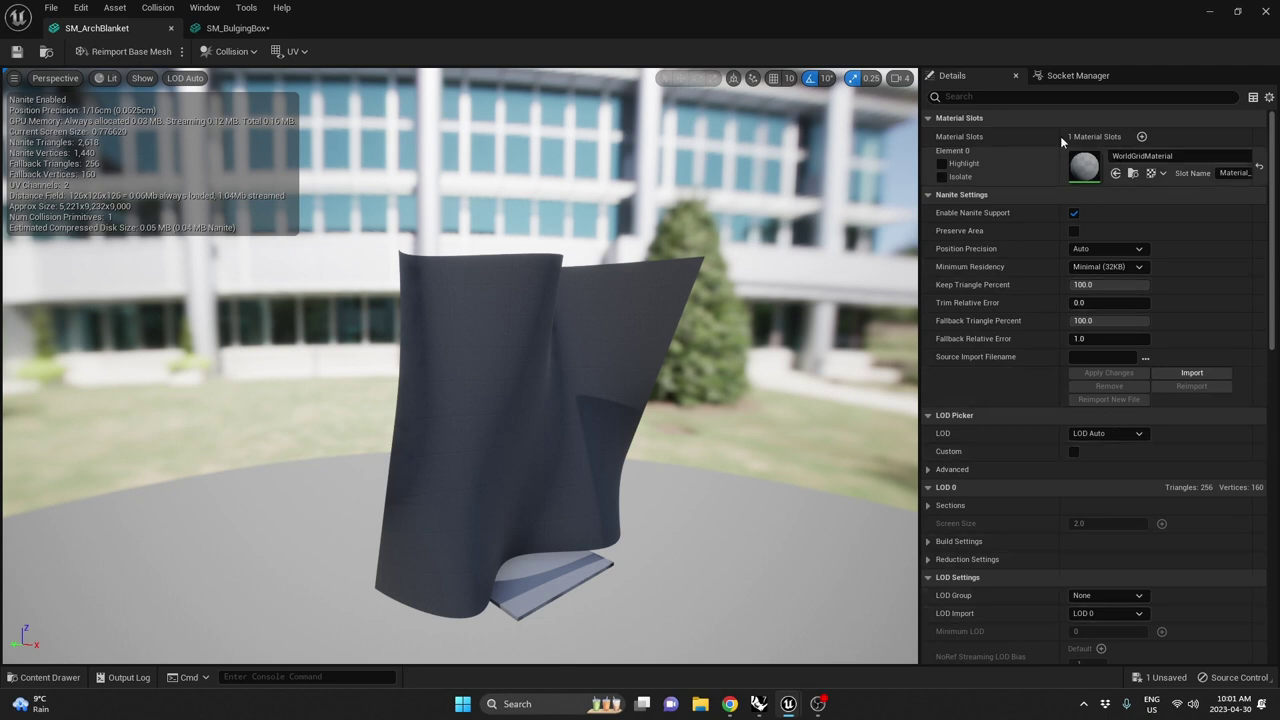
{"action": "left_click", "coordinate": [1037, 97]}
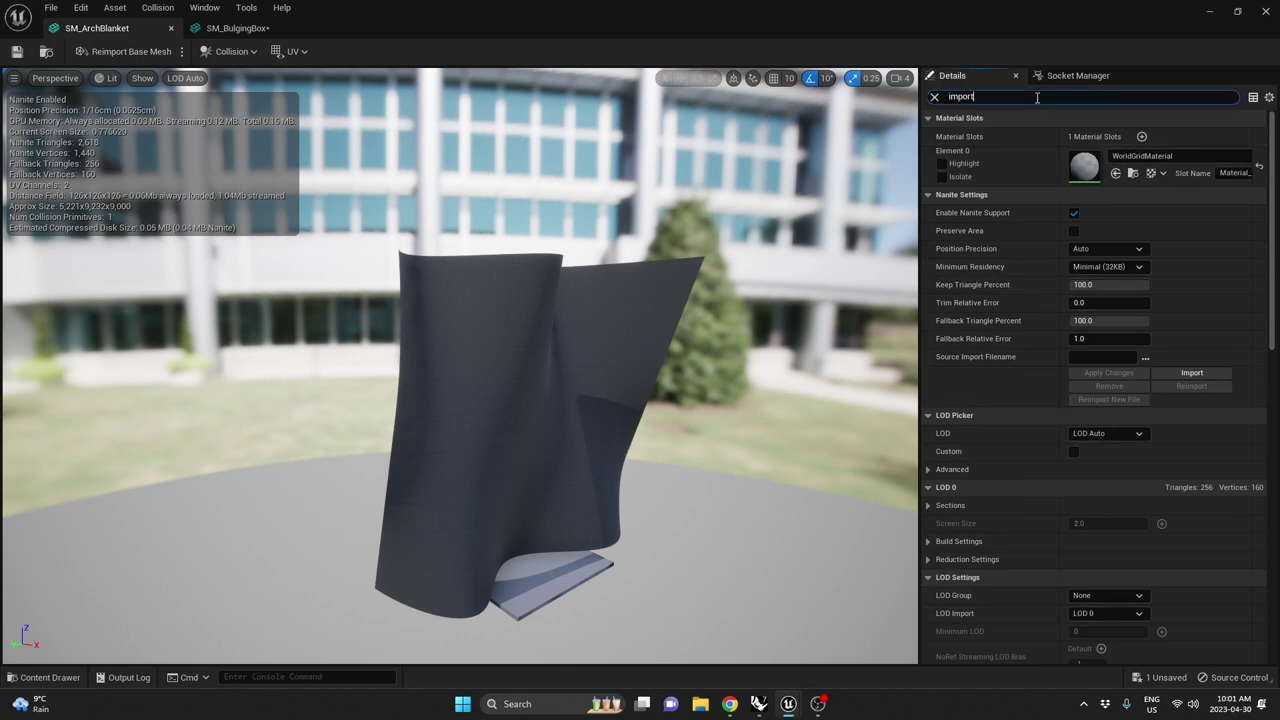
{"action": "scroll", "coordinate": [1028, 596], "scroll_direction": "down", "scroll_amount": 2}
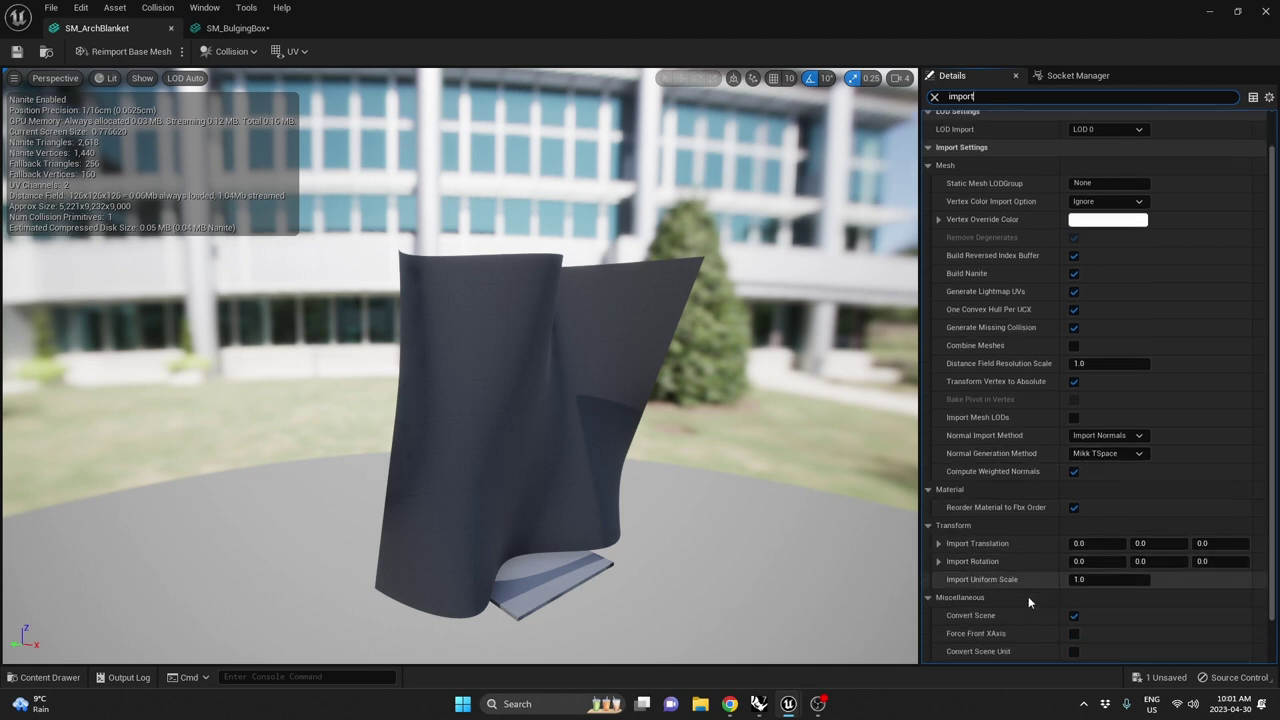
{"action": "scroll", "coordinate": [1028, 596], "scroll_direction": "down", "scroll_amount": 1}
{"action": "left_click", "coordinate": [1090, 537]}
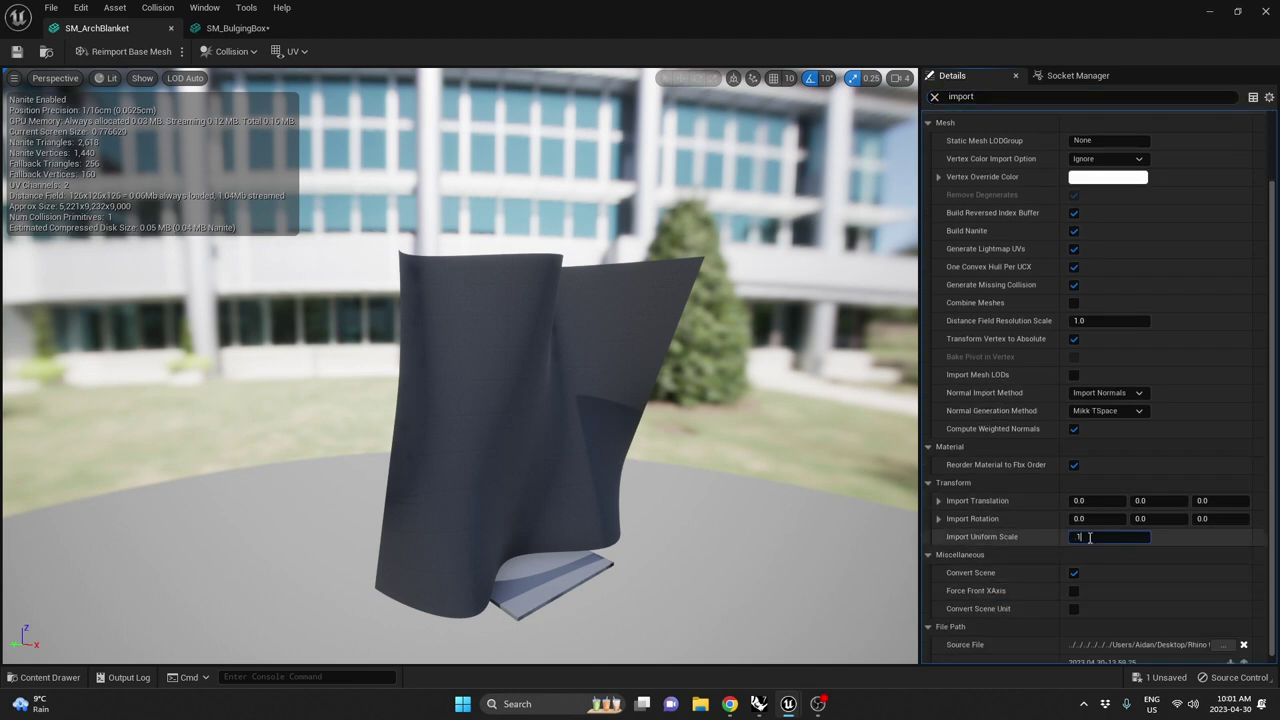
Save SM_ArchBlanket, reimport its base mesh, and bring SM_BulgingBox back up.
{"action": "left_click", "coordinate": [17, 52]}
{"action": "left_click", "coordinate": [111, 53]}
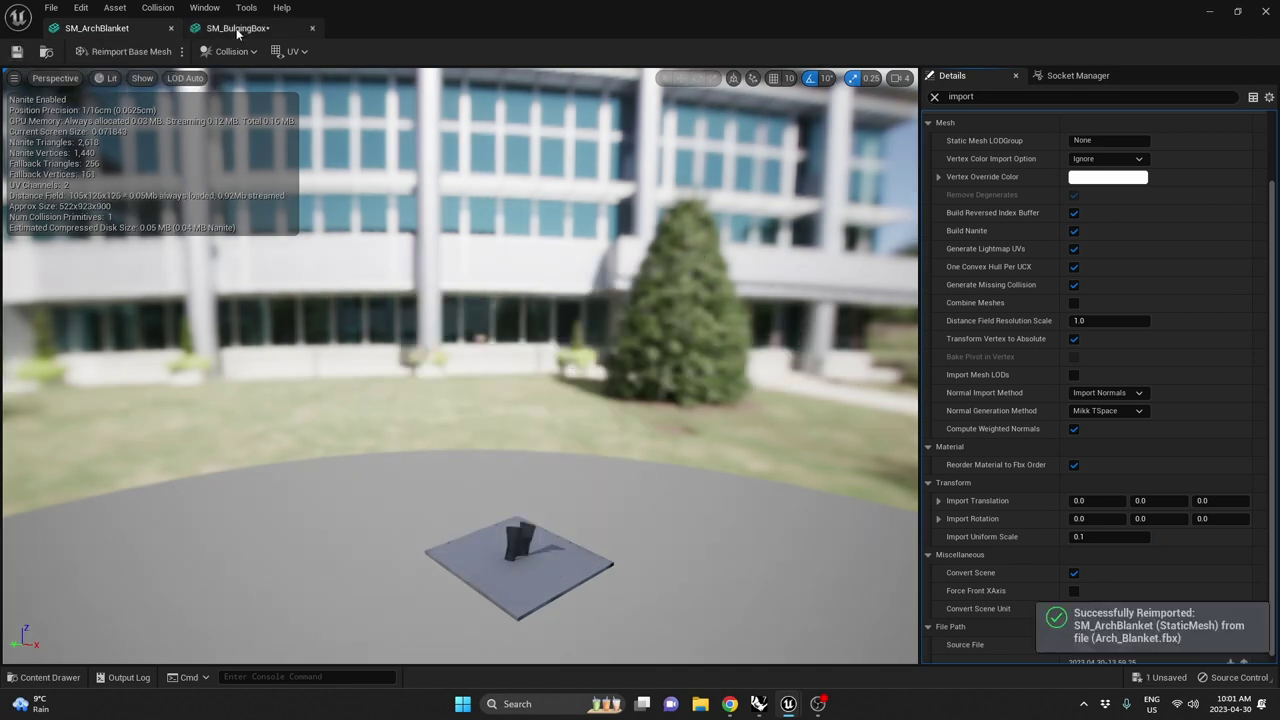
{"action": "left_click", "coordinate": [238, 29]}
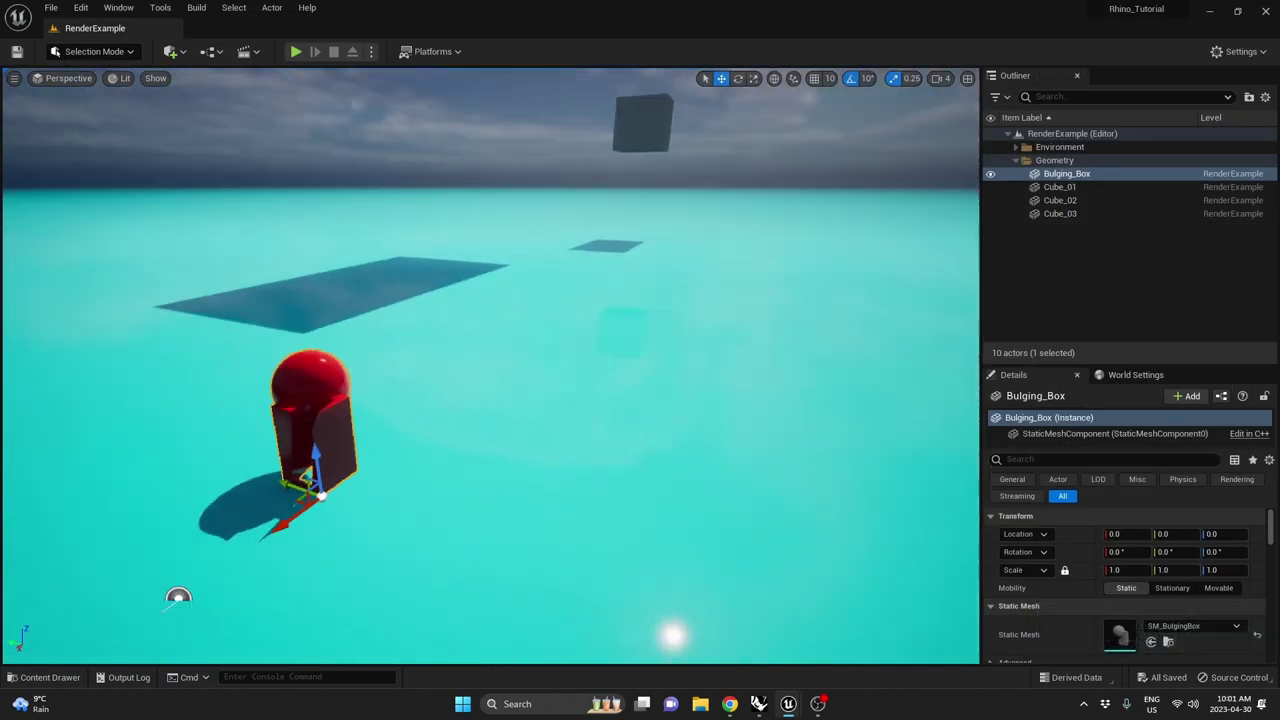
Deselect Bulging_Box in the level, add a Cube shape near it and drop the cube onto the floor.
{"action": "key", "text": "Escape"}
{"action": "mouse_move", "coordinate": [348, 219]}
{"action": "right_mouse_down"}
{"action": "mouse_move", "coordinate": [348, 150]}
{"action": "mouse_move", "coordinate": [348, 219]}
{"action": "right_mouse_up"}
{"action": "left_click", "coordinate": [173, 51]}
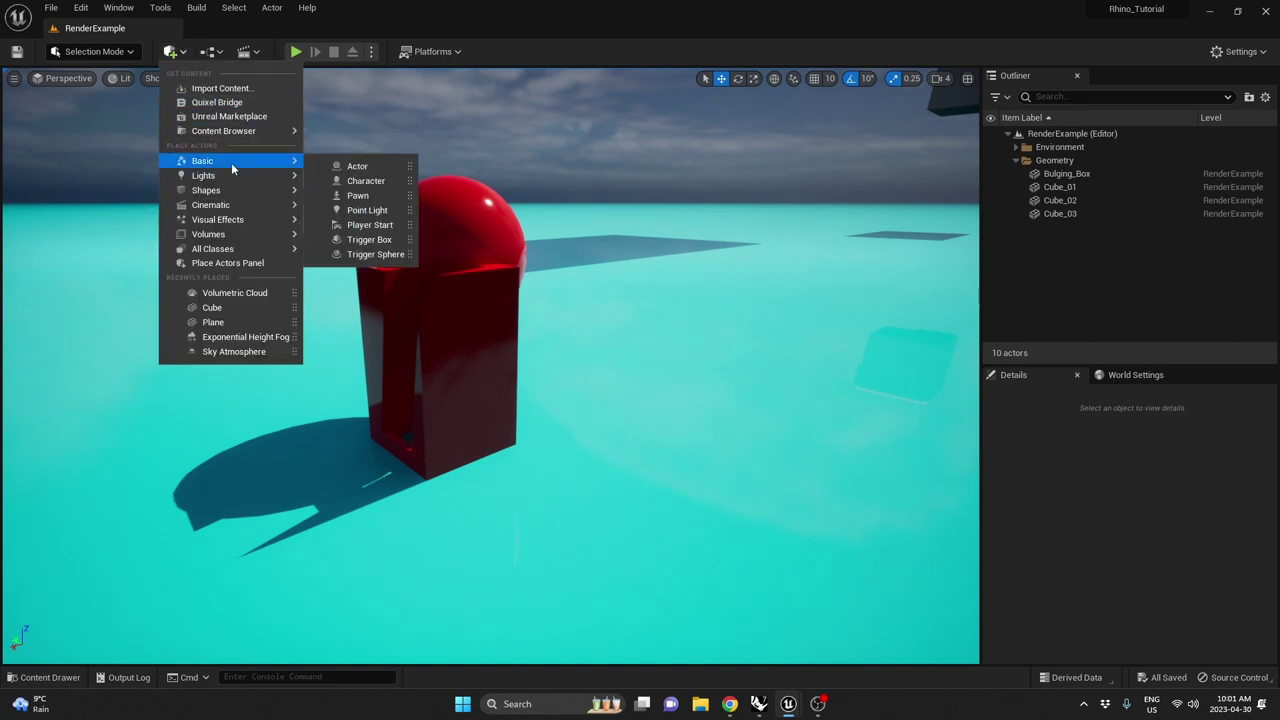
{"action": "mouse_move", "coordinate": [232, 189]}
{"action": "left_click", "coordinate": [354, 195]}
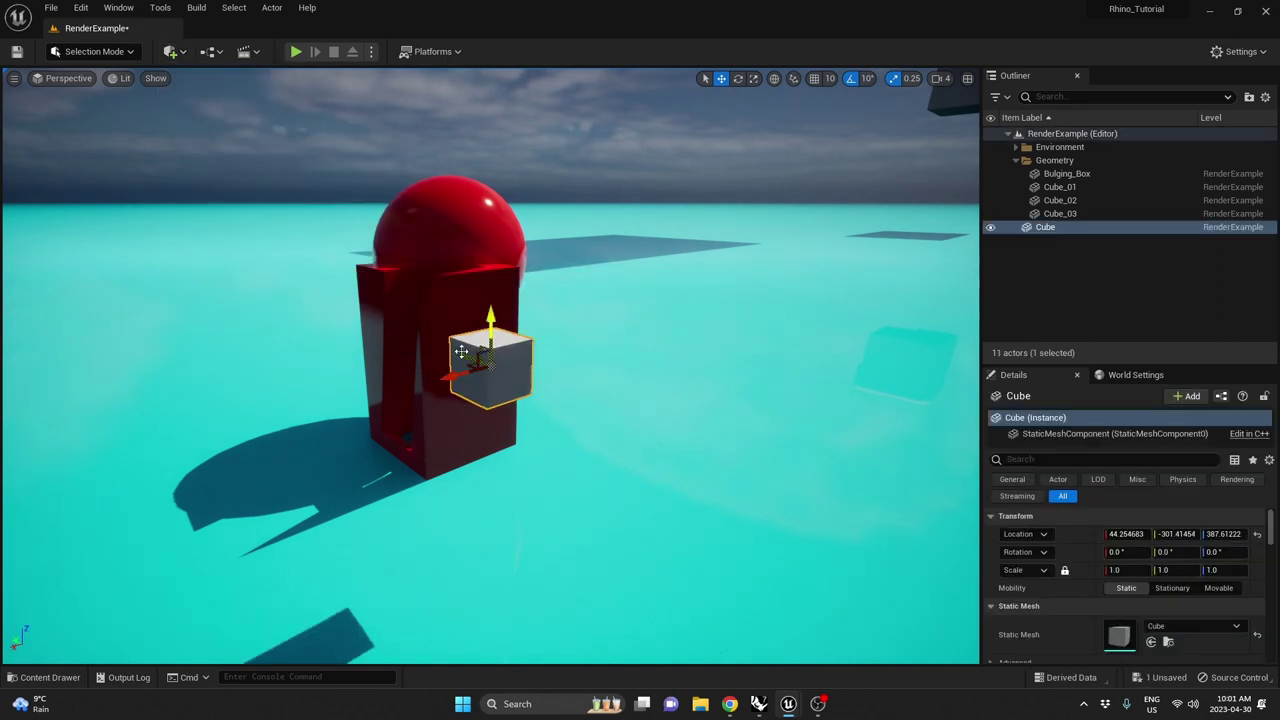
{"action": "right_click_drag", "start_coordinate": [461, 351], "coordinate": [640, 285]}
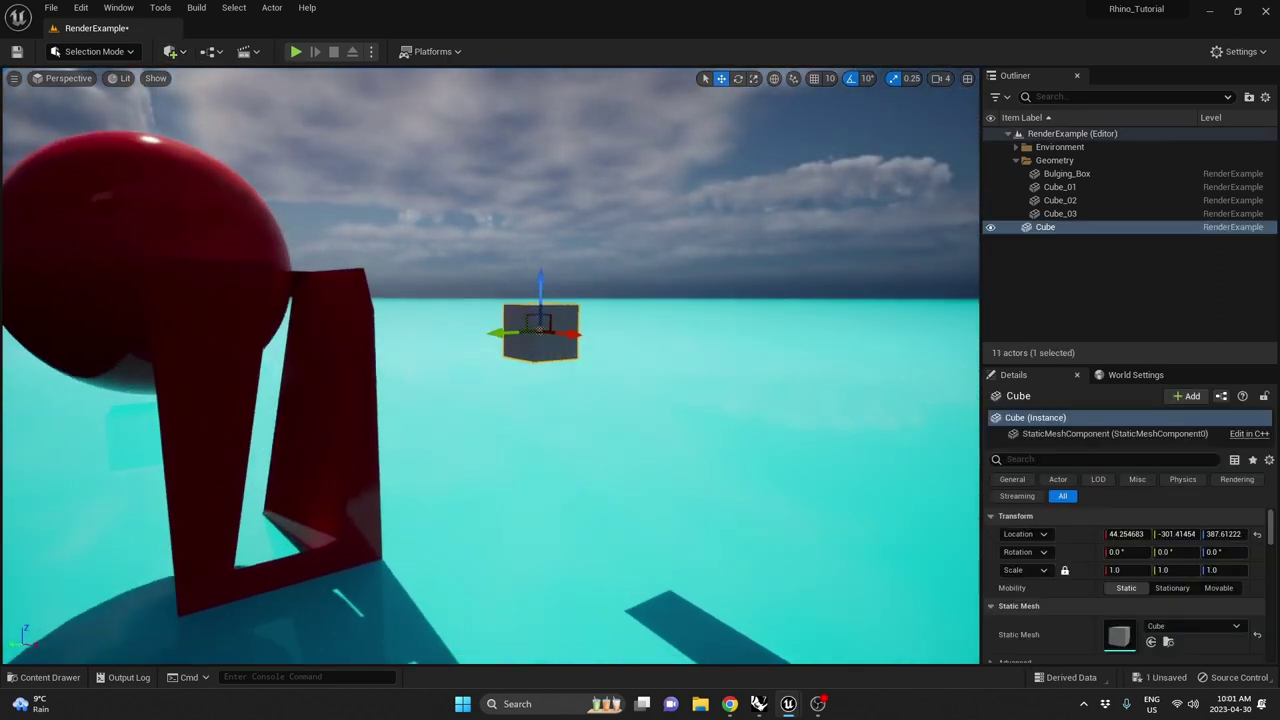
{"action": "key", "text": "w"}
{"action": "key", "text": "End"}
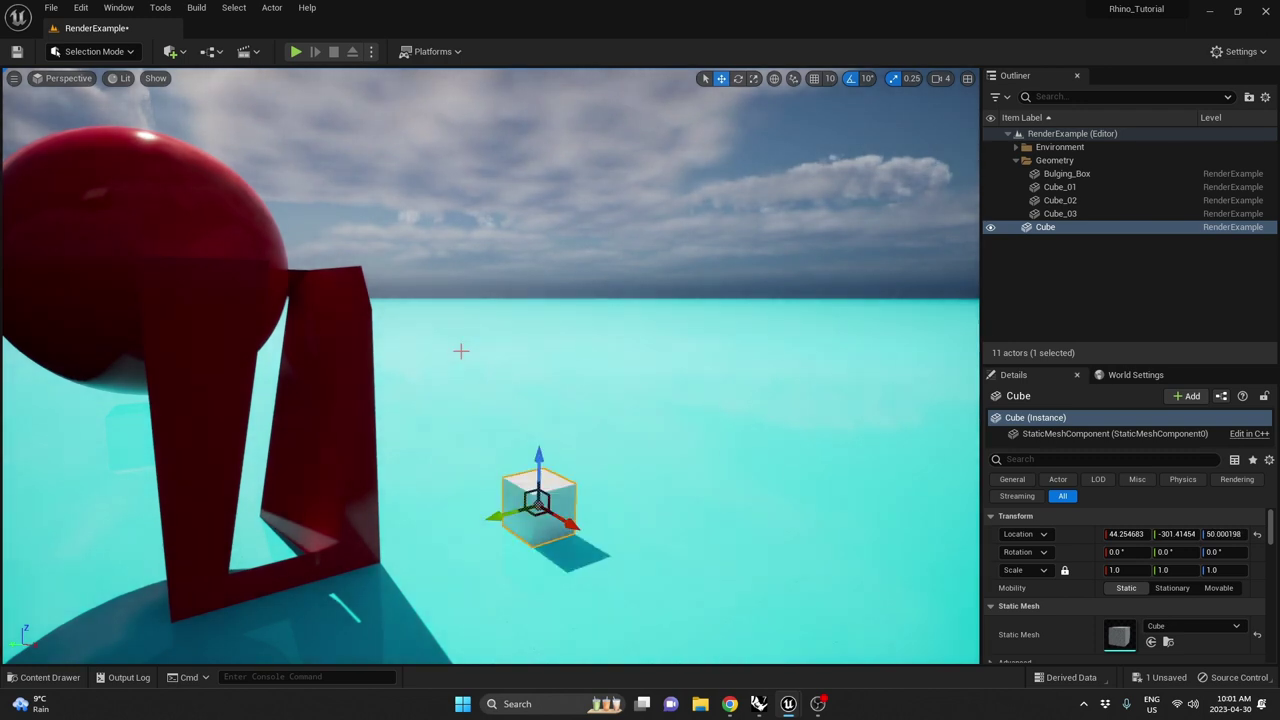
Reset the cube's location to the origin and raise it to about 128 on Z.
{"action": "right_click_drag", "start_coordinate": [503, 436], "coordinate": [438, 485]}
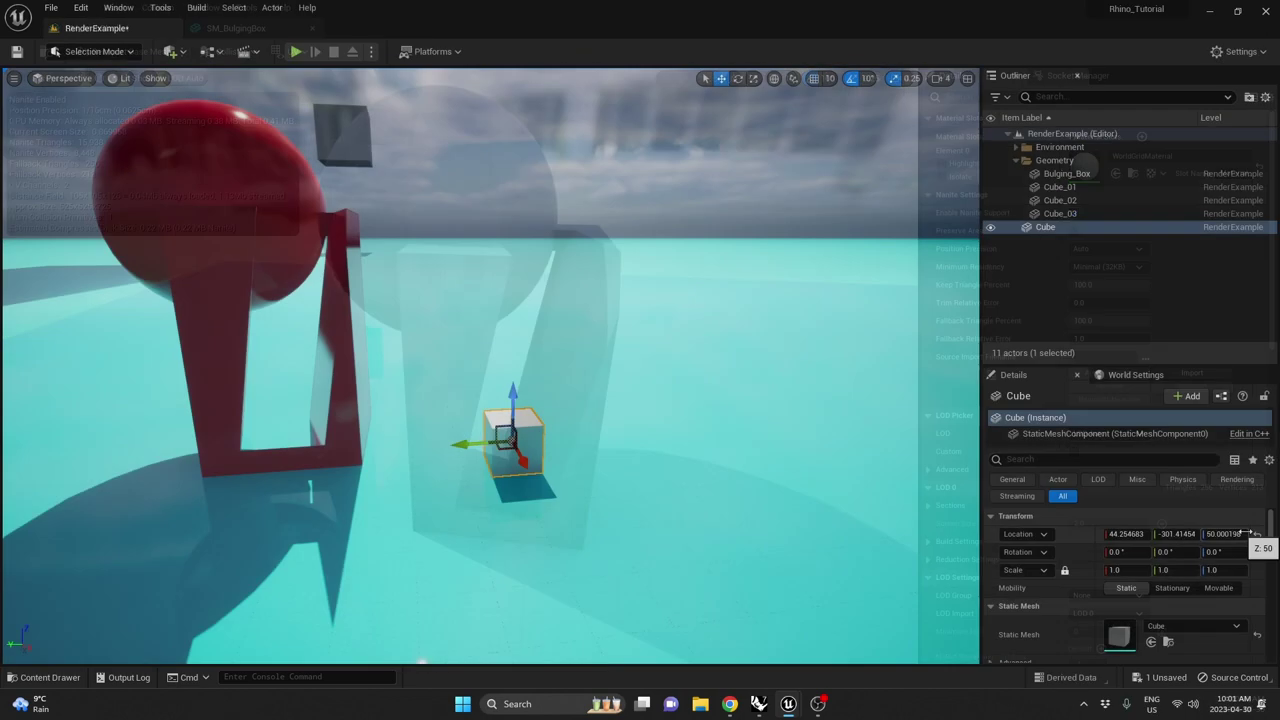
{"action": "left_click", "coordinate": [1257, 534]}
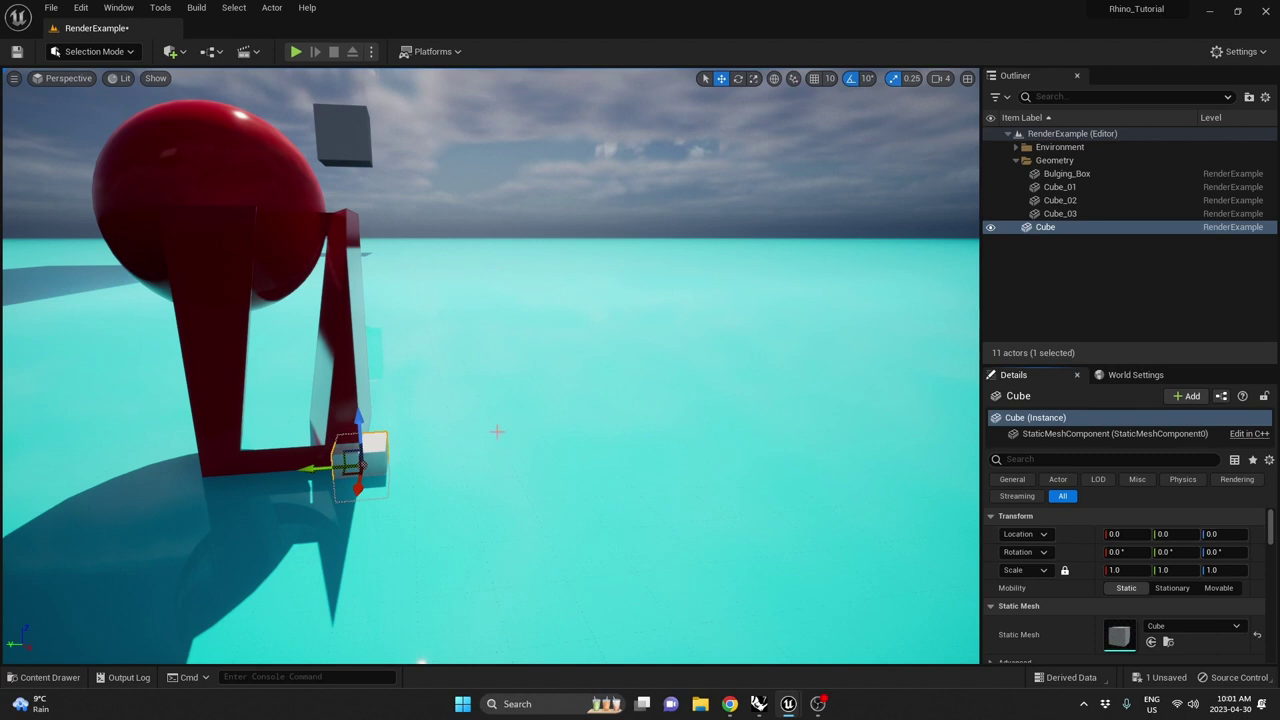
{"action": "right_click_drag", "start_coordinate": [495, 430], "coordinate": [470, 460]}
{"action": "key", "text": "w"}
{"action": "left_click_drag", "start_coordinate": [470, 388], "coordinate": [463, 290]}
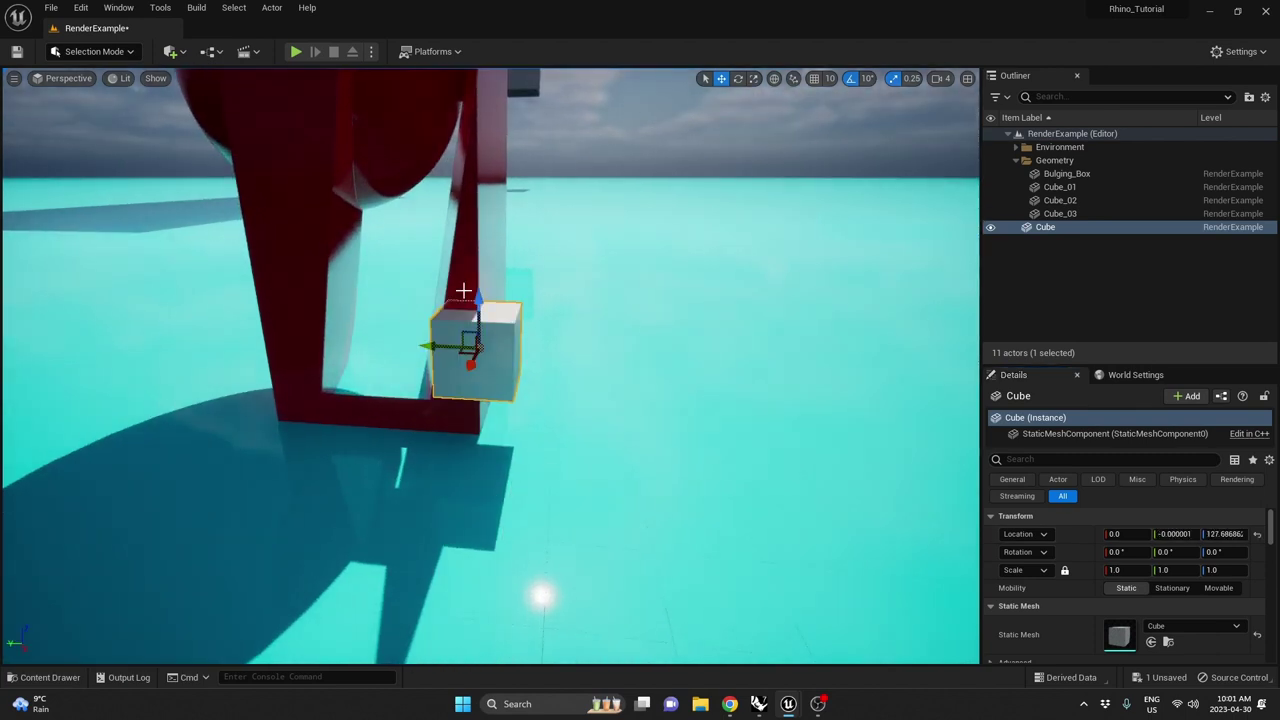
Move the cube clear of the red model to about -198 on Y and lower it to about 50 on Z.
{"action": "right_click_drag", "start_coordinate": [463, 290], "coordinate": [463, 290]}
{"action": "right_click_drag", "start_coordinate": [537, 326], "coordinate": [537, 326]}
{"action": "left_click_drag", "start_coordinate": [484, 262], "coordinate": [484, 326]}
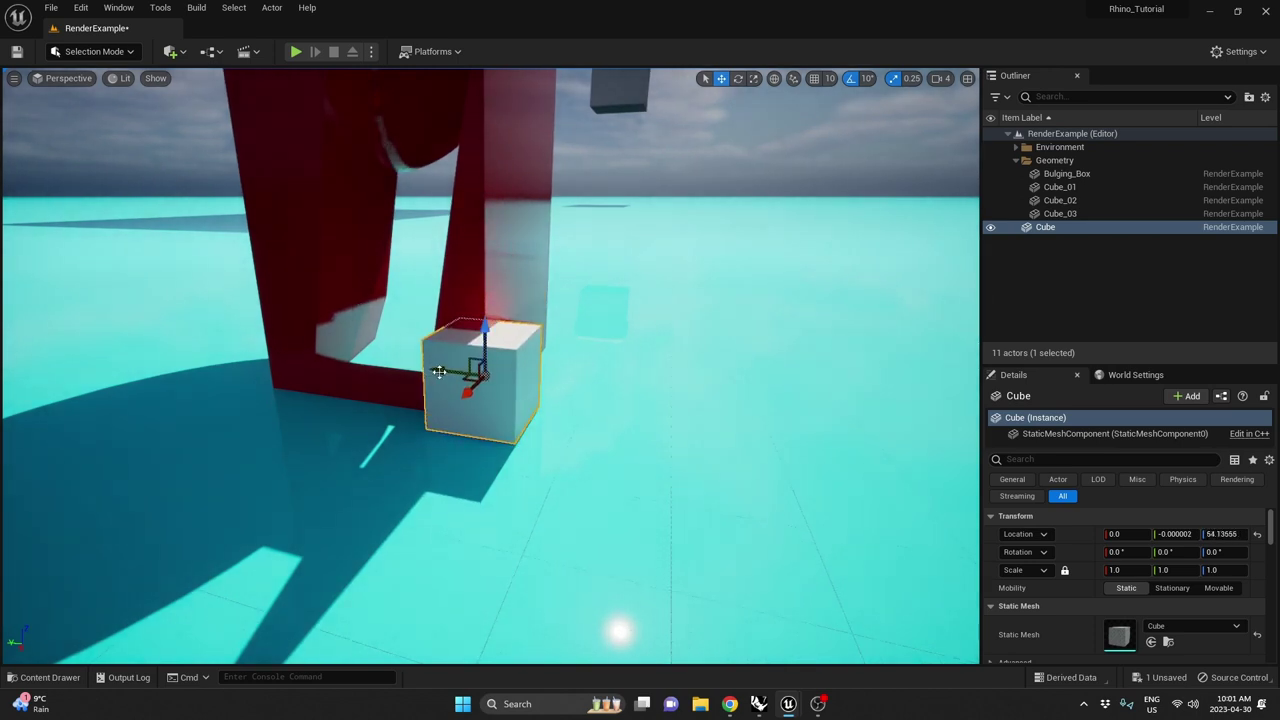
{"action": "left_click_drag", "start_coordinate": [439, 372], "coordinate": [643, 380]}
{"action": "right_click_drag", "start_coordinate": [643, 380], "coordinate": [643, 380]}
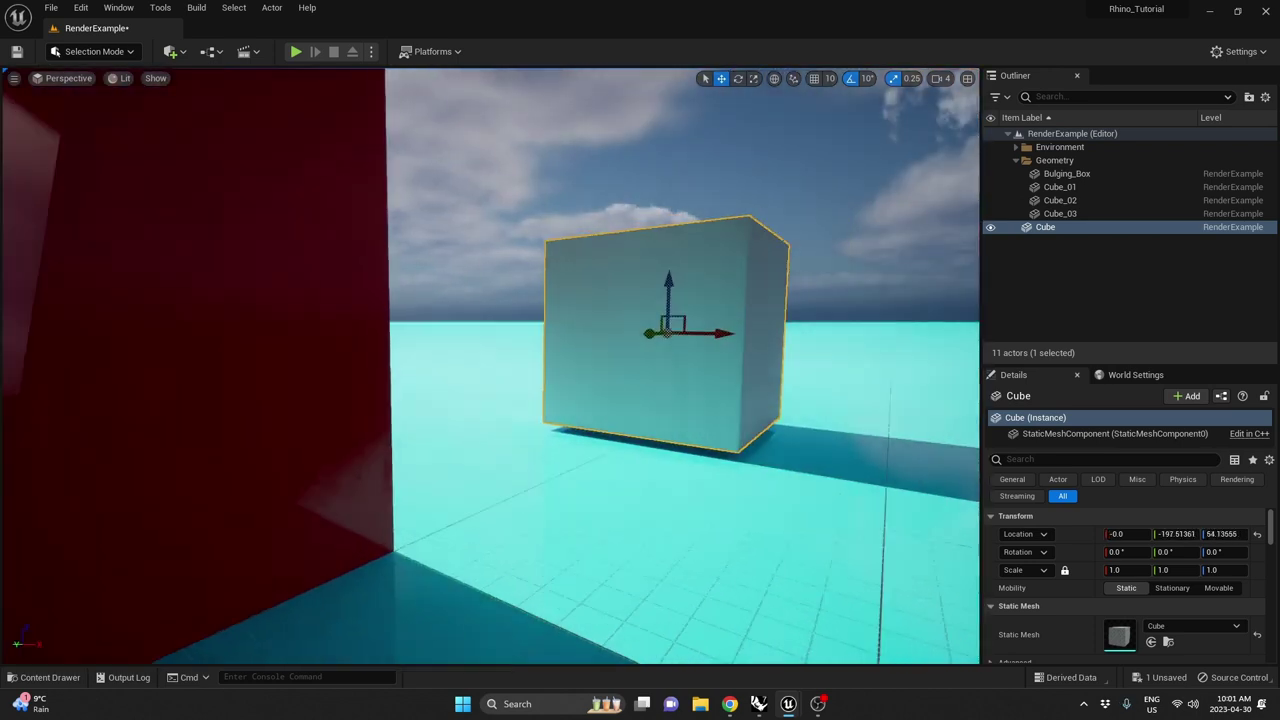
{"action": "right_click_drag", "start_coordinate": [514, 386], "coordinate": [514, 386]}
{"action": "left_click_drag", "start_coordinate": [455, 284], "coordinate": [463, 293]}
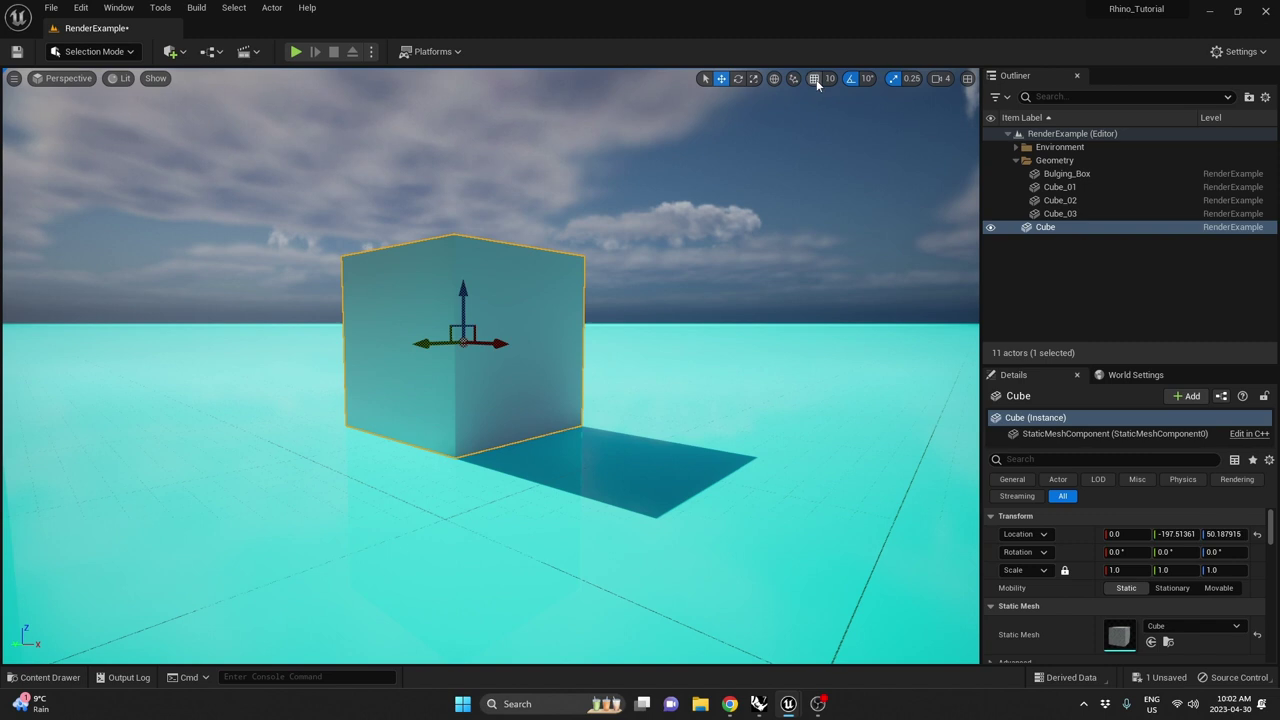
Turn on grid snapping for movement and reset the cube's location to the origin.
{"action": "left_click", "coordinate": [815, 79]}
{"action": "left_click", "coordinate": [1257, 534]}
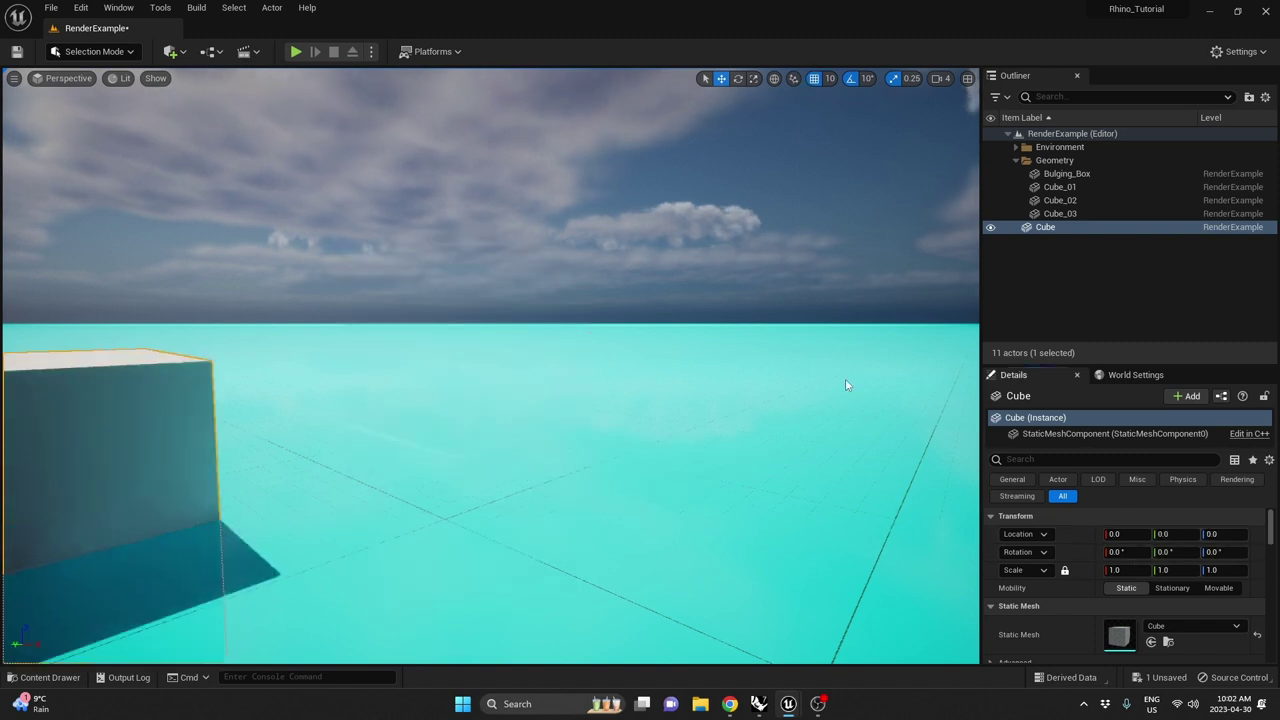
{"action": "right_click_drag", "start_coordinate": [189, 386], "coordinate": [189, 386]}
{"action": "right_click_drag", "start_coordinate": [394, 366], "coordinate": [394, 366]}
Raise the cube to 100 on Z, move it to -300 on Y, drop it onto the floor and focus on it.
{"action": "left_click_drag", "start_coordinate": [405, 352], "coordinate": [391, 231]}
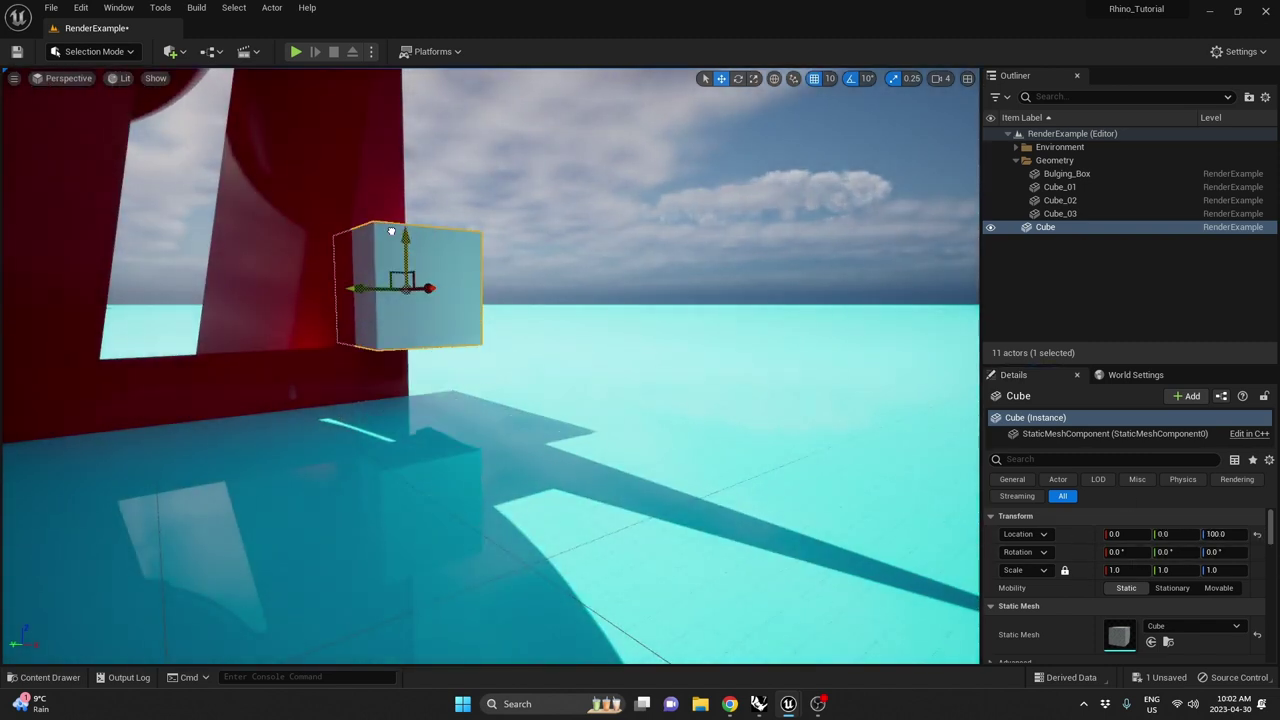
{"action": "left_click_drag", "start_coordinate": [358, 286], "coordinate": [600, 264]}
{"action": "key", "text": "End"}
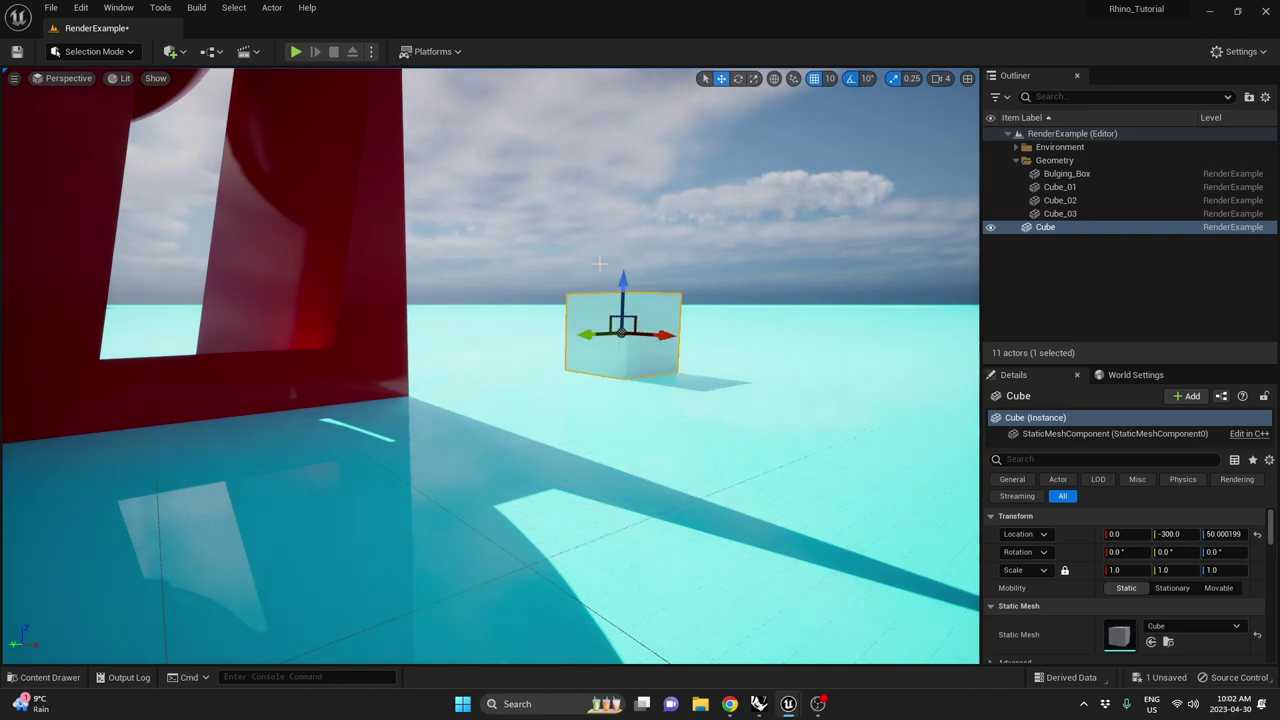
{"action": "key", "text": "f"}
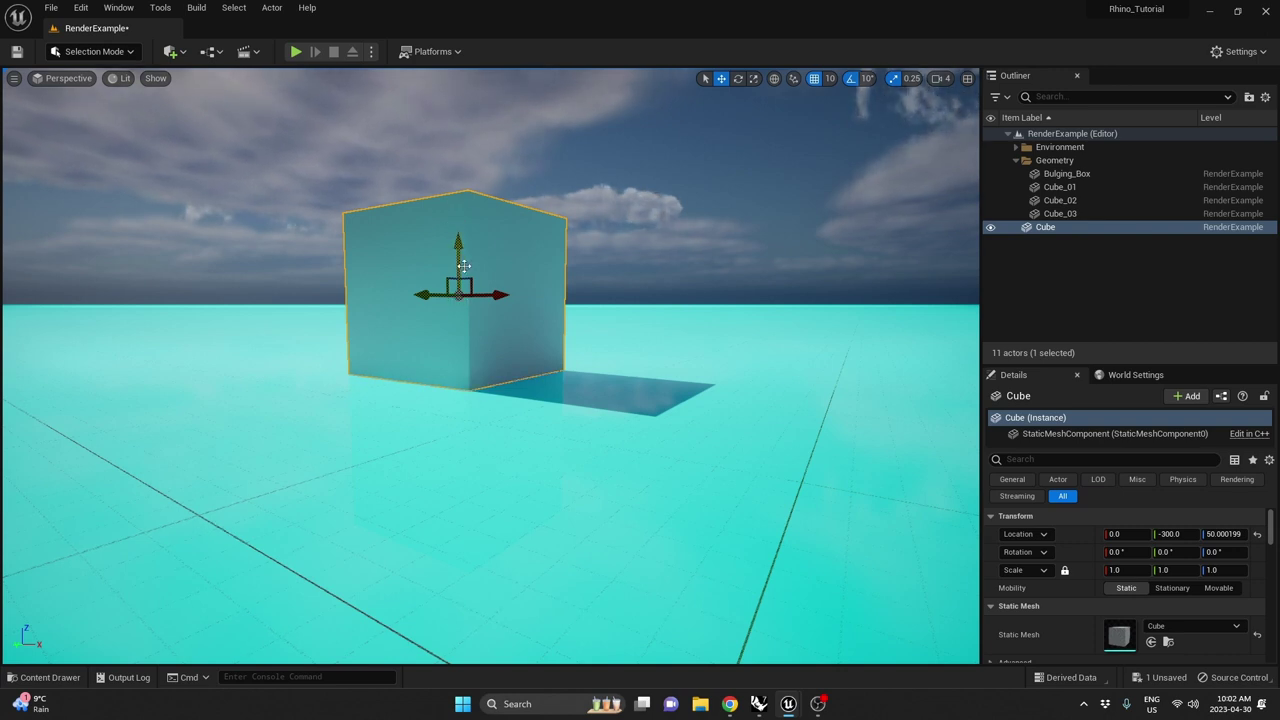
Compare the reference cube with the red model's size, and delete the cube from the level.
{"action": "right_click_drag", "start_coordinate": [558, 268], "coordinate": [340, 330]}
{"action": "right_click_drag", "start_coordinate": [500, 290], "coordinate": [555, 272]}
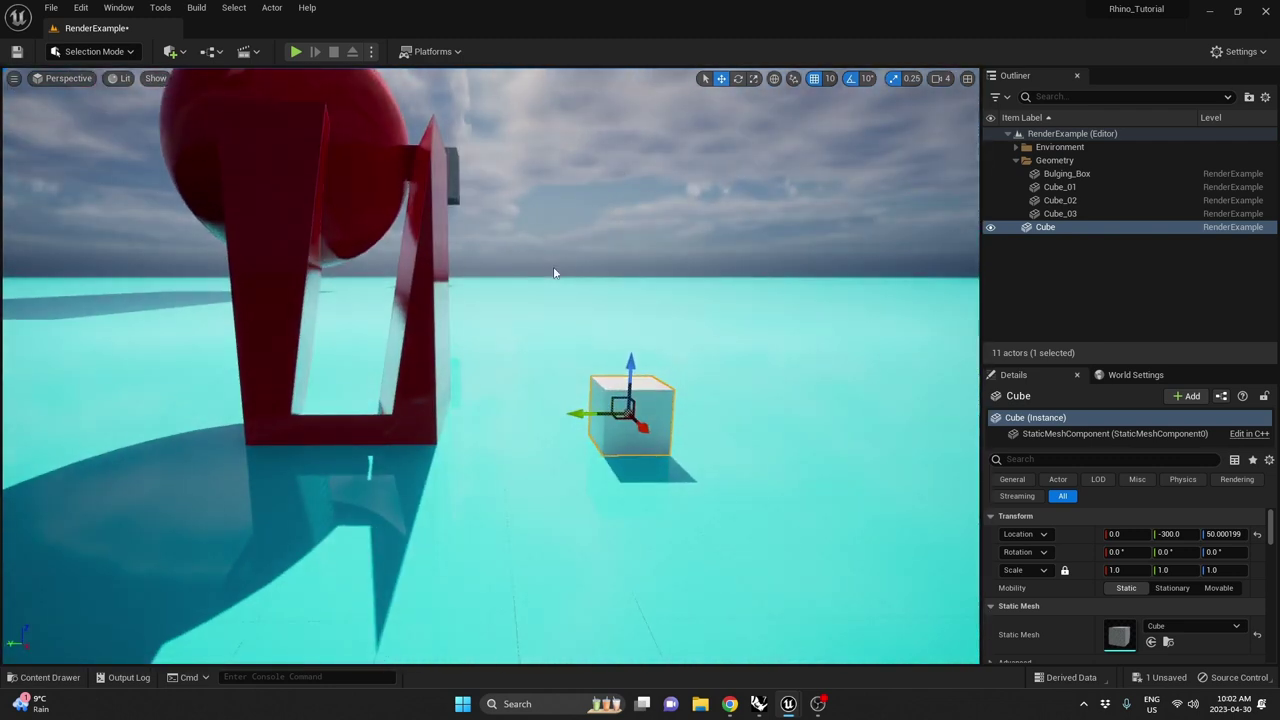
{"action": "key", "text": "Escape"}
{"action": "left_click", "coordinate": [659, 414]}
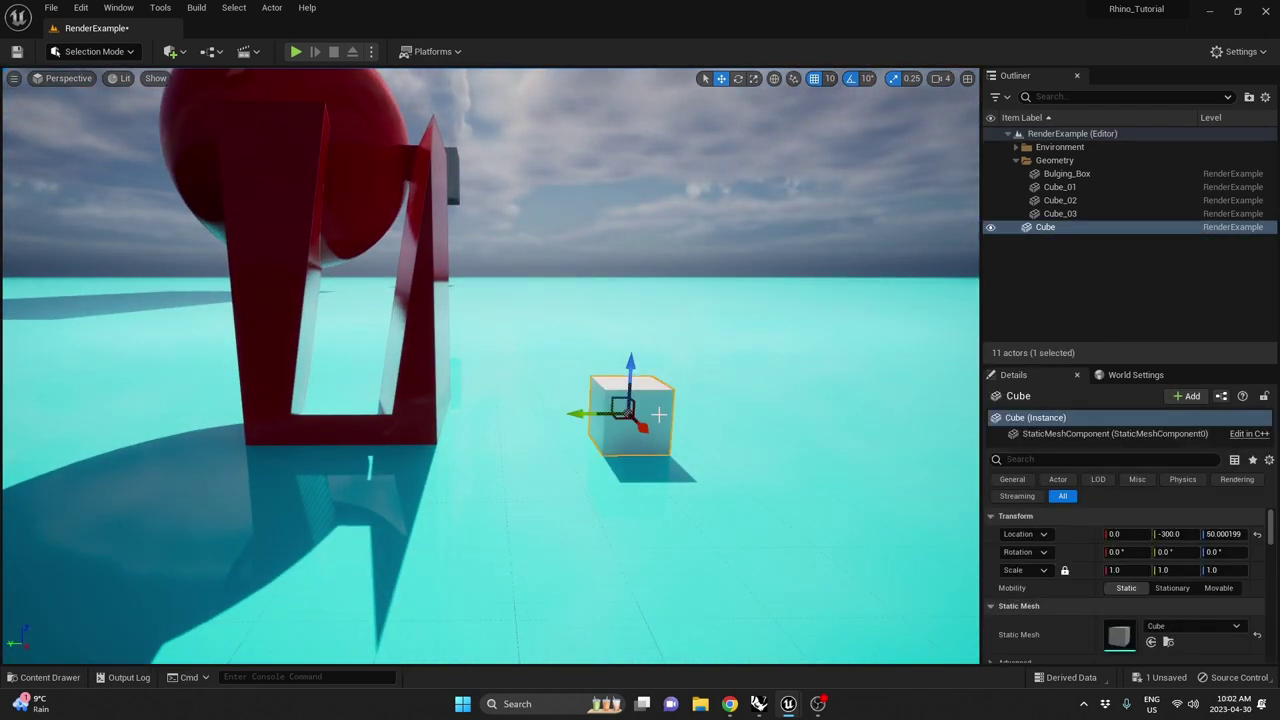
{"action": "right_click_drag", "start_coordinate": [660, 306], "coordinate": [610, 330]}
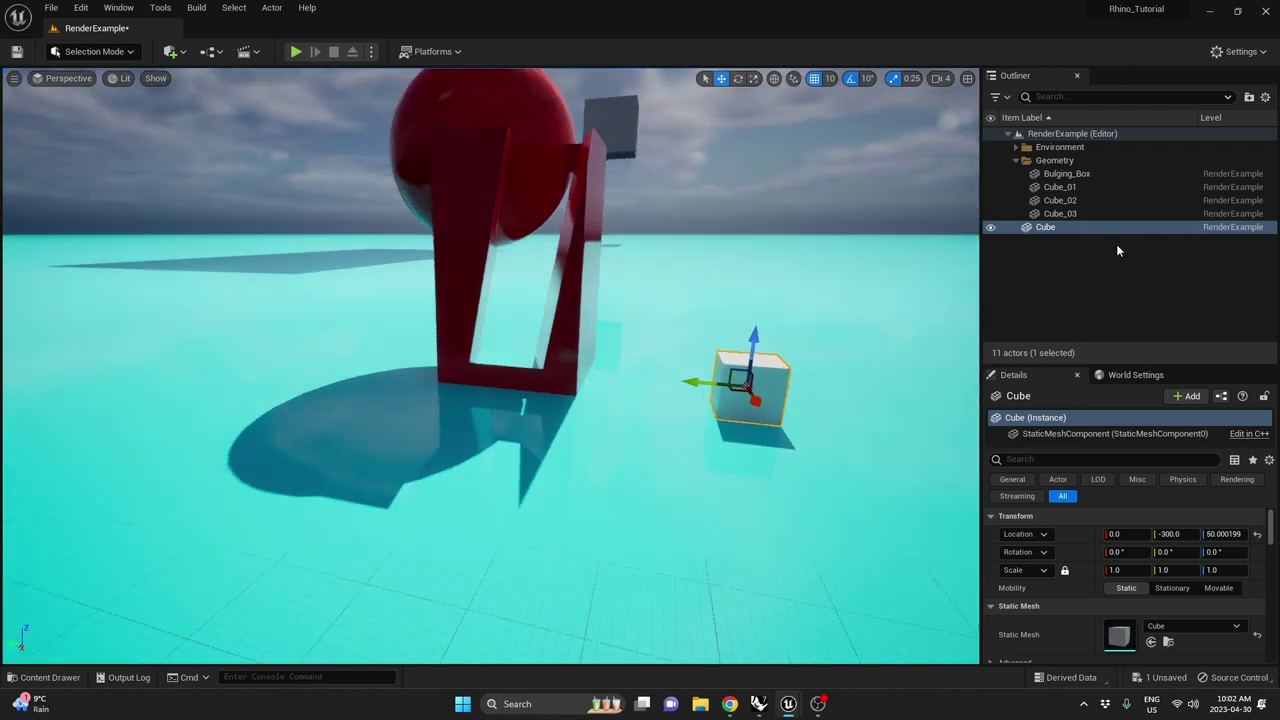
{"action": "left_click", "coordinate": [1067, 229]}
{"action": "key", "text": "Delete"}
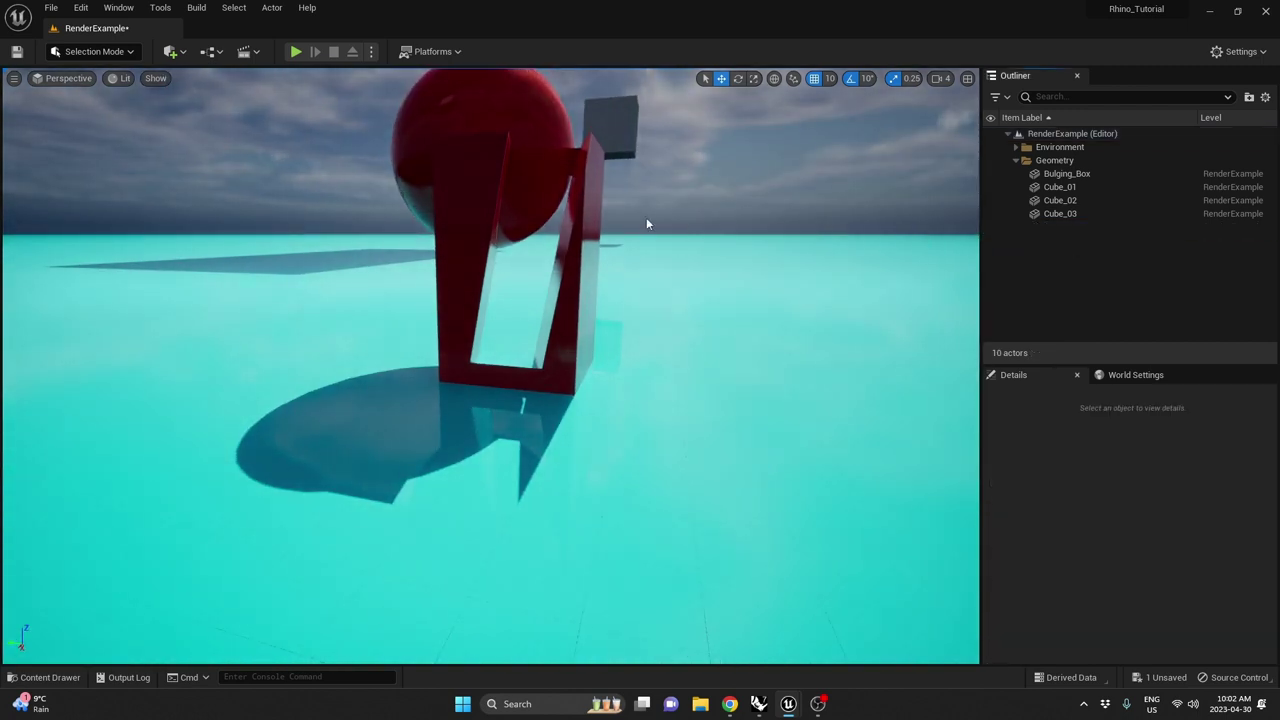
Place the SM_ArchBlanket mesh from the Geometry folder on the floor beside the red model, at about -280, 1210, 0.
{"action": "key", "text": "s"}
{"action": "right_click_drag", "start_coordinate": [554, 376], "coordinate": [554, 318]}
{"action": "key", "text": "ctrl+space"}
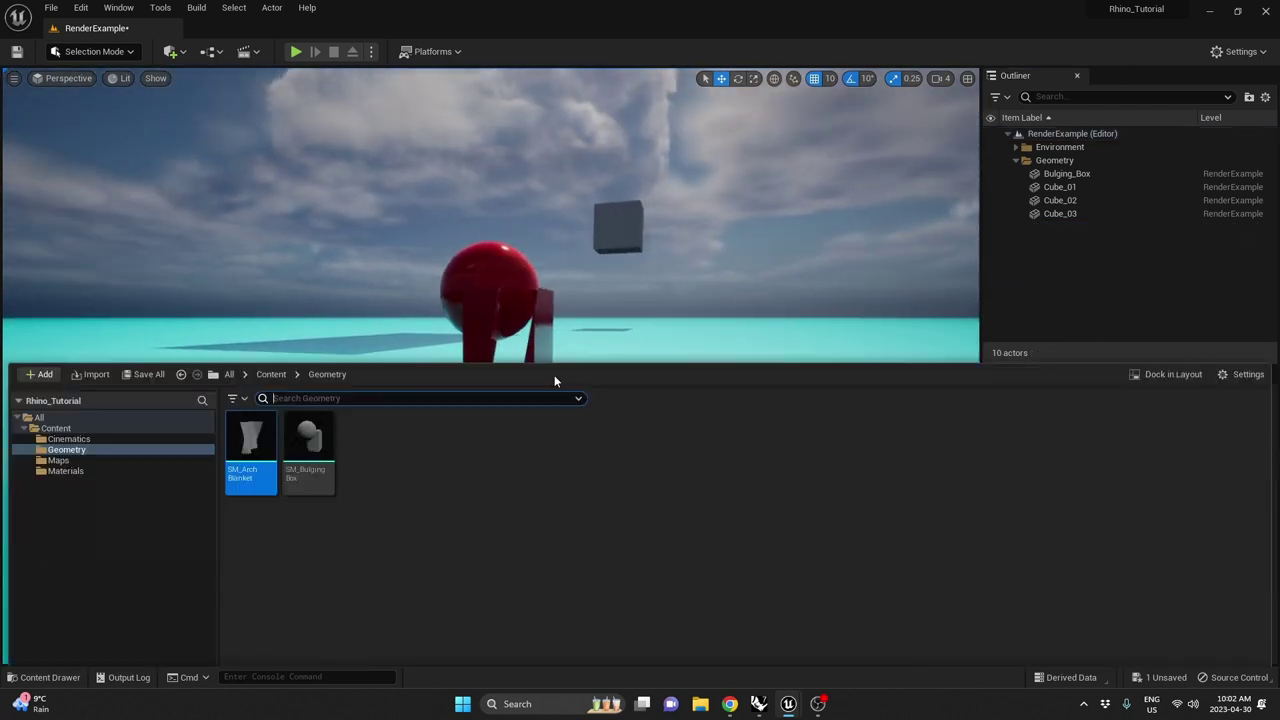
{"action": "left_click_drag", "start_coordinate": [251, 450], "coordinate": [324, 397]}
{"action": "left_click", "coordinate": [324, 390]}
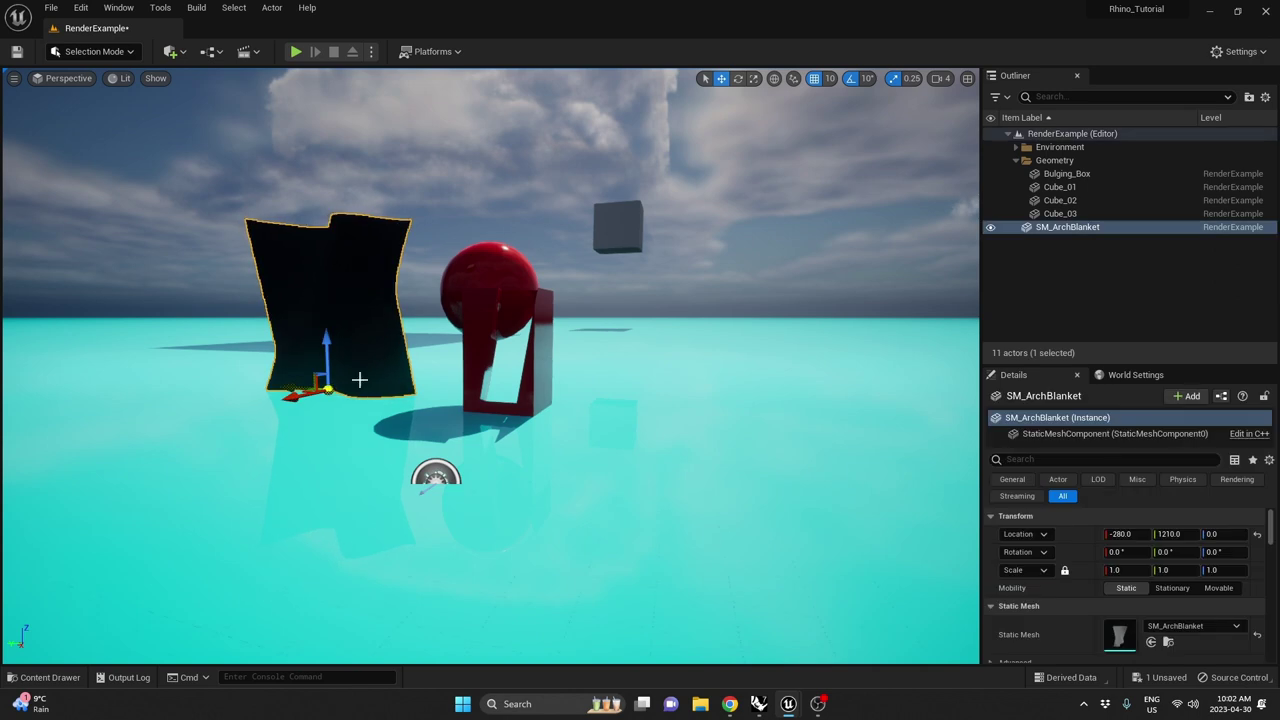
Tilt the arch blanket to about 80° on Y and raise it to 910 on Z.
{"action": "key", "text": "e"}
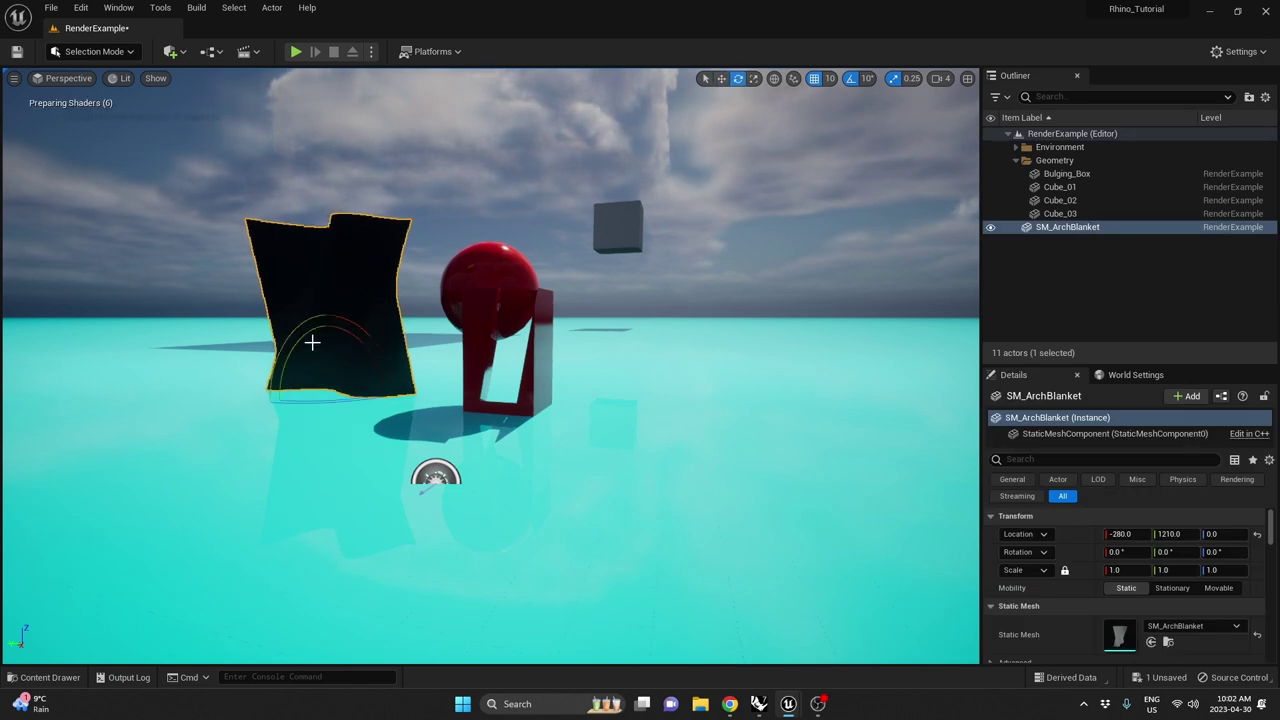
{"action": "left_click_drag", "start_coordinate": [302, 336], "coordinate": [318, 182]}
{"action": "key", "text": "w"}
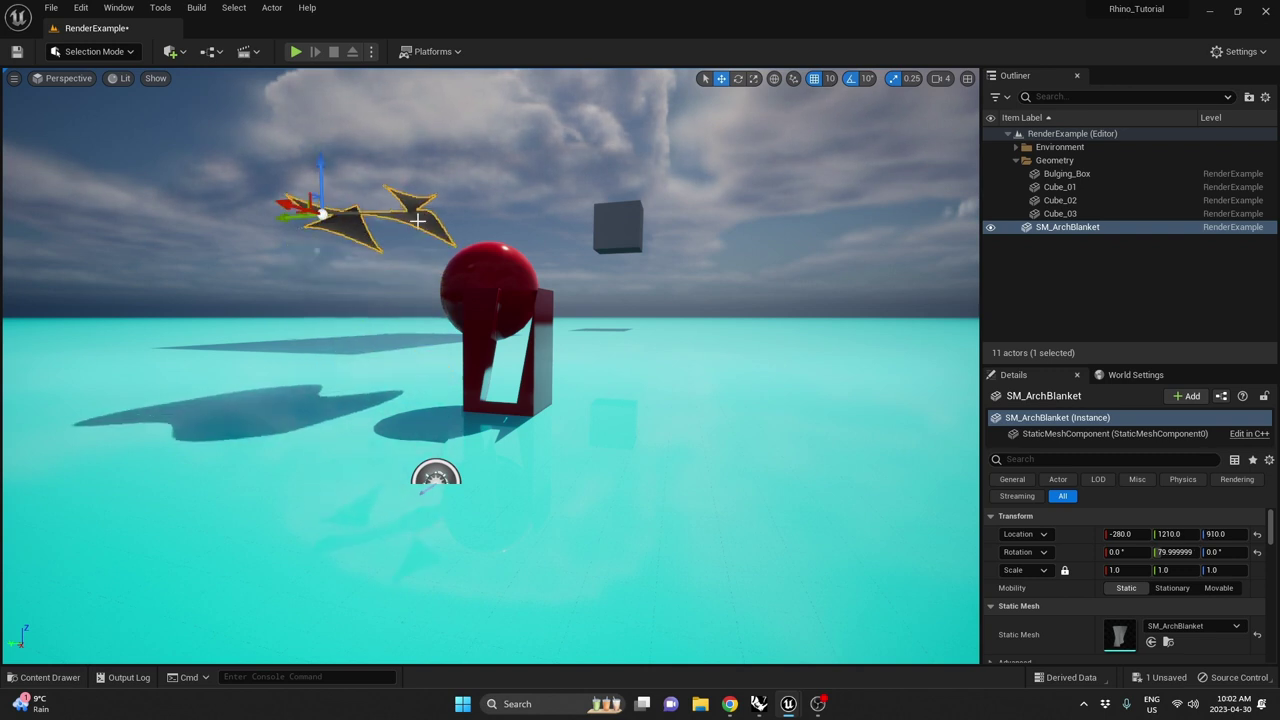
Move the arch blanket to about 230, 480, 1100 above the red model and rotate it to 30° on Z.
{"action": "right_click_drag", "start_coordinate": [318, 182], "coordinate": [337, 257]}
{"action": "left_click_drag", "start_coordinate": [337, 258], "coordinate": [502, 414]}
{"action": "right_click_drag", "start_coordinate": [502, 414], "coordinate": [530, 290]}
{"action": "key", "text": "e"}
{"action": "left_click_drag", "start_coordinate": [423, 356], "coordinate": [319, 292]}
{"action": "key", "text": "w"}
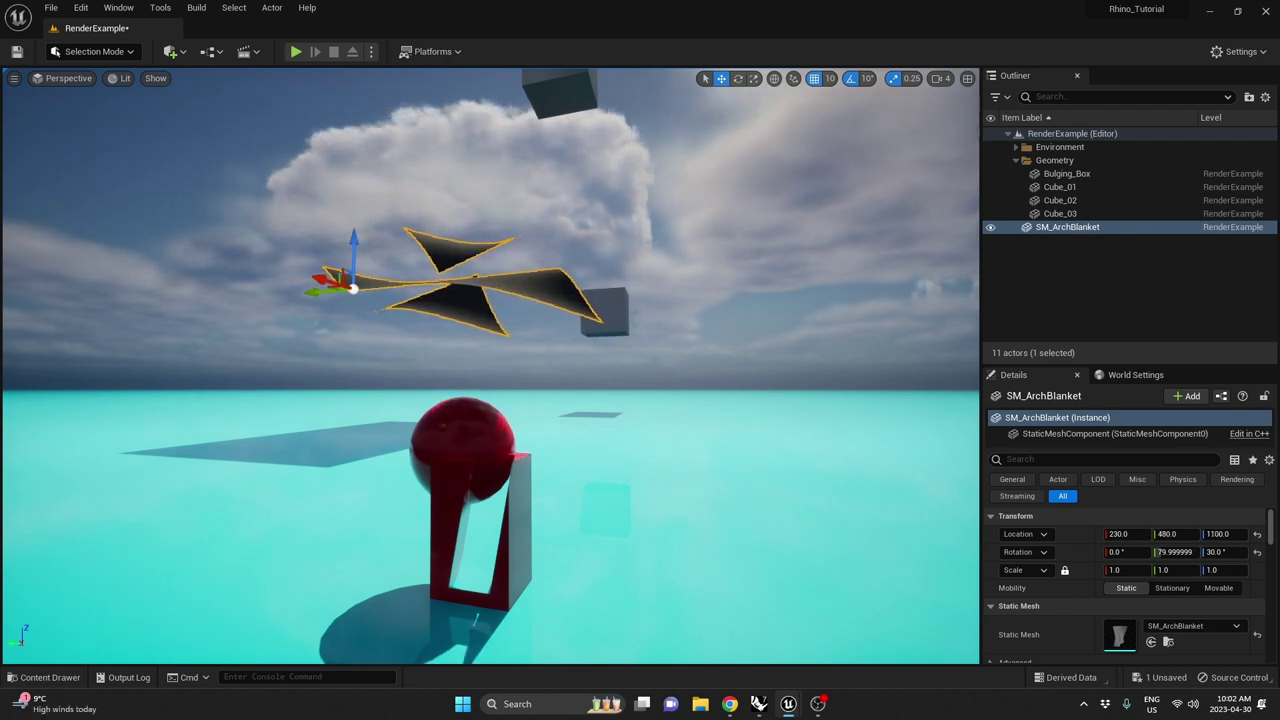
Shift the arch blanket along X to -180, checking its placement over the red model from above.
{"action": "right_click_drag", "start_coordinate": [319, 292], "coordinate": [500, 270]}
{"action": "left_click_drag", "start_coordinate": [759, 575], "coordinate": [623, 418], "text": "alt"}
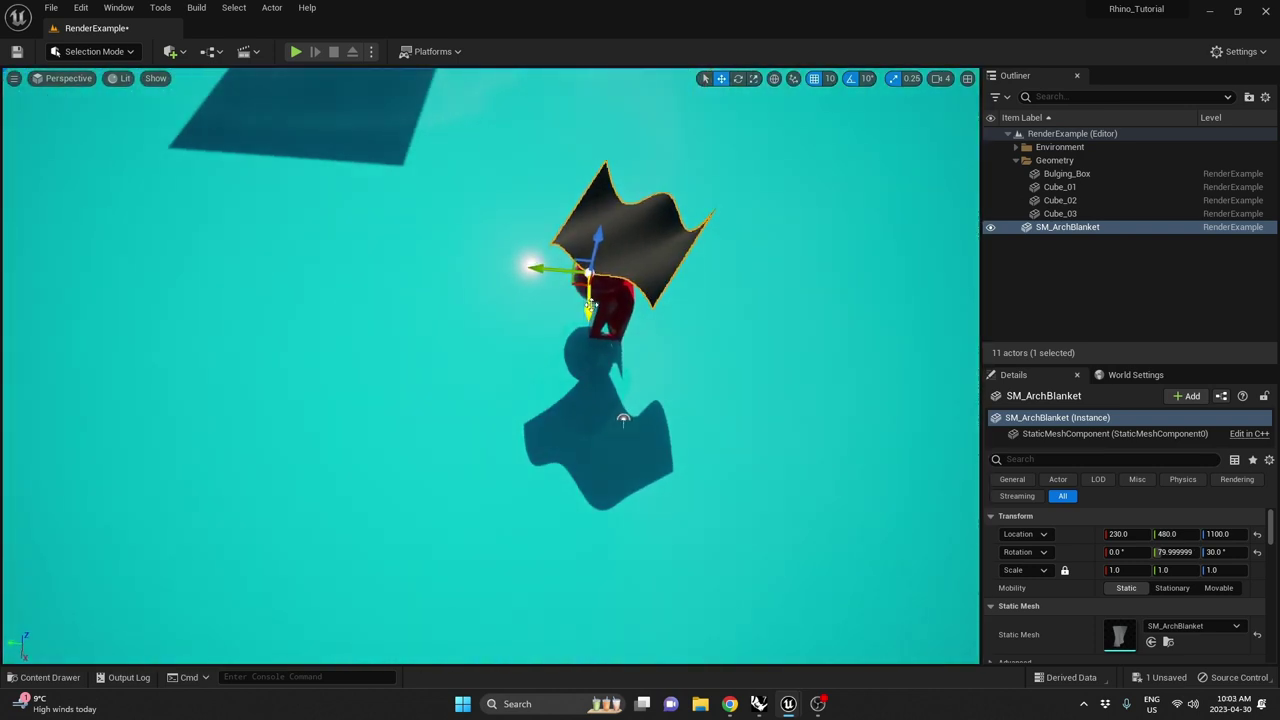
{"action": "left_click_drag", "start_coordinate": [590, 305], "coordinate": [587, 262]}
{"action": "left_click_drag", "start_coordinate": [587, 262], "coordinate": [566, 170], "text": "alt"}
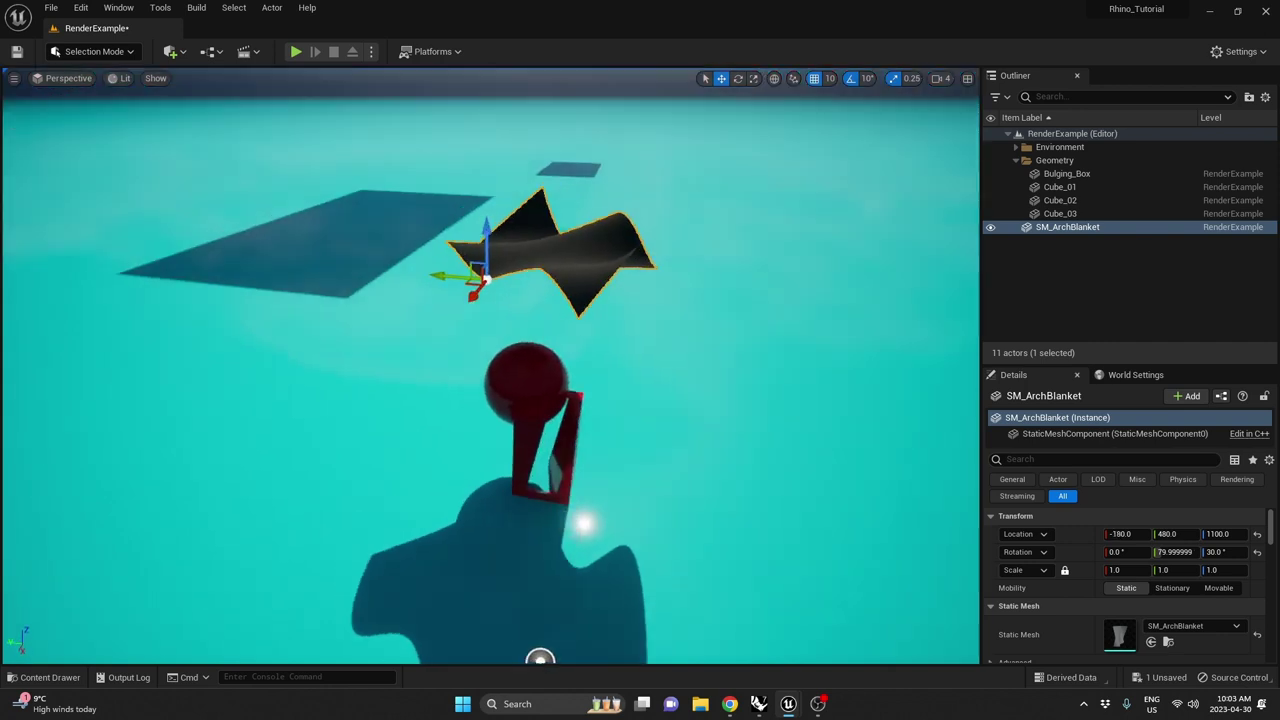
Activate the rotate gizmo on the arch blanket and switch it to local coordinate space.
{"action": "key", "text": "e"}
{"action": "left_click_drag", "start_coordinate": [540, 657], "coordinate": [457, 571], "text": "alt"}
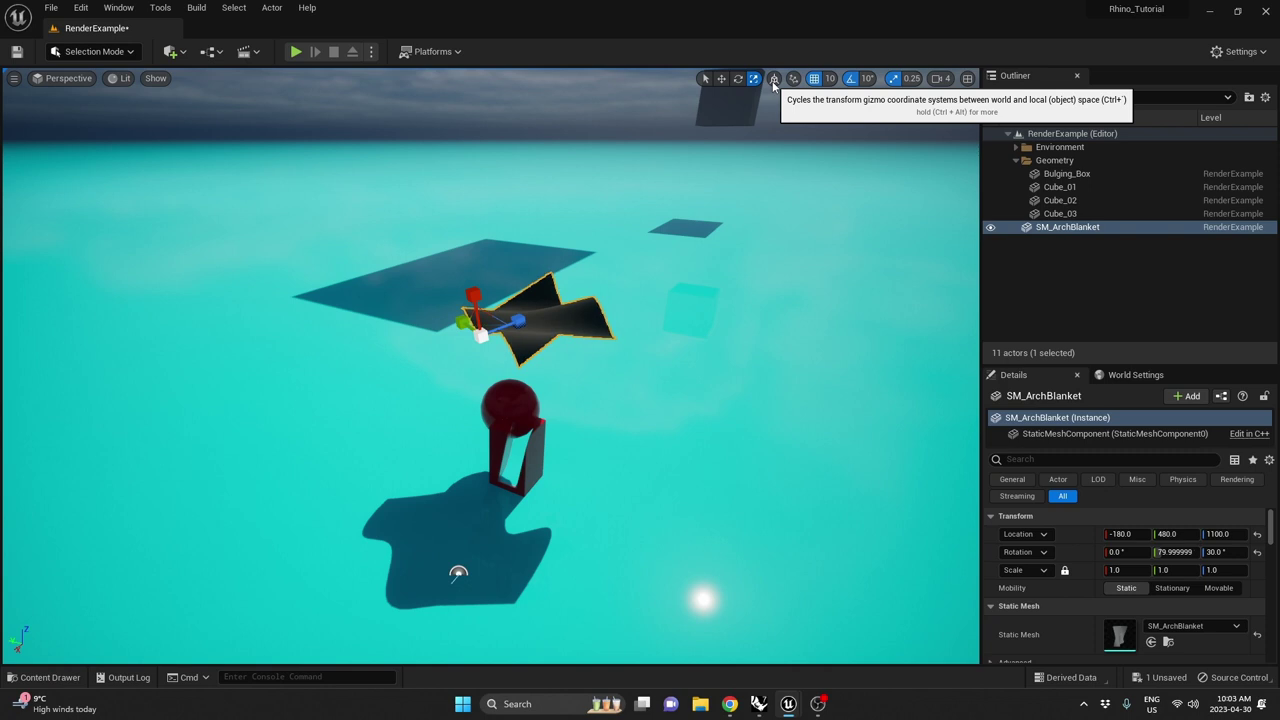
{"action": "key", "text": "e"}
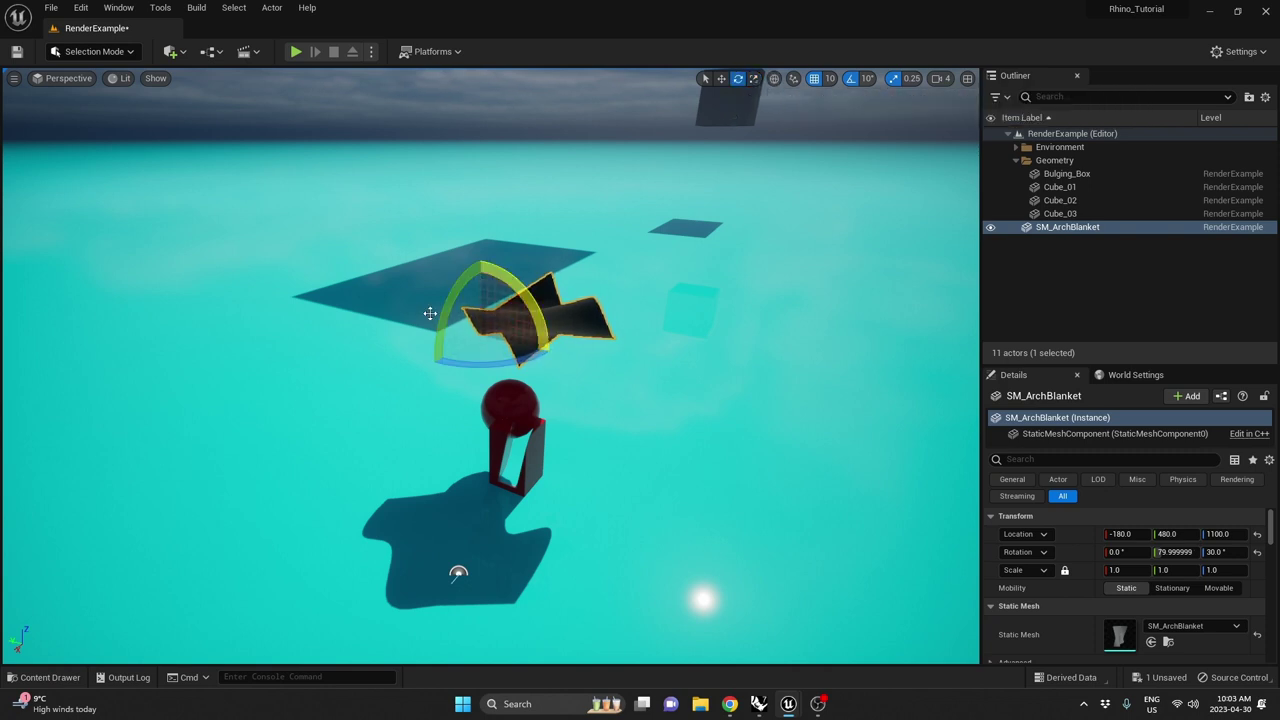
{"action": "right_click_drag", "start_coordinate": [529, 345], "coordinate": [455, 346]}
{"action": "key", "text": "a"}
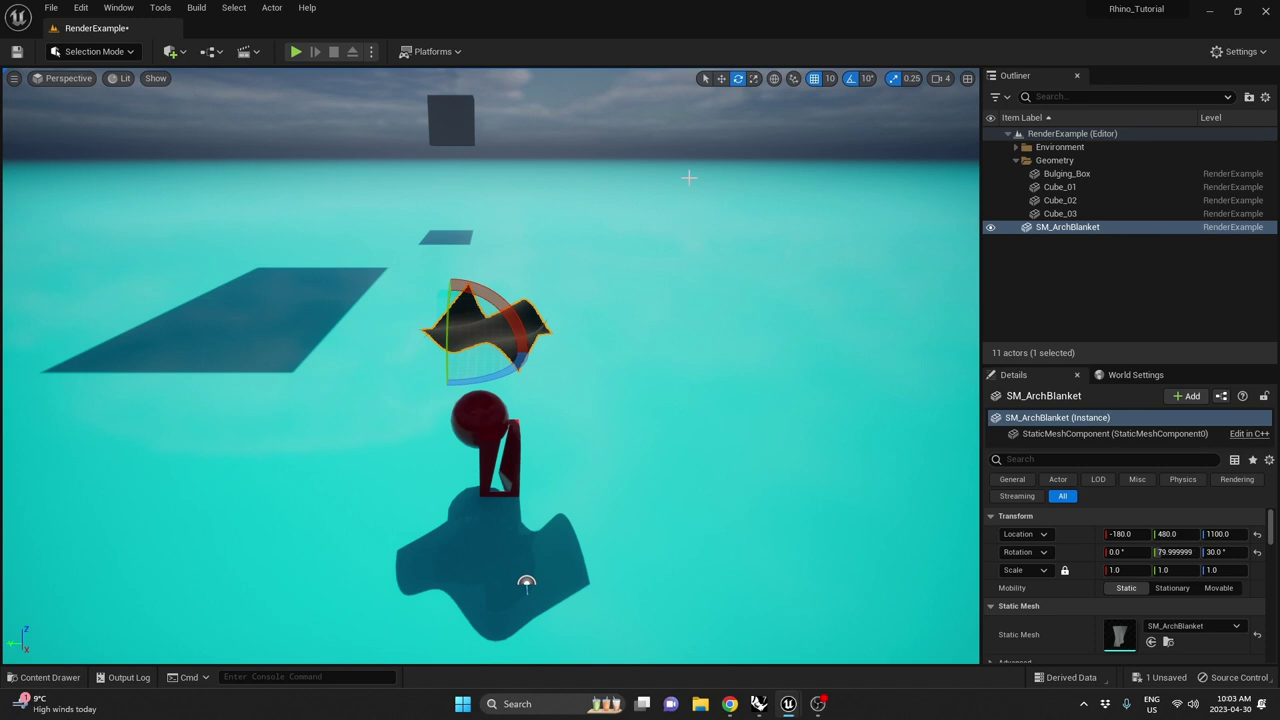
{"action": "left_click", "coordinate": [775, 80]}
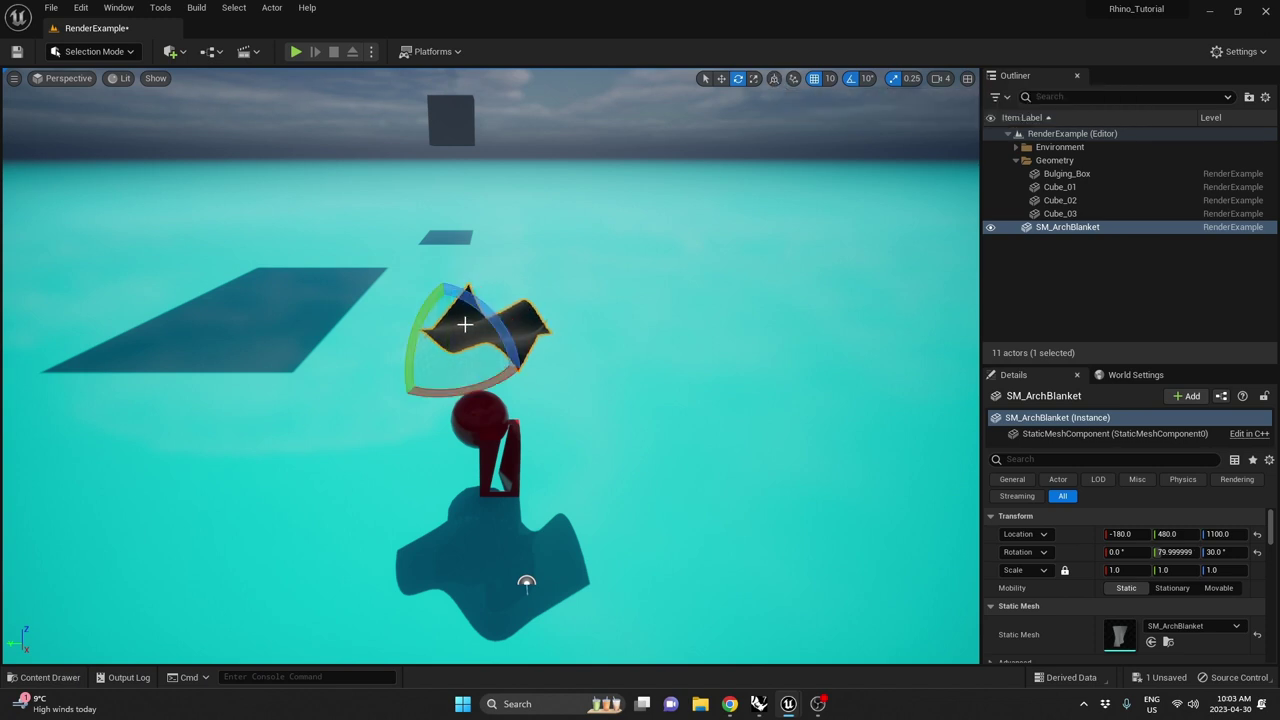
Rotate the arch blanket in local space to a rotation of about 180°, 60°, 210°.
{"action": "scroll", "coordinate": [466, 323], "scroll_direction": "up", "scroll_amount": 3}
{"action": "right_click_drag", "start_coordinate": [625, 327], "coordinate": [606, 326]}
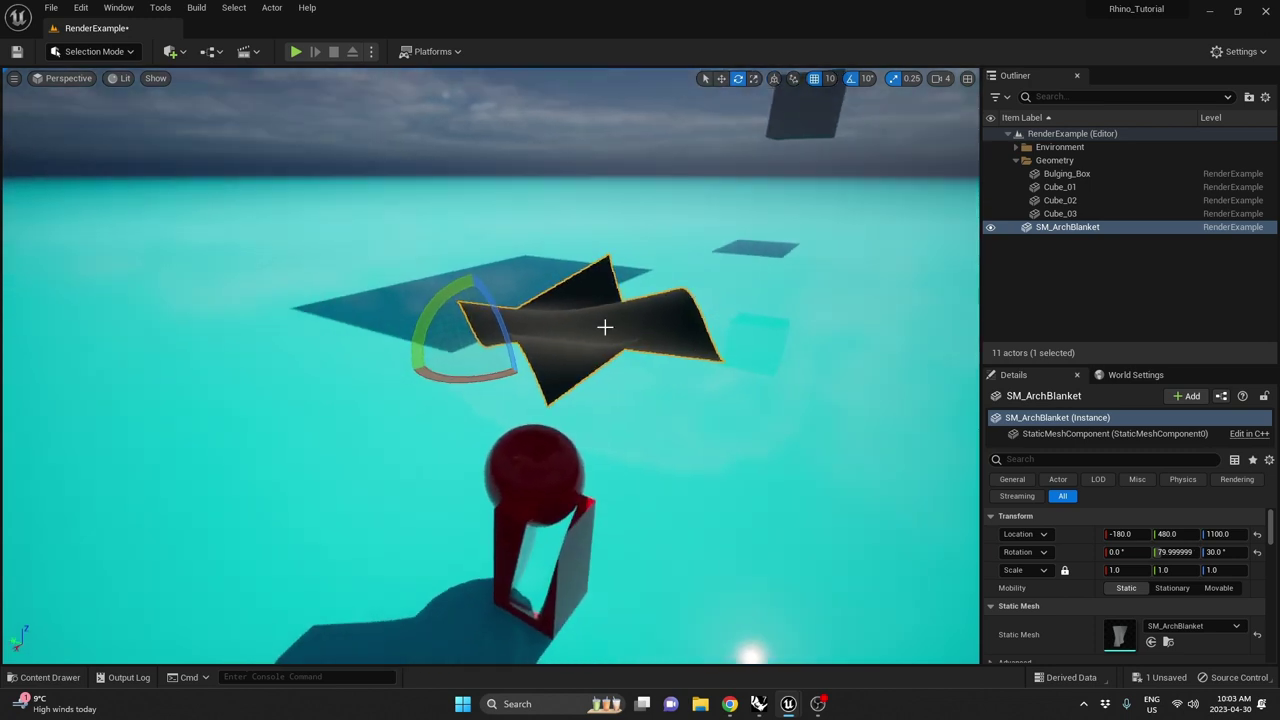
{"action": "left_click_drag", "start_coordinate": [443, 300], "coordinate": [450, 345]}
{"action": "key", "text": "w"}
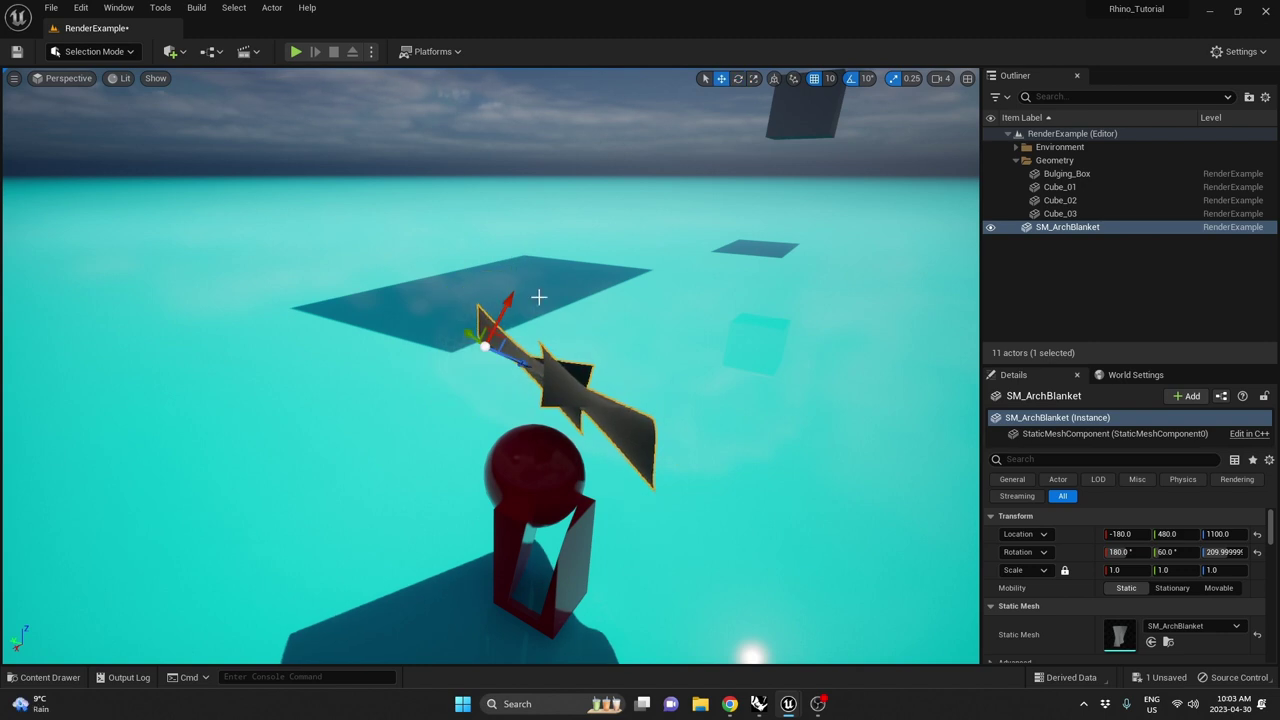
Return the transform gizmo to world space and lower the arch blanket to 1010 on Z.
{"action": "right_click_drag", "start_coordinate": [539, 297], "coordinate": [539, 255]}
{"action": "key", "text": "w"}
{"action": "key", "text": "s"}
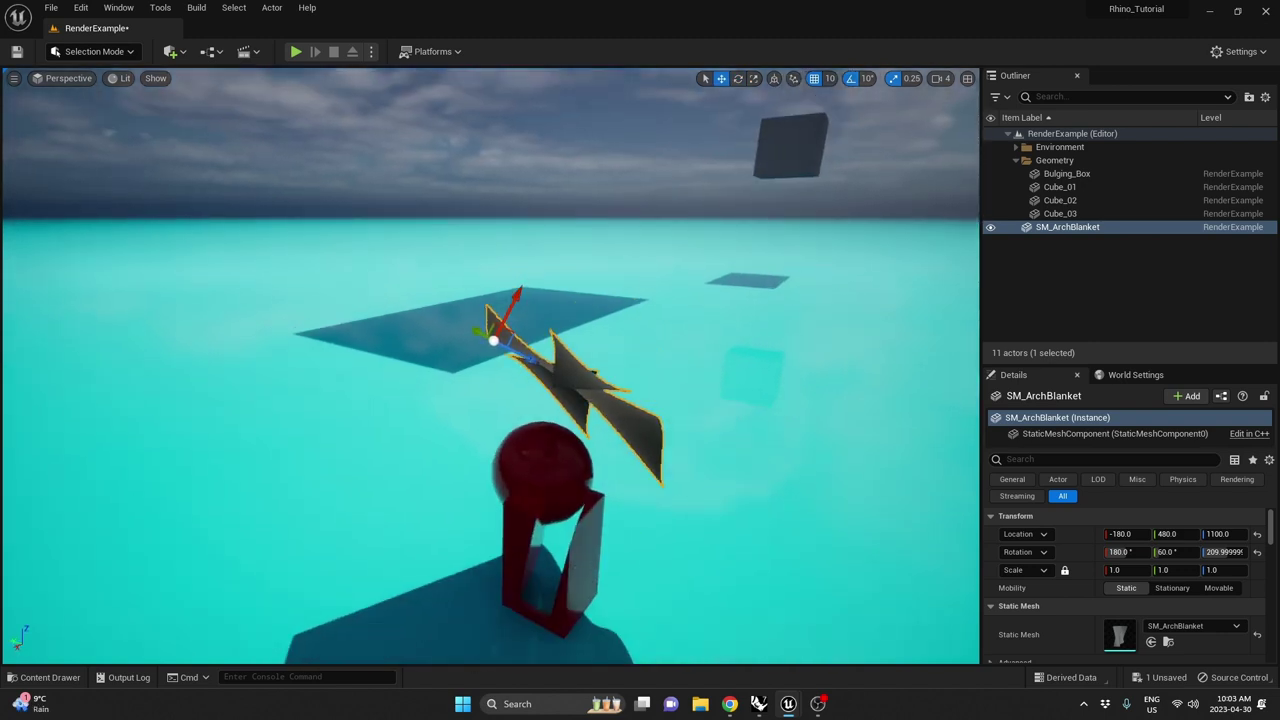
{"action": "left_click", "coordinate": [776, 82]}
{"action": "left_click_drag", "start_coordinate": [492, 283], "coordinate": [493, 310]}
Examine the arch blanket from both sides to see how each of its faces renders.
{"action": "key", "text": "a"}
{"action": "mouse_move", "coordinate": [493, 310]}
{"action": "right_mouse_down"}
{"action": "mouse_move", "coordinate": [570, 375]}
{"action": "mouse_move", "coordinate": [640, 325]}
{"action": "mouse_move", "coordinate": [640, 260]}
{"action": "right_mouse_up"}
{"action": "key", "text": "s"}
{"action": "key", "text": "Escape"}
{"action": "key", "text": "w"}
{"action": "scroll", "coordinate": [509, 340], "scroll_direction": "down", "scroll_amount": 3}
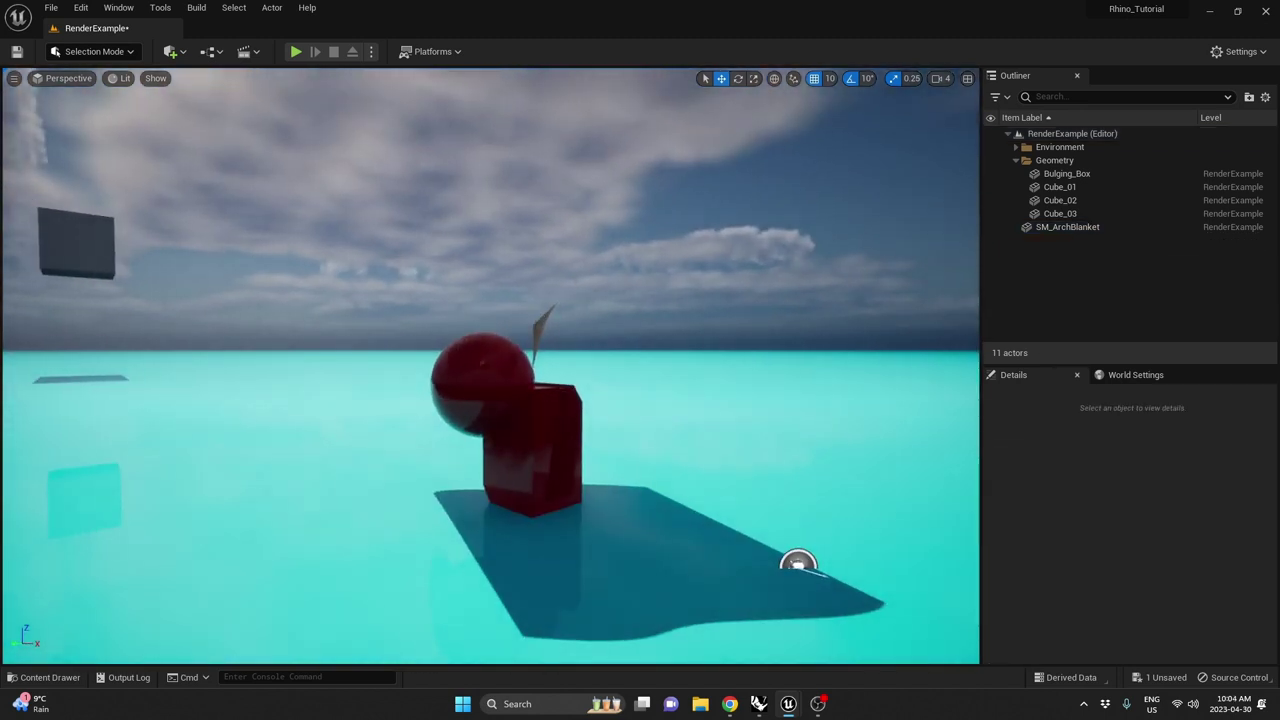
{"action": "left_click", "coordinate": [548, 310]}
{"action": "key", "text": "a"}
{"action": "mouse_move", "coordinate": [633, 306]}
{"action": "right_mouse_down"}
{"action": "mouse_move", "coordinate": [760, 280]}
{"action": "mouse_move", "coordinate": [880, 276]}
{"action": "mouse_move", "coordinate": [900, 296]}
{"action": "mouse_move", "coordinate": [960, 296]}
{"action": "mouse_move", "coordinate": [1080, 332]}
{"action": "mouse_move", "coordinate": [1140, 306]}
{"action": "mouse_move", "coordinate": [634, 305]}
{"action": "right_mouse_up"}
{"action": "key", "text": "s"}
{"action": "key", "text": "a"}
{"action": "key", "text": "s"}
{"action": "key", "text": "w"}
{"action": "key", "text": "d"}
{"action": "mouse_move", "coordinate": [735, 286]}
{"action": "right_mouse_down"}
{"action": "mouse_move", "coordinate": [660, 282]}
{"action": "mouse_move", "coordinate": [540, 220]}
{"action": "mouse_move", "coordinate": [440, 330]}
{"action": "right_mouse_up"}
{"action": "key", "text": "s"}
{"action": "right_click", "coordinate": [647, 300]}
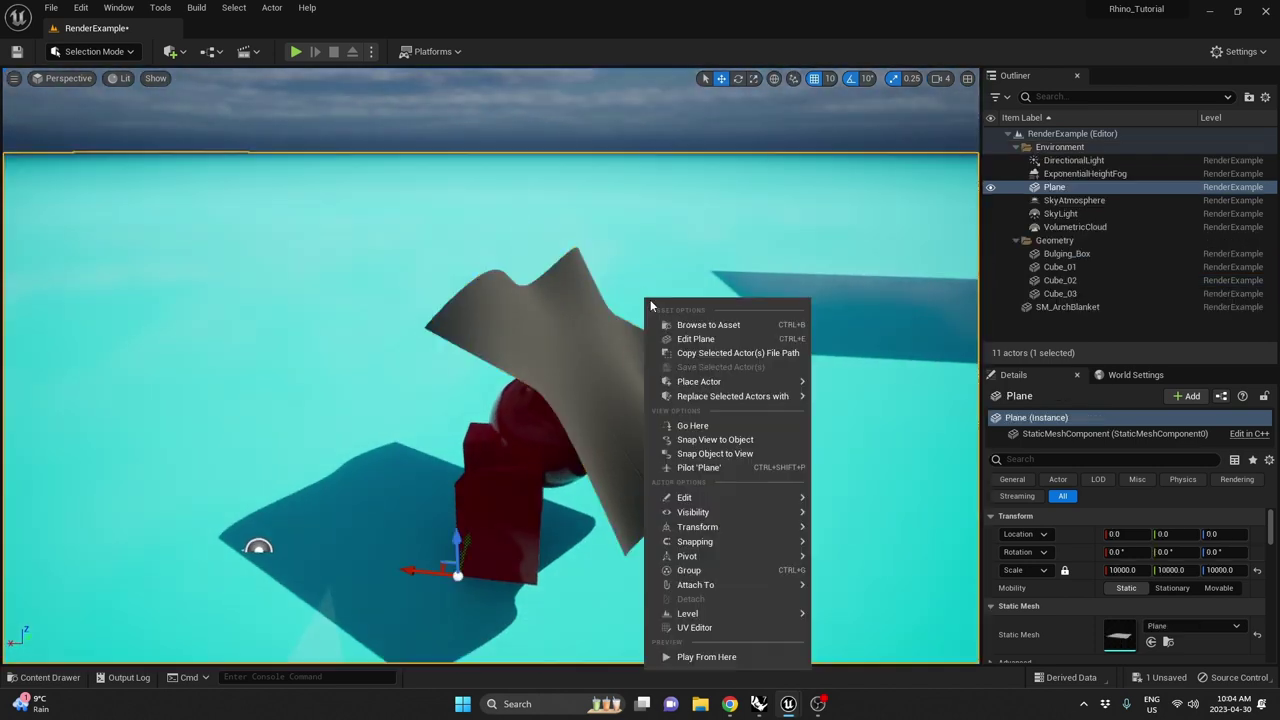
{"action": "key", "text": "Escape"}
{"action": "key", "text": "Escape"}
{"action": "right_click_drag", "start_coordinate": [645, 313], "coordinate": [617, 309]}
{"action": "key", "text": "d"}
{"action": "key", "text": "a"}
{"action": "key", "text": "w"}
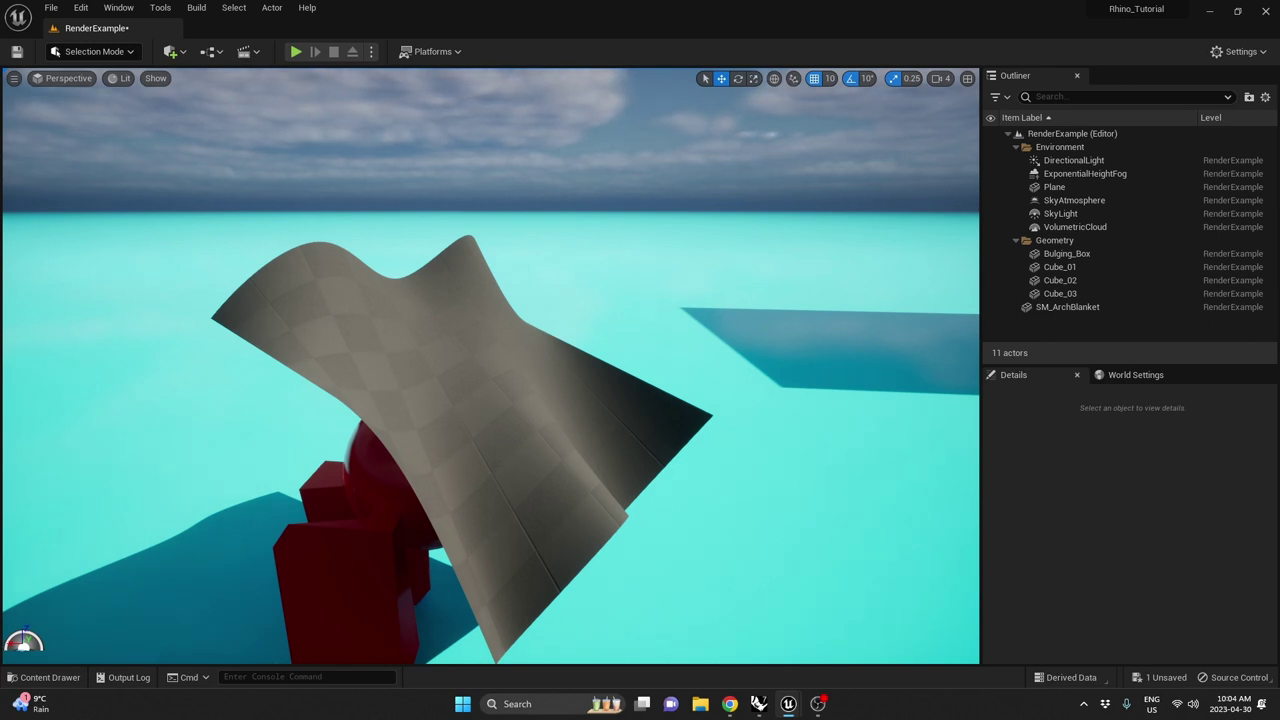
{"action": "mouse_move", "coordinate": [500, 364]}
{"action": "right_mouse_down"}
{"action": "mouse_move", "coordinate": [420, 368]}
{"action": "mouse_move", "coordinate": [500, 364]}
{"action": "right_mouse_up"}
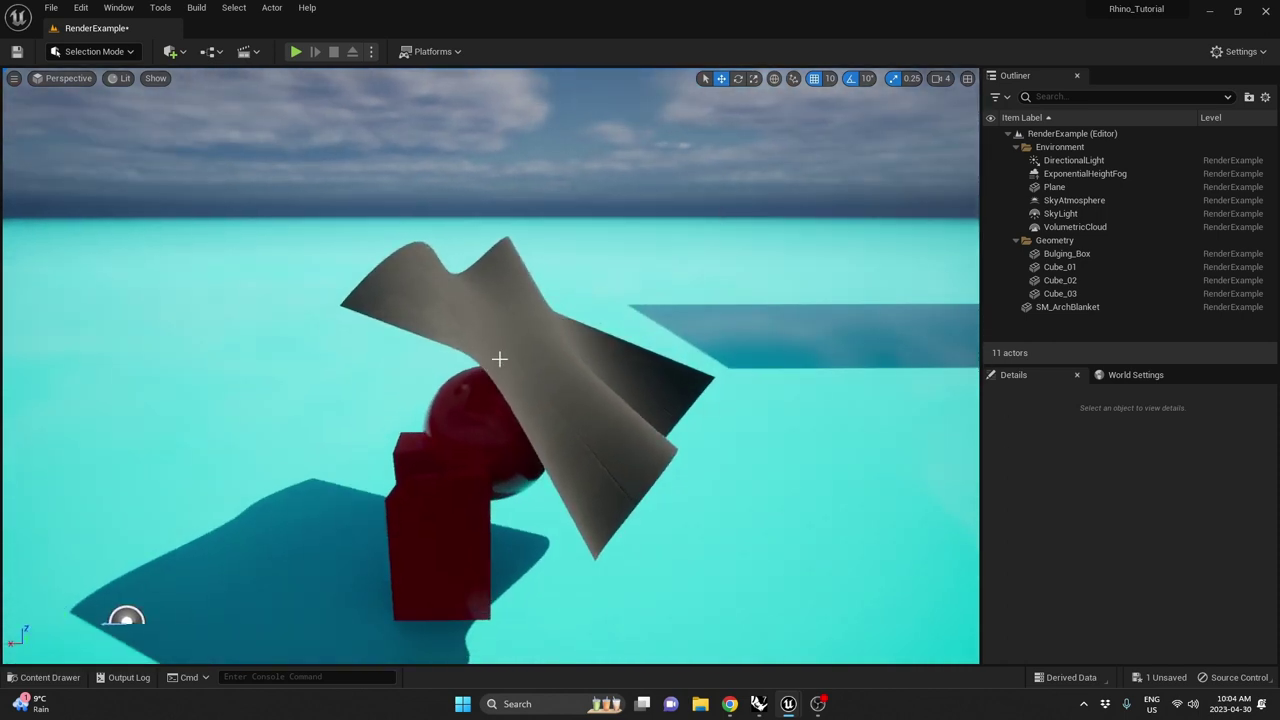
{"action": "right_click_drag", "start_coordinate": [560, 309], "coordinate": [360, 250]}
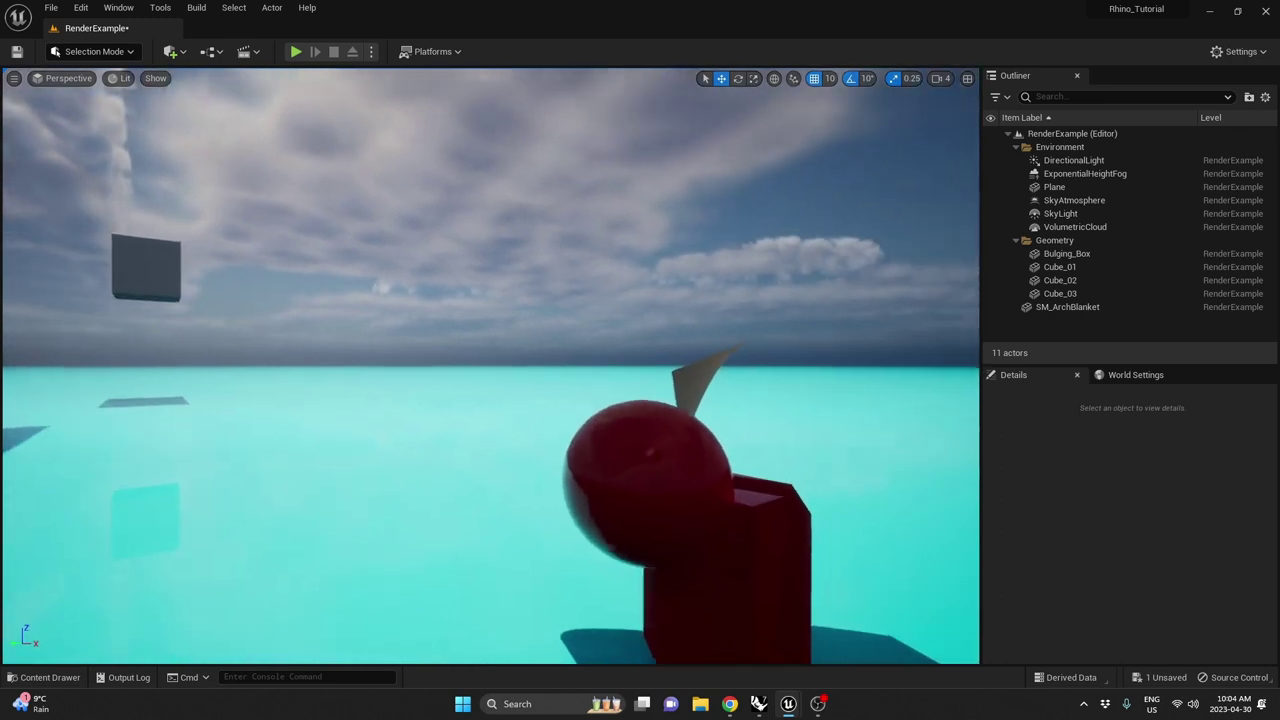
{"action": "left_click_drag", "start_coordinate": [600, 330], "coordinate": [582, 242], "text": "alt"}
{"action": "right_click_drag", "start_coordinate": [587, 346], "coordinate": [587, 295]}
Open the arch blanket's static mesh asset and search its details for a two-sided or double-sided option.
{"action": "left_click", "coordinate": [587, 295]}
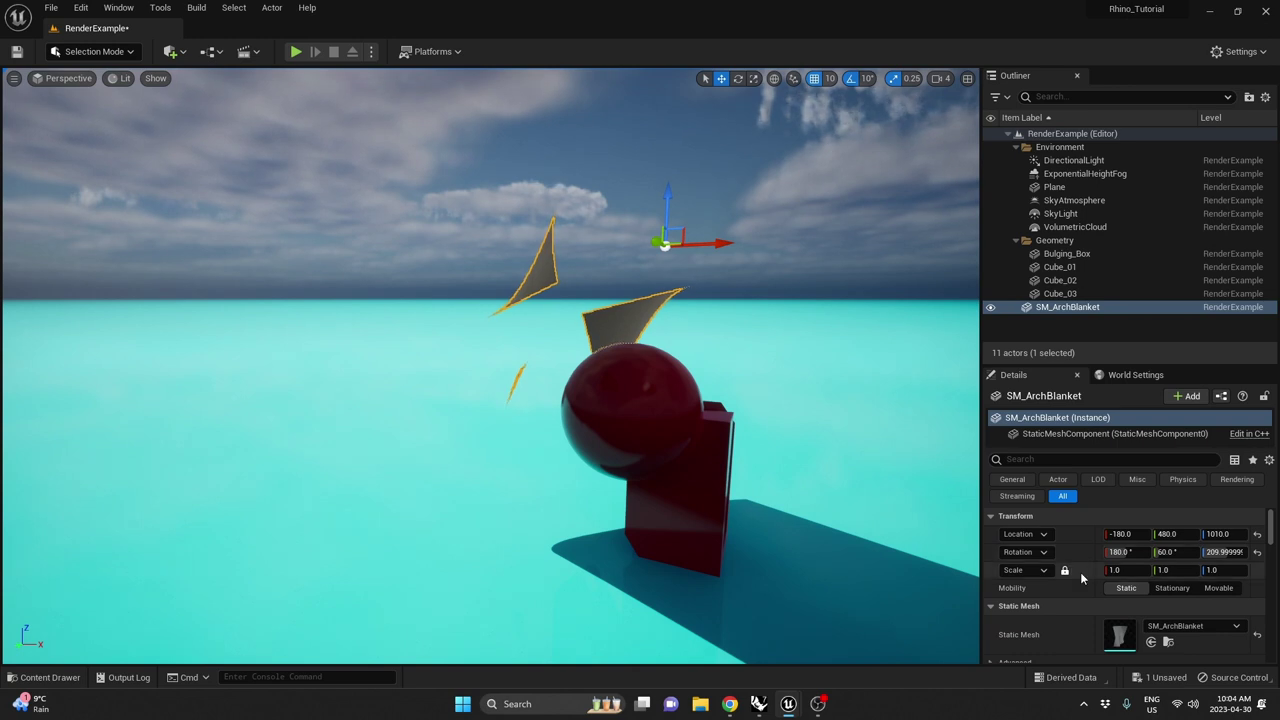
{"action": "left_click", "coordinate": [1039, 459]}
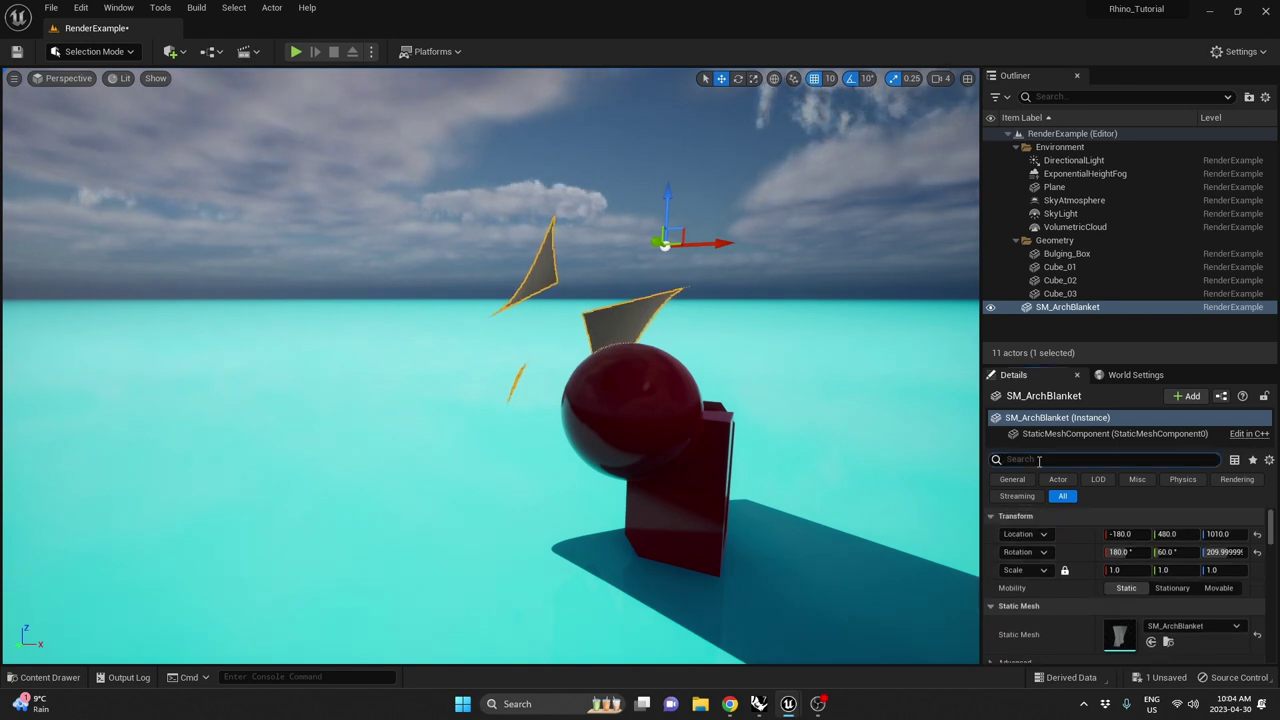
{"action": "double_click", "coordinate": [1118, 634]}
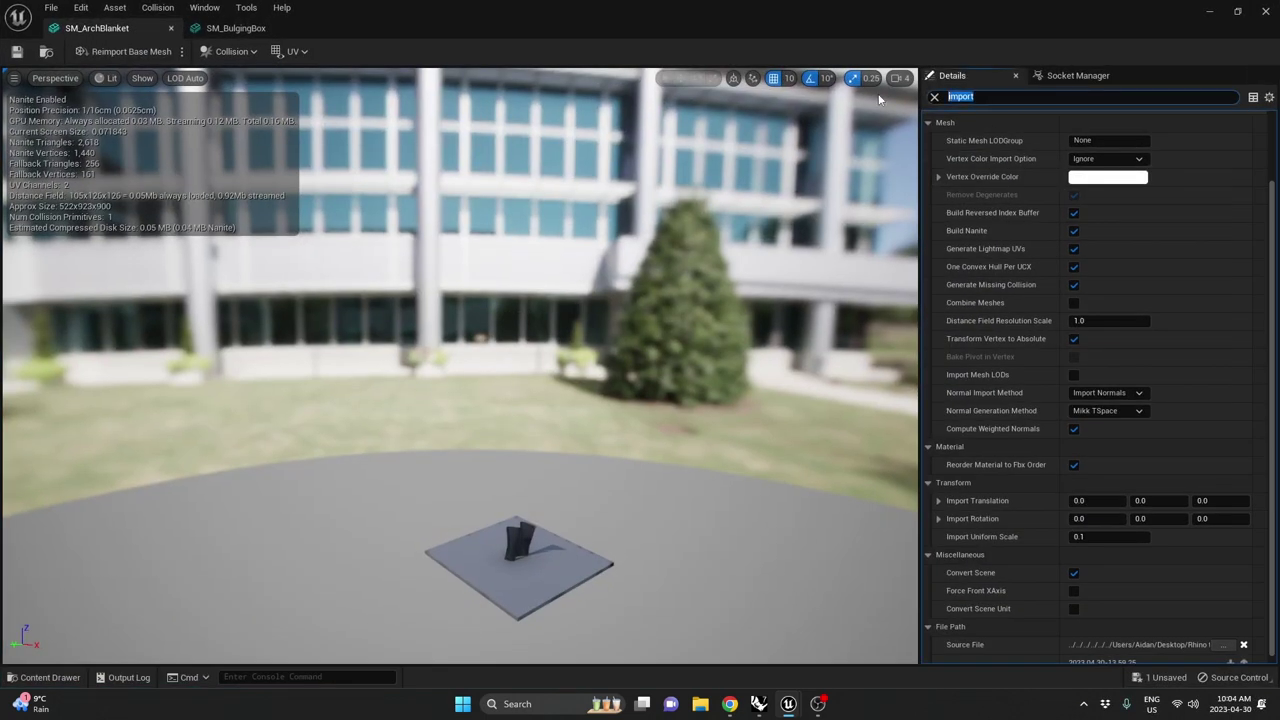
{"action": "type", "text": "wo"}
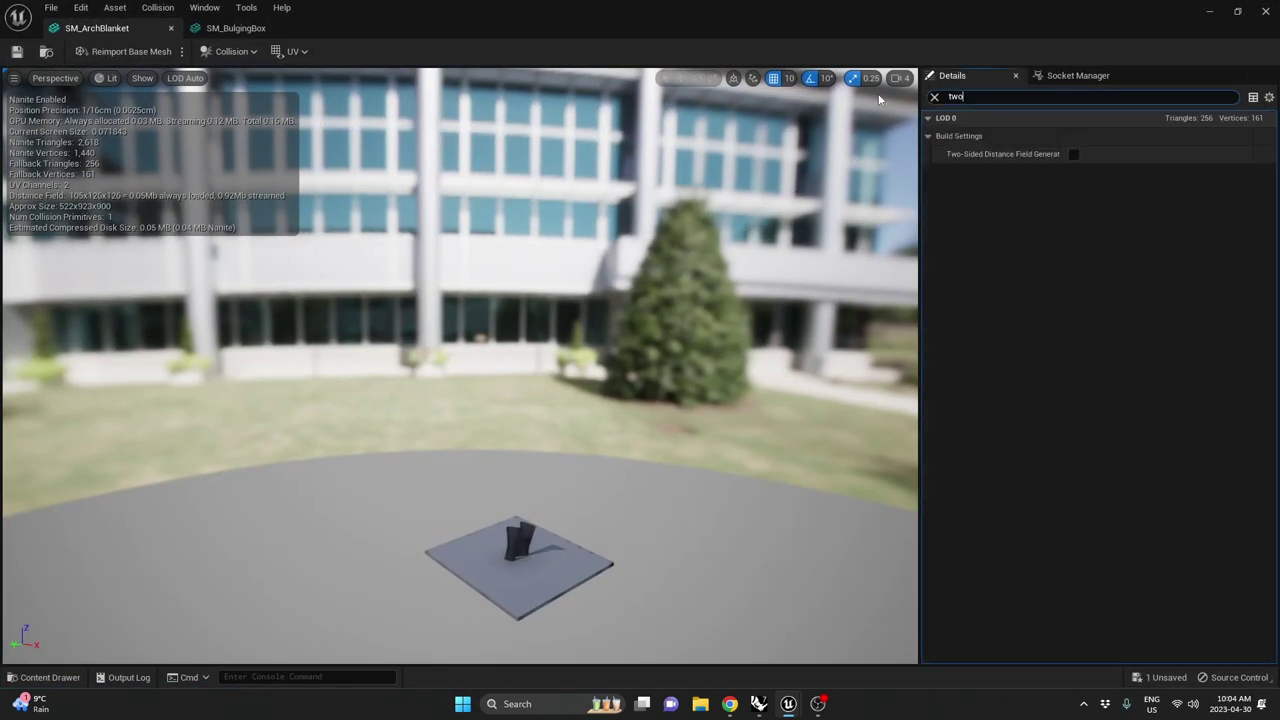
{"action": "key", "text": "BackSpace"}
{"action": "key", "text": "BackSpace"}
{"action": "type", "text": "doub"}
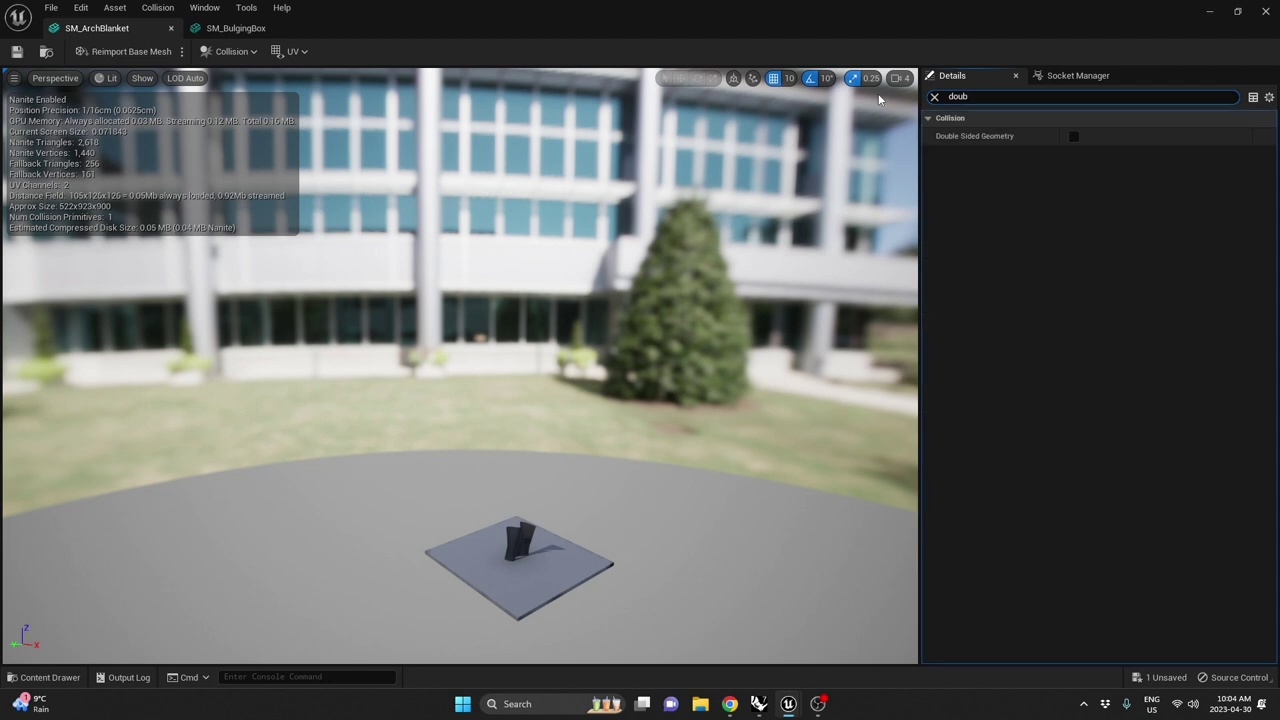
{"action": "left_click", "coordinate": [934, 97]}
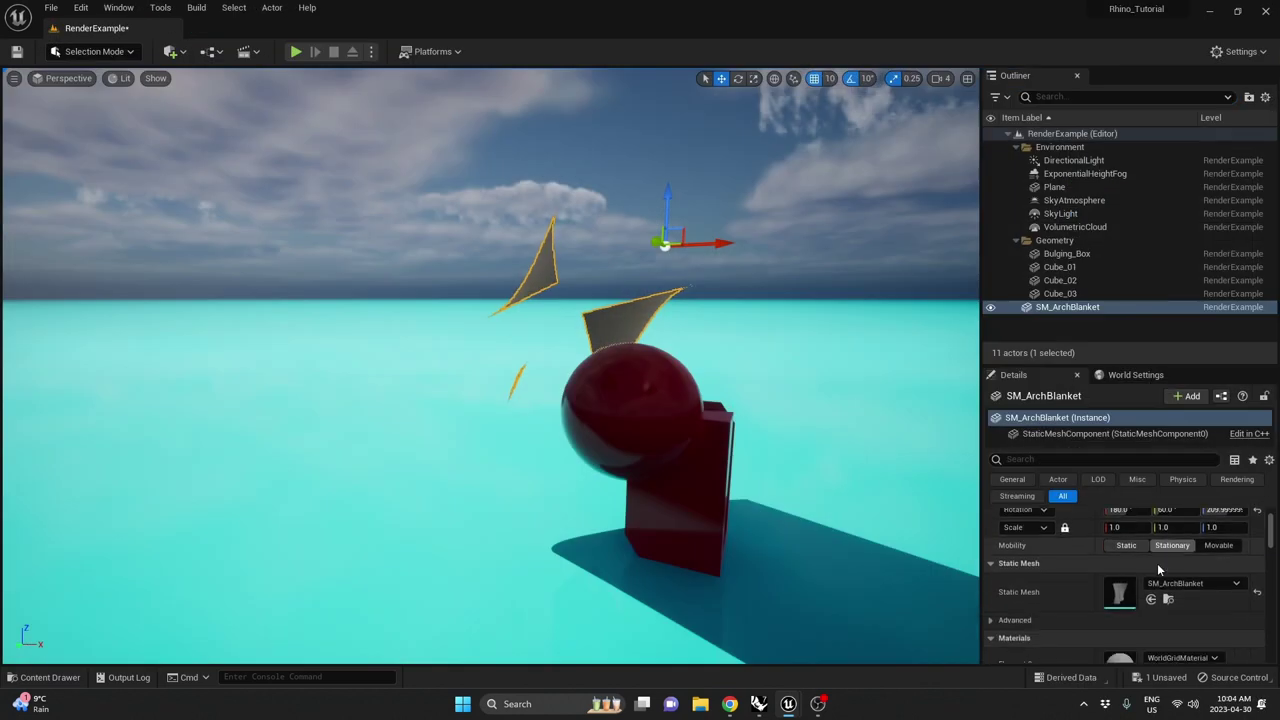
Assign the MI_Object material to Element 0 of the arch blanket.
{"action": "scroll", "coordinate": [1145, 554], "scroll_direction": "down", "scroll_amount": 2}
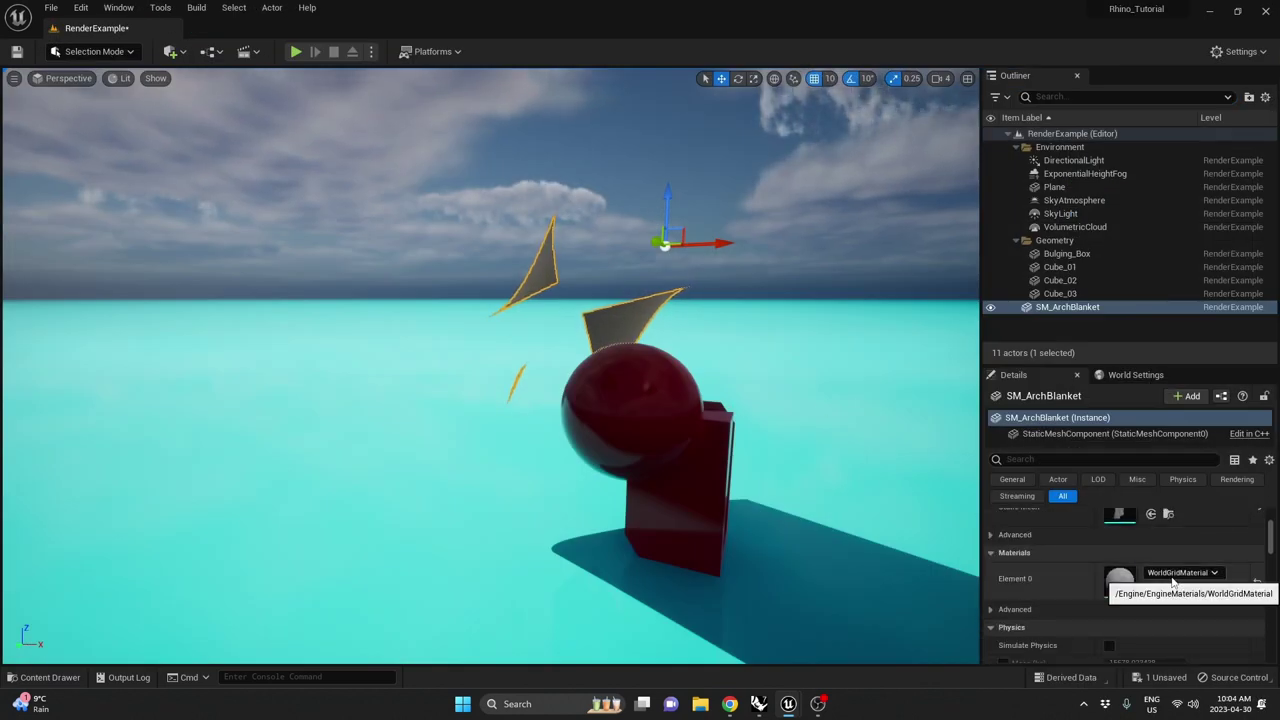
{"action": "left_click", "coordinate": [1176, 573]}
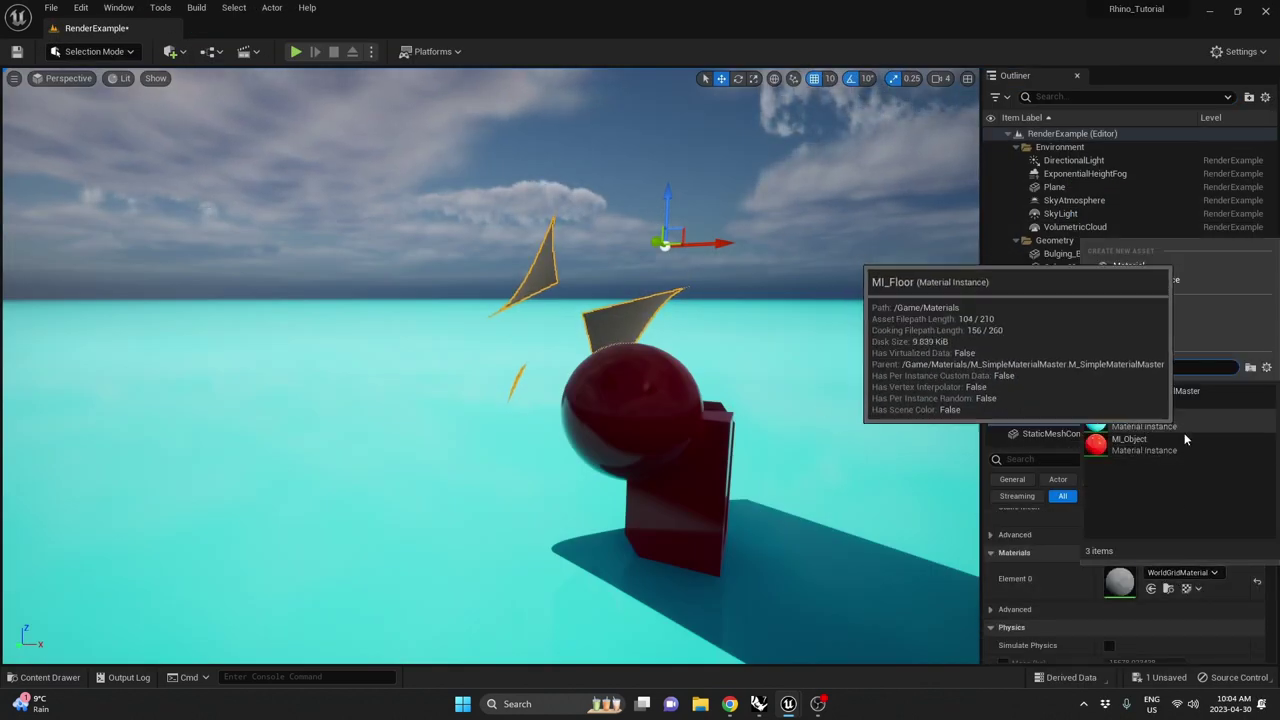
{"action": "left_click", "coordinate": [1140, 442]}
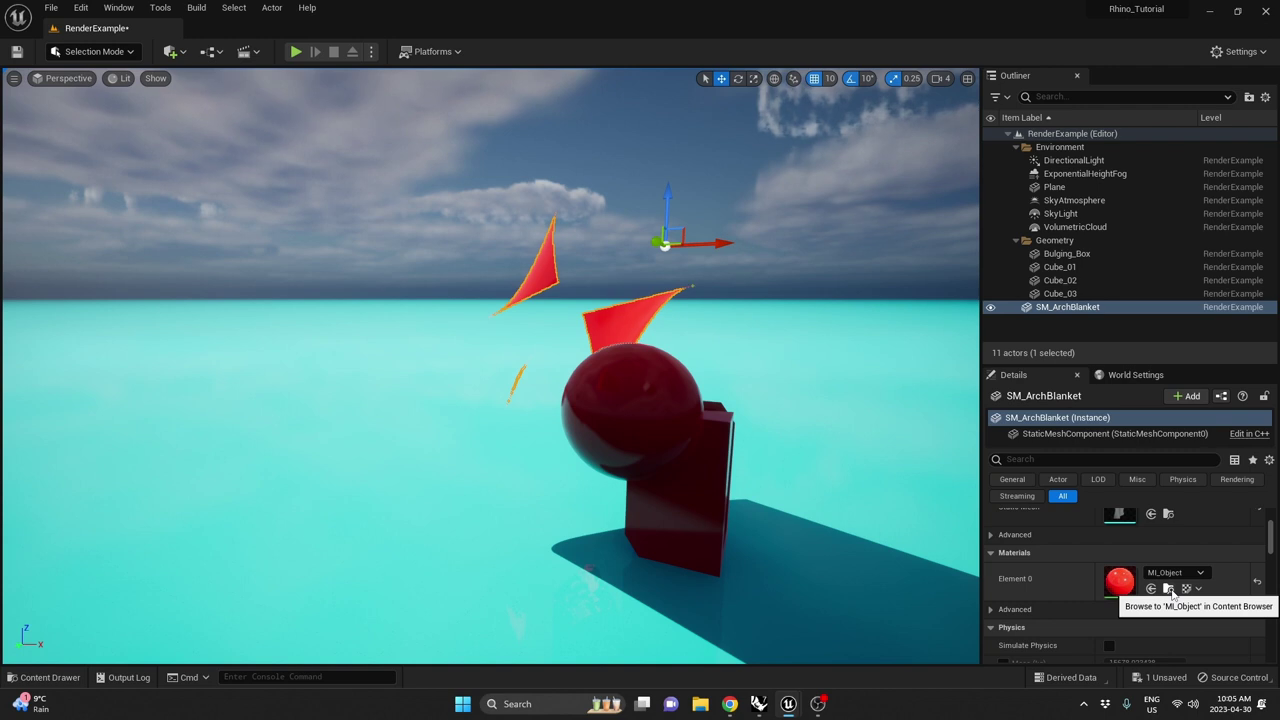
Locate MI_Object in the Materials folder and duplicate it as MI_Blanket.
{"action": "left_click", "coordinate": [1168, 589]}
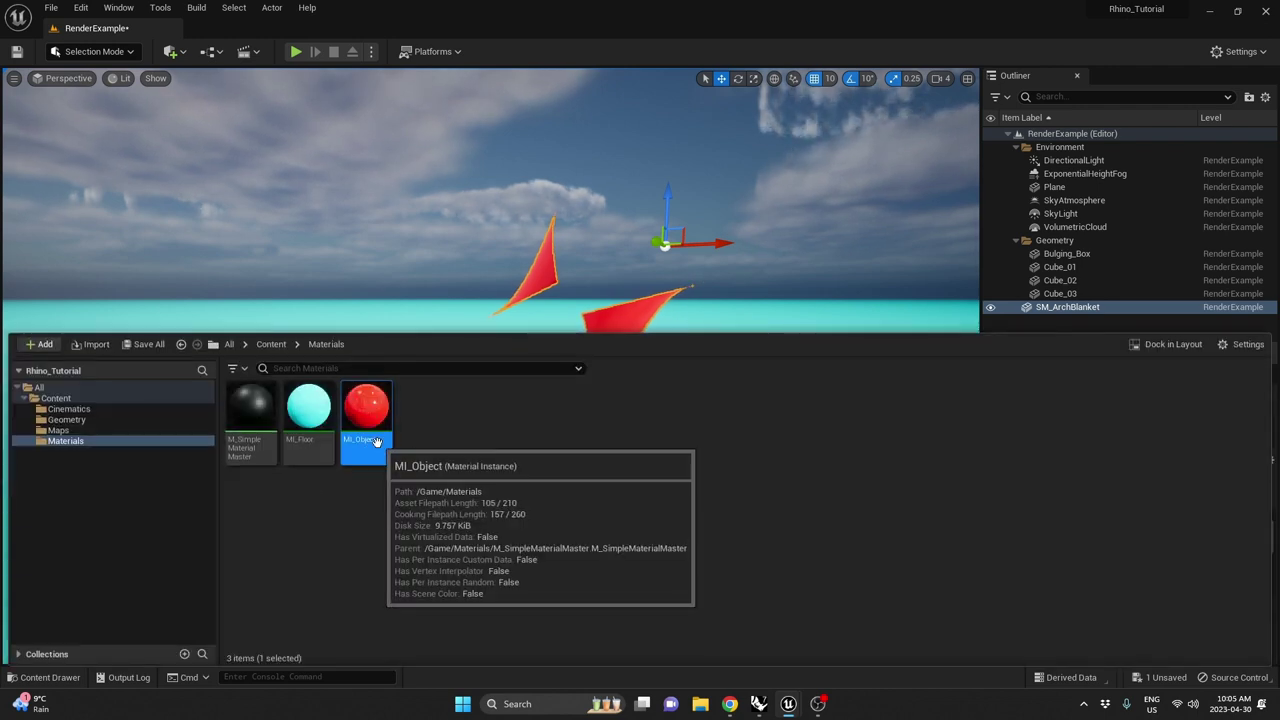
{"action": "key", "text": "ctrl+d"}
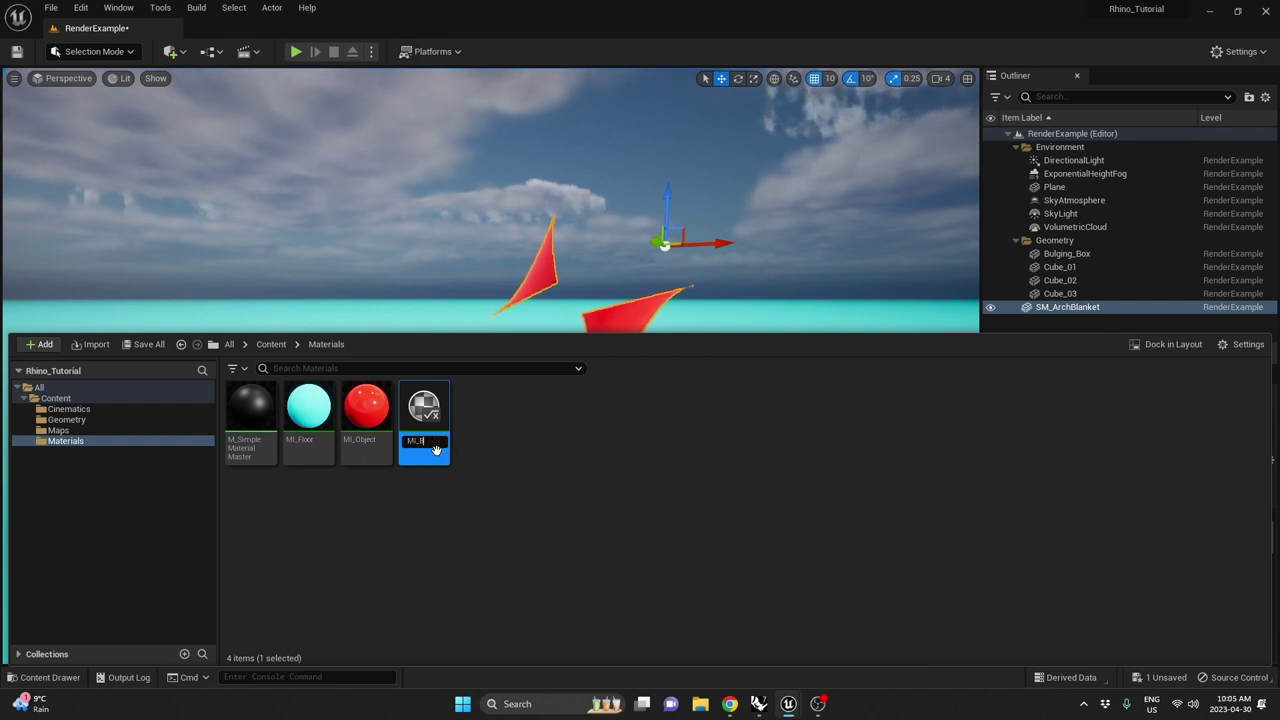
{"action": "type", "text": "MI_Blanket"}
{"action": "key", "text": "Return"}
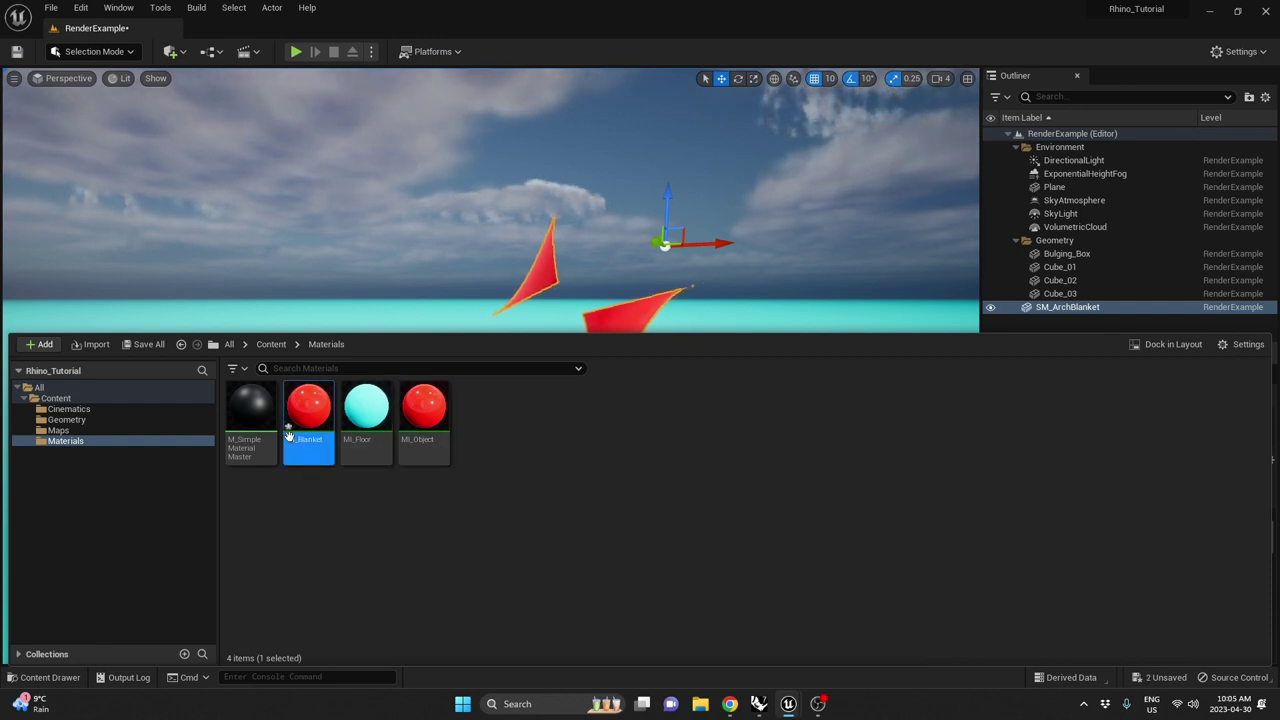
Assign the MI_Blanket material to Element 0 of the arch blanket.
{"action": "left_click", "coordinate": [623, 302]}
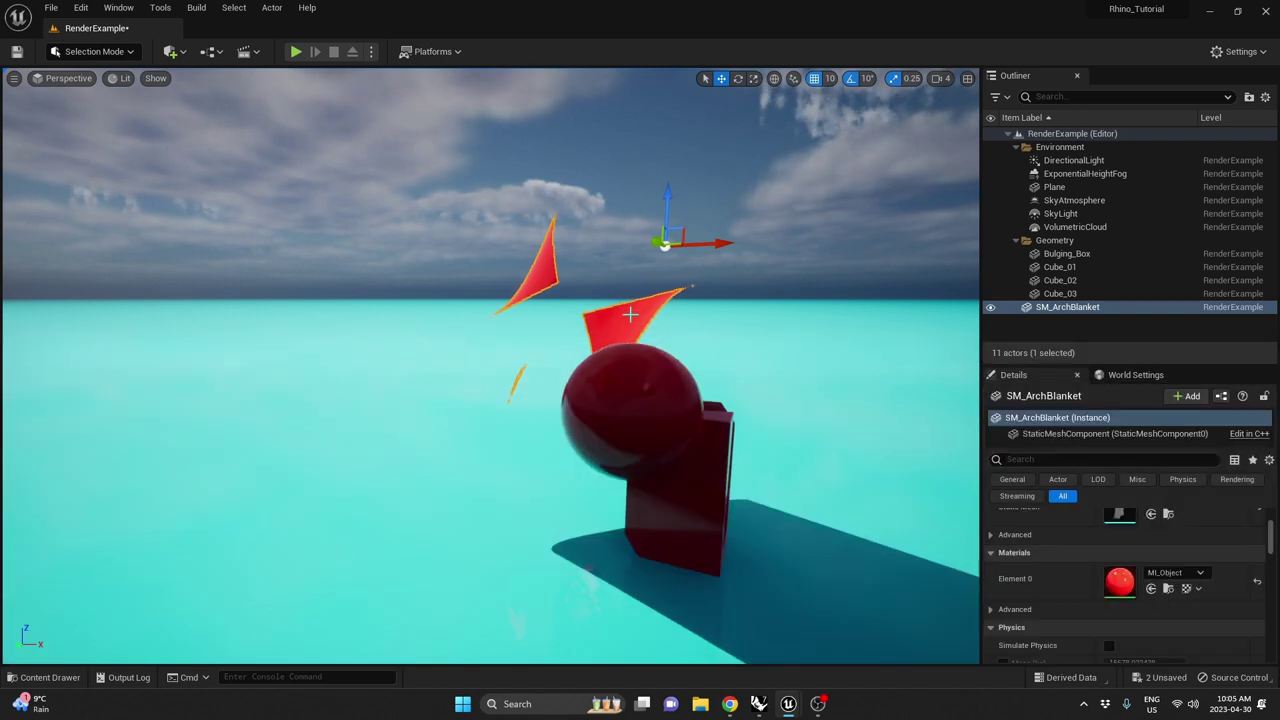
{"action": "left_click", "coordinate": [1172, 572]}
{"action": "left_click", "coordinate": [1167, 420]}
Open MI_Blanket, enable its Two Sided property override with the value turned on, and save the material instance.
{"action": "double_click", "coordinate": [1124, 580]}
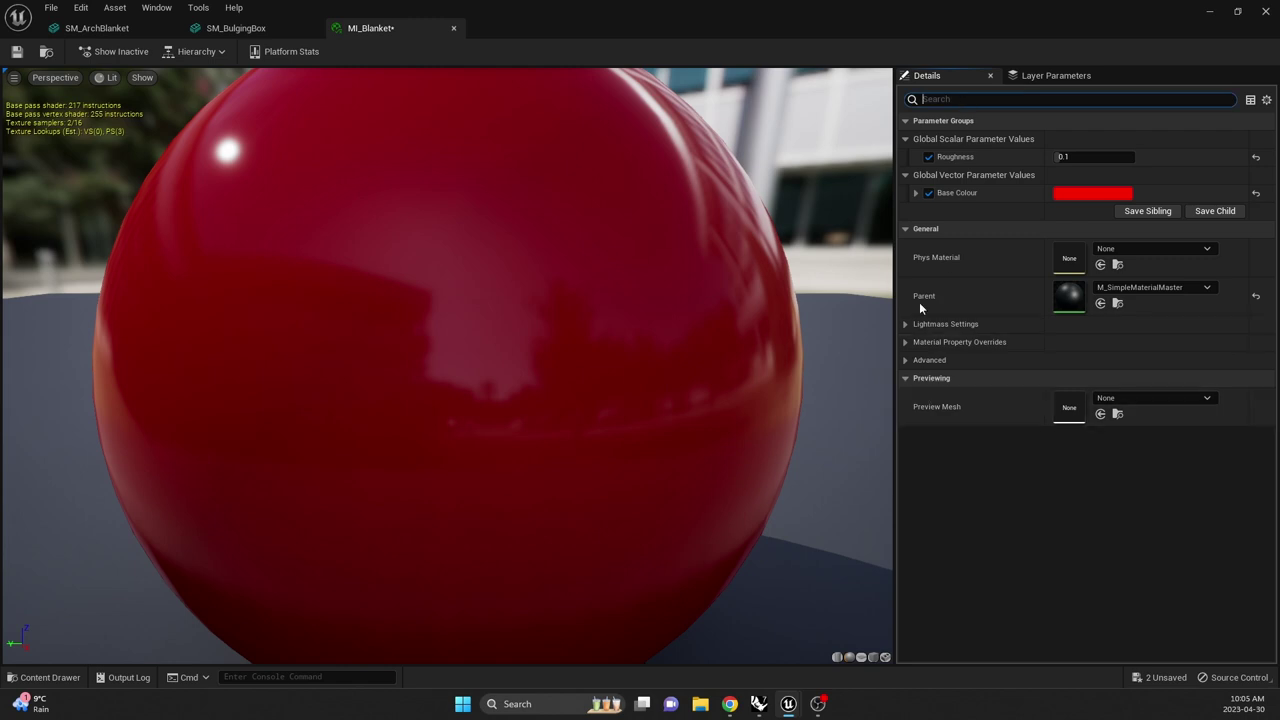
{"action": "left_click", "coordinate": [908, 361]}
{"action": "left_click", "coordinate": [908, 361]}
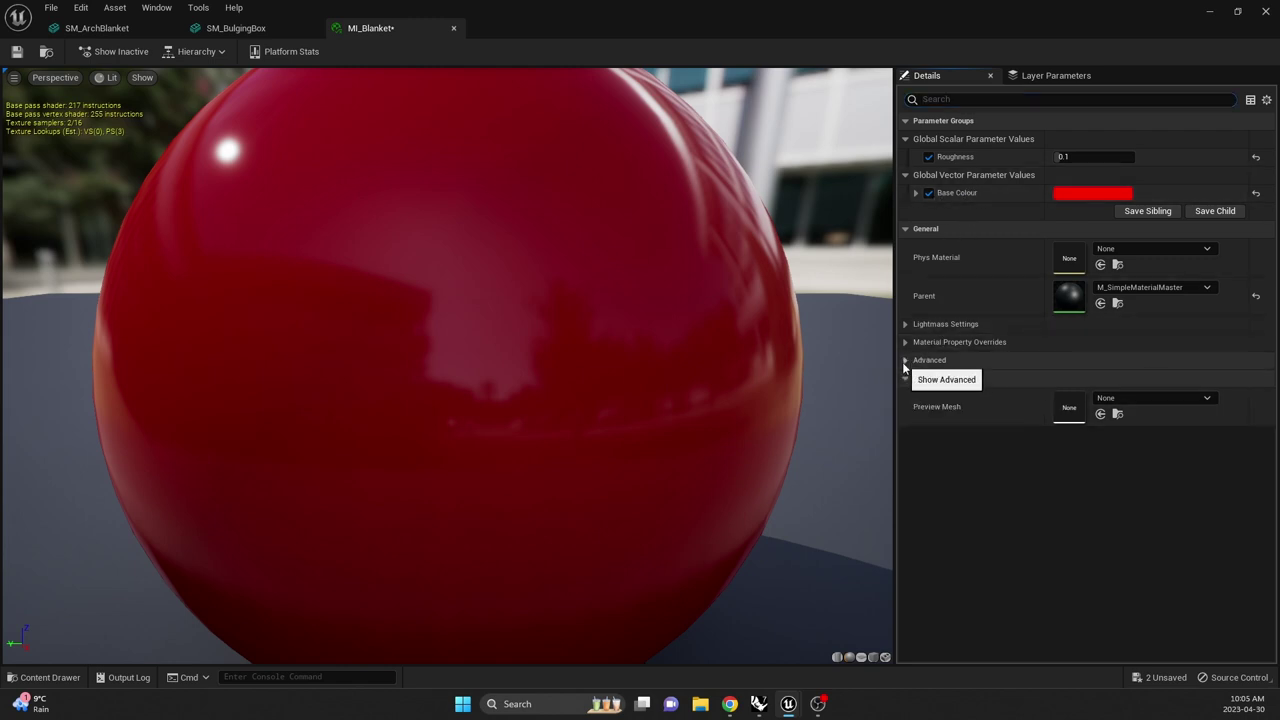
{"action": "left_click", "coordinate": [956, 98]}
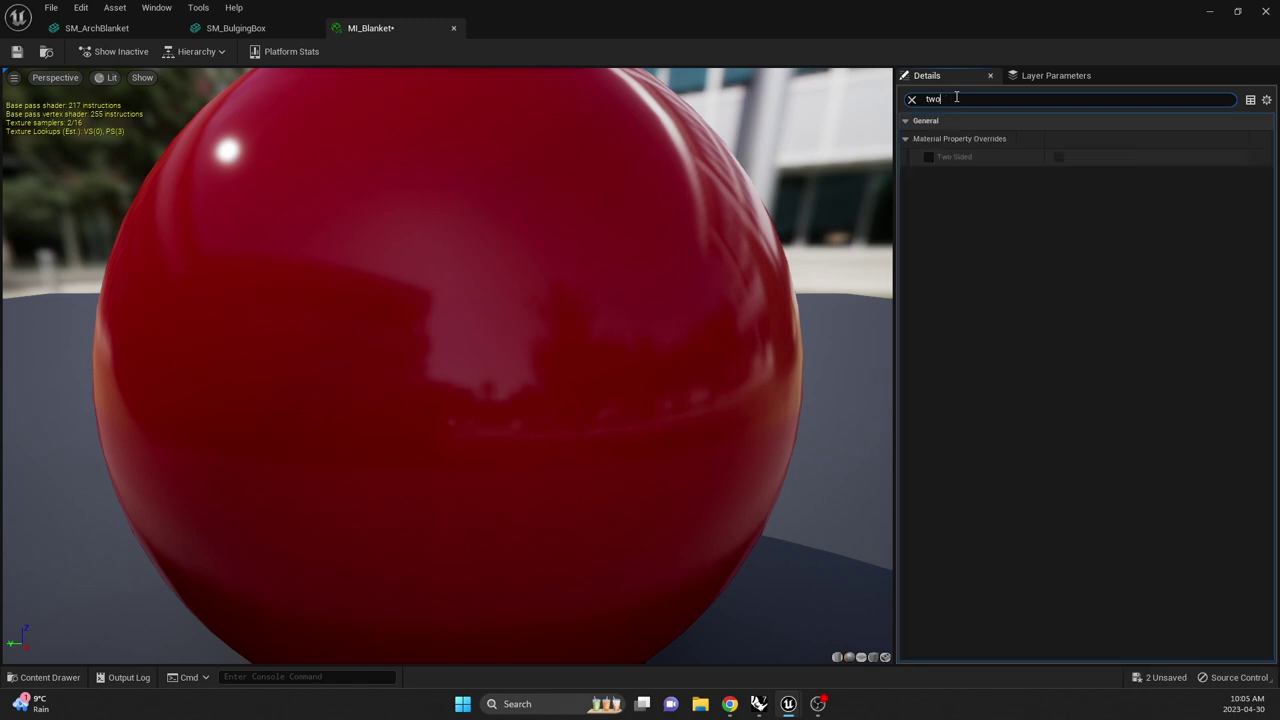
{"action": "left_click", "coordinate": [928, 157]}
{"action": "left_click", "coordinate": [928, 157]}
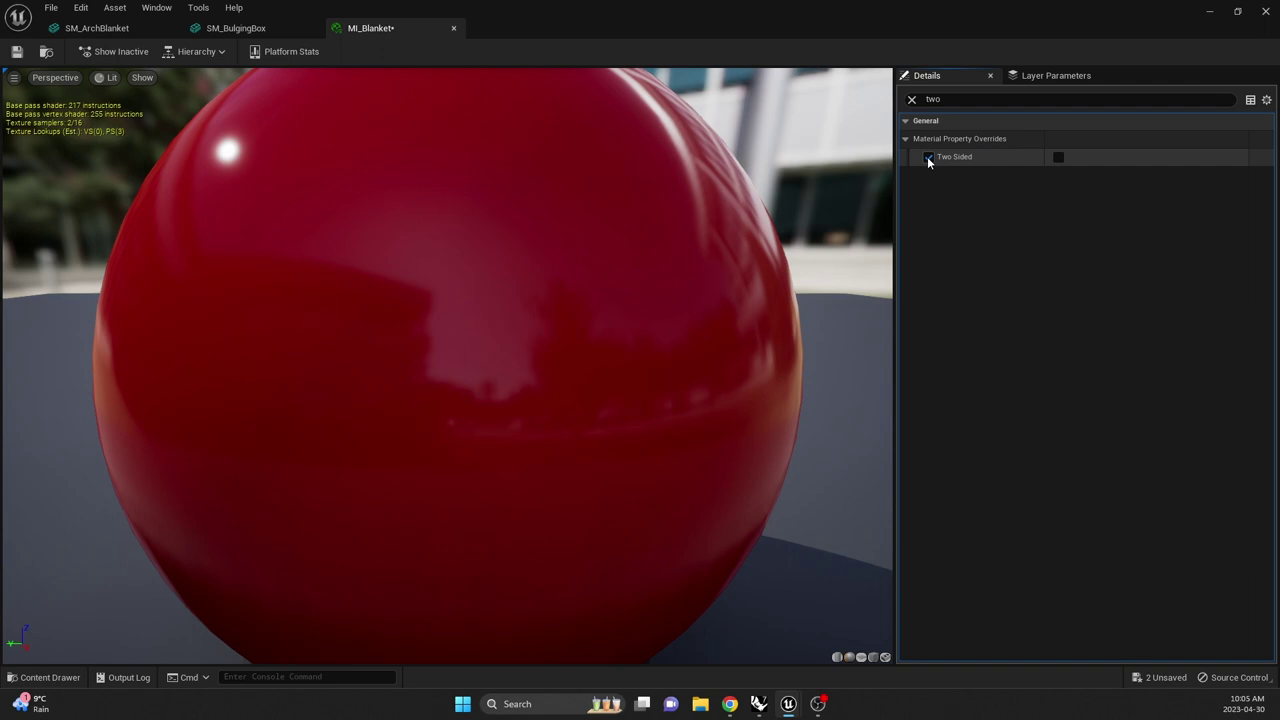
{"action": "left_click", "coordinate": [1059, 158]}
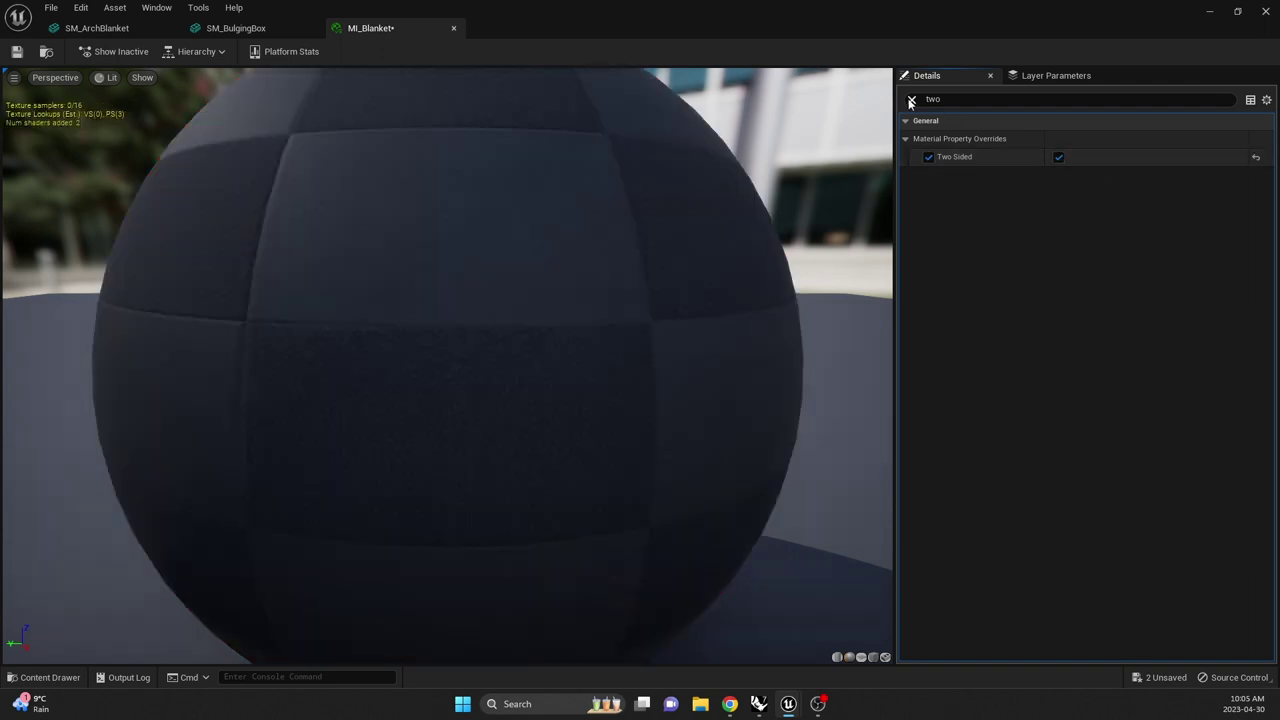
{"action": "left_click", "coordinate": [912, 100]}
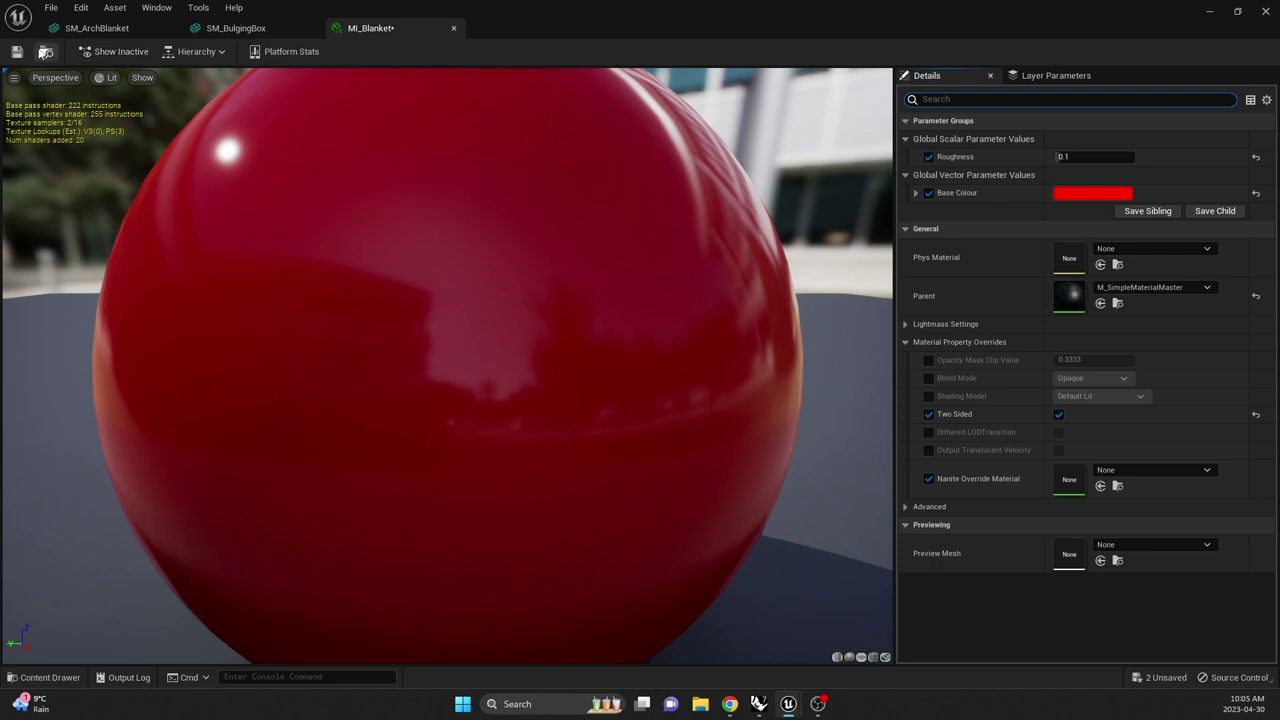
{"action": "key", "text": "ctrl+s"}
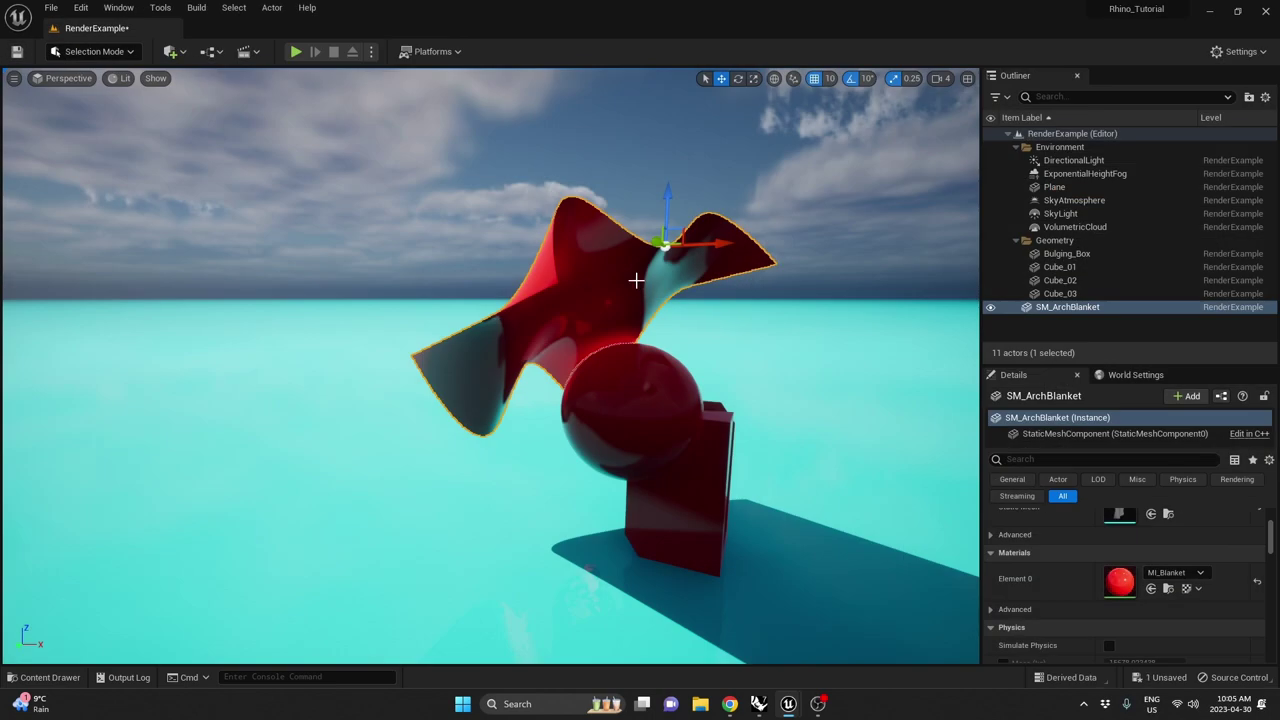
Set the roughness of the MI_Blanket material instance to 0.3.
{"action": "left_click_drag", "start_coordinate": [640, 277], "coordinate": [770, 258], "text": "alt"}
{"action": "right_click_drag", "start_coordinate": [770, 258], "coordinate": [840, 258], "text": "alt"}
{"action": "left_click_drag", "start_coordinate": [975, 610], "coordinate": [571, 294], "text": "alt"}
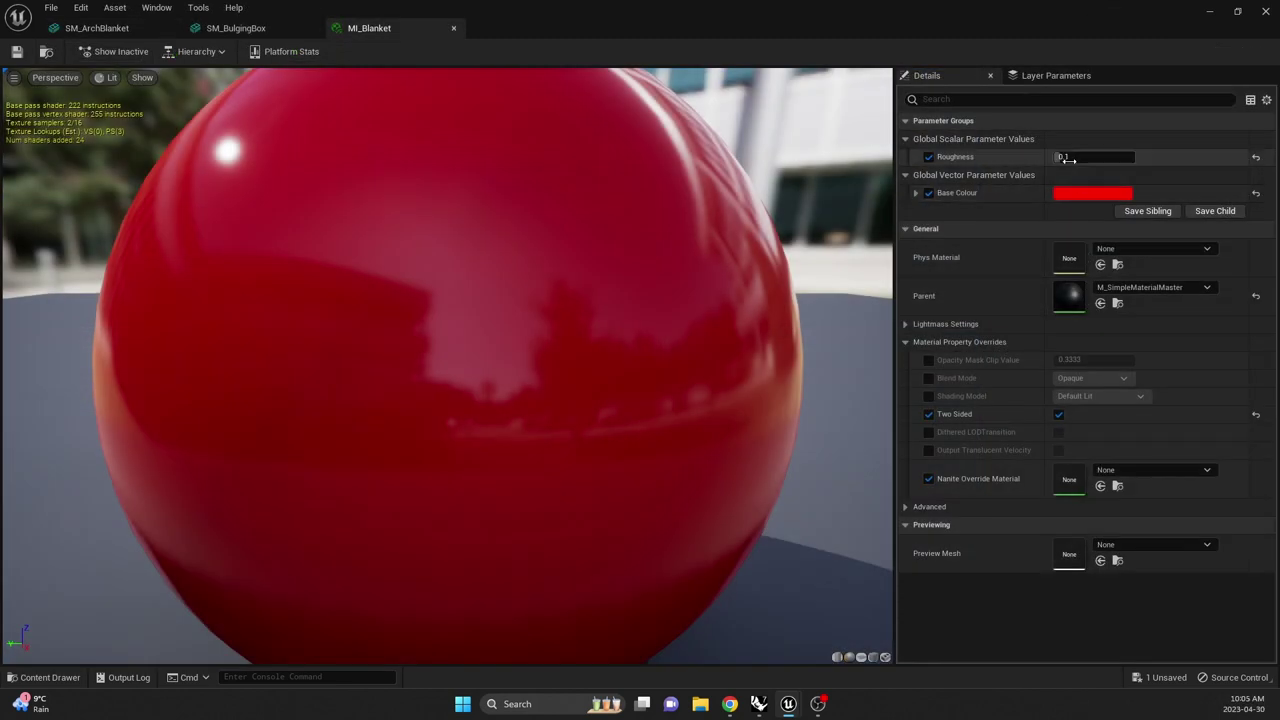
{"action": "left_click_drag", "start_coordinate": [1066, 157], "coordinate": [1077, 157]}
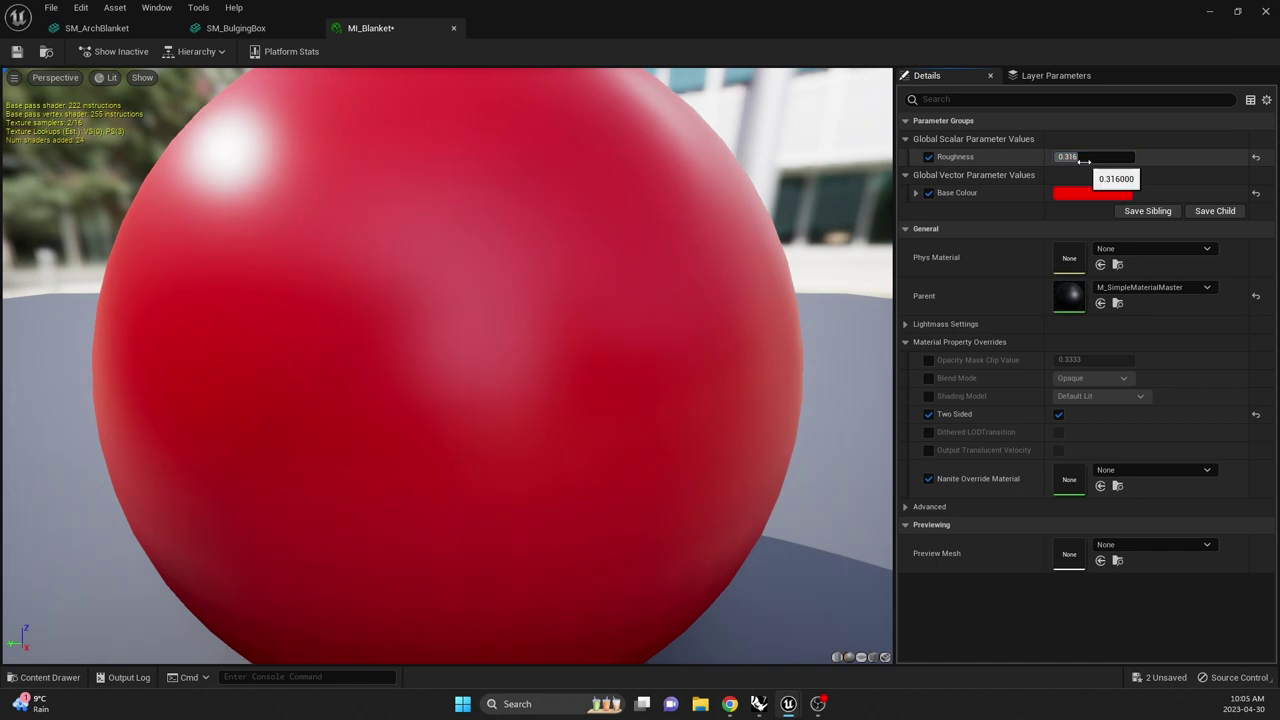
{"action": "left_click", "coordinate": [1085, 157]}
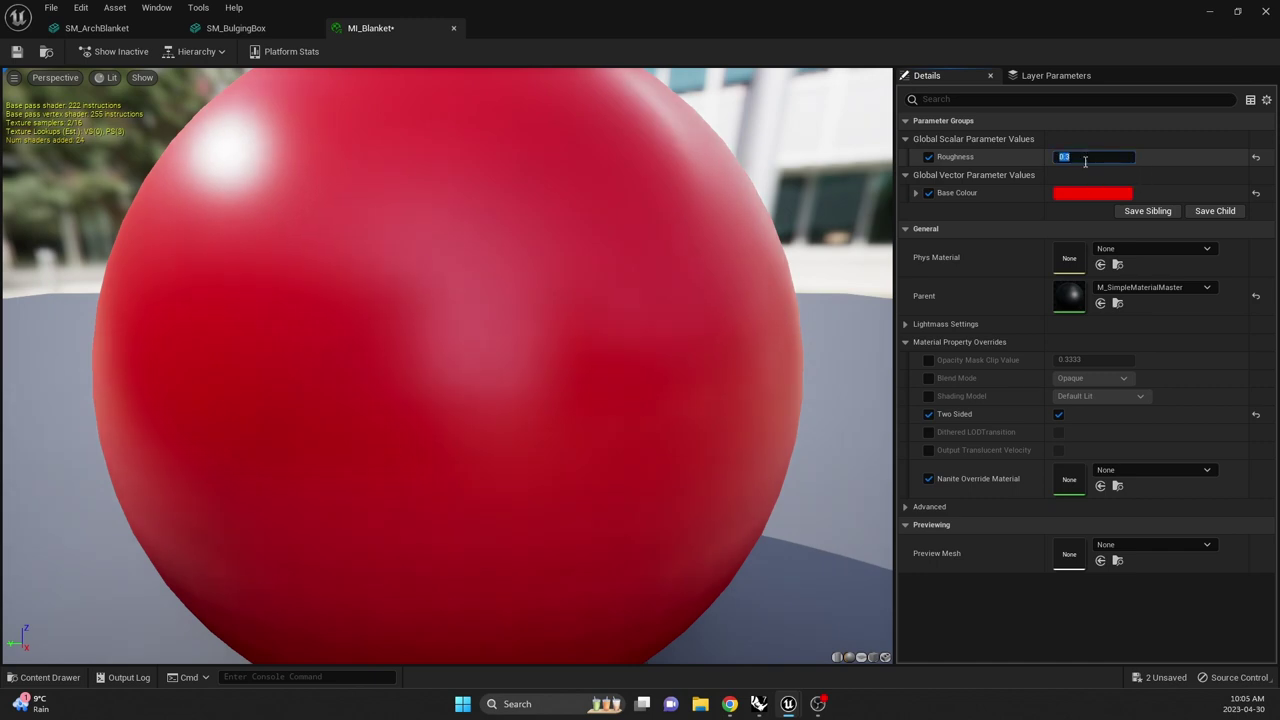
Change MI_Blanket's base colour to a magenta pink with hue 344, then save and close the material instance.
{"action": "left_click", "coordinate": [1085, 193]}
{"action": "left_click_drag", "start_coordinate": [983, 397], "coordinate": [1079, 397]}
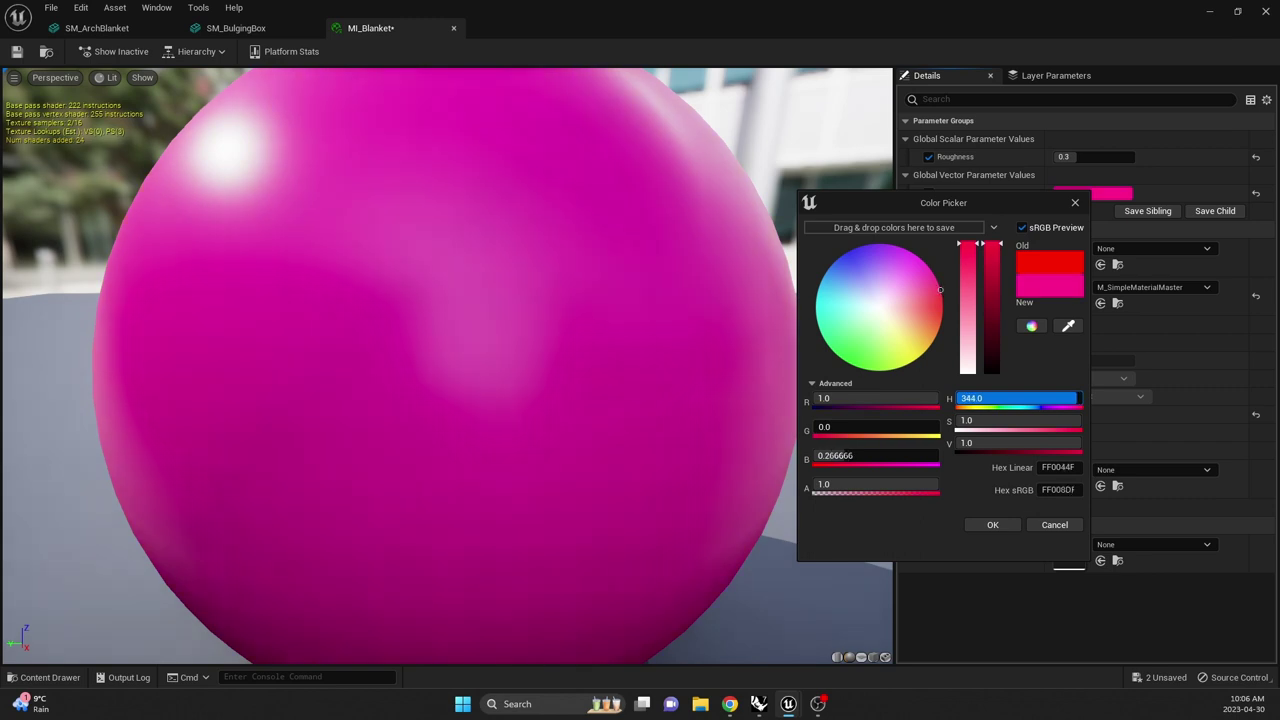
{"action": "left_click", "coordinate": [992, 525]}
{"action": "left_click", "coordinate": [16, 51]}
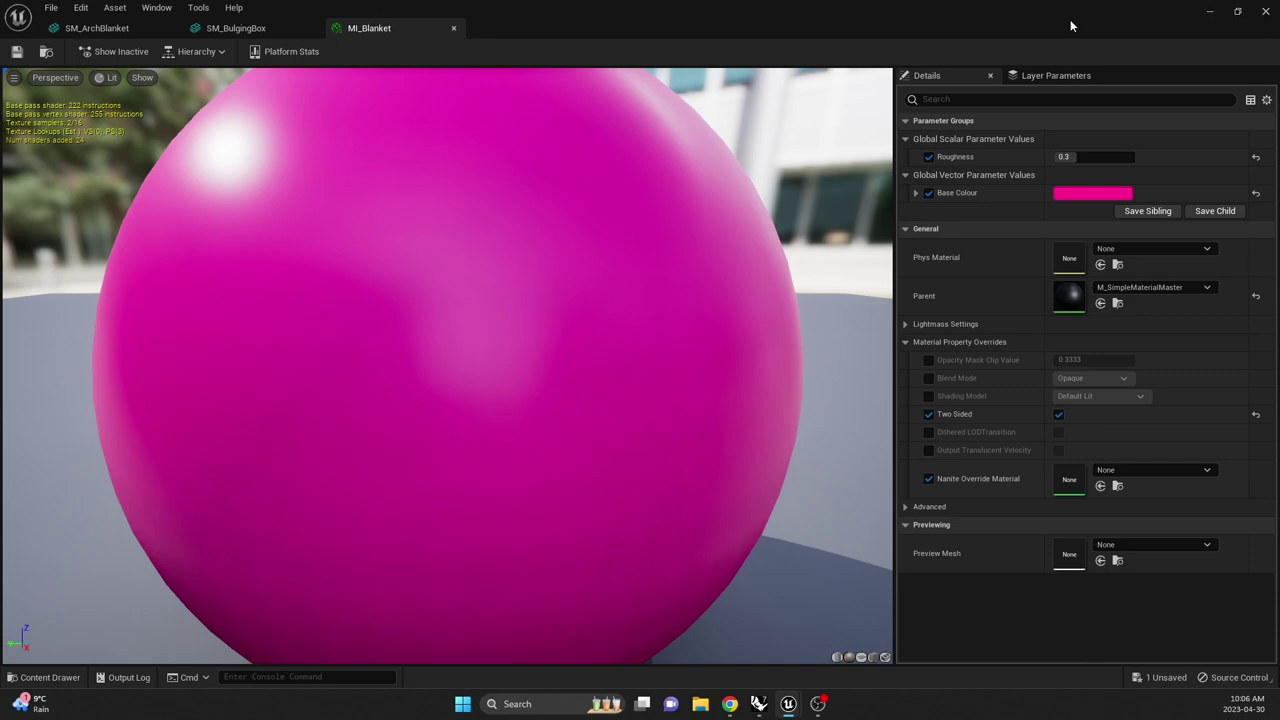
{"action": "left_click", "coordinate": [1266, 11]}
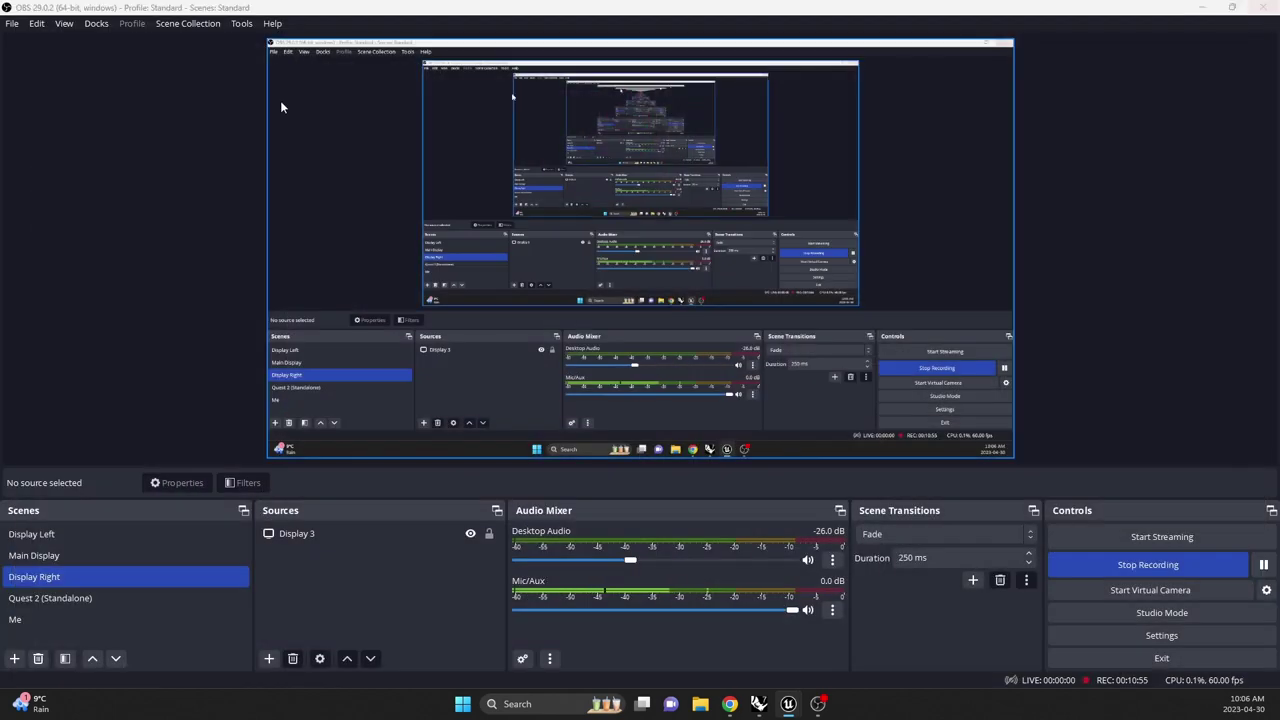
{"action": "left_click_drag", "start_coordinate": [482, 150], "coordinate": [950, 170], "text": "alt"}
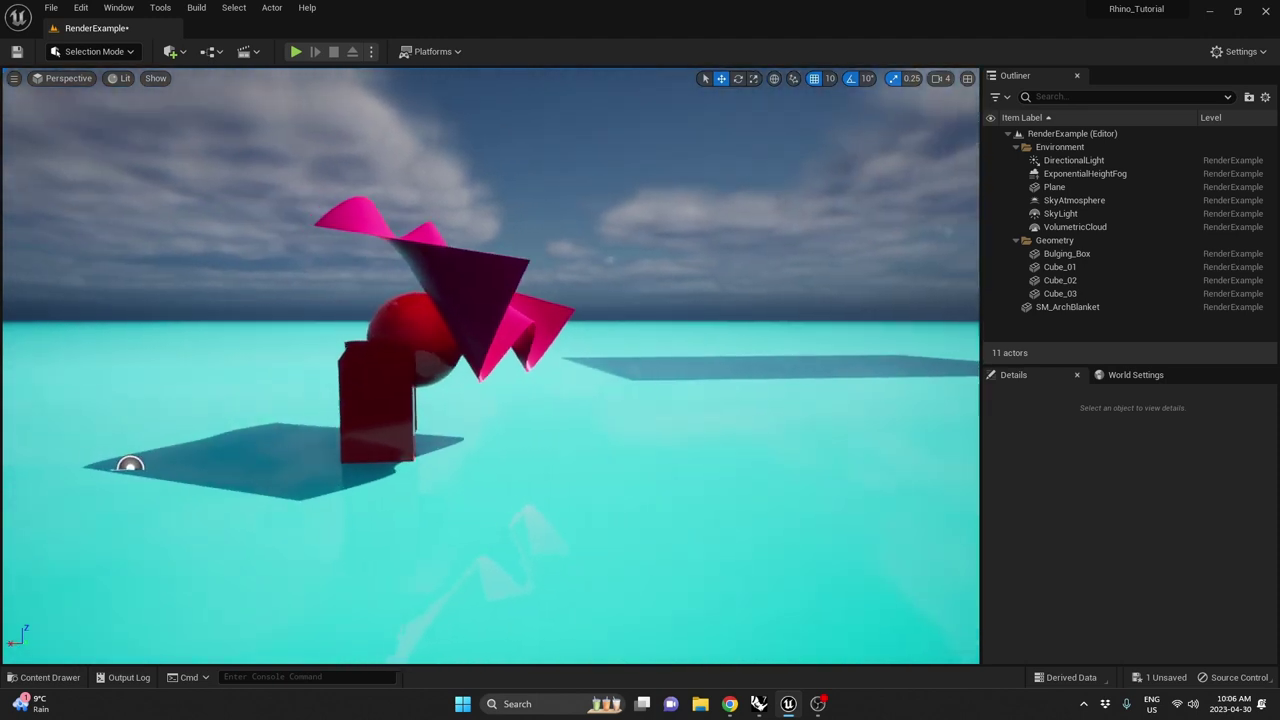
{"action": "left_click", "coordinate": [354, 204]}
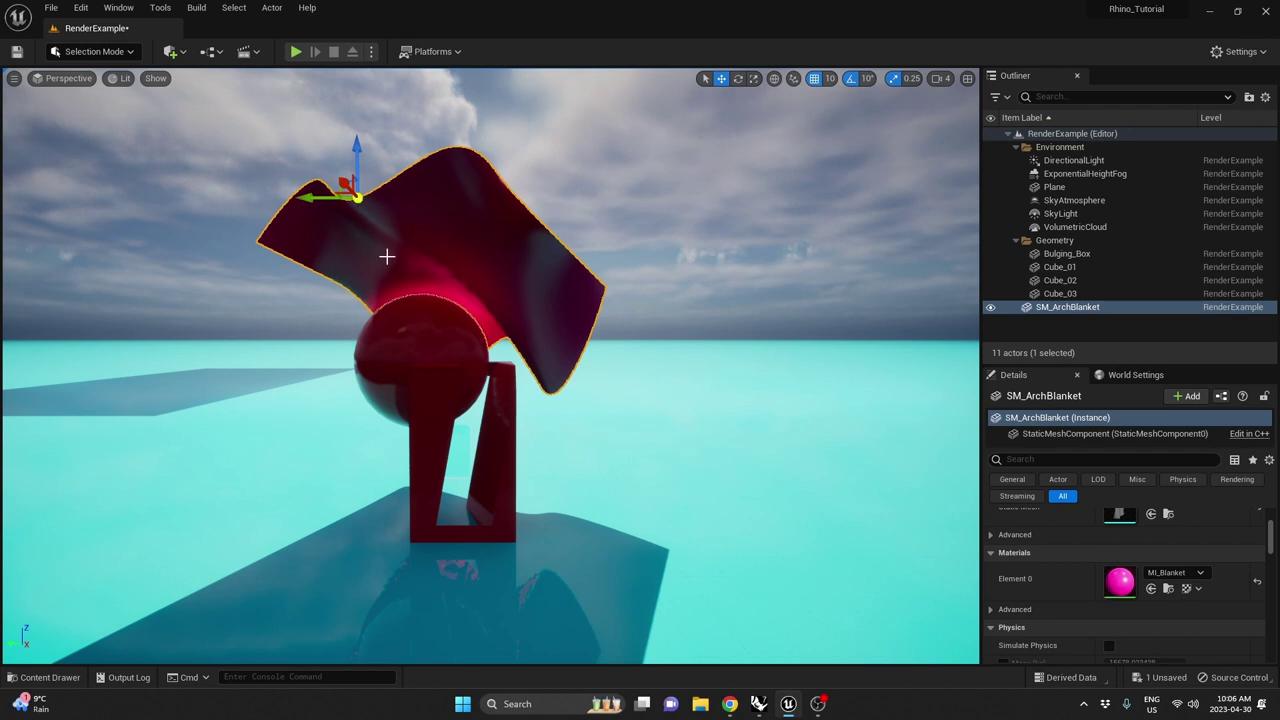
{"action": "left_click", "coordinate": [463, 386]}
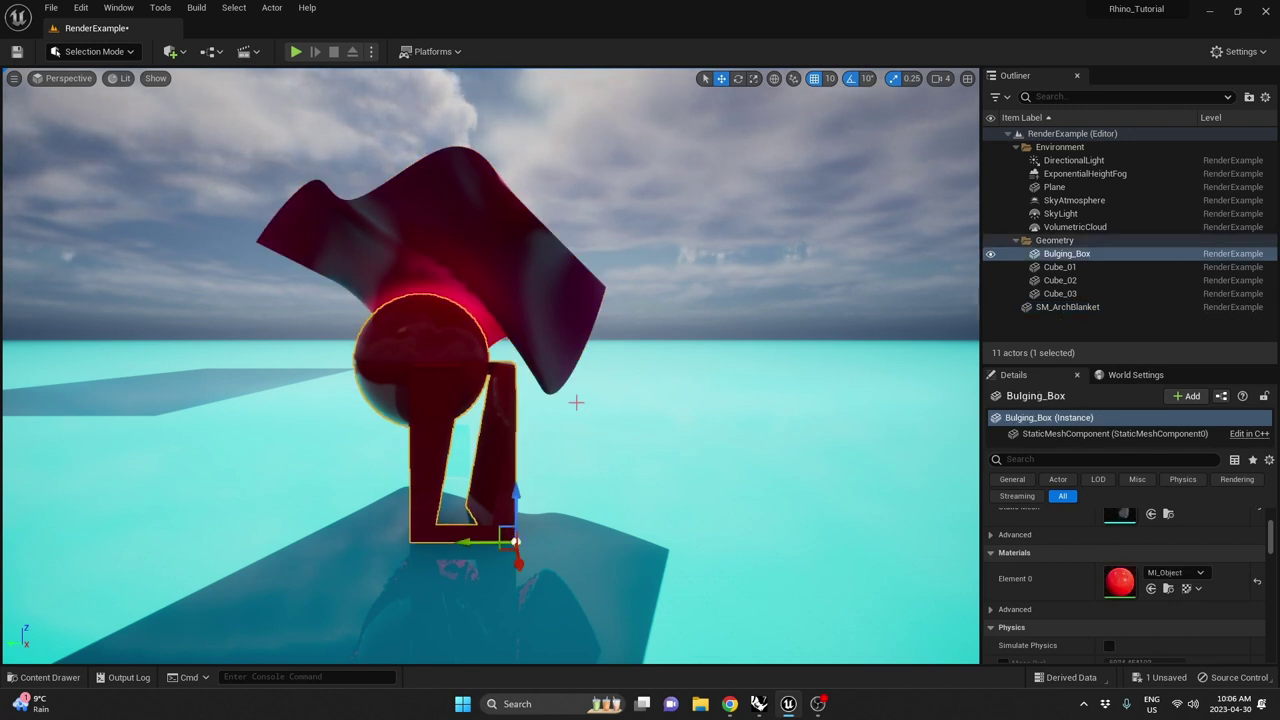
{"action": "key", "text": "Escape"}
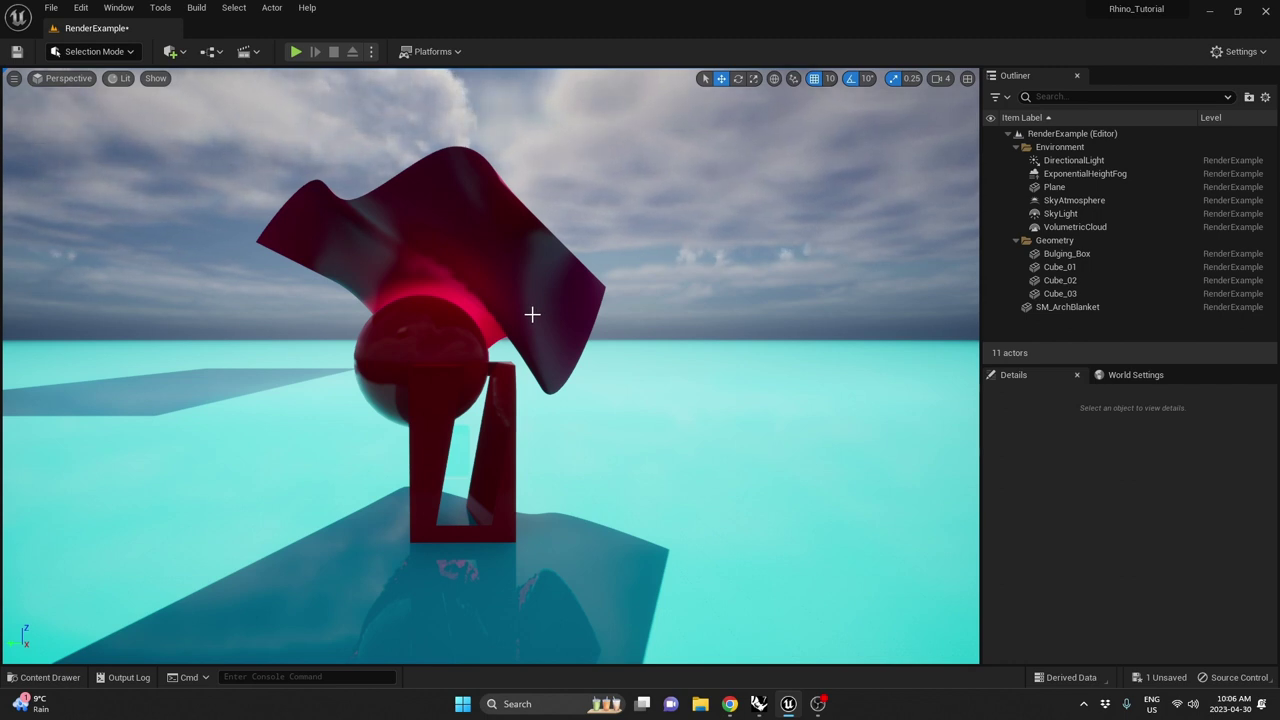
Create a Level Sequence named LS_FirstAnimation in the Cinematics folder.
{"action": "key", "text": "ctrl+space"}
{"action": "left_click", "coordinate": [112, 408]}
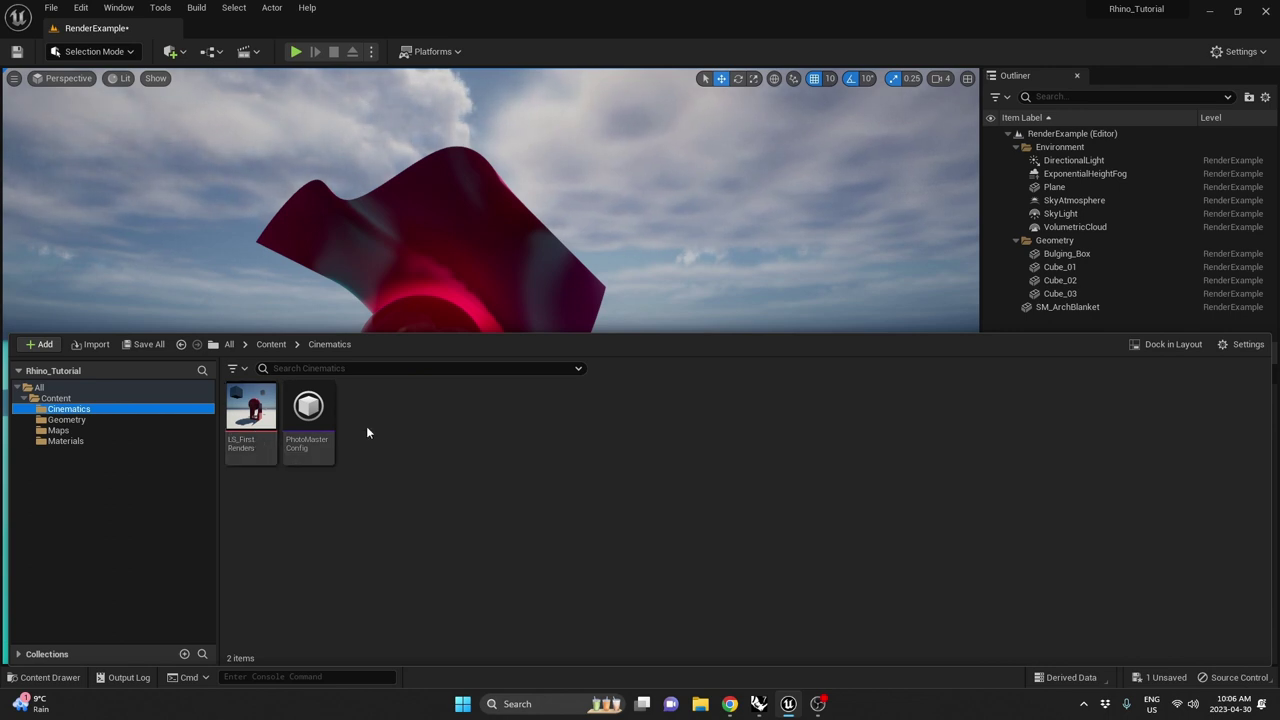
{"action": "right_click", "coordinate": [366, 426]}
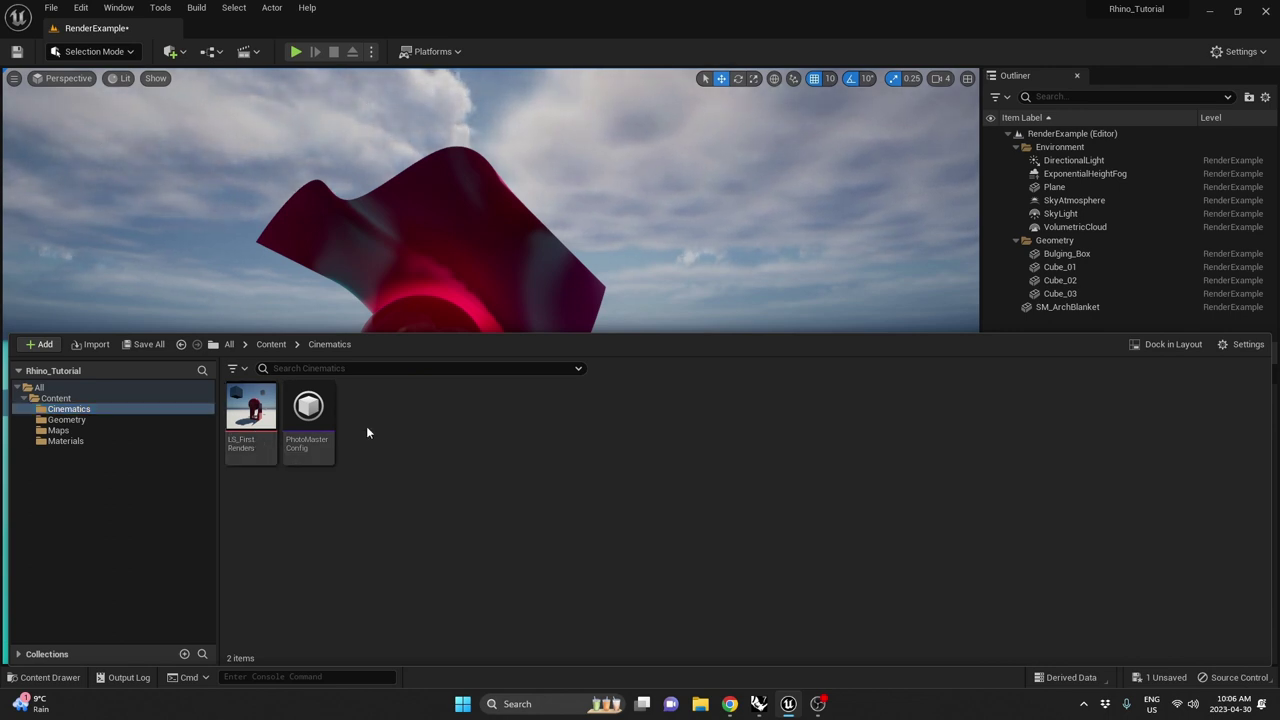
{"action": "mouse_move", "coordinate": [462, 469]}
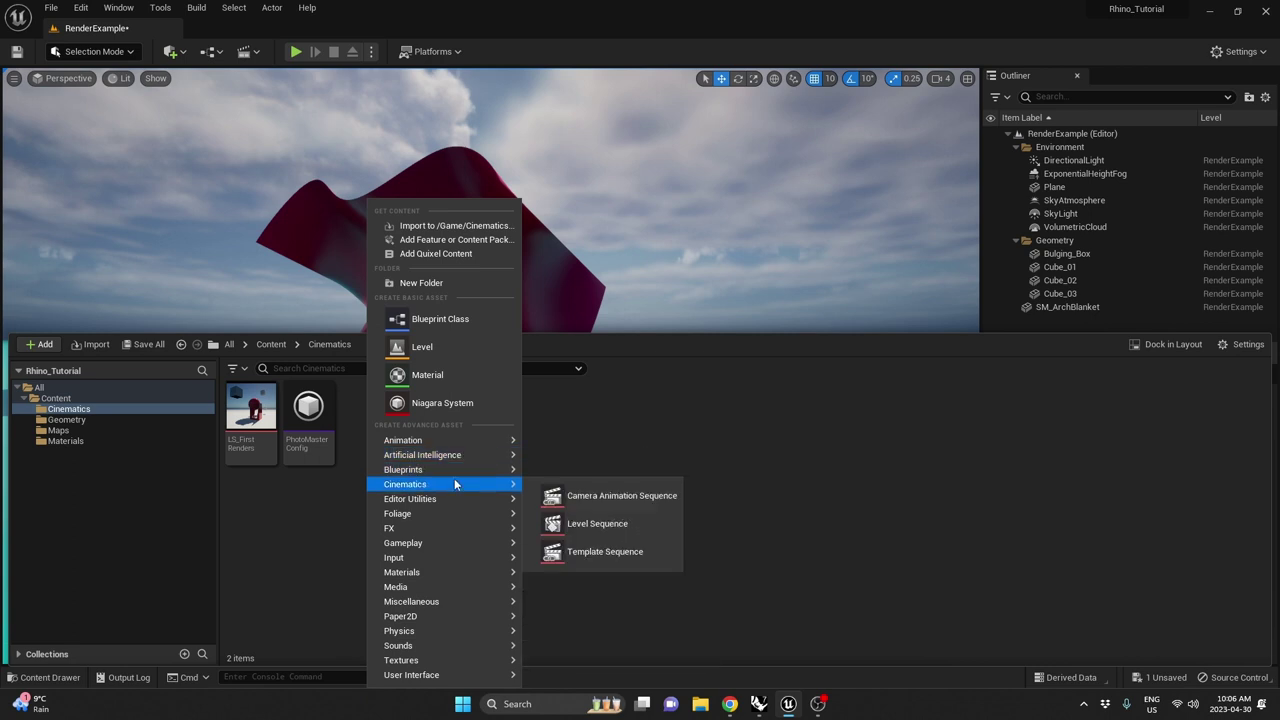
{"action": "left_click", "coordinate": [570, 487]}
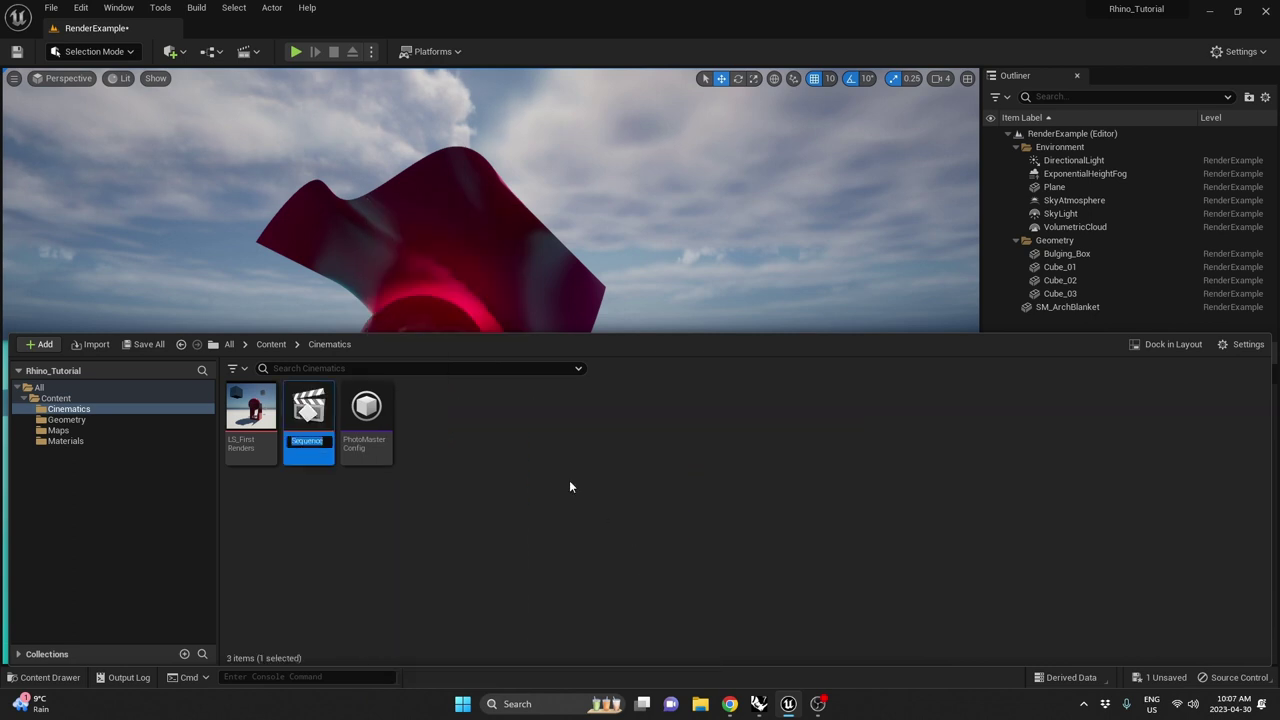
{"action": "type", "text": "LS_Fir"}
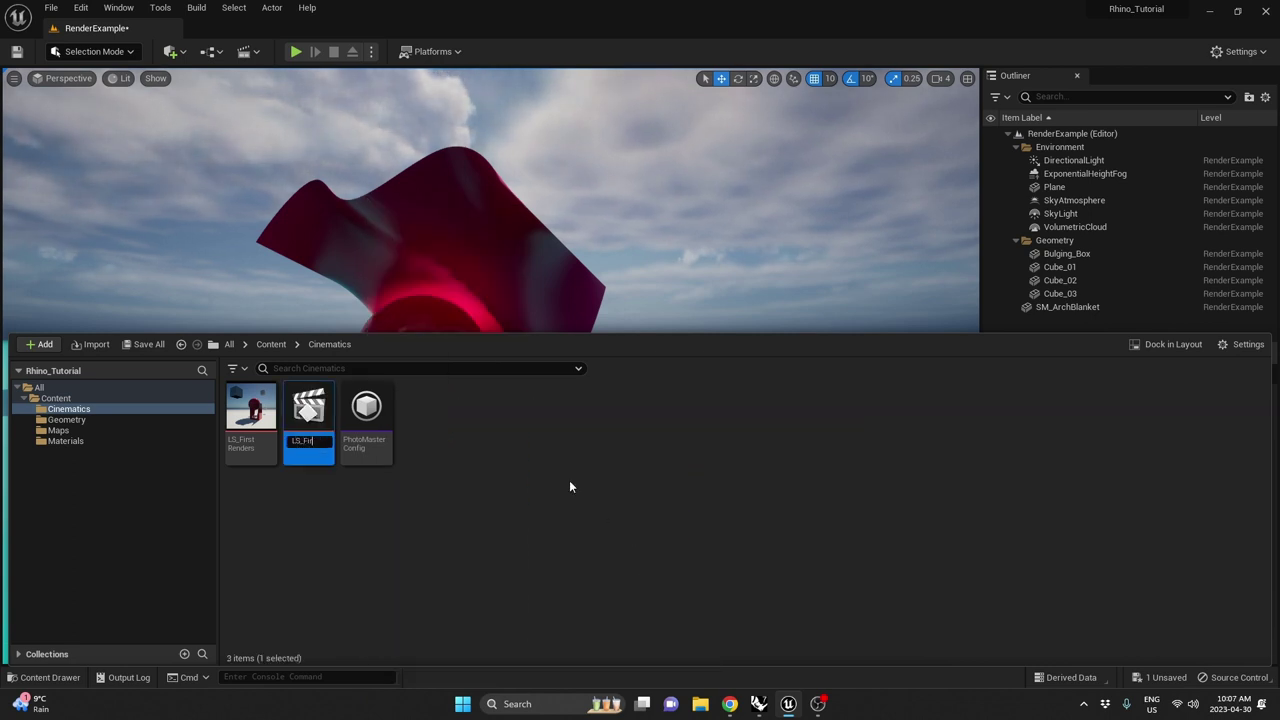
{"action": "type", "text": "stAni"}
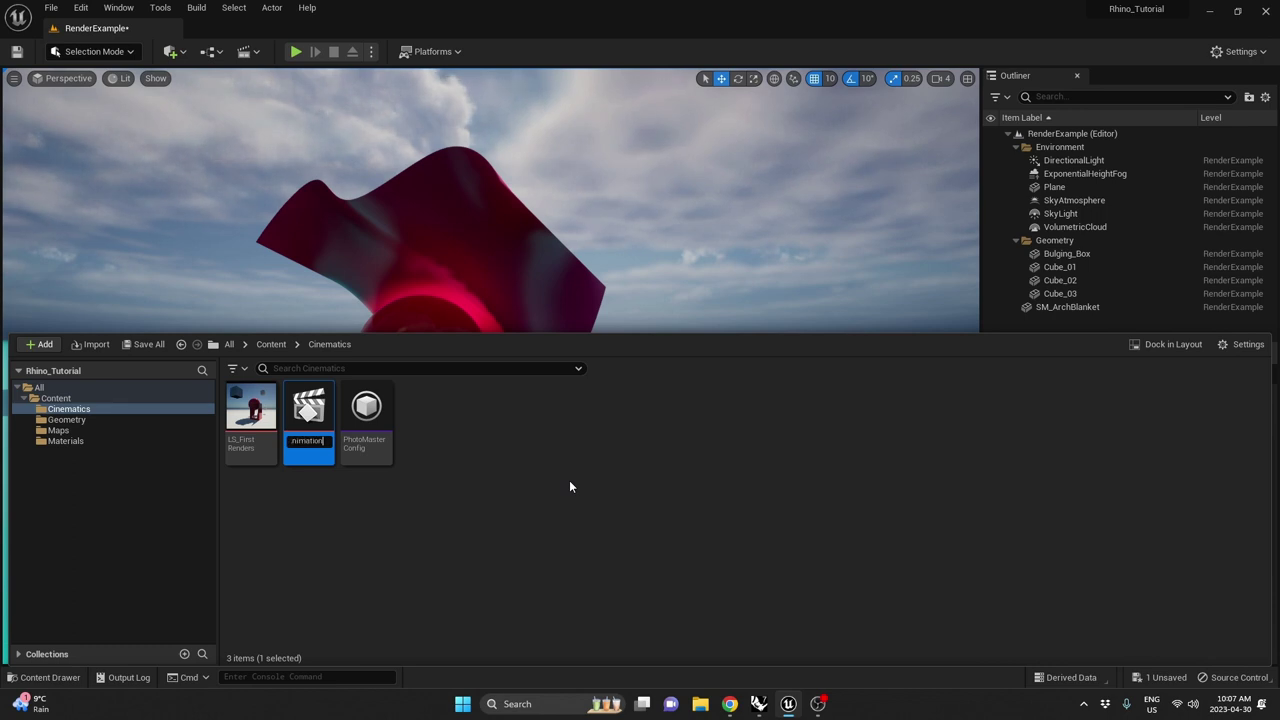
{"action": "key", "text": "Return"}
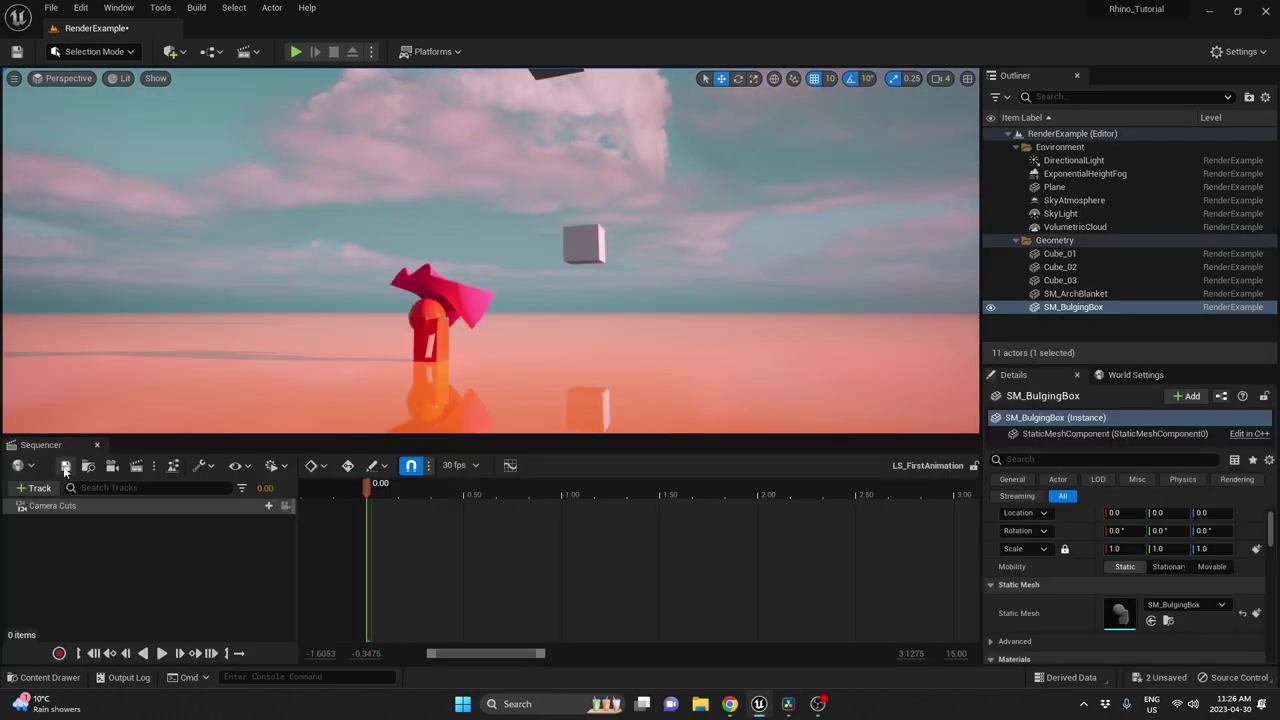
Add a cine camera to LS_FirstAnimation and aim it so the bulging box and blanket sit centred in the frame.
{"action": "left_click", "coordinate": [111, 466]}
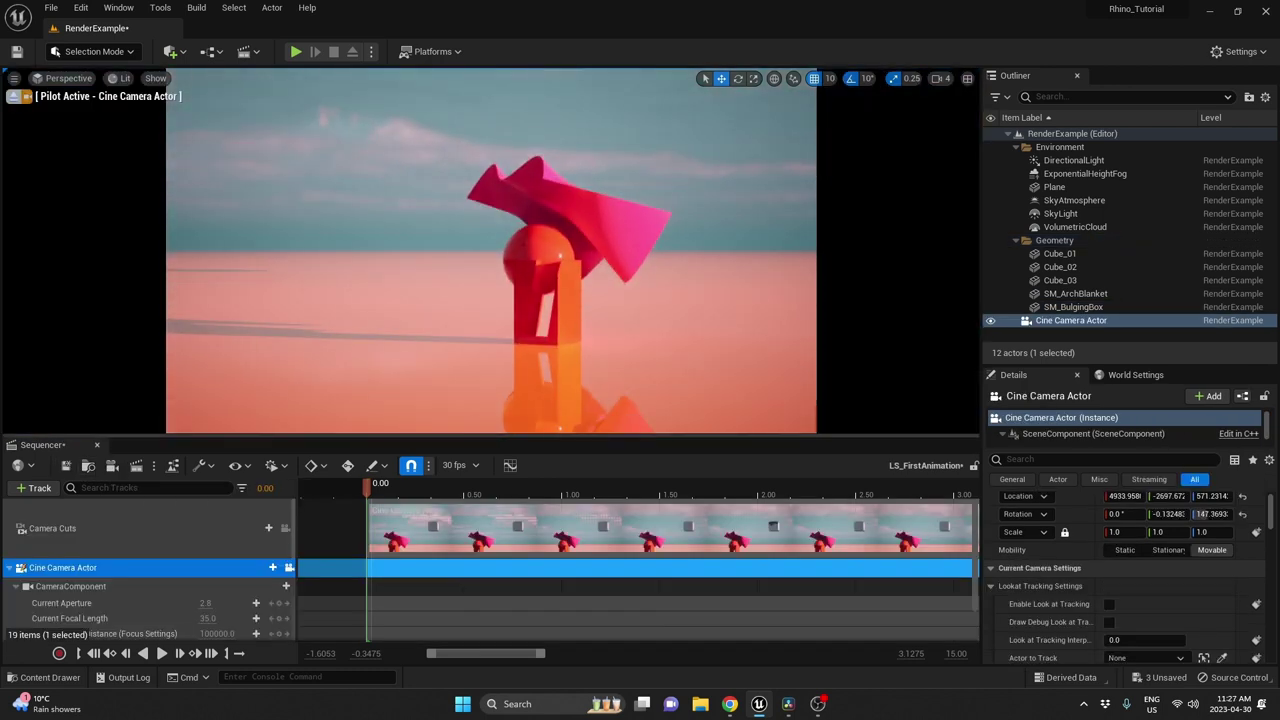
{"action": "right_click_drag", "start_coordinate": [491, 250], "coordinate": [520, 258]}
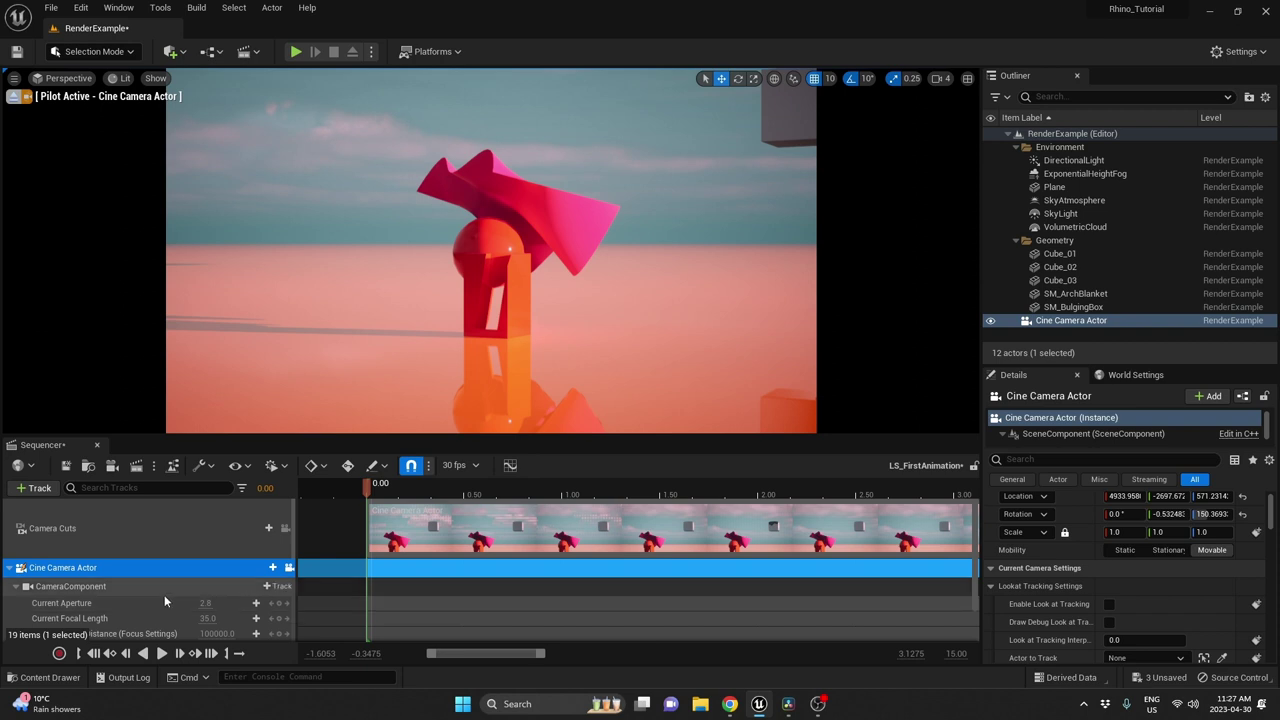
Collapse the camera's component properties in the sequence and rename the camera as CA_QuickAnimation.
{"action": "scroll", "coordinate": [148, 598], "scroll_direction": "down", "scroll_amount": 1}
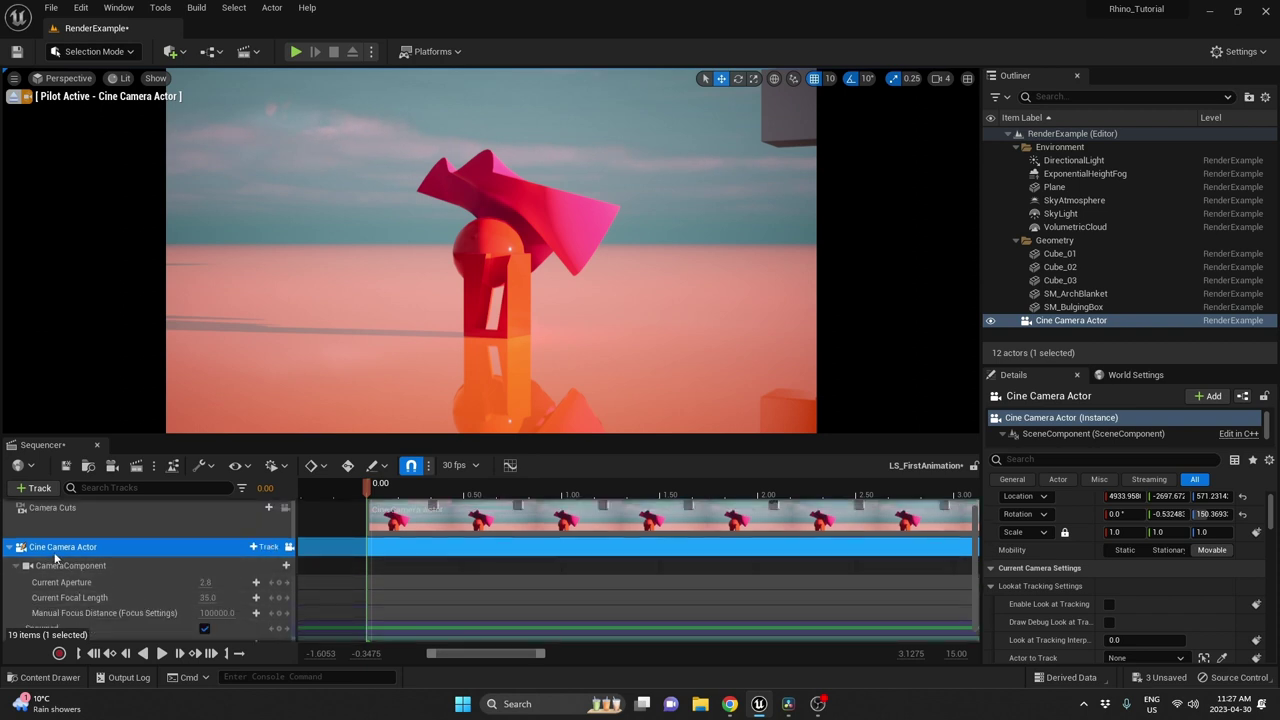
{"action": "scroll", "coordinate": [146, 584], "scroll_direction": "down", "scroll_amount": 1}
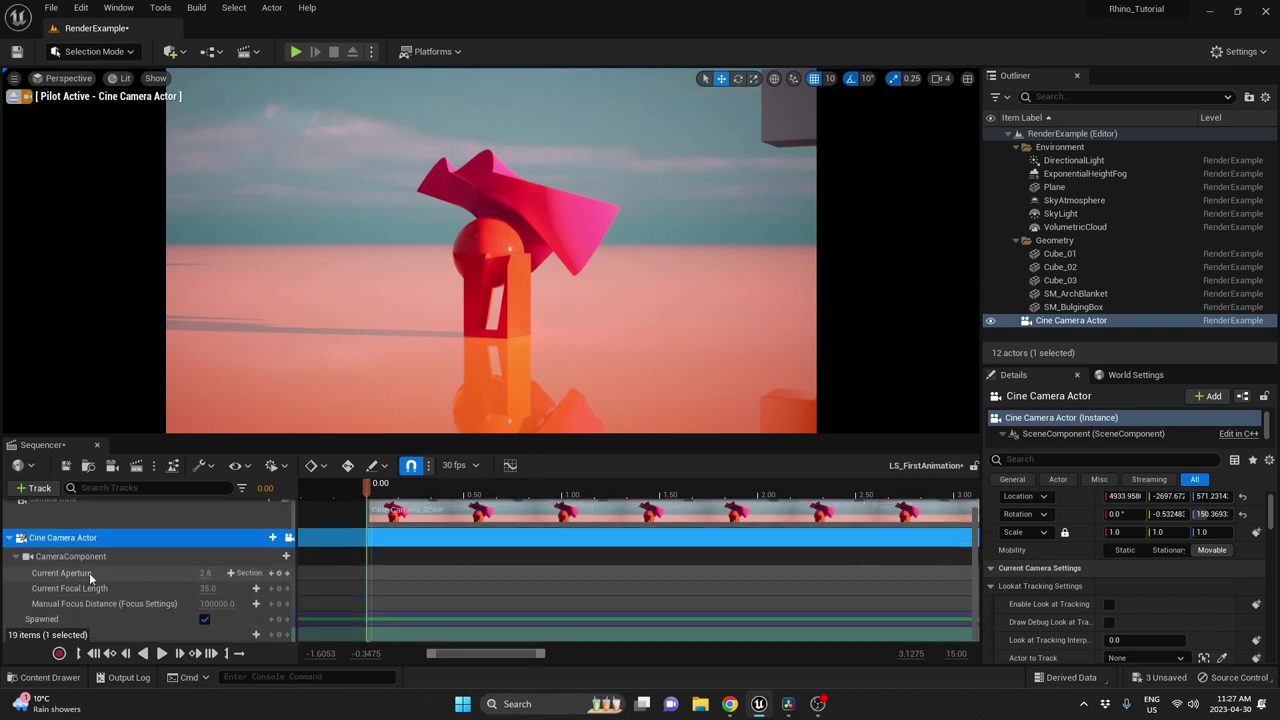
{"action": "left_click", "coordinate": [16, 557]}
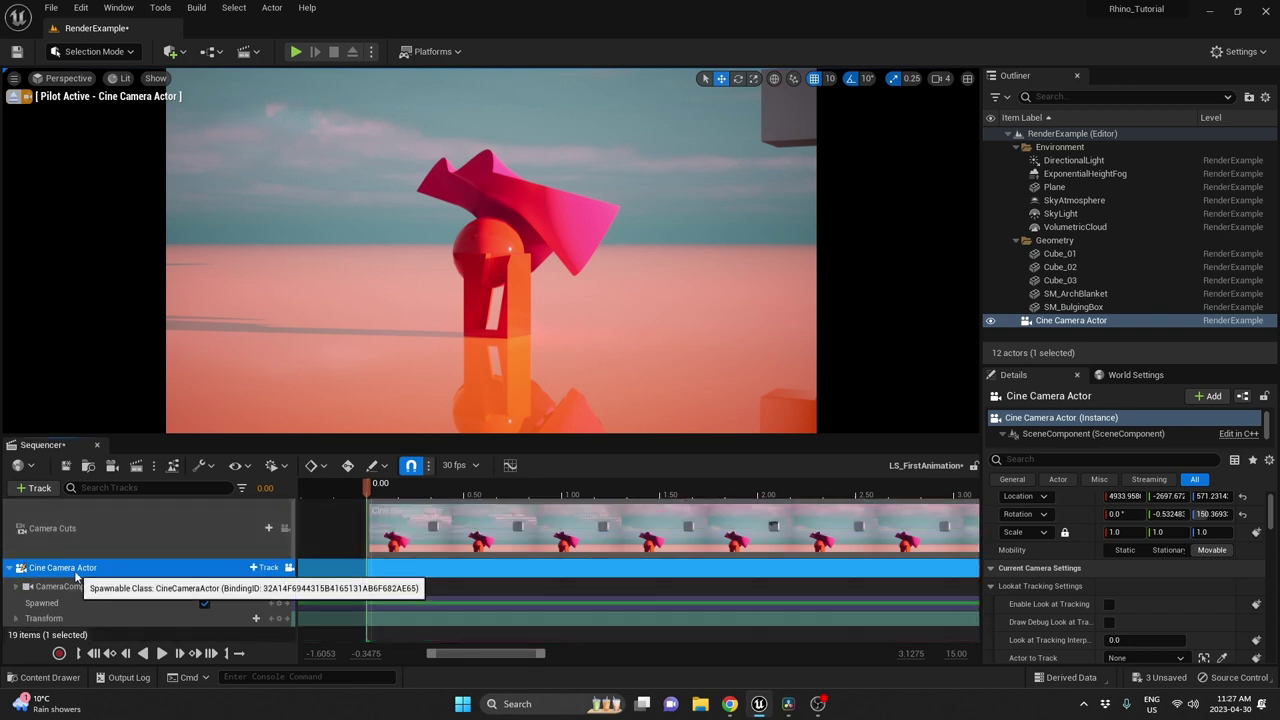
{"action": "double_click", "coordinate": [75, 568]}
{"action": "type", "text": "CA"}
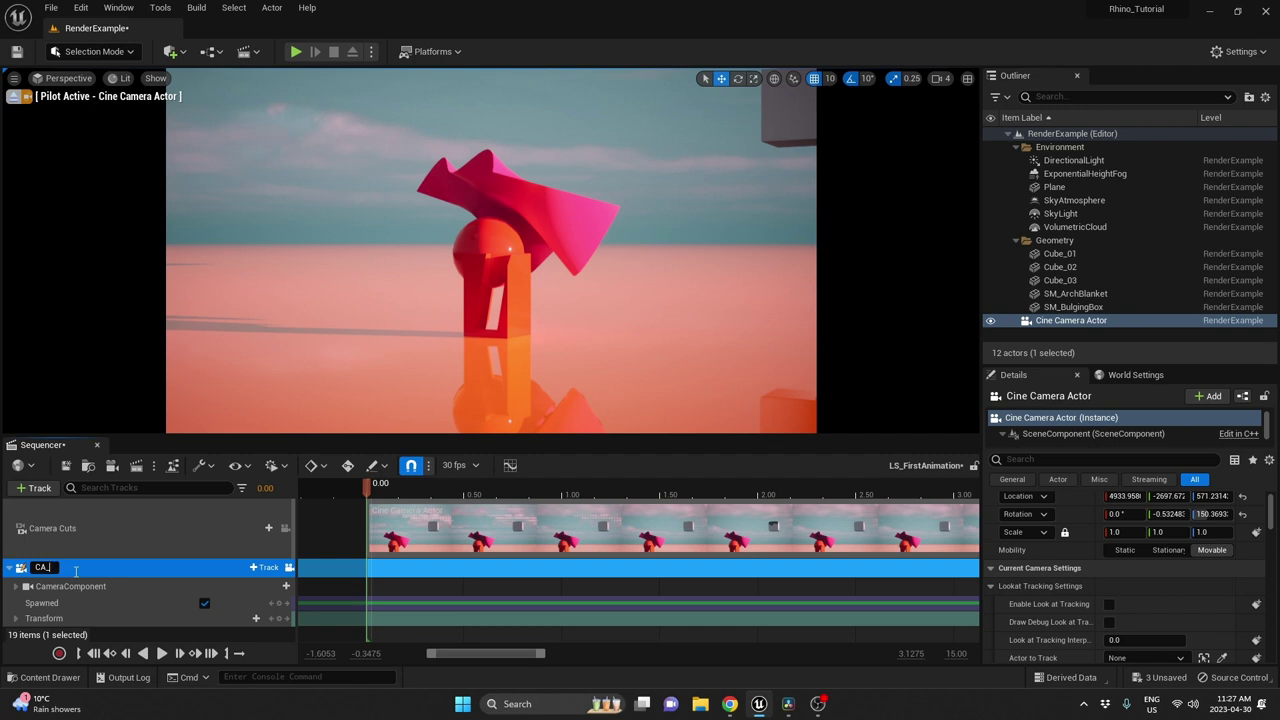
{"action": "type", "text": "_QuickAnimation"}
{"action": "key", "text": "Return"}
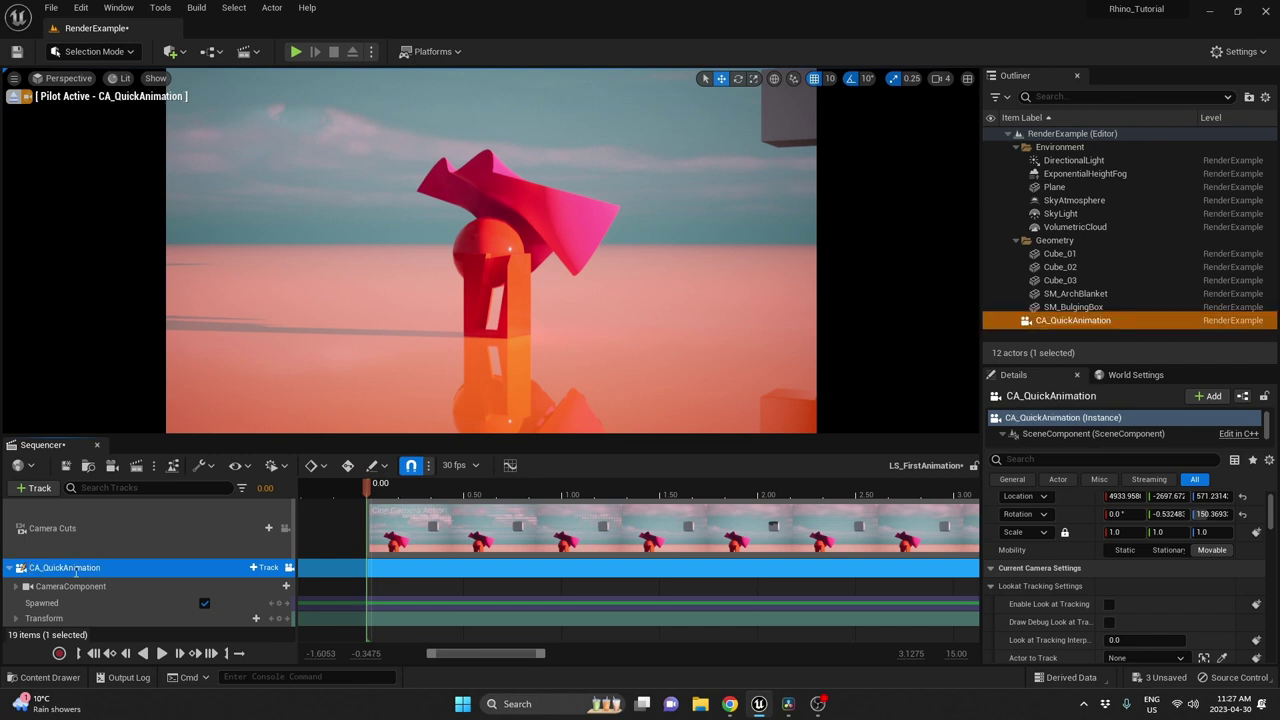
Show the whole length of the camera cut in the sequence timeline.
{"action": "left_click", "coordinate": [16, 619]}
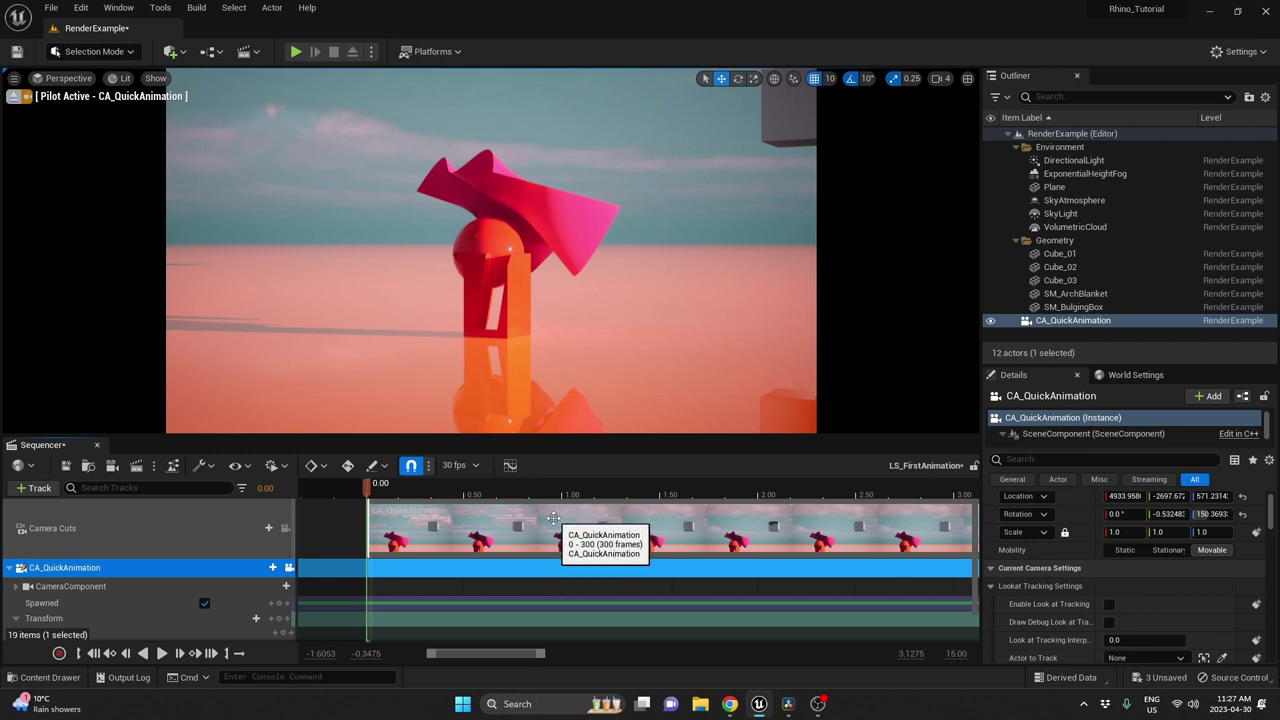
{"action": "scroll", "coordinate": [553, 518], "scroll_direction": "down", "scroll_amount": 5, "text": "ctrl"}
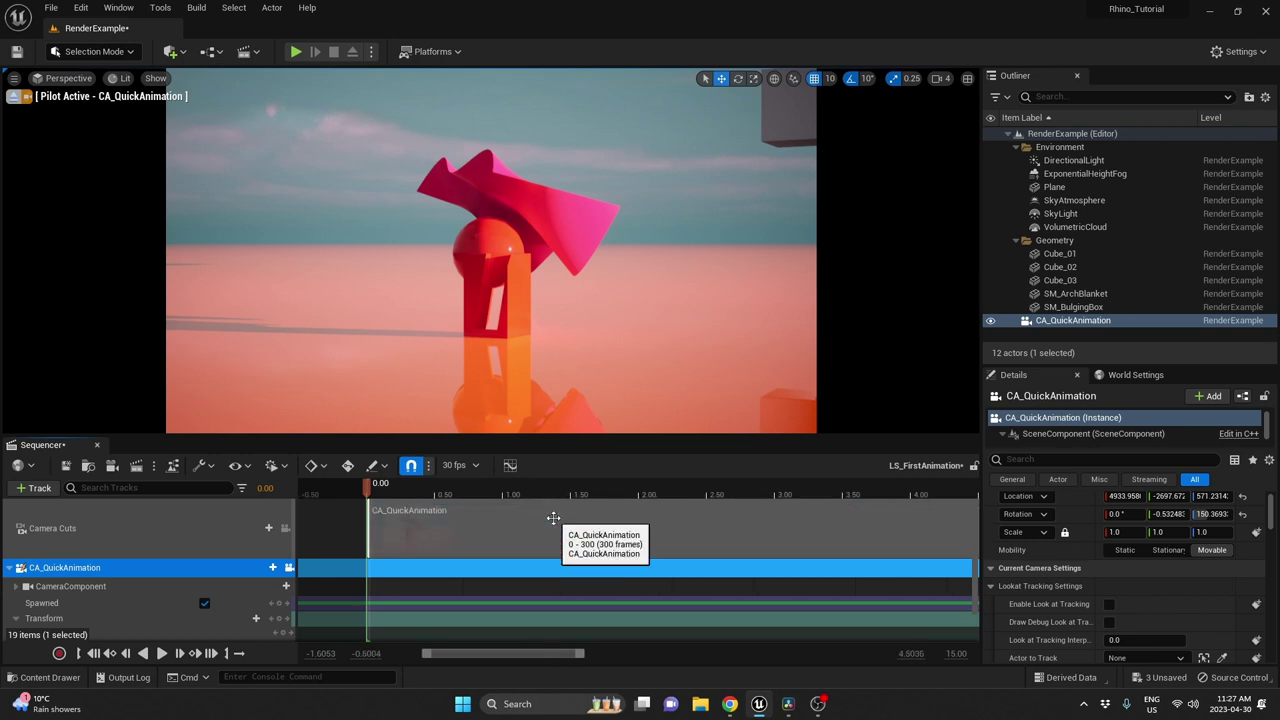
{"action": "scroll", "coordinate": [553, 518], "scroll_direction": "down", "scroll_amount": 4, "text": "ctrl"}
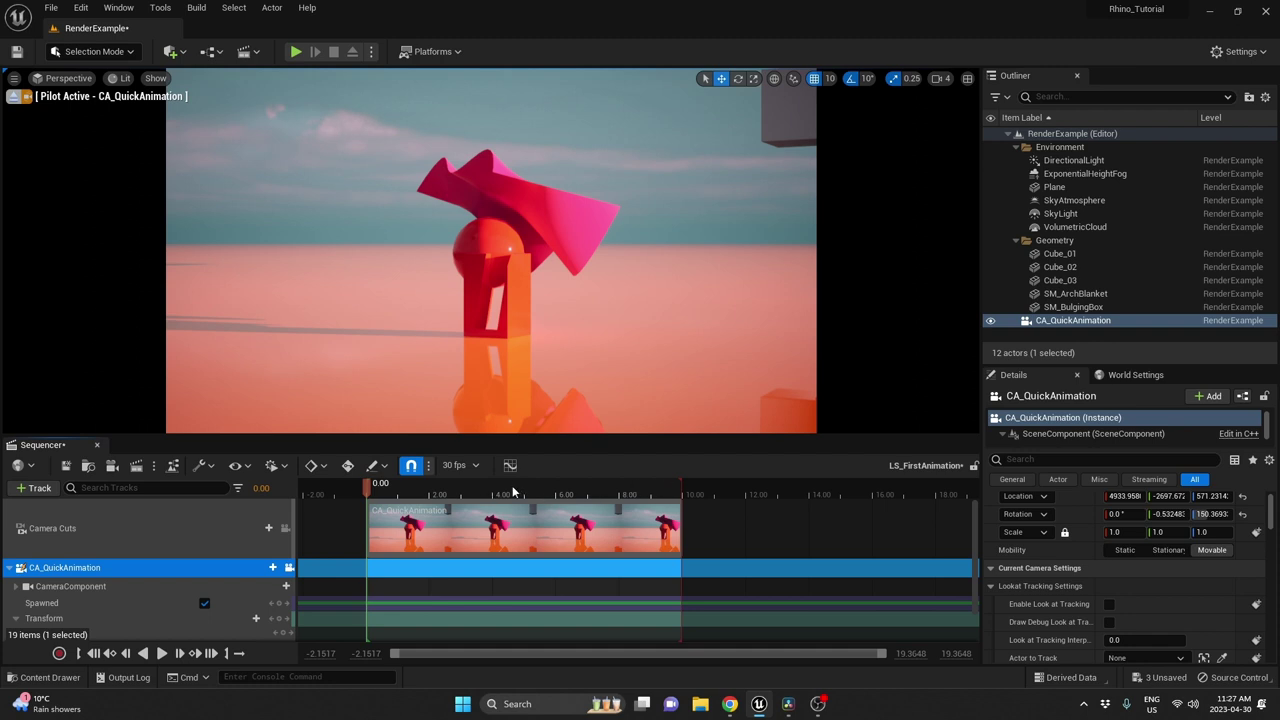
Check the sequence's playback range and display rate options, with Seconds selected as the time display.
{"action": "left_click", "coordinate": [285, 467]}
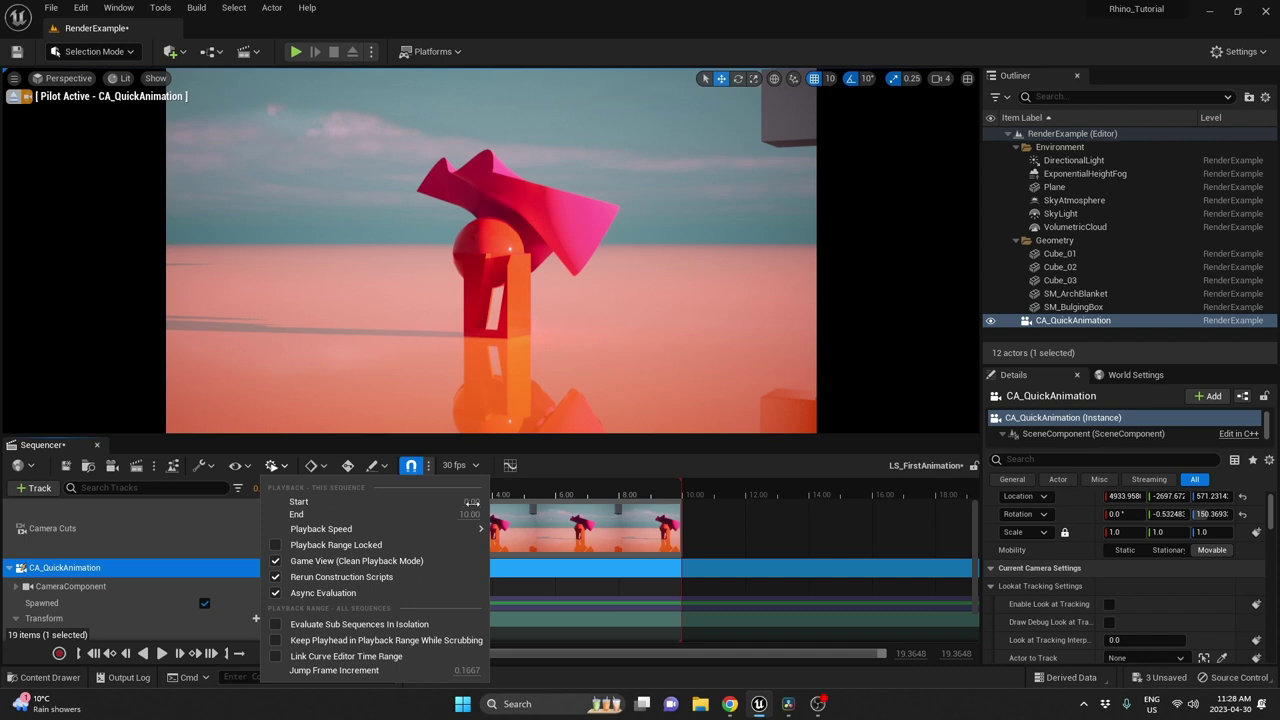
{"action": "left_click", "coordinate": [475, 467]}
{"action": "mouse_move", "coordinate": [538, 401]}
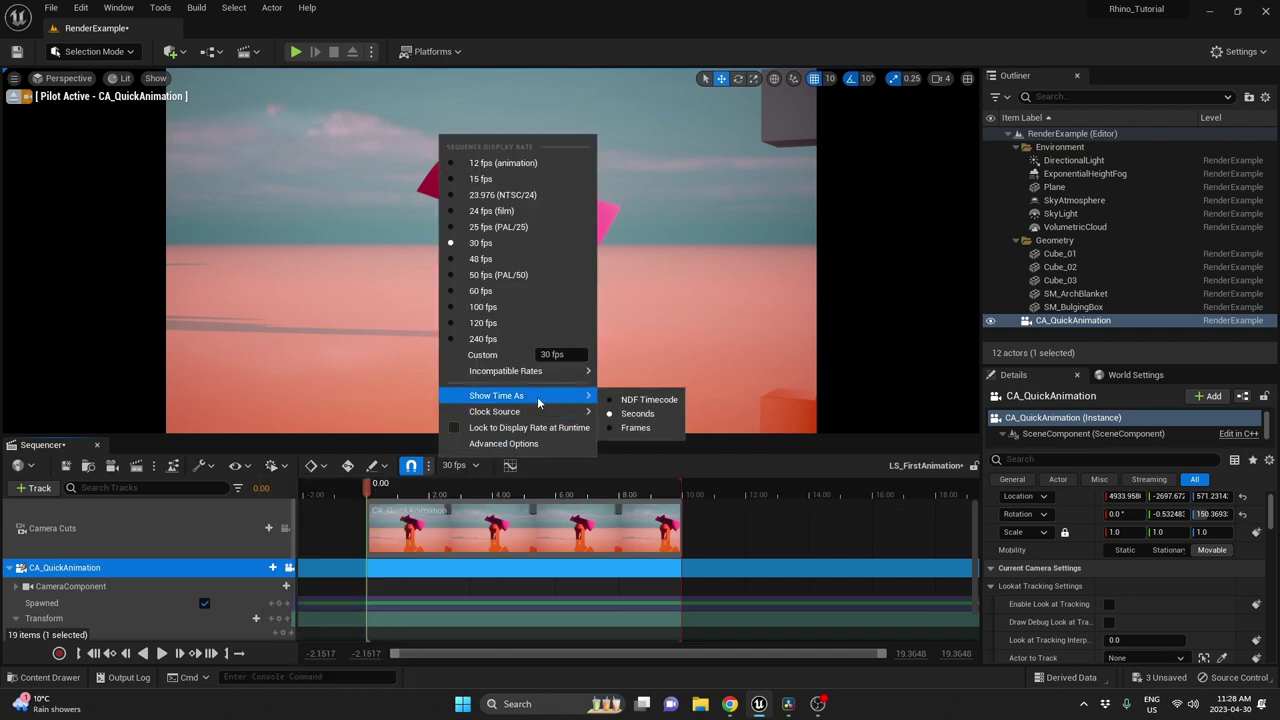
{"action": "left_click", "coordinate": [637, 414]}
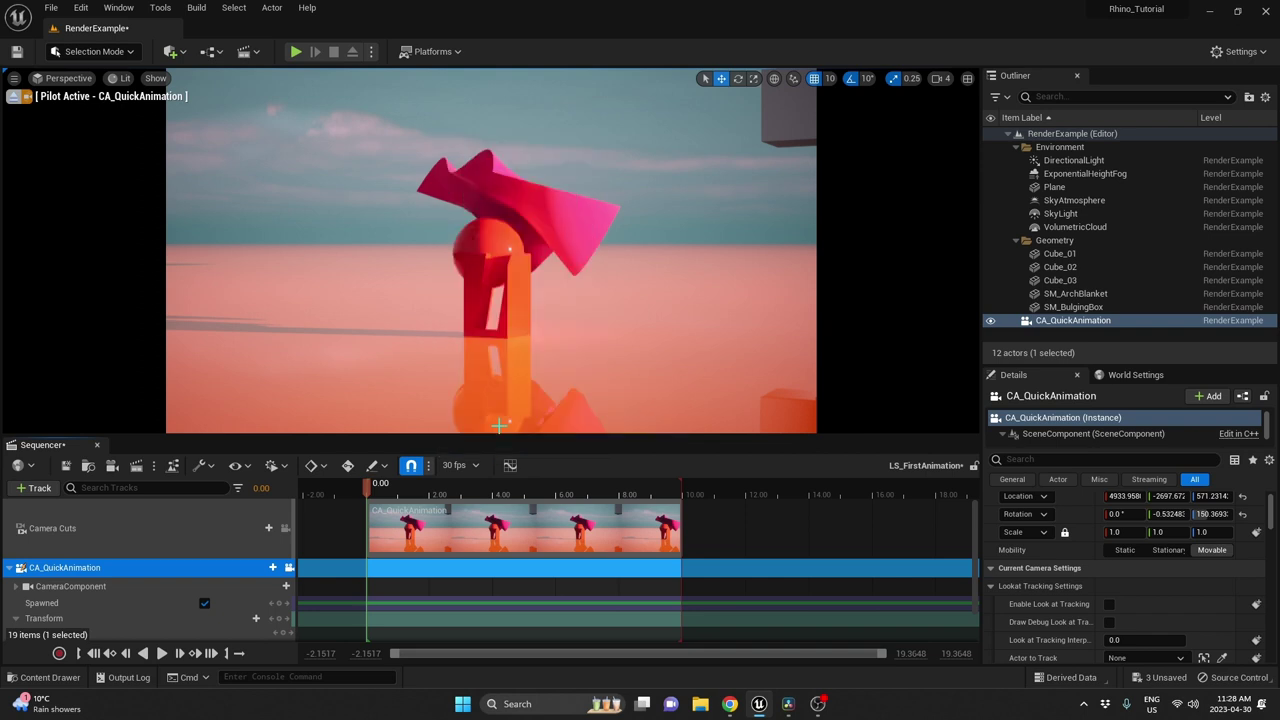
{"action": "left_click", "coordinate": [283, 467]}
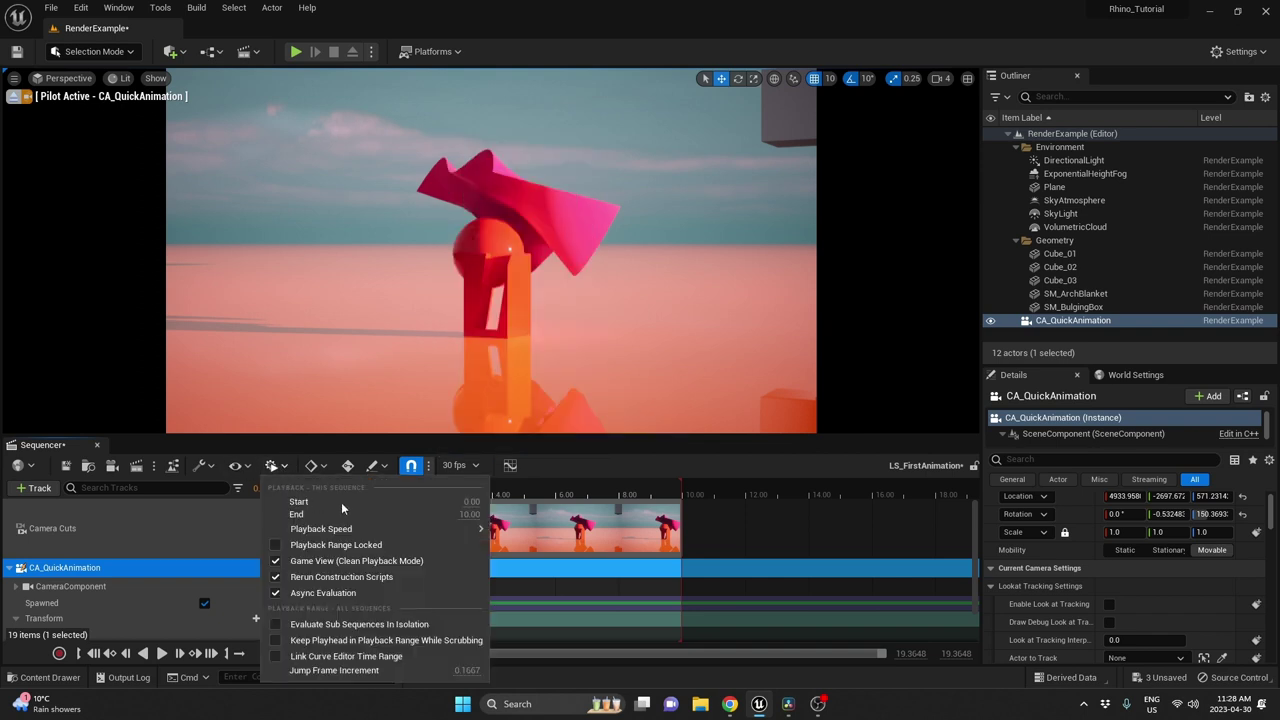
{"action": "left_click", "coordinate": [489, 492]}
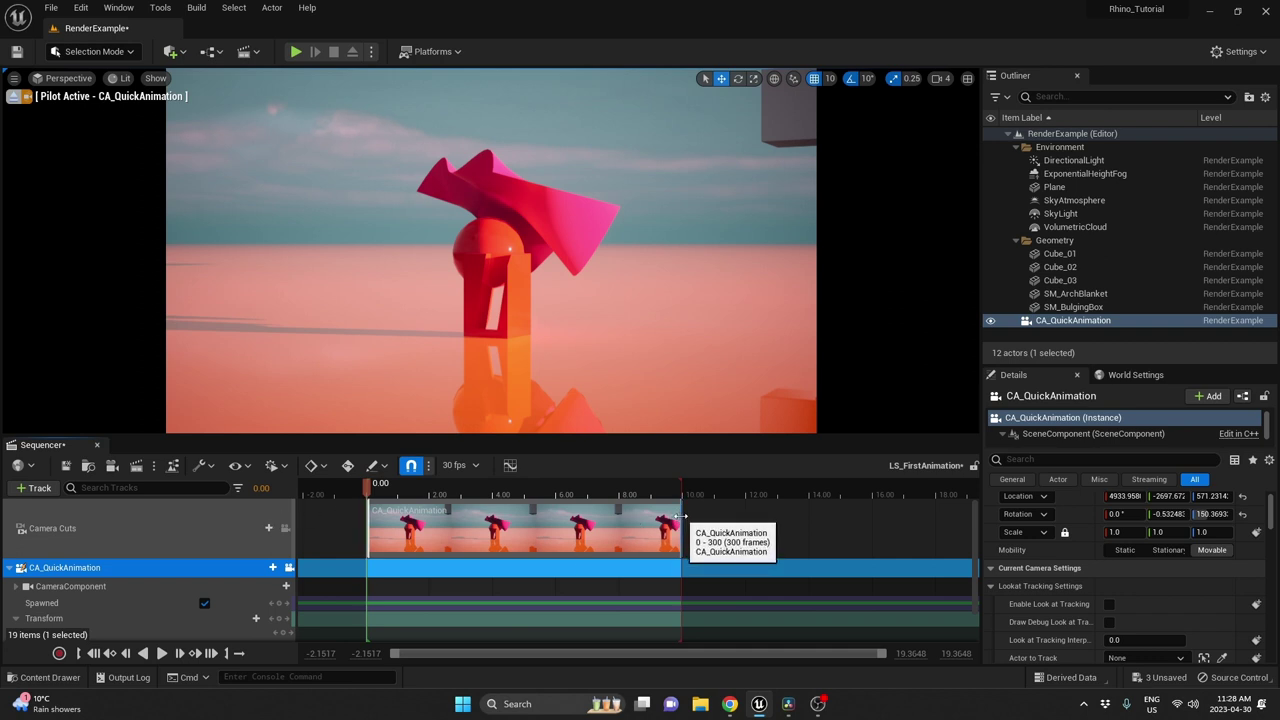
{"action": "mouse_move", "coordinate": [681, 515]}
{"action": "left_mouse_down"}
{"action": "mouse_move", "coordinate": [525, 515]}
{"action": "mouse_move", "coordinate": [678, 517]}
{"action": "left_mouse_up"}
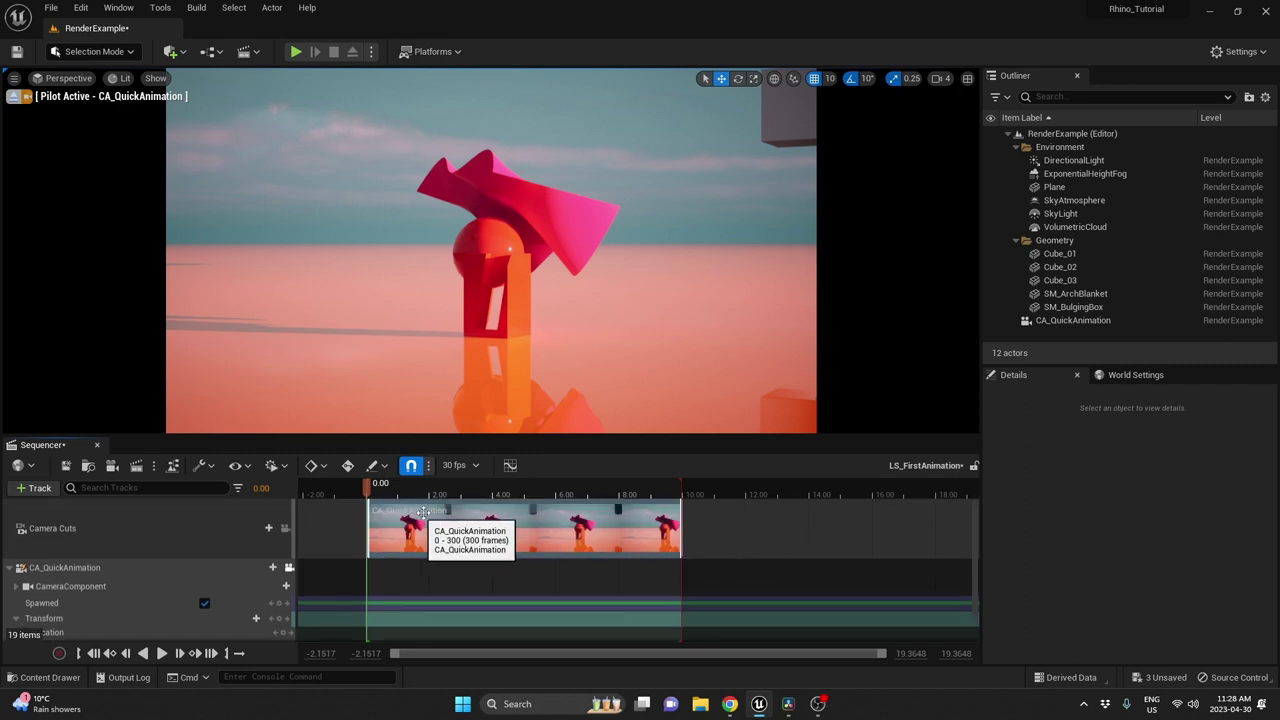
Fly the piloted camera behind the models and tilt it down for a distant opening view showing the sun's reflection on the ground.
{"action": "scroll", "coordinate": [515, 525], "scroll_direction": "down", "scroll_amount": 1}
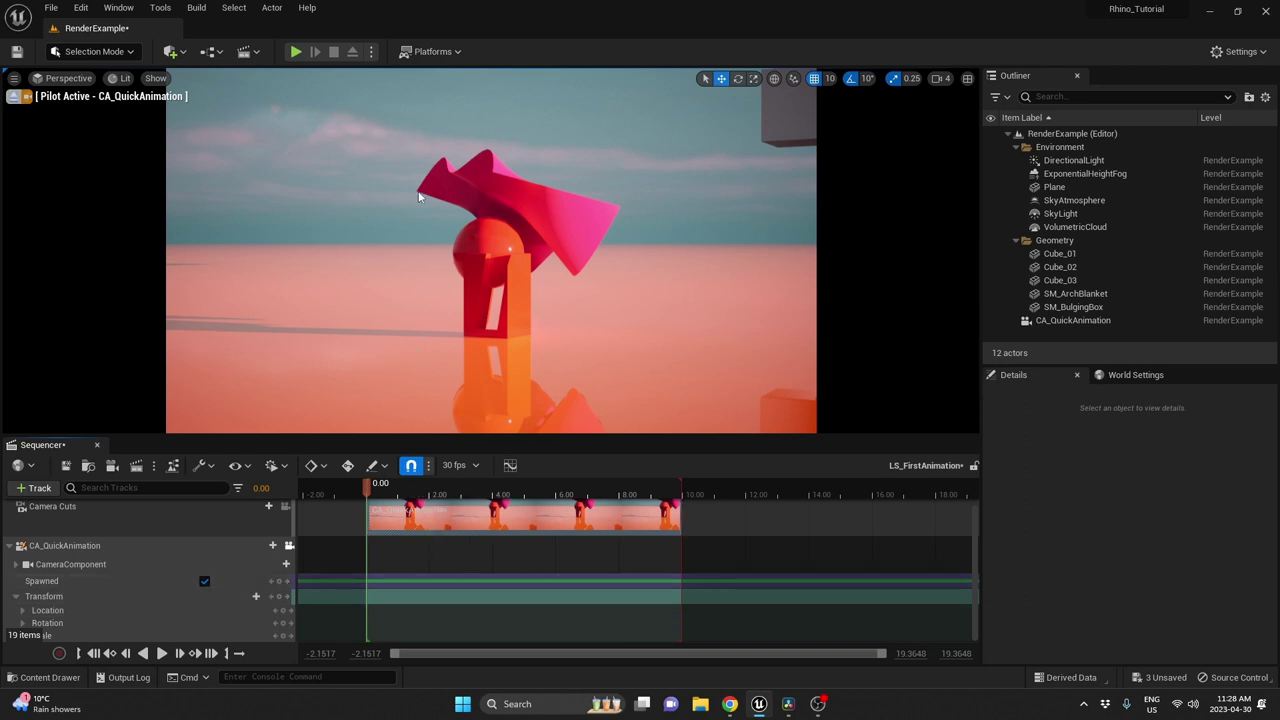
{"action": "key", "text": "s"}
{"action": "right_click_drag", "start_coordinate": [546, 293], "coordinate": [770, 270]}
{"action": "key", "text": "w"}
{"action": "key", "text": "a"}
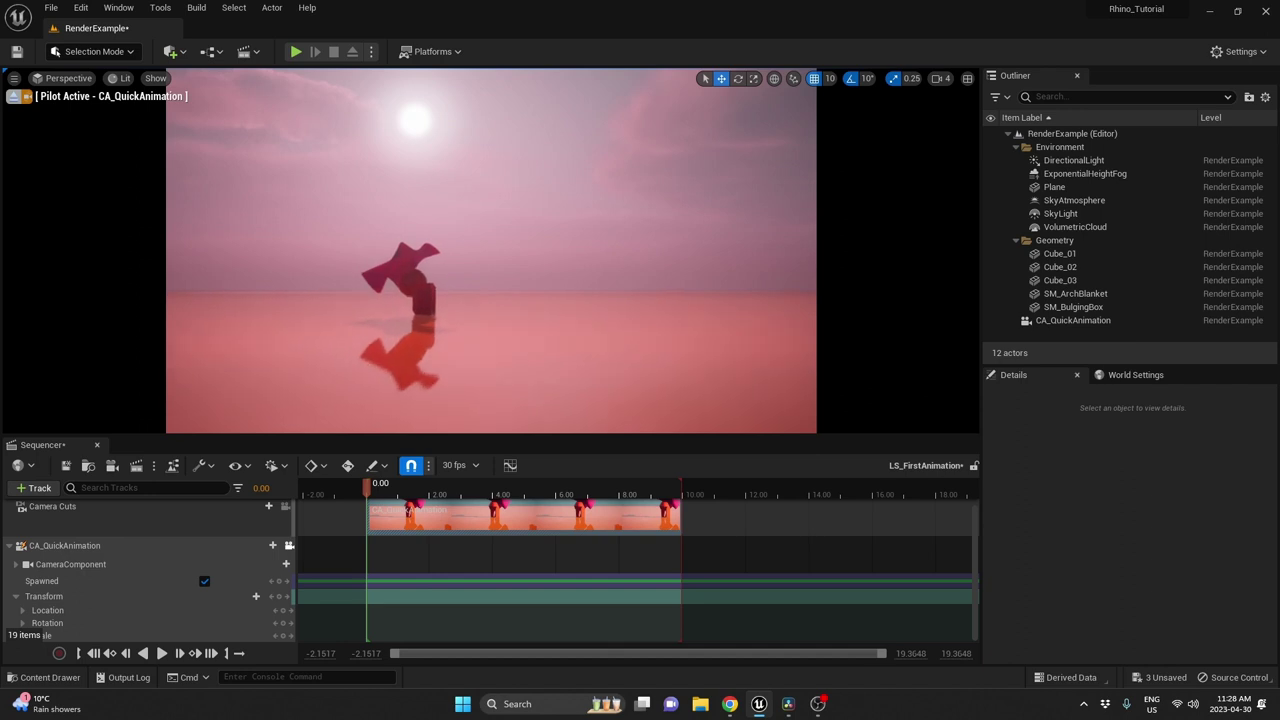
{"action": "key", "text": "w"}
{"action": "mouse_move", "coordinate": [770, 270]}
{"action": "right_mouse_down"}
{"action": "mouse_move", "coordinate": [745, 305]}
{"action": "mouse_move", "coordinate": [744, 415]}
{"action": "mouse_move", "coordinate": [750, 275]}
{"action": "mouse_move", "coordinate": [738, 335]}
{"action": "right_mouse_up"}
{"action": "key", "text": "s"}
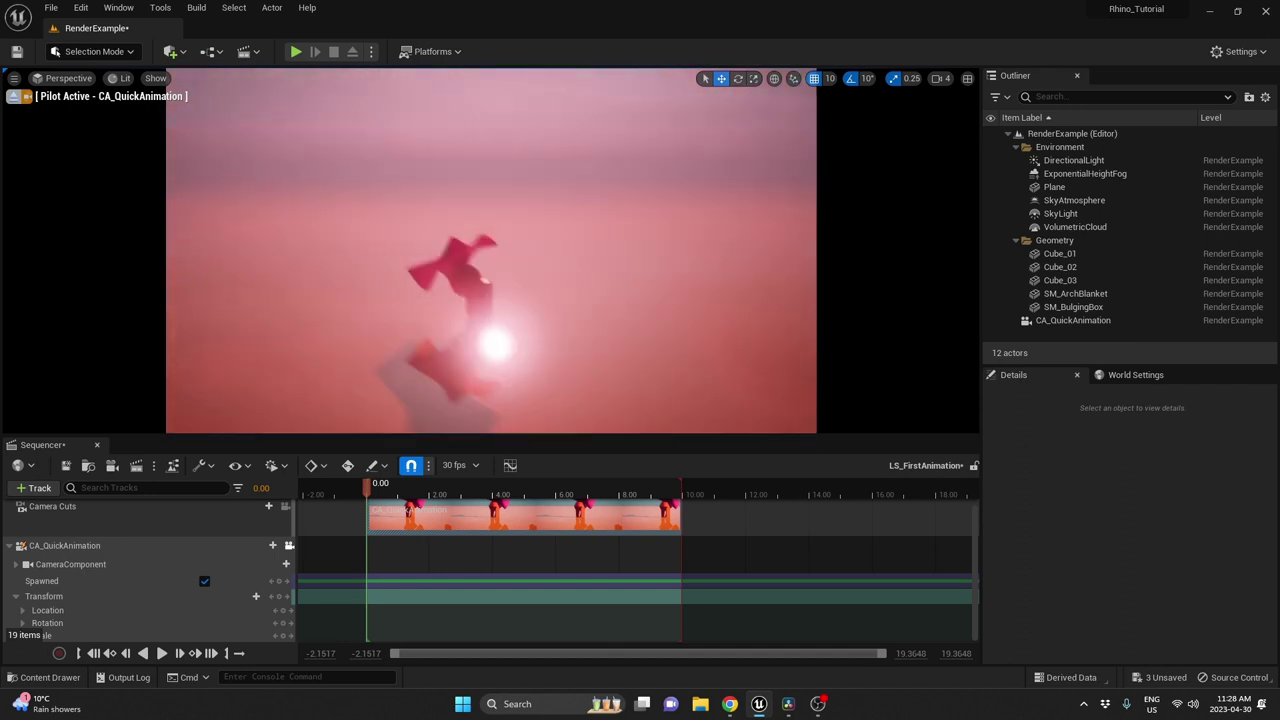
{"action": "mouse_move", "coordinate": [518, 262]}
{"action": "right_mouse_down"}
{"action": "mouse_move", "coordinate": [516, 282]}
{"action": "mouse_move", "coordinate": [550, 276]}
{"action": "mouse_move", "coordinate": [544, 260]}
{"action": "mouse_move", "coordinate": [536, 300]}
{"action": "mouse_move", "coordinate": [516, 294]}
{"action": "right_mouse_up"}
{"action": "key", "text": "s"}
{"action": "key", "text": "s"}
{"action": "key", "text": "w"}
{"action": "key", "text": "w"}
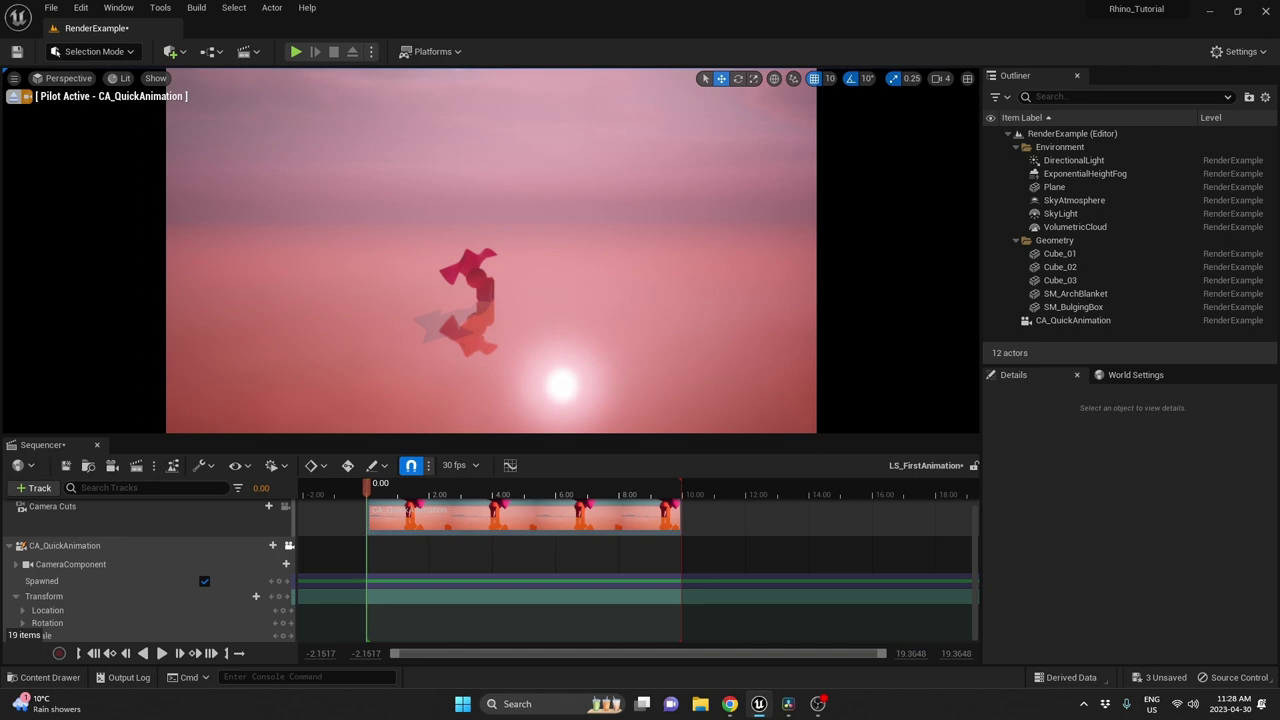
{"action": "right_click_drag", "start_coordinate": [491, 250], "coordinate": [489, 291]}
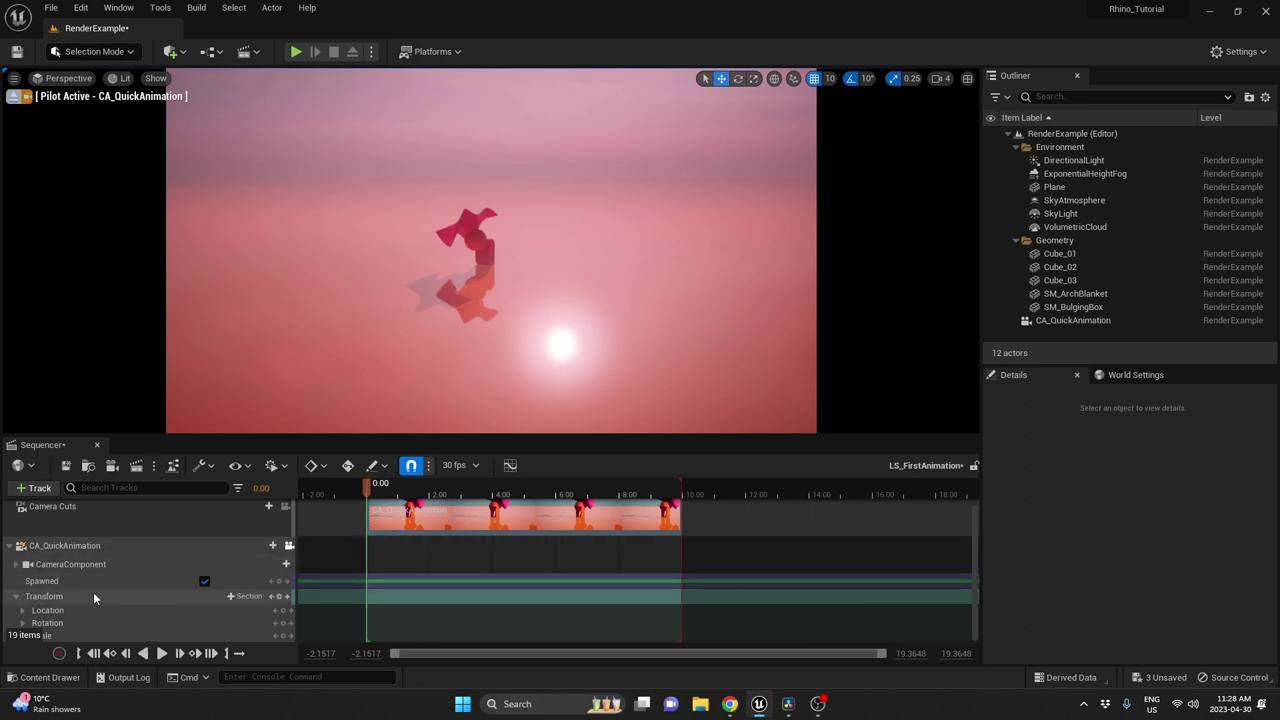
Key the CA_QuickAnimation camera's Transform at 0.00 and check its Location channels.
{"action": "left_click", "coordinate": [279, 596]}
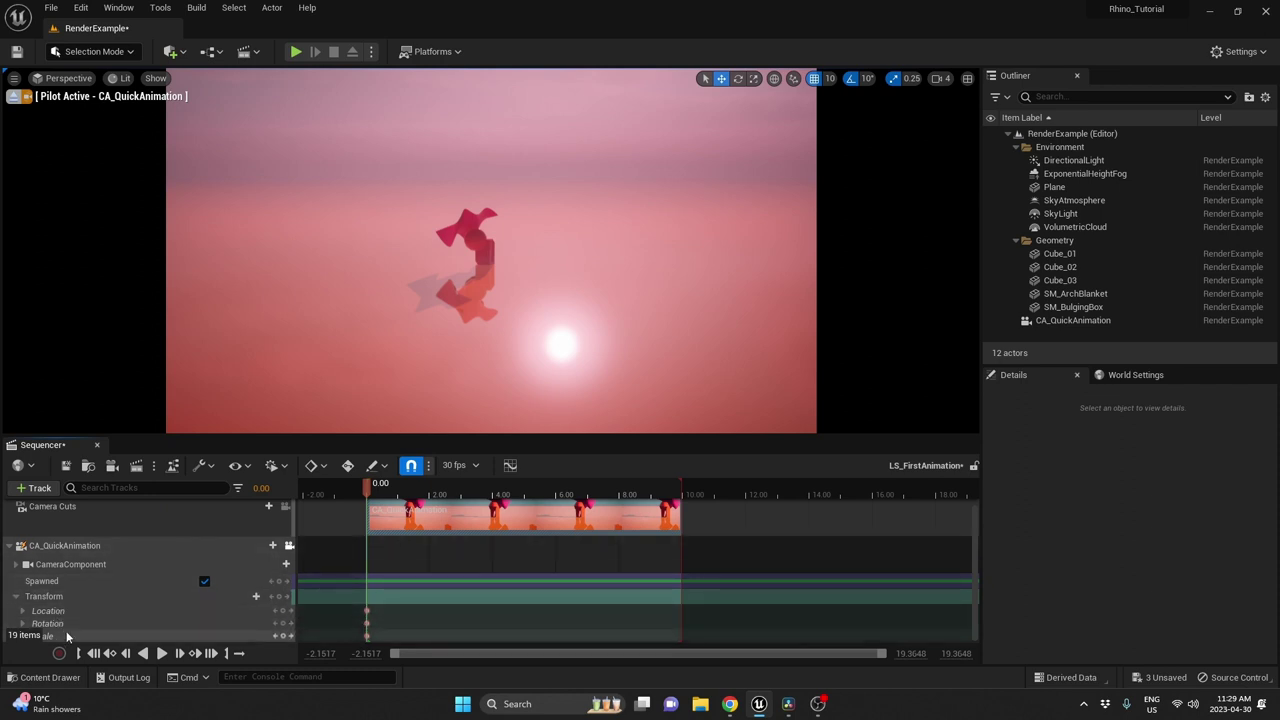
{"action": "left_click", "coordinate": [21, 611]}
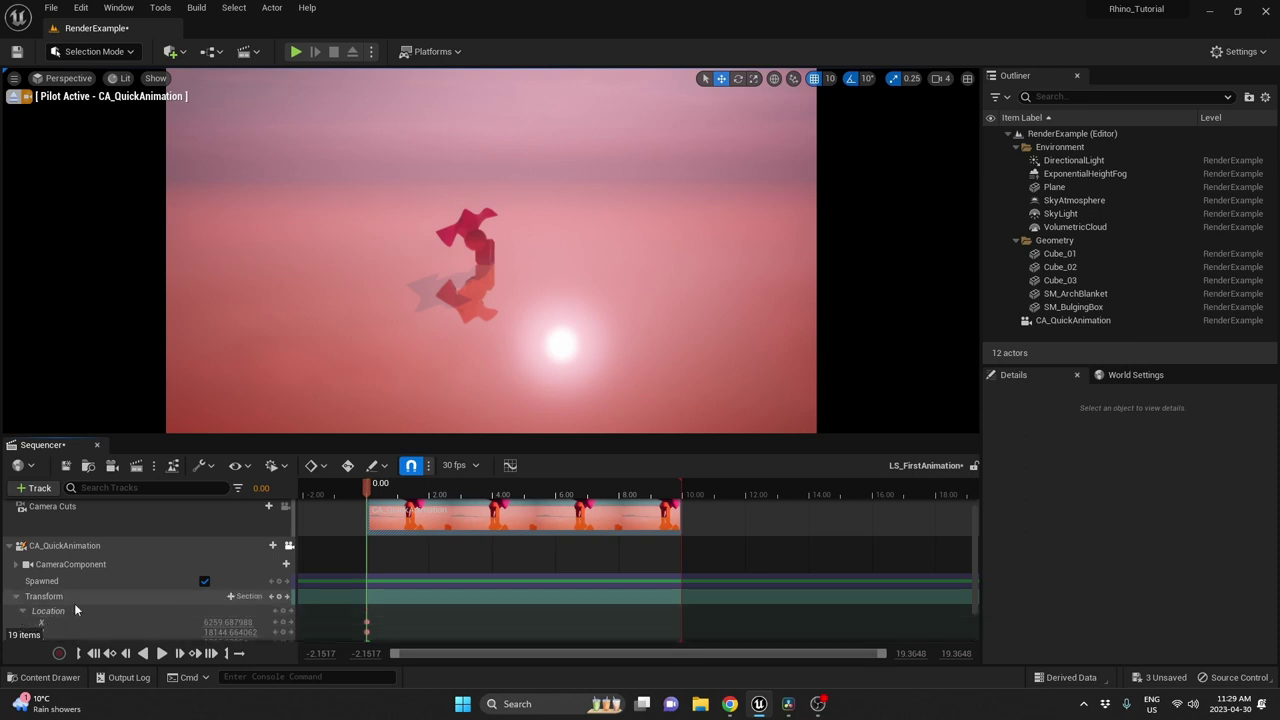
{"action": "scroll", "coordinate": [74, 603], "scroll_direction": "down", "scroll_amount": 1}
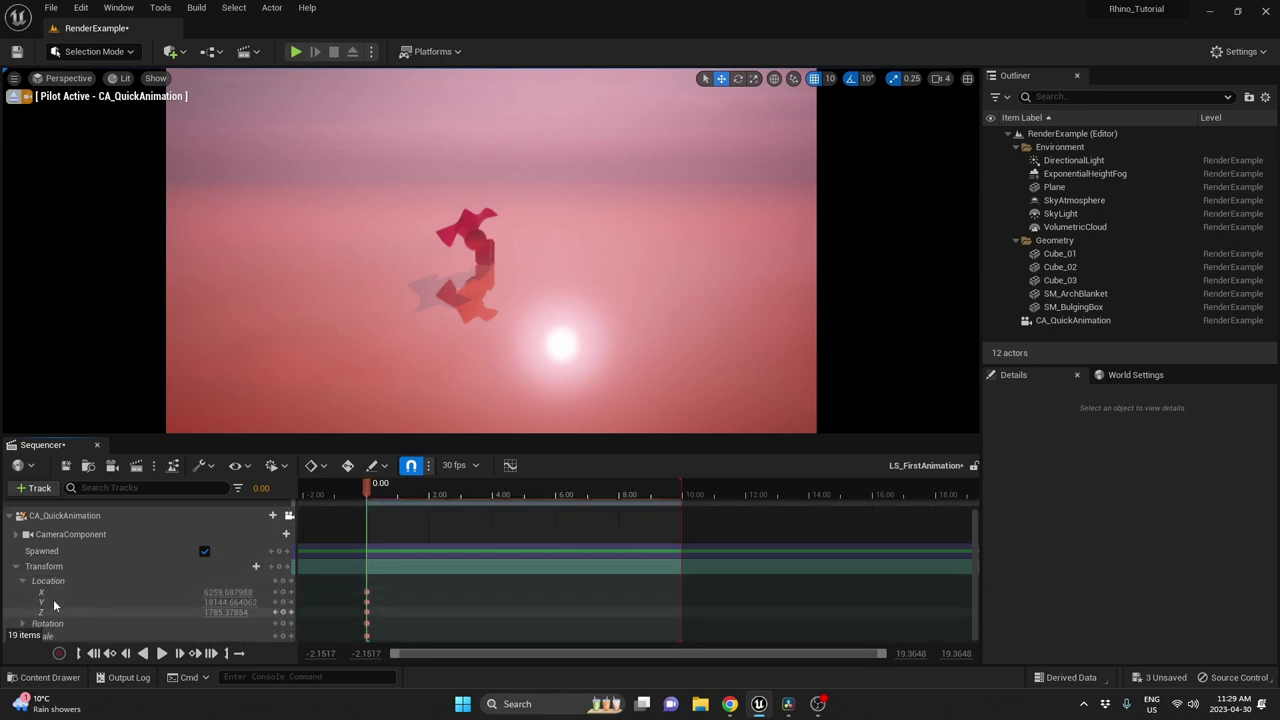
{"action": "left_click", "coordinate": [21, 581]}
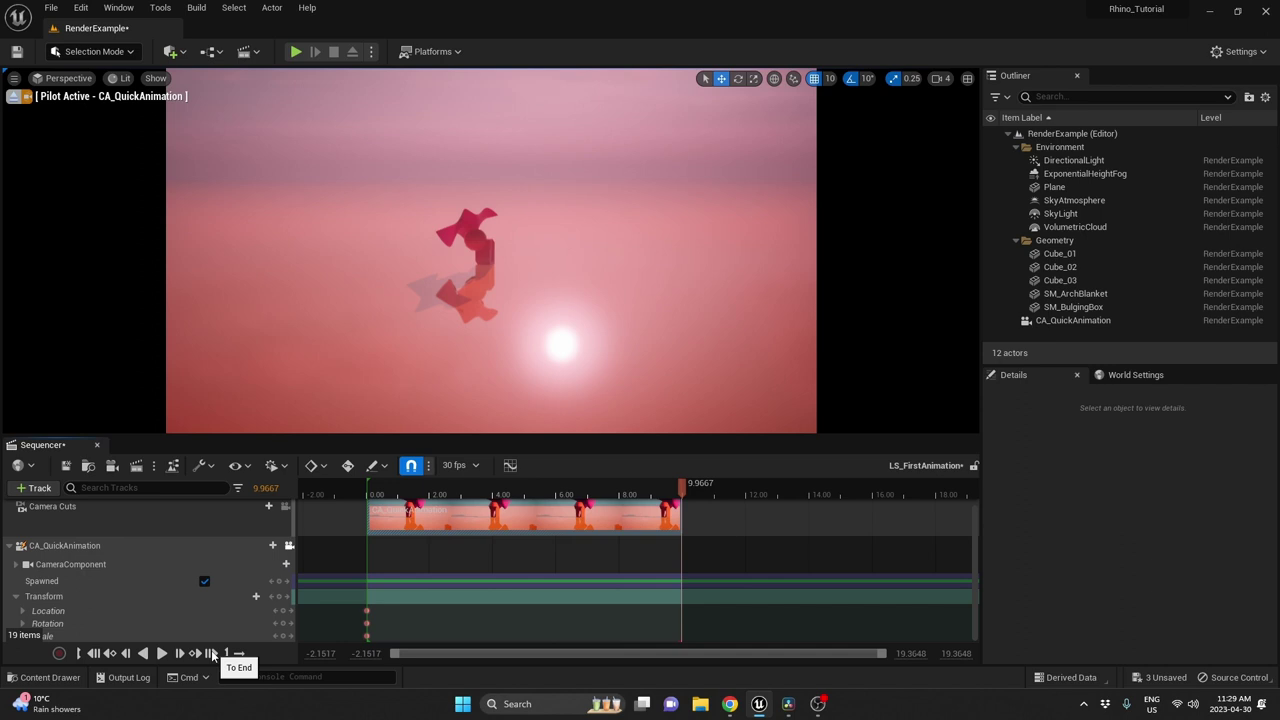
Key the camera's Transform at 9.9667, framing the models slightly closer with the sun's reflection on the other side of them.
{"action": "left_click", "coordinate": [281, 597]}
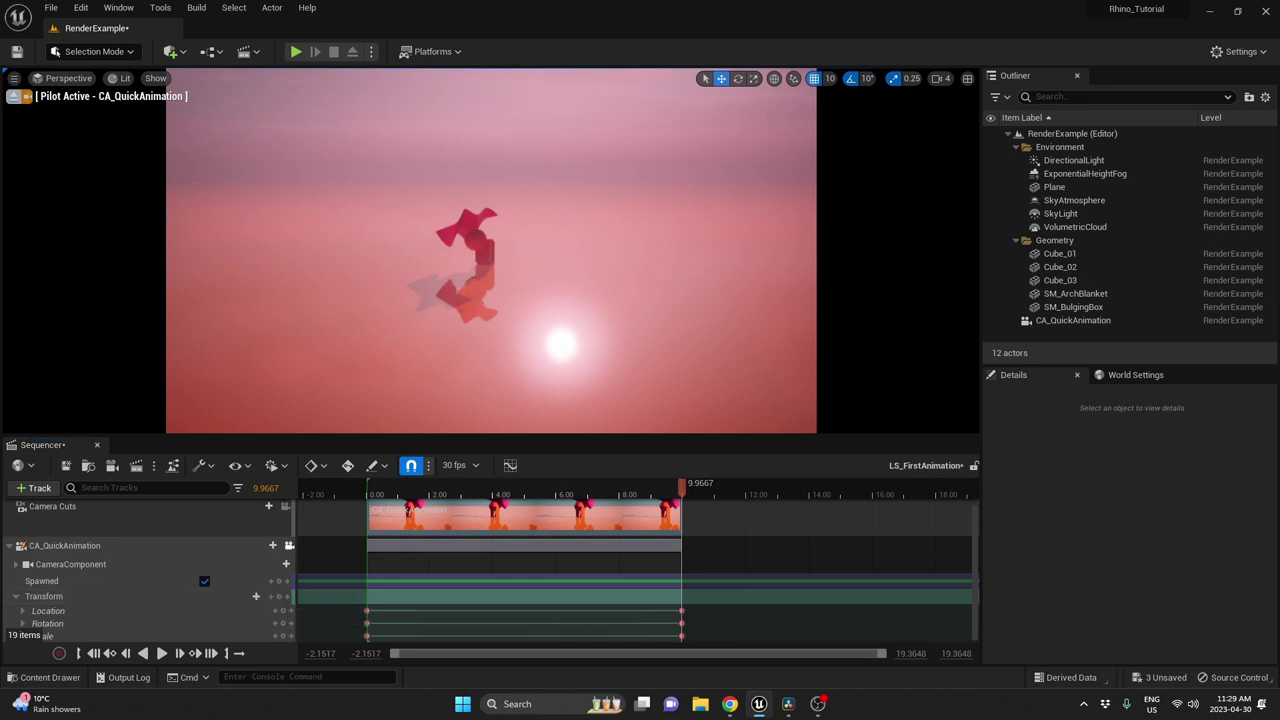
{"action": "key", "text": "w"}
{"action": "mouse_move", "coordinate": [491, 250]}
{"action": "right_mouse_down"}
{"action": "mouse_move", "coordinate": [465, 250]}
{"action": "mouse_move", "coordinate": [503, 258]}
{"action": "right_mouse_up"}
{"action": "key", "text": "w"}
{"action": "key", "text": "s"}
{"action": "key", "text": "d"}
{"action": "key", "text": "a"}
{"action": "key", "text": "s"}
{"action": "key", "text": "a"}
{"action": "key", "text": "d"}
{"action": "key", "text": "a"}
{"action": "key", "text": "w"}
{"action": "key", "text": "w"}
{"action": "key", "text": "s"}
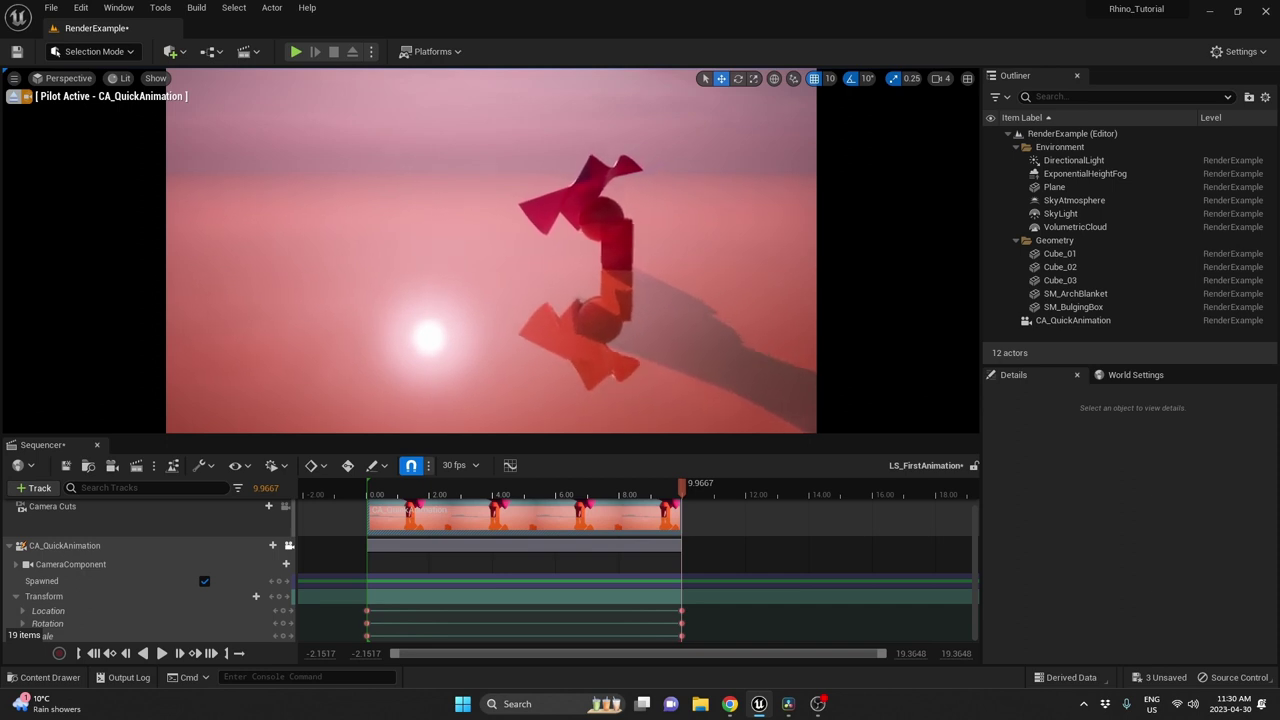
{"action": "key", "text": "d"}
{"action": "key", "text": "a"}
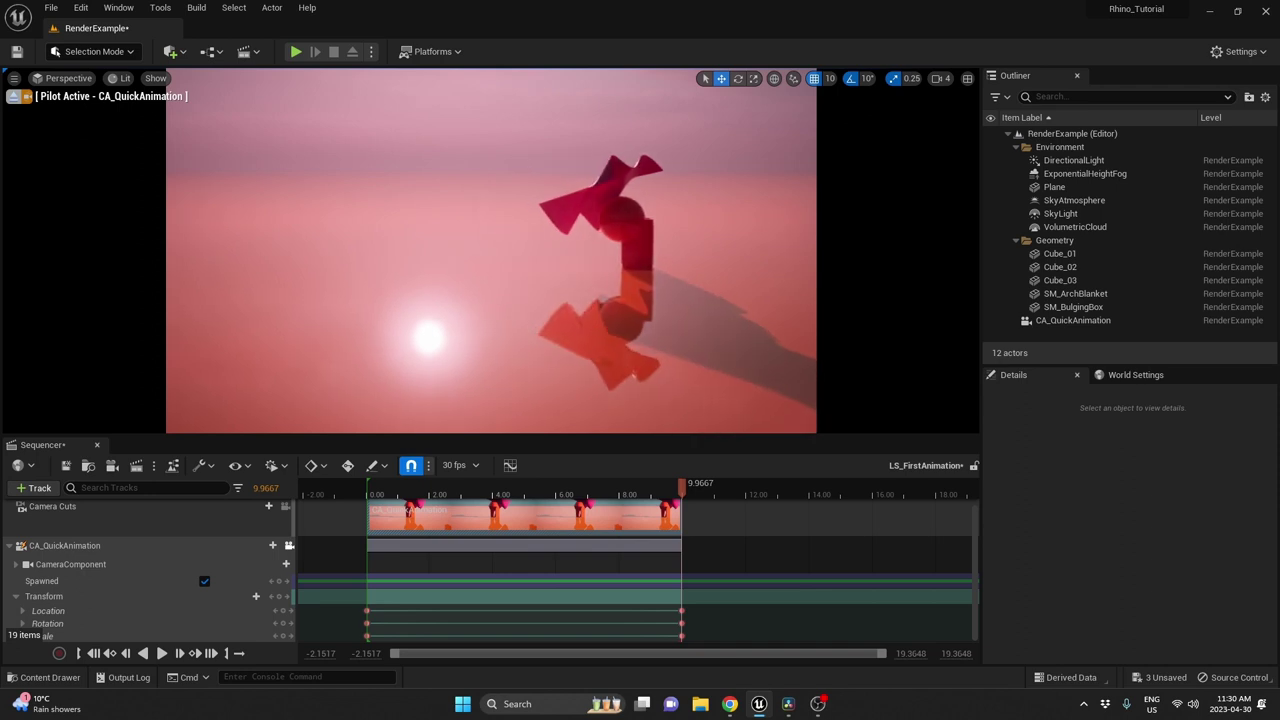
{"action": "key", "text": "s"}
{"action": "key", "text": "d"}
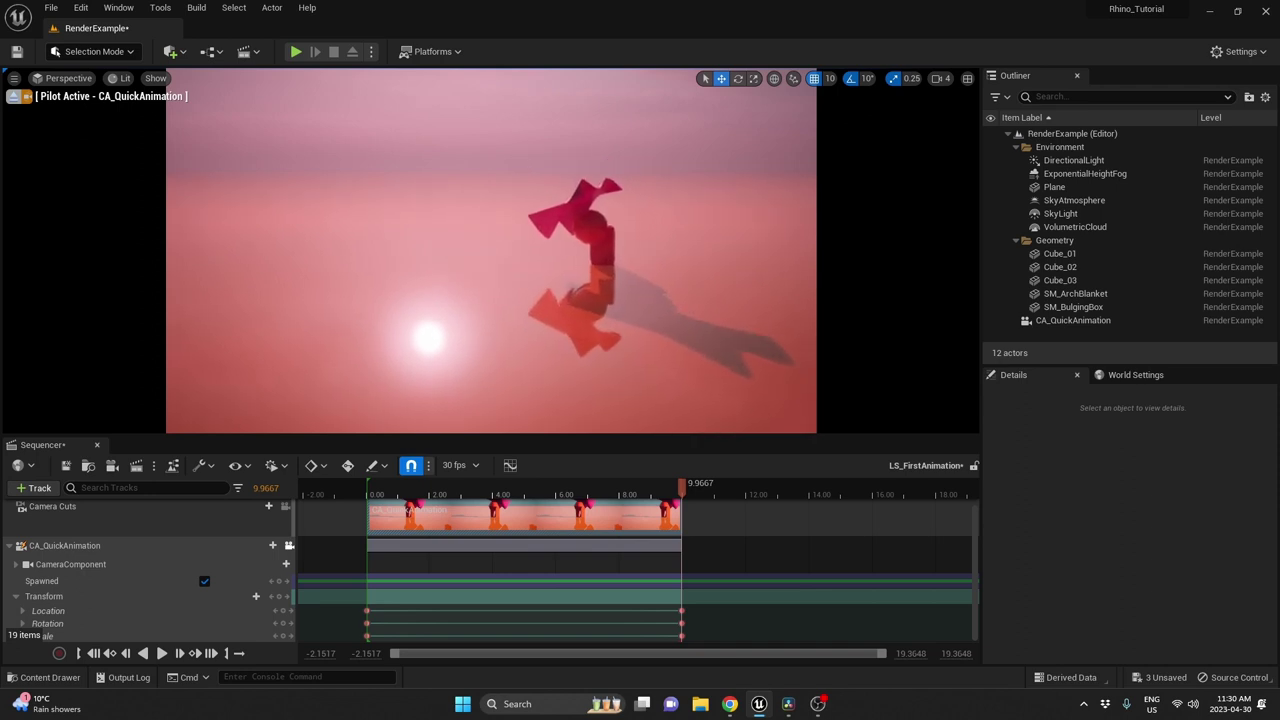
{"action": "key", "text": "d"}
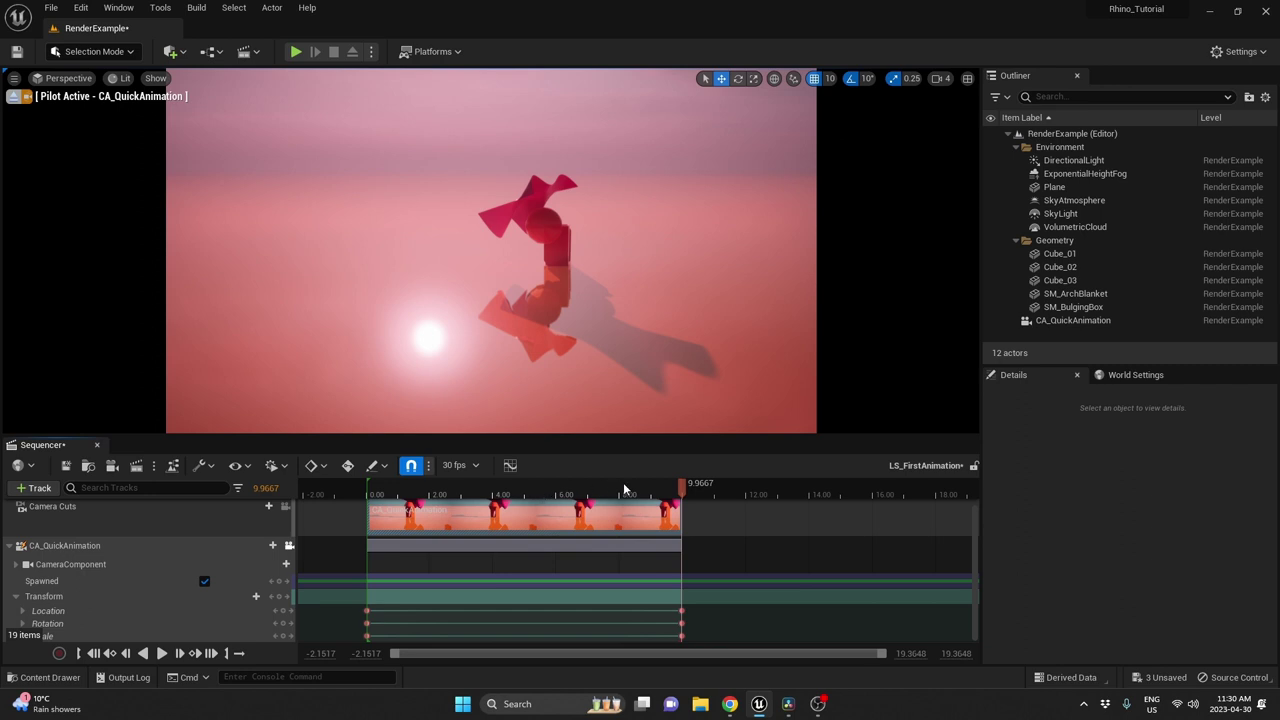
Scrub and play the sequence to review the camera movement between the start and end keys.
{"action": "left_click_drag", "start_coordinate": [620, 485], "coordinate": [388, 505]}
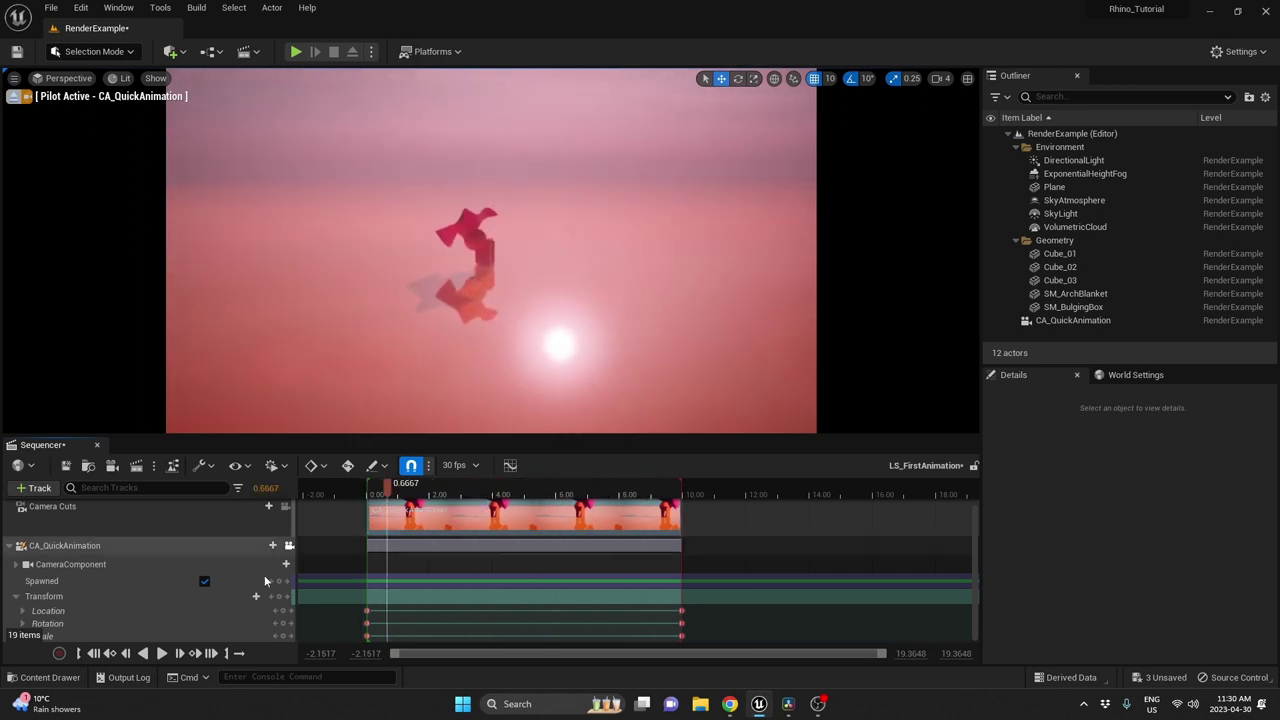
{"action": "left_click", "coordinate": [164, 653]}
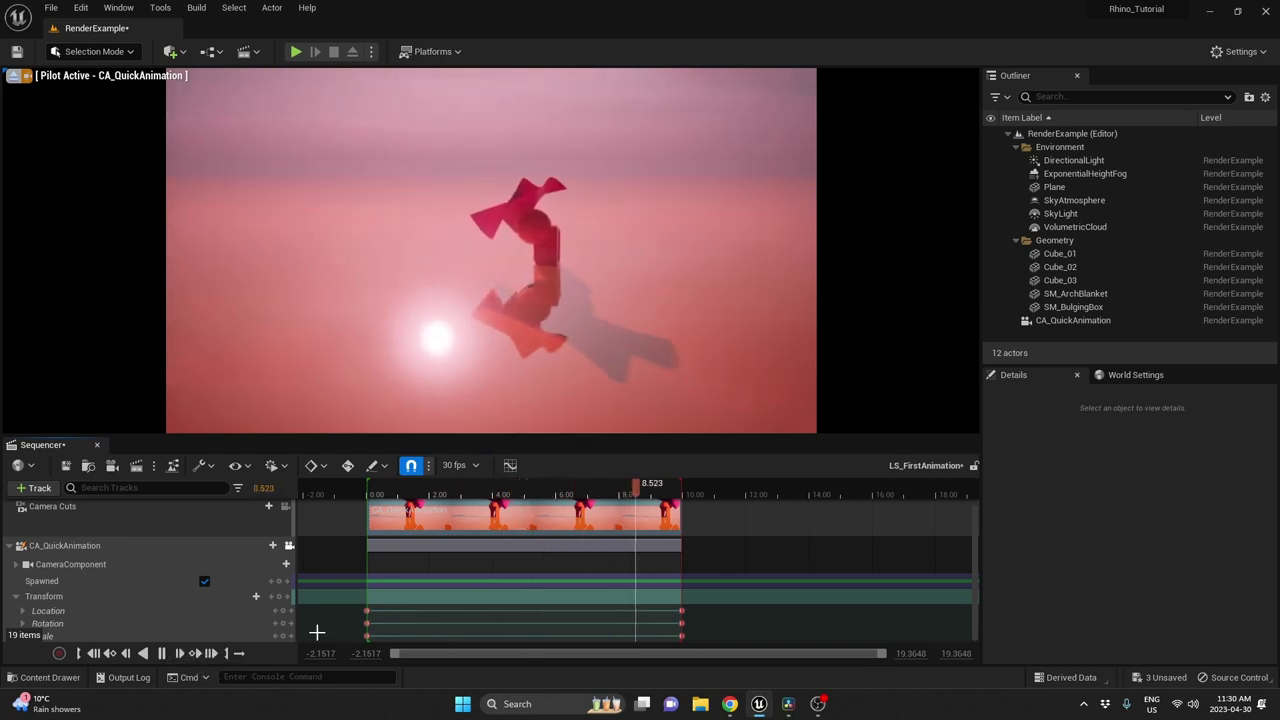
{"action": "left_click_drag", "start_coordinate": [680, 495], "coordinate": [450, 505]}
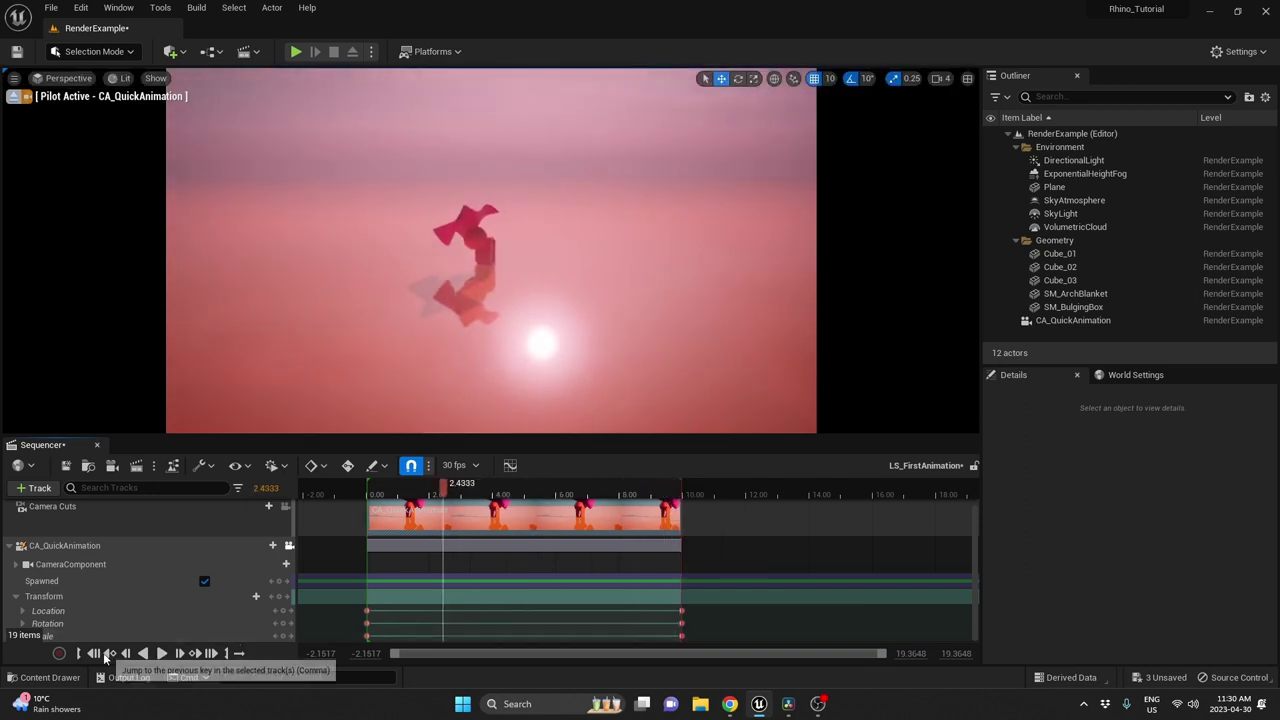
Return to 0.00, bring the opening camera view closer to the models and update its Transform key.
{"action": "left_click", "coordinate": [109, 653]}
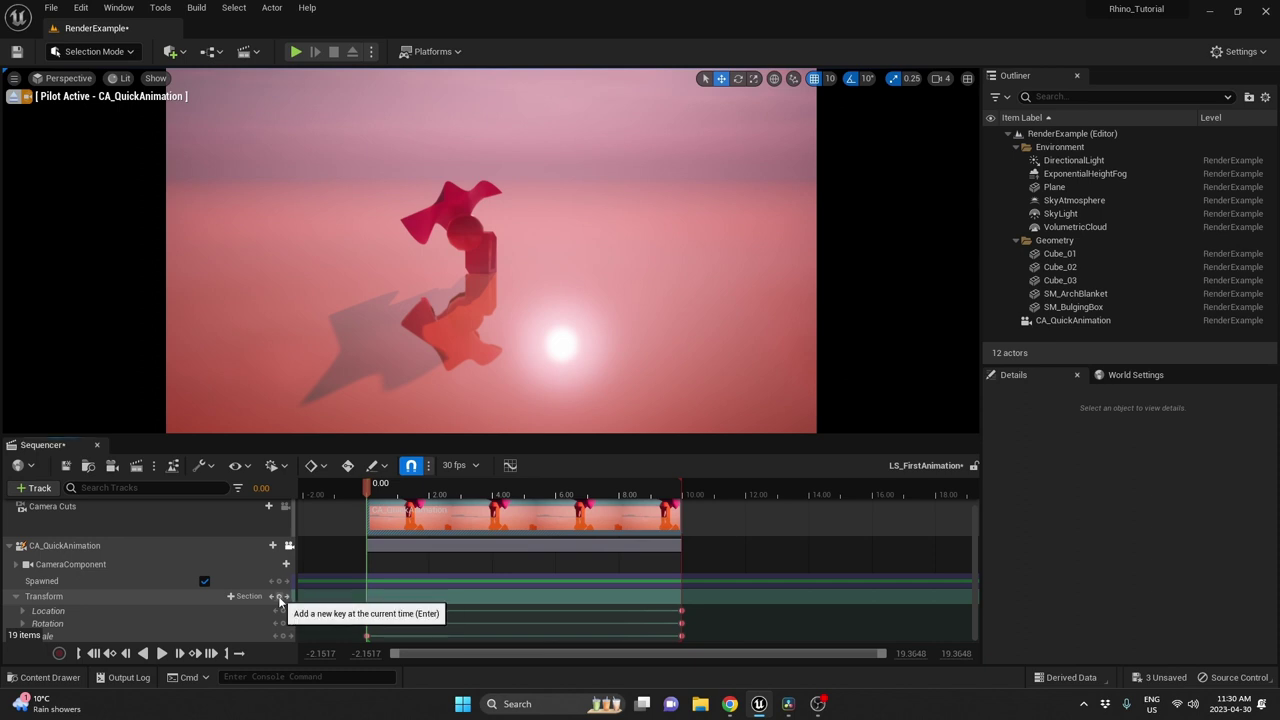
{"action": "left_click", "coordinate": [279, 600]}
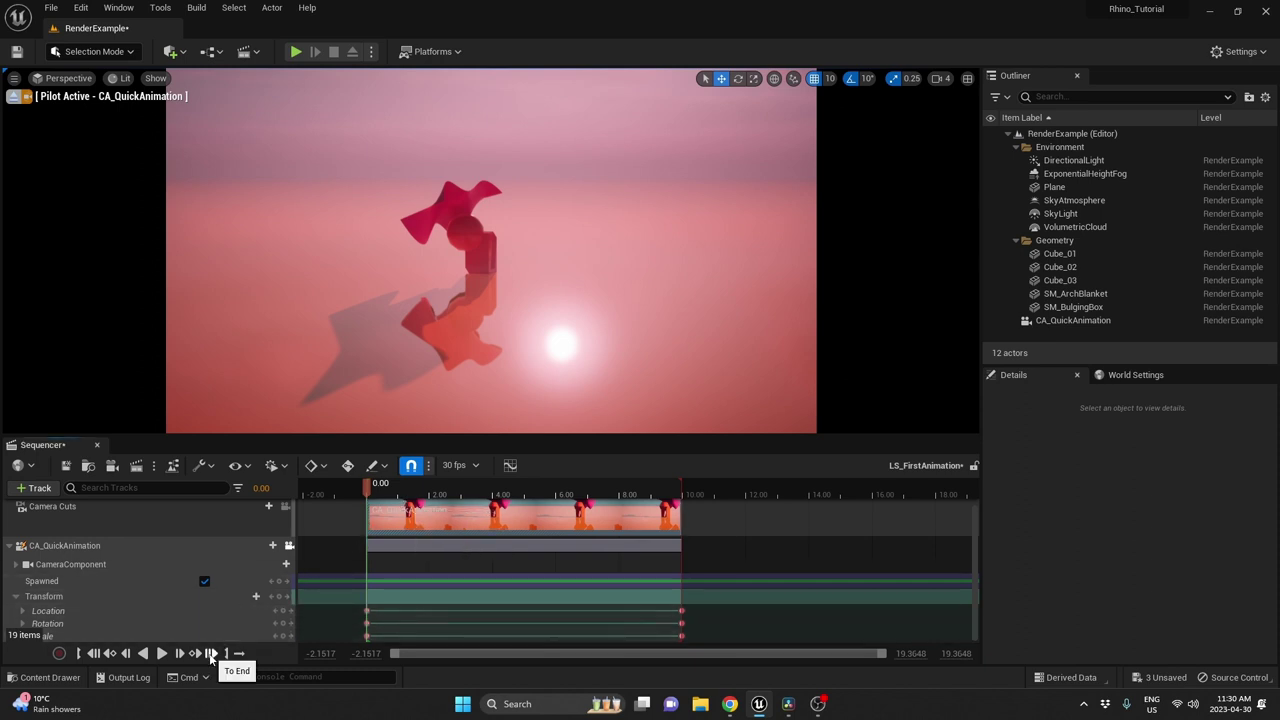
At 9.9667, move the camera closer to the models and tilt it up to include the sun in the sky, updating its Transform key.
{"action": "left_click", "coordinate": [211, 653]}
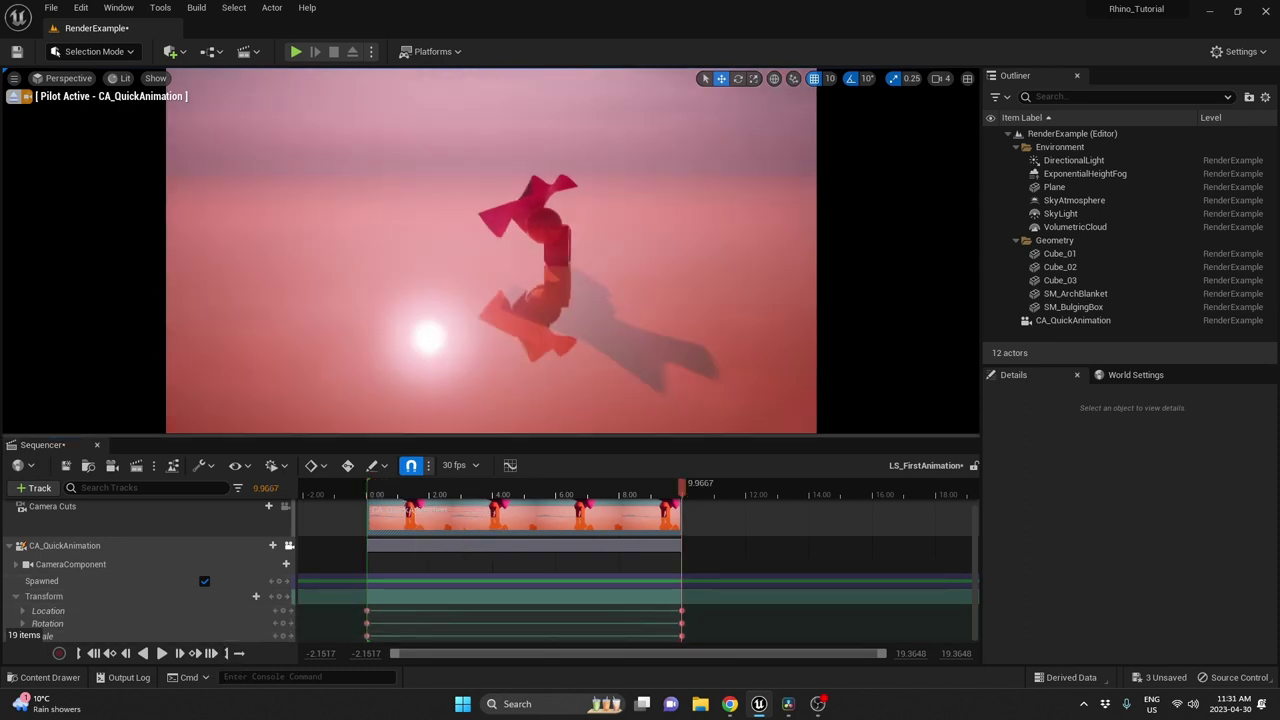
{"action": "key", "text": "w"}
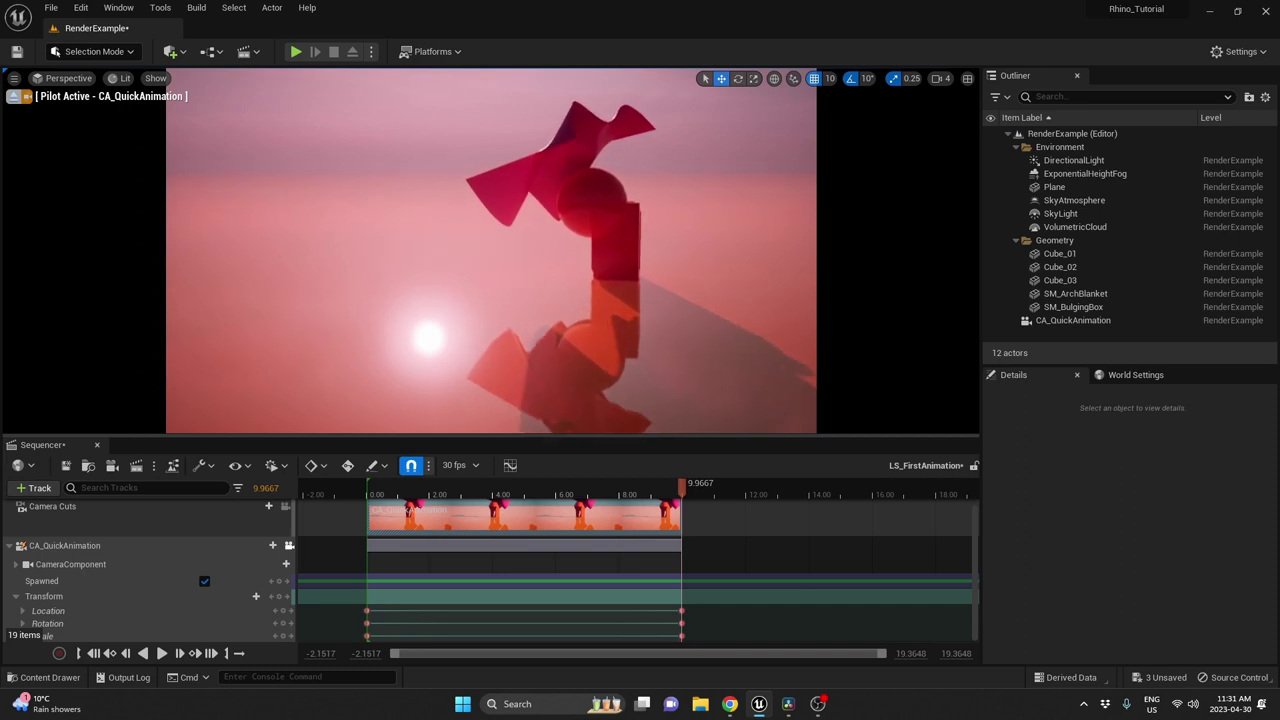
{"action": "key", "text": "w"}
{"action": "key", "text": "s"}
{"action": "key", "text": "w"}
{"action": "key", "text": "s"}
{"action": "key", "text": "w"}
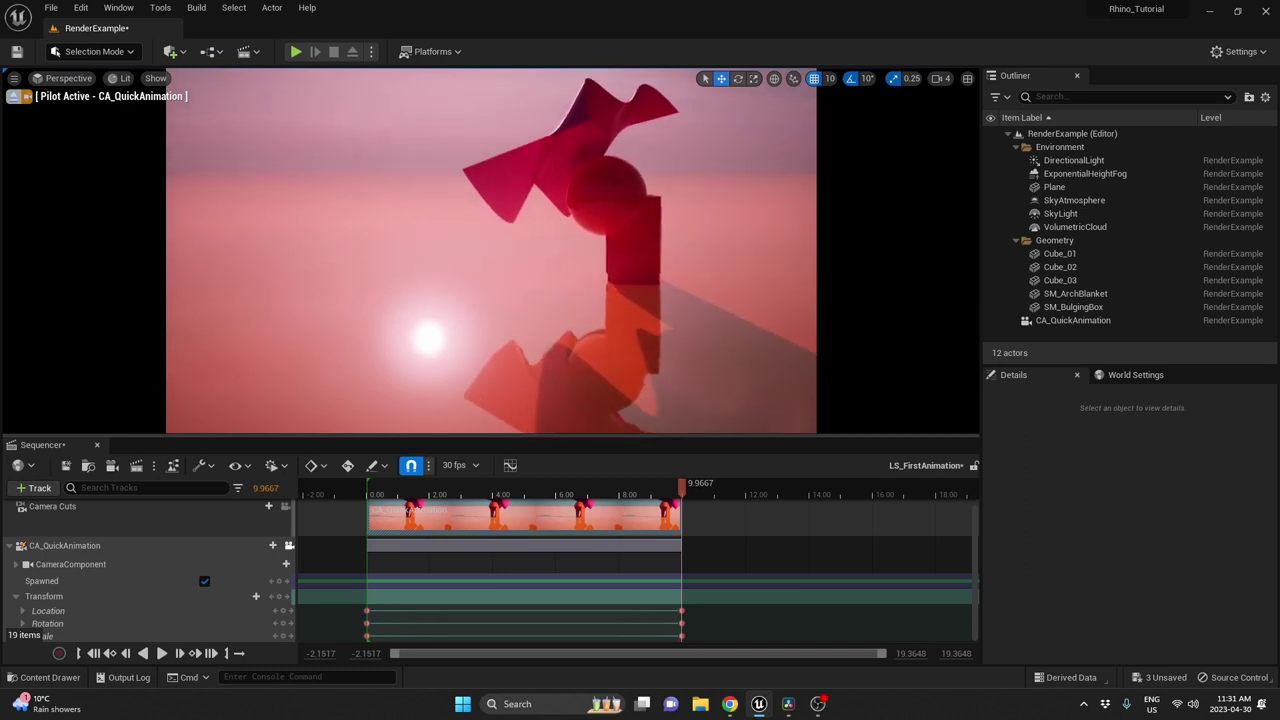
{"action": "key", "text": "s"}
{"action": "key", "text": "w"}
{"action": "key", "text": "w"}
{"action": "mouse_move", "coordinate": [491, 250]}
{"action": "right_mouse_down"}
{"action": "mouse_move", "coordinate": [491, 143]}
{"action": "mouse_move", "coordinate": [470, 189]}
{"action": "mouse_move", "coordinate": [488, 169]}
{"action": "mouse_move", "coordinate": [484, 114]}
{"action": "mouse_move", "coordinate": [470, 128]}
{"action": "right_mouse_up"}
{"action": "key", "text": "w"}
{"action": "key", "text": "s"}
{"action": "key", "text": "w"}
{"action": "key", "text": "s"}
{"action": "key", "text": "d"}
{"action": "key", "text": "Right"}
{"action": "key", "text": "a"}
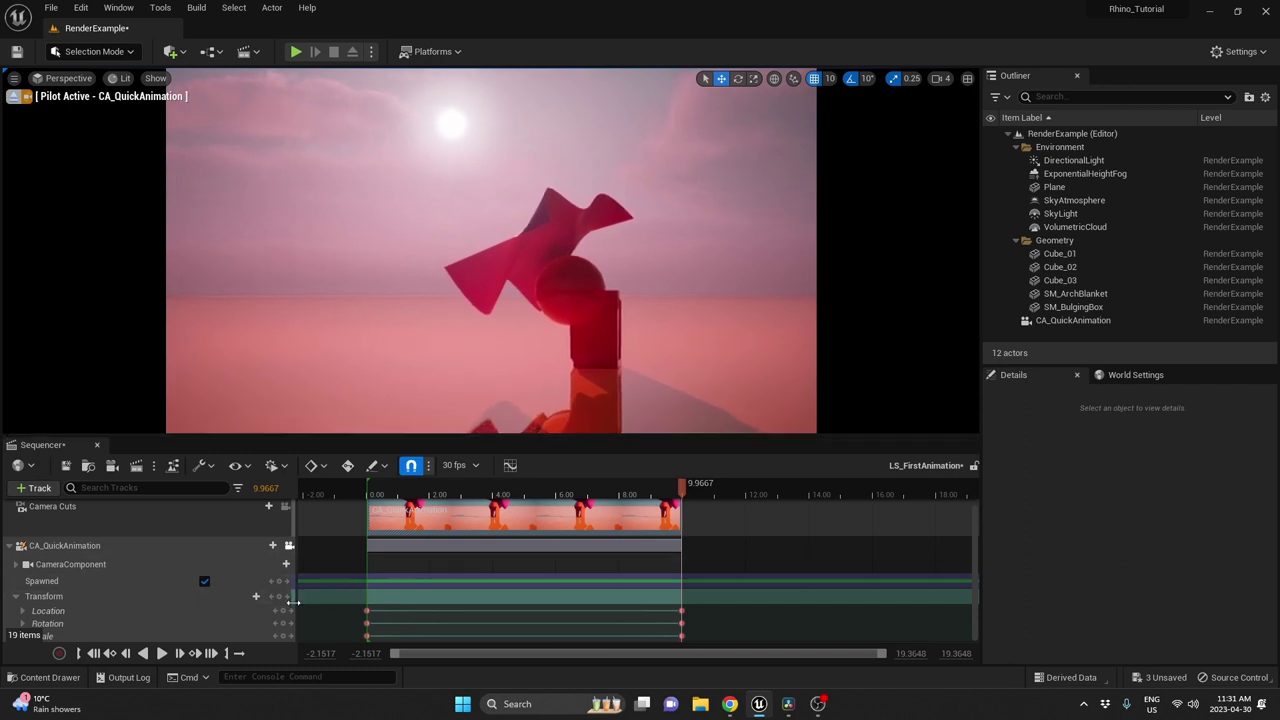
Play the revised camera animation from near its start and scrub back to 6.30.
{"action": "left_click_drag", "start_coordinate": [636, 480], "coordinate": [377, 483]}
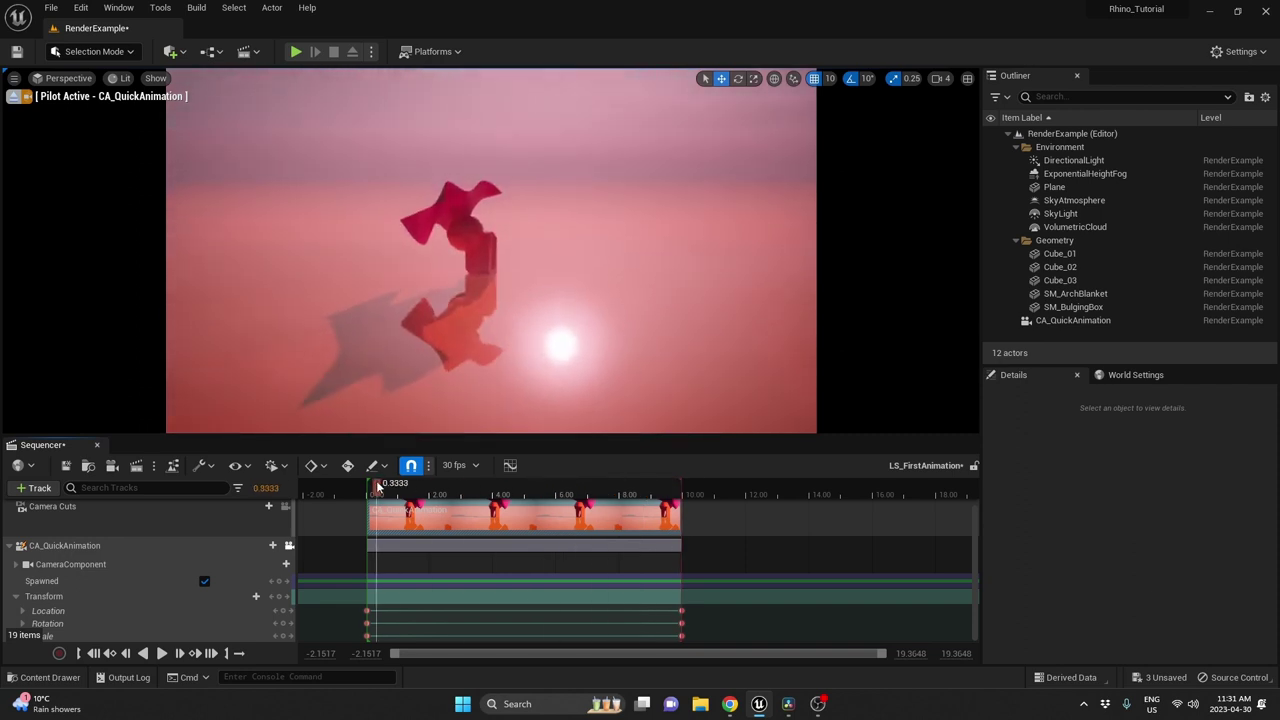
{"action": "key", "text": "space"}
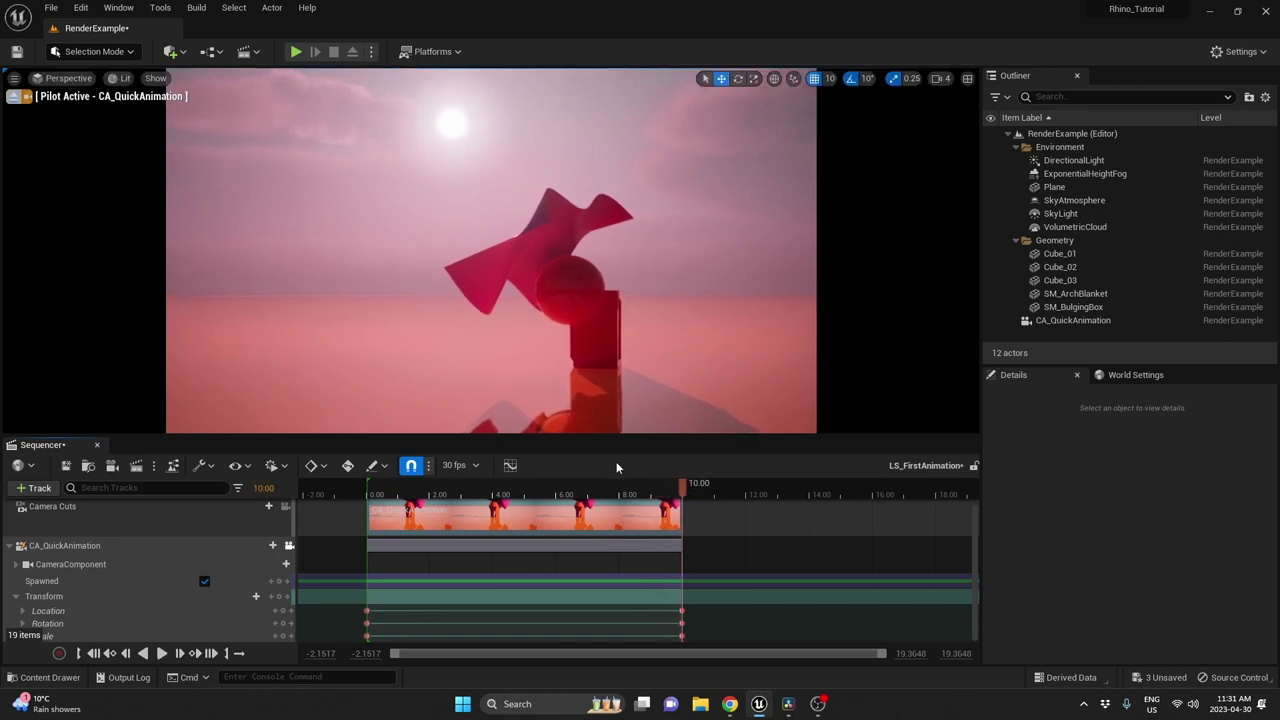
{"action": "left_click_drag", "start_coordinate": [636, 486], "coordinate": [568, 495]}
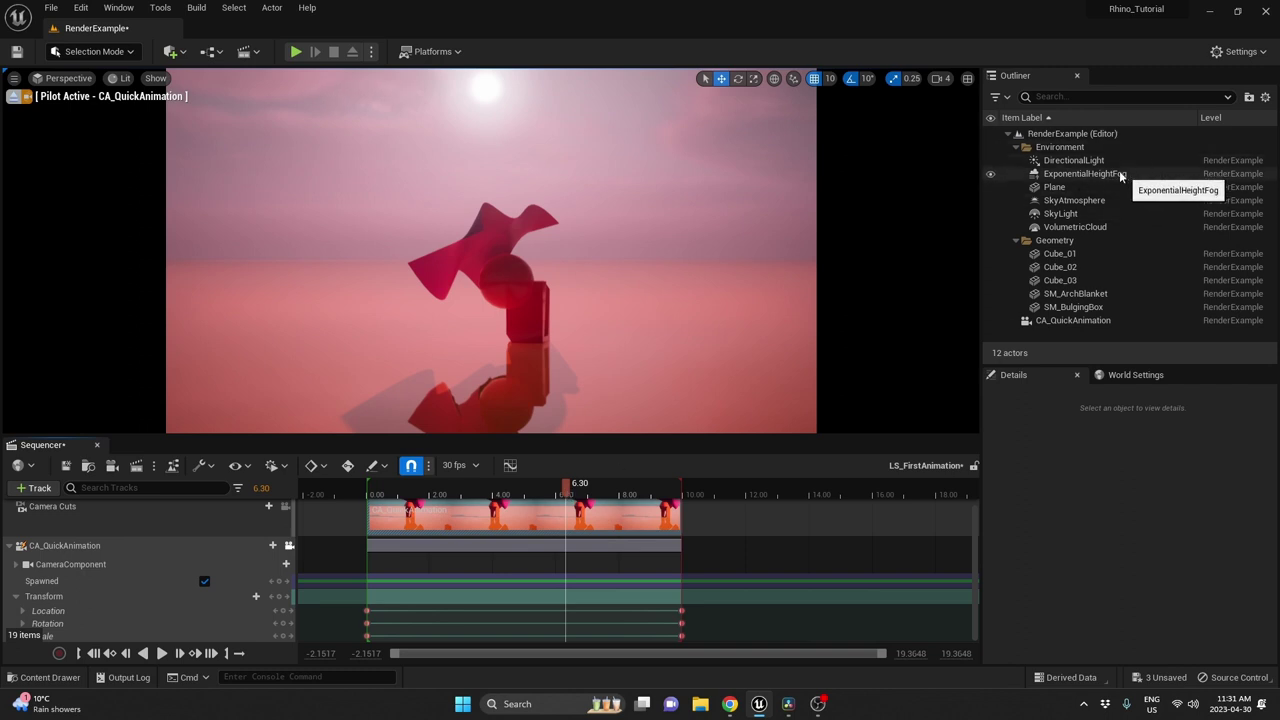
Try a Y (Pitch) rotation of -5° on the DirectionalLight and settle on -7.5°.
{"action": "left_click", "coordinate": [1092, 161]}
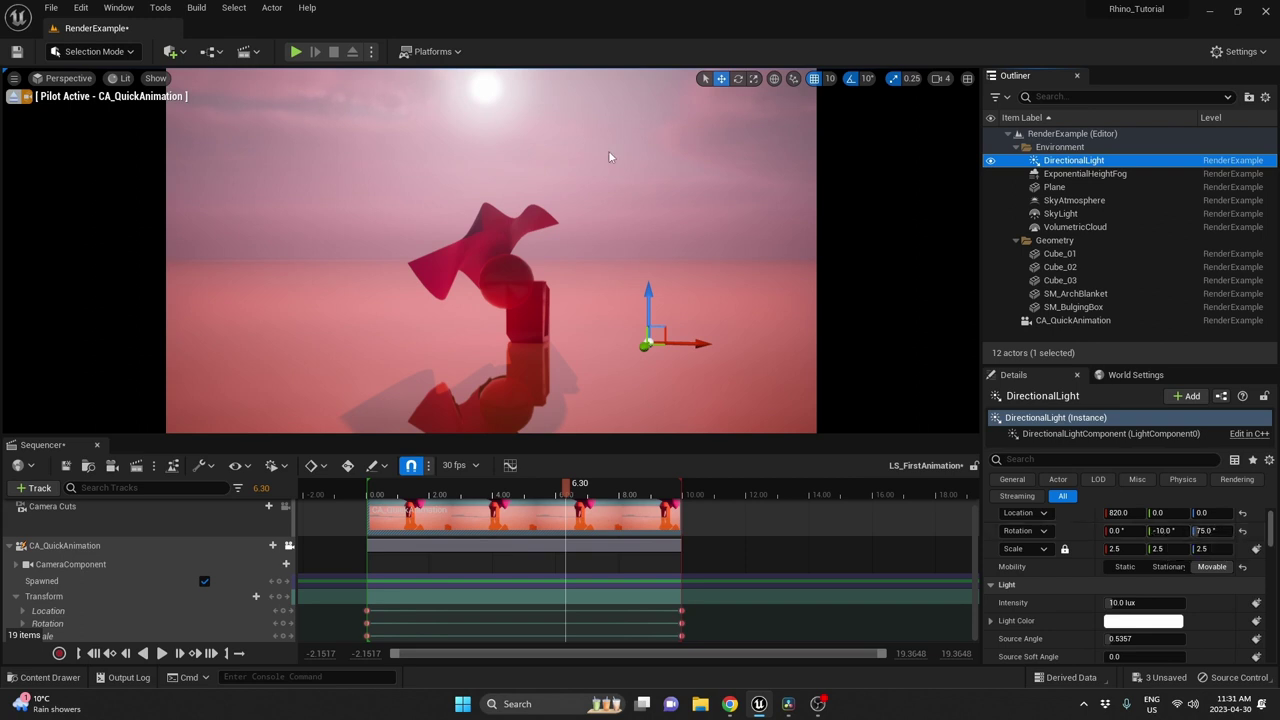
{"action": "left_click", "coordinate": [1165, 530]}
{"action": "type", "text": "-5"}
{"action": "key", "text": "Return"}
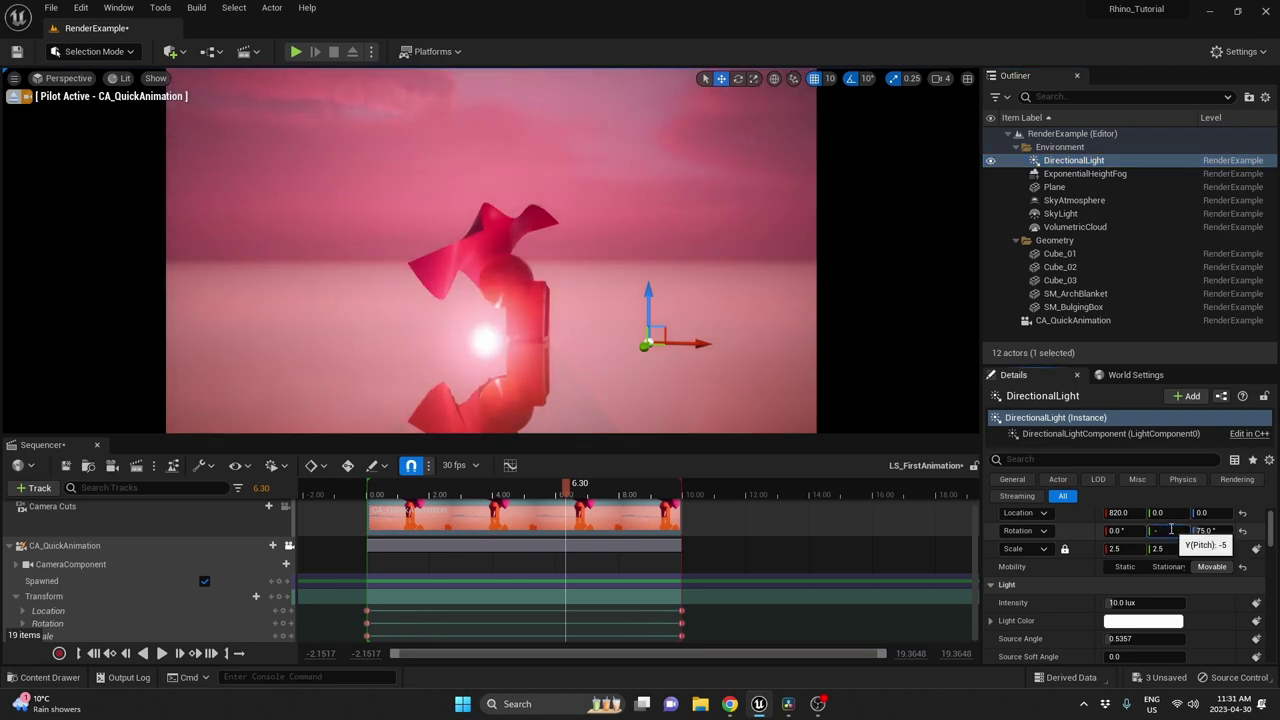
{"action": "type", "text": "-7.5"}
{"action": "key", "text": "Return"}
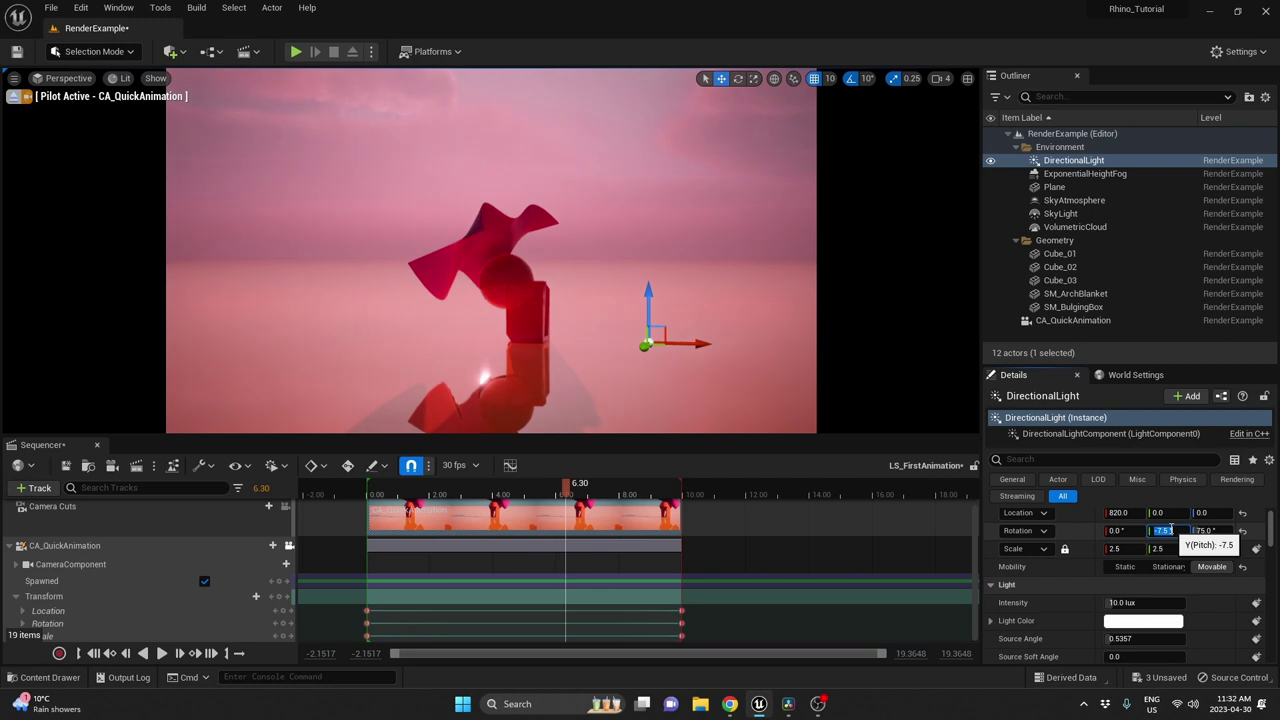
Try a Y (Pitch) rotation of -6° on the DirectionalLight, set it to -8° and swing the Z (Yaw) to about 14.4°.
{"action": "key", "text": "Return"}
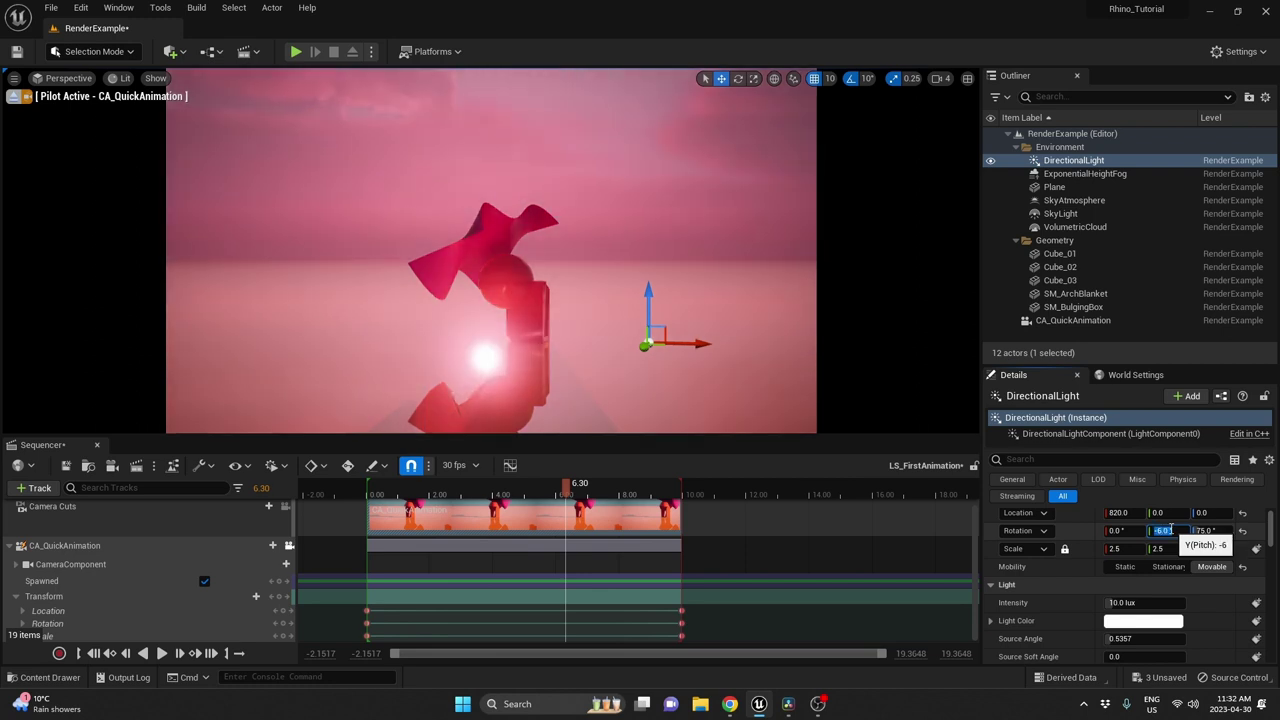
{"action": "type", "text": "-8"}
{"action": "key", "text": "Return"}
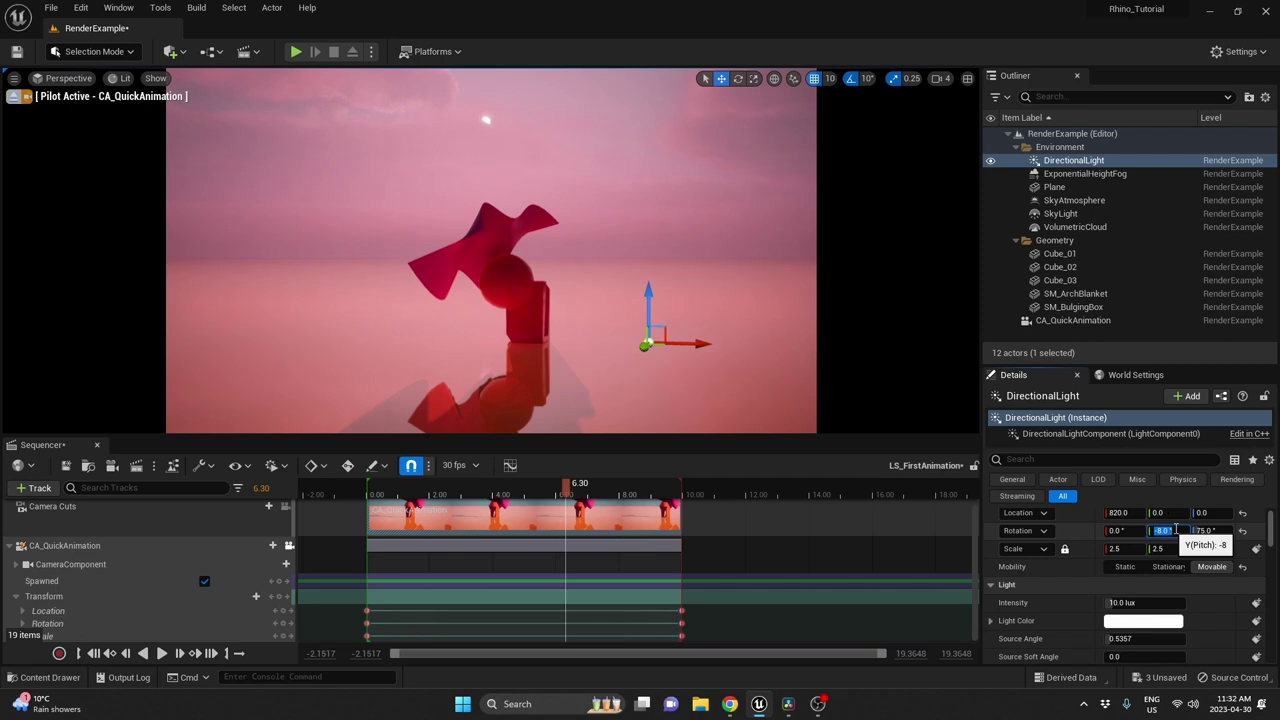
{"action": "left_click_drag", "start_coordinate": [1200, 530], "coordinate": [1156, 530]}
{"action": "type", "text": "00000"}
{"action": "key", "text": "Return"}
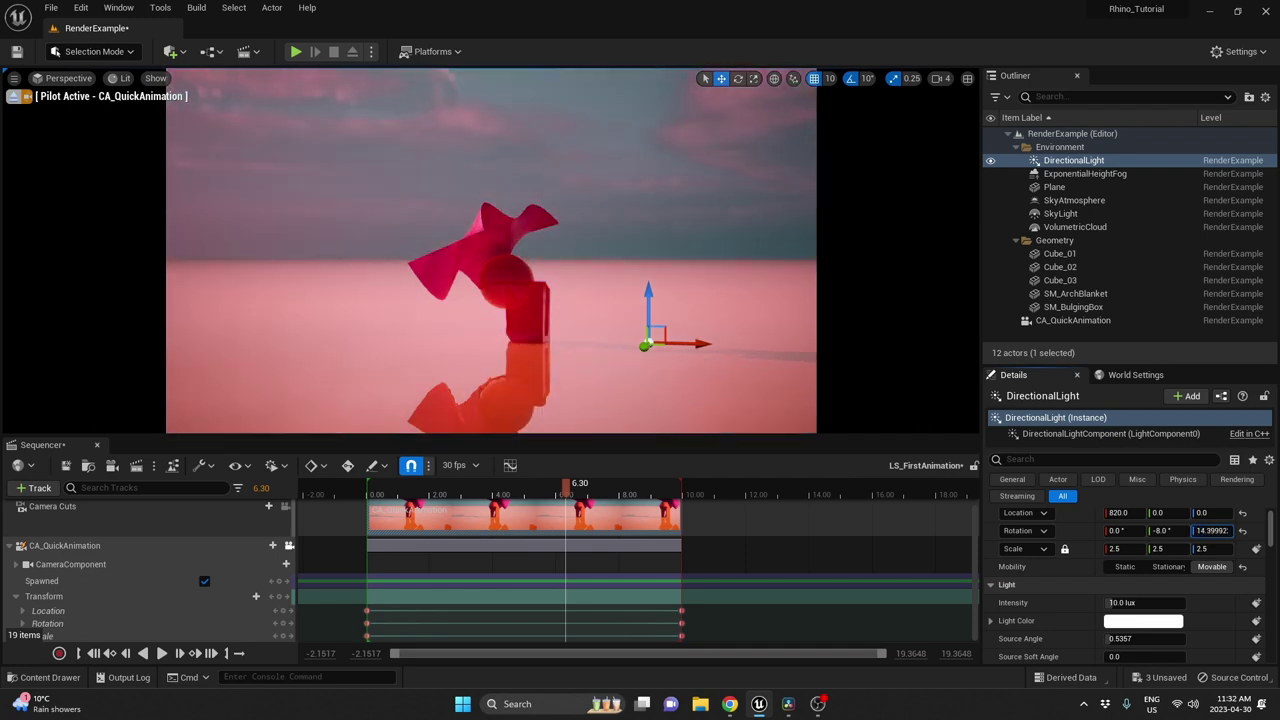
Collapse the CA_QuickAnimation track and add the DirectionalLight to the sequence as its own track.
{"action": "left_click", "coordinate": [10, 546]}
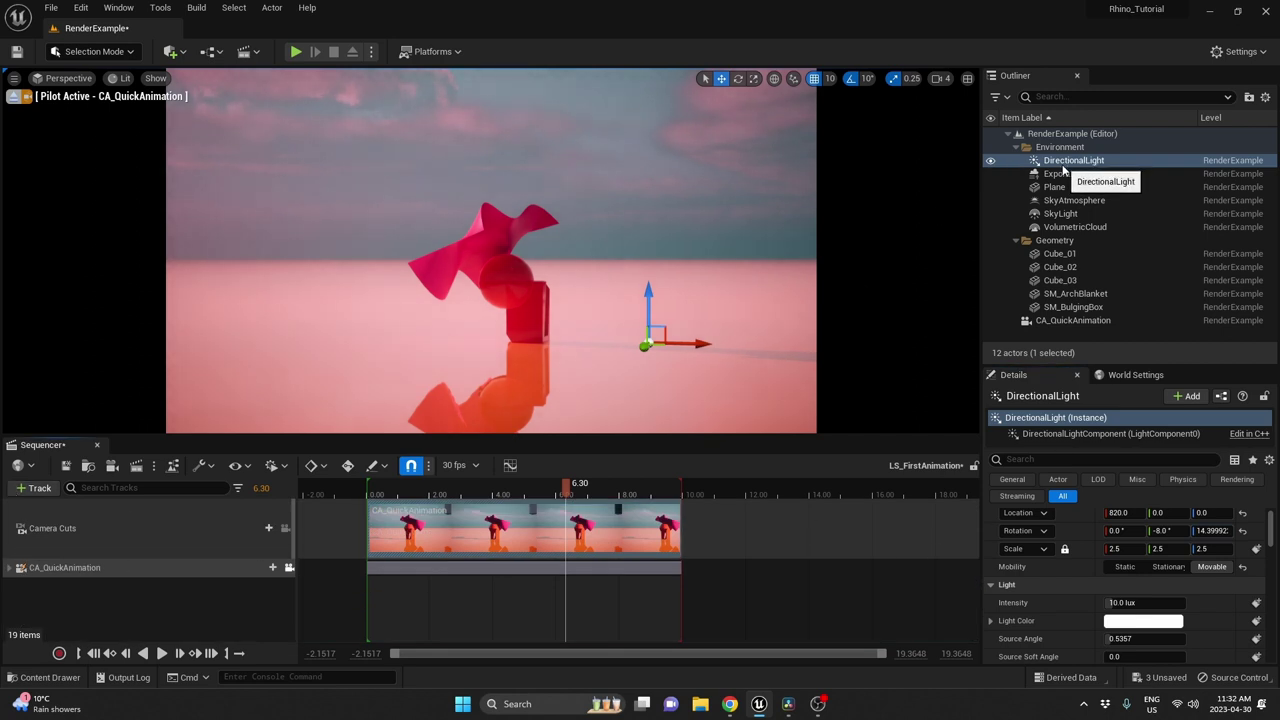
{"action": "left_click_drag", "start_coordinate": [1068, 166], "coordinate": [312, 490]}
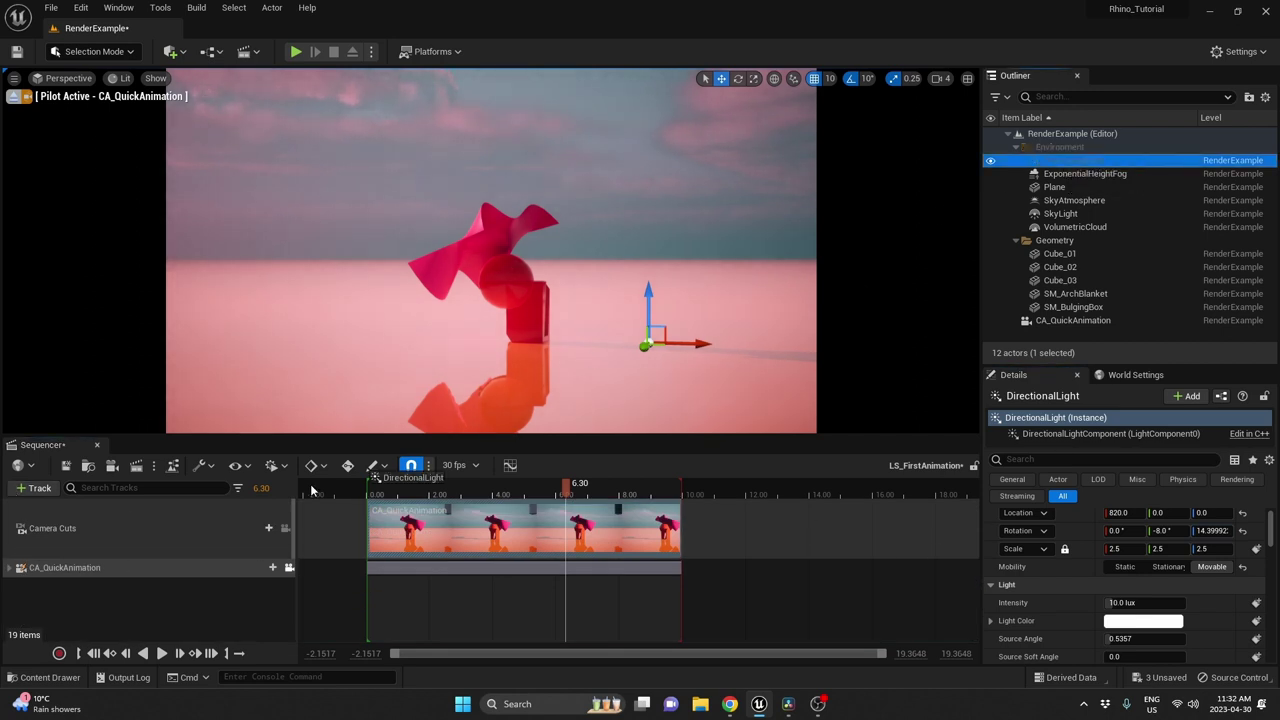
{"action": "left_click_drag", "start_coordinate": [37, 614], "coordinate": [37, 614]}
{"action": "left_click", "coordinate": [15, 606]}
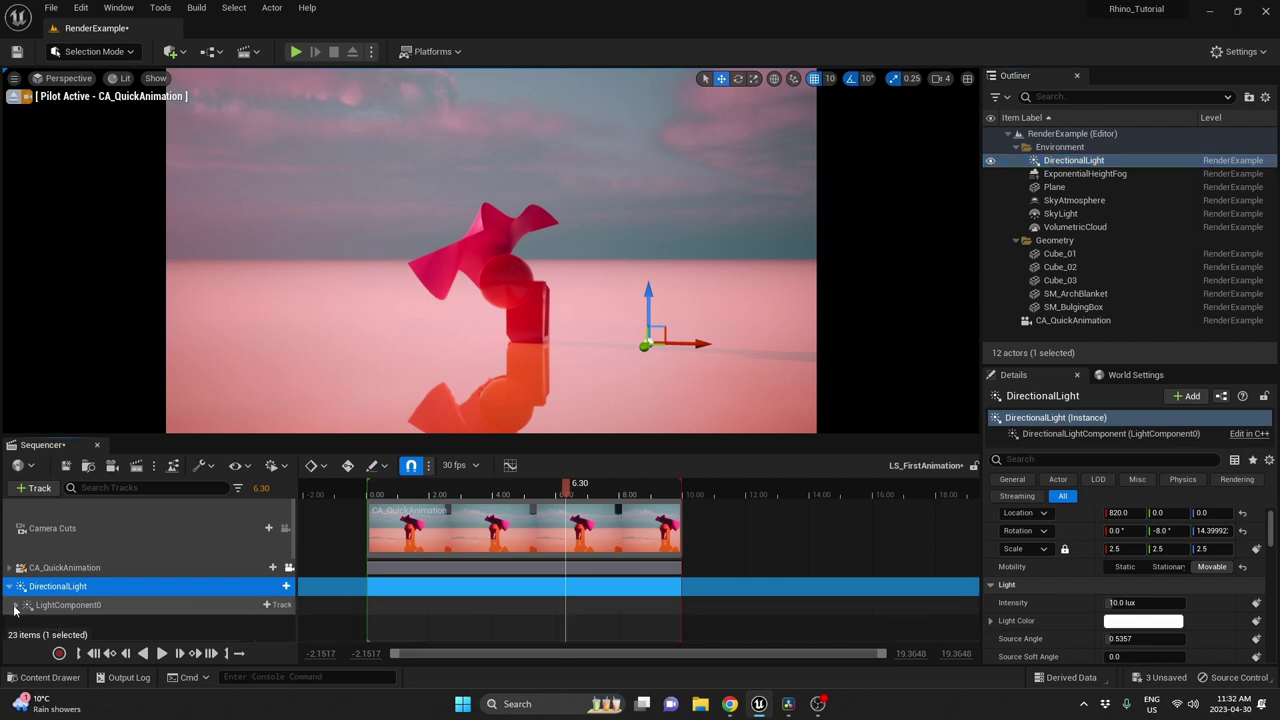
Return the playhead to 0.00 and add a Transform track to the DirectionalLight.
{"action": "left_click", "coordinate": [510, 490]}
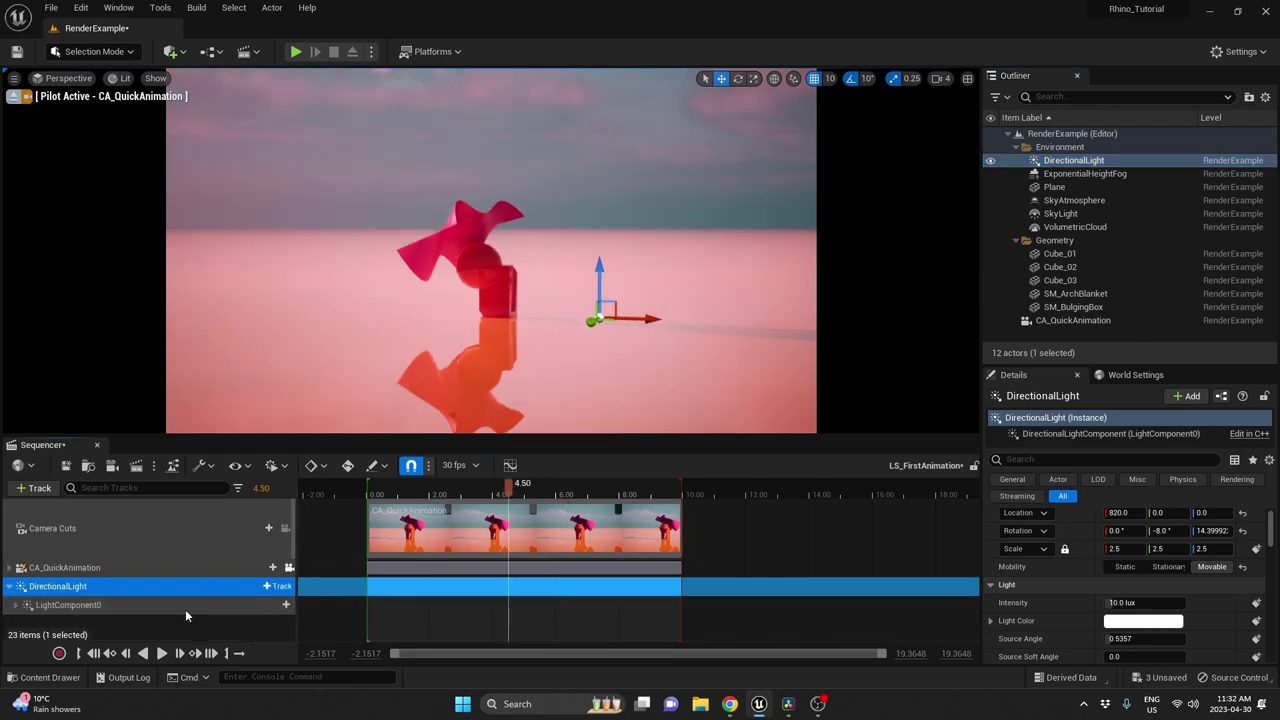
{"action": "left_click", "coordinate": [95, 653]}
{"action": "left_click", "coordinate": [16, 605]}
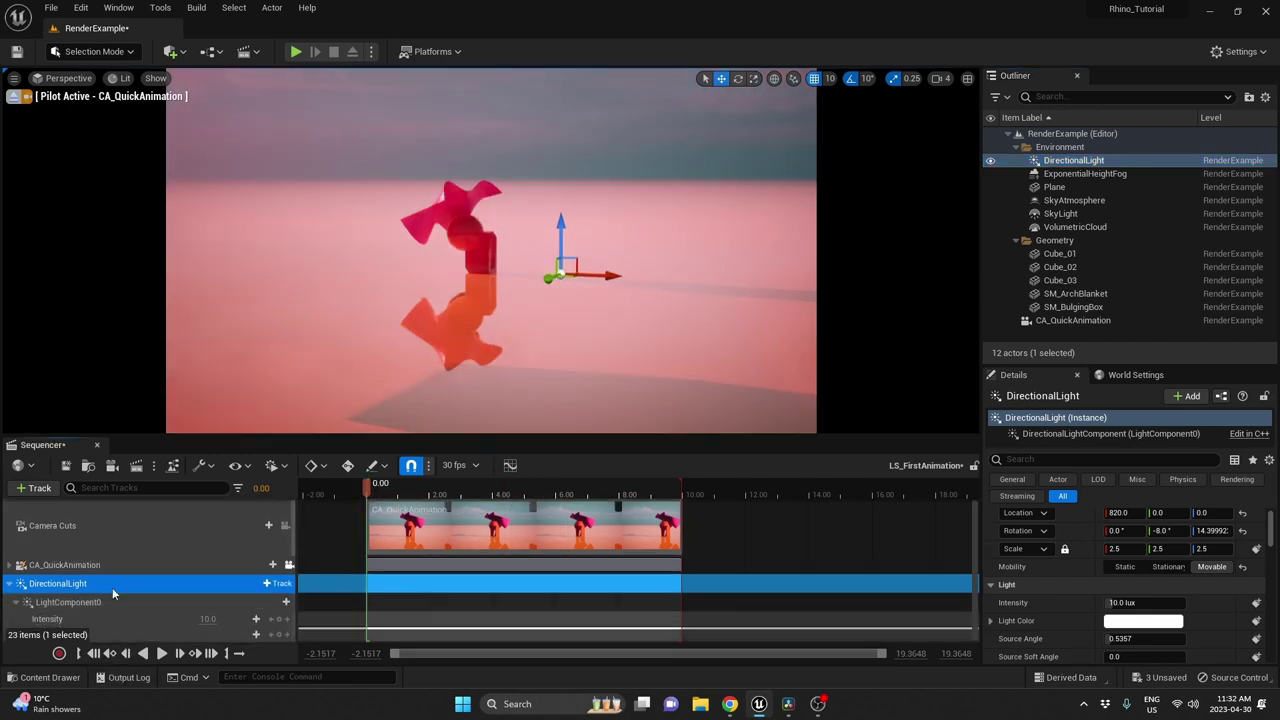
{"action": "left_click", "coordinate": [27, 604]}
{"action": "left_click", "coordinate": [16, 603]}
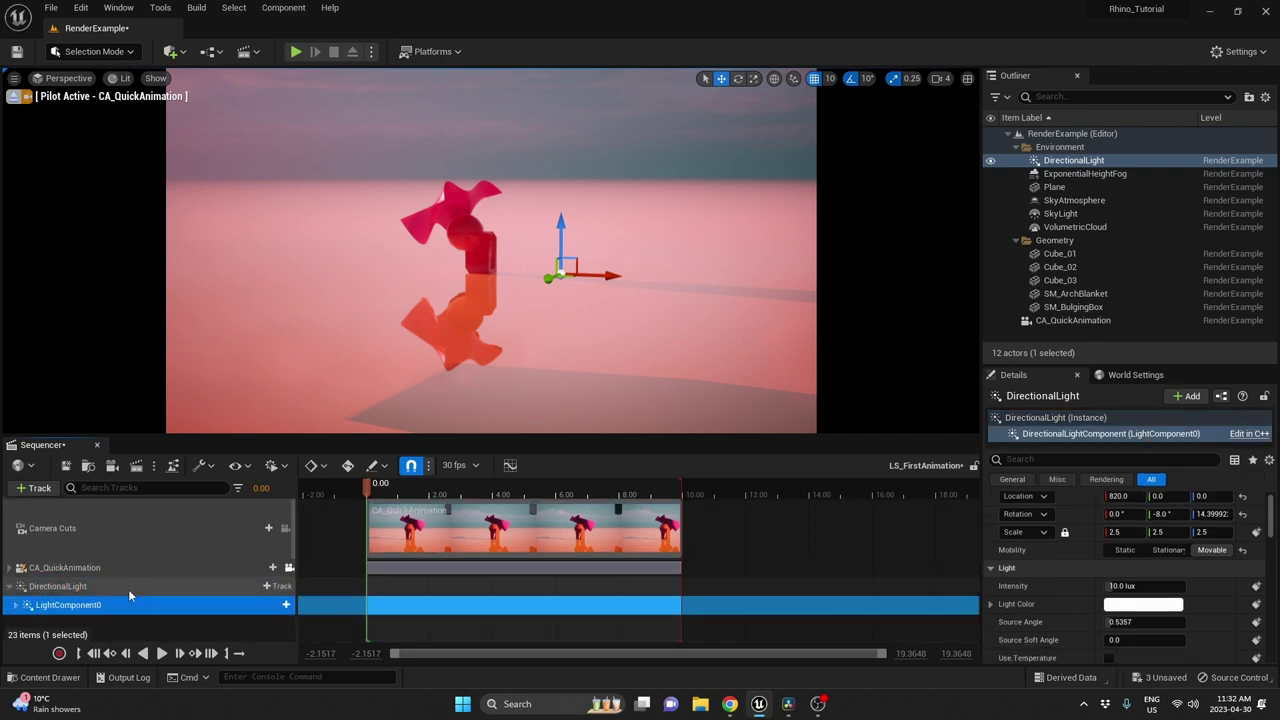
{"action": "left_click", "coordinate": [150, 588]}
{"action": "left_click", "coordinate": [280, 586]}
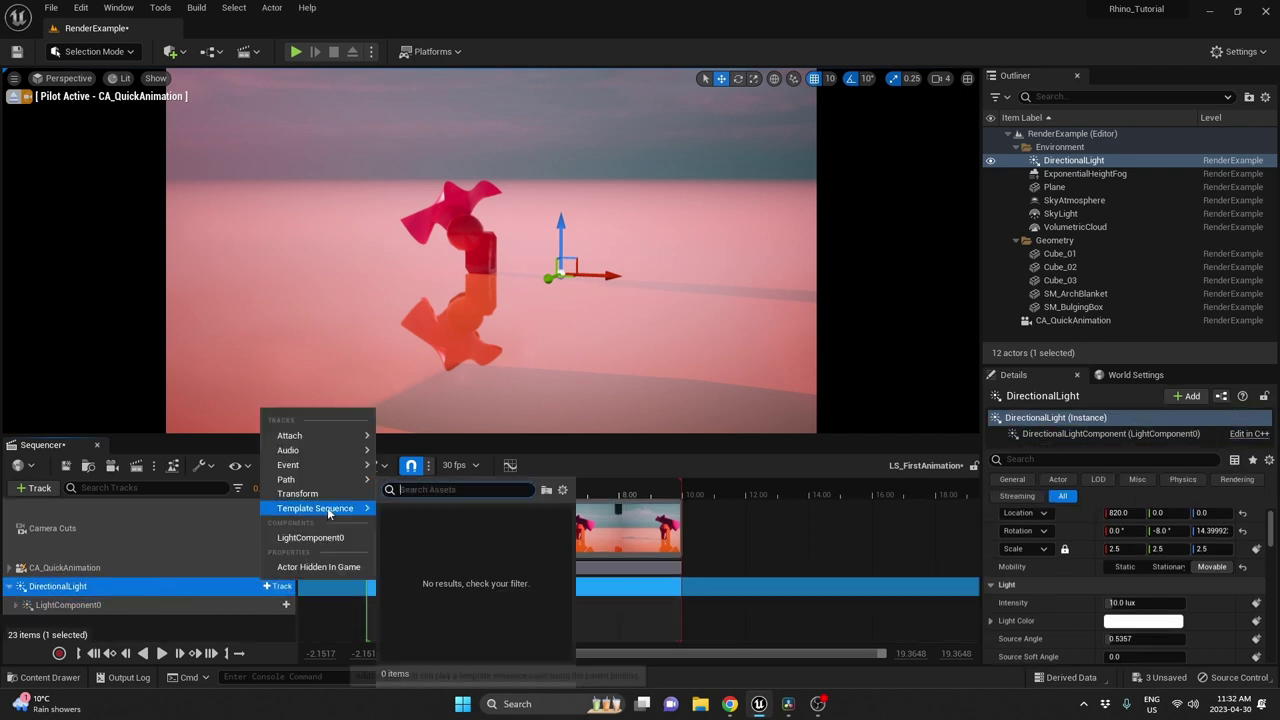
{"action": "left_click", "coordinate": [297, 493]}
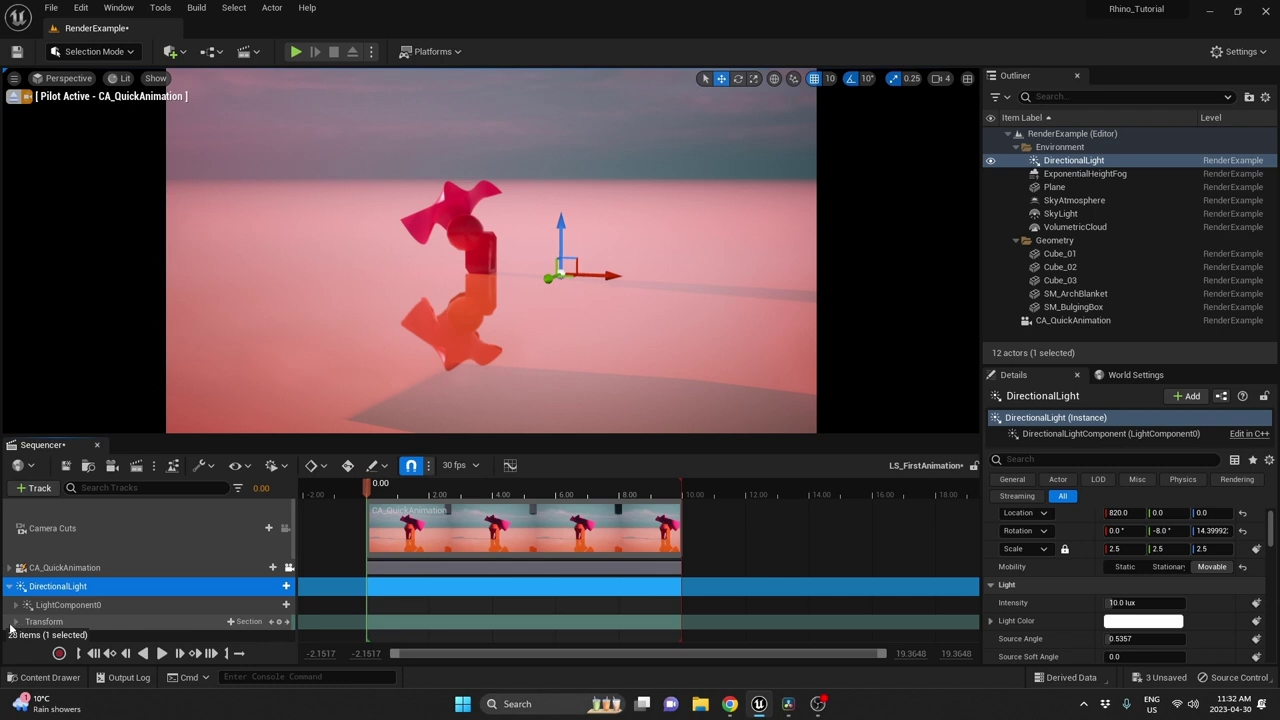
Expand the light's Transform track to its Rotation channels and reset the DirectionalLight's Location to 0, 0, 0.
{"action": "left_click", "coordinate": [15, 621]}
{"action": "scroll", "coordinate": [146, 600], "scroll_direction": "down", "scroll_amount": 1}
{"action": "scroll", "coordinate": [75, 602], "scroll_direction": "down", "scroll_amount": 1}
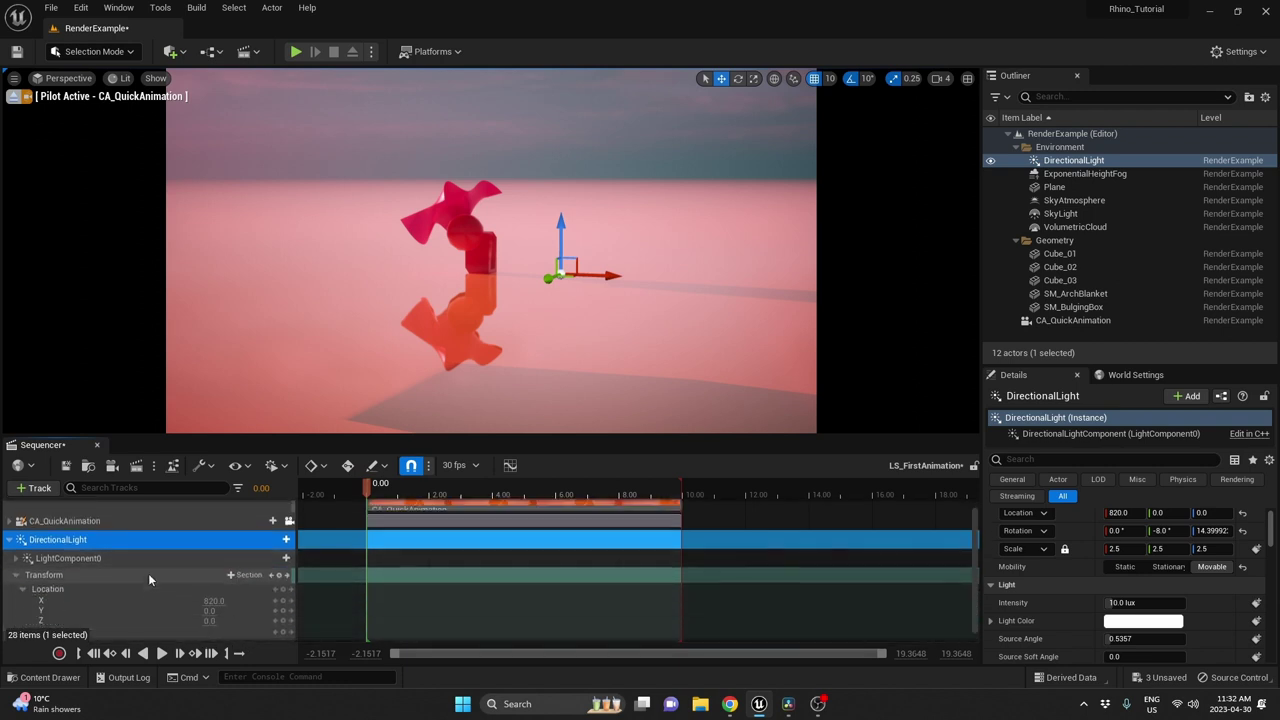
{"action": "scroll", "coordinate": [60, 600], "scroll_direction": "up", "scroll_amount": 1}
{"action": "left_click", "coordinate": [22, 622]}
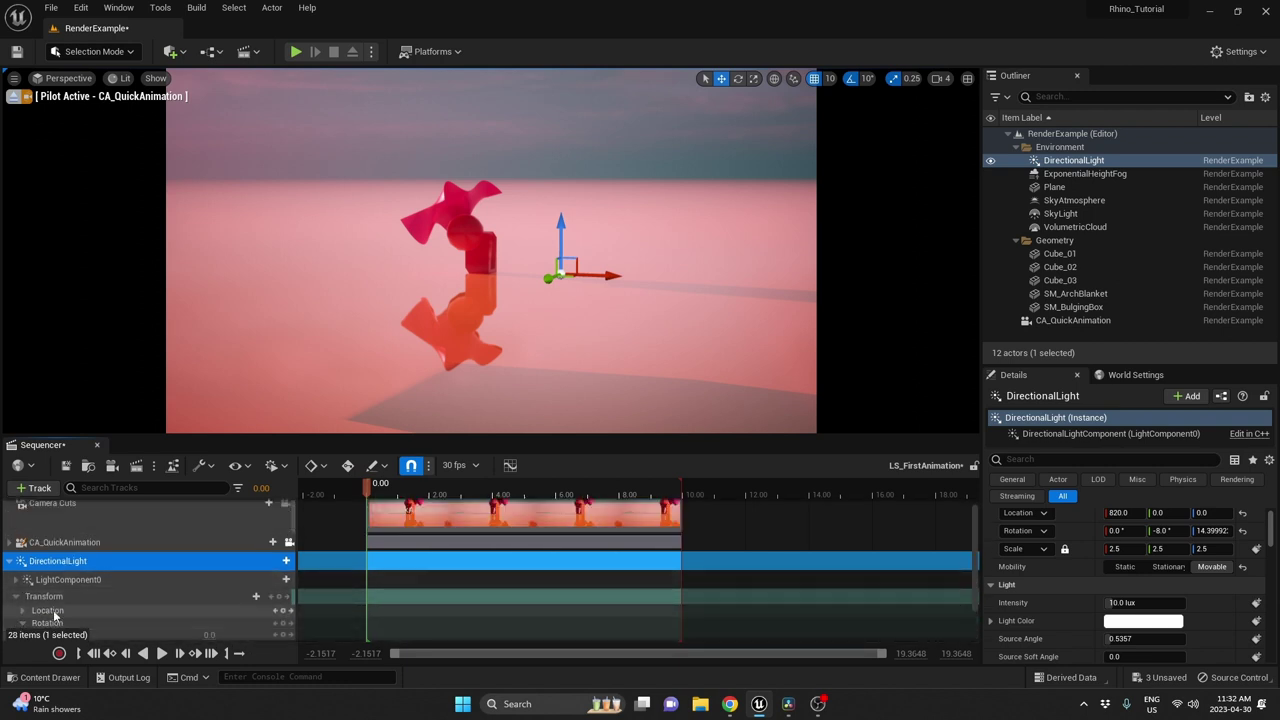
{"action": "scroll", "coordinate": [56, 612], "scroll_direction": "down", "scroll_amount": 1}
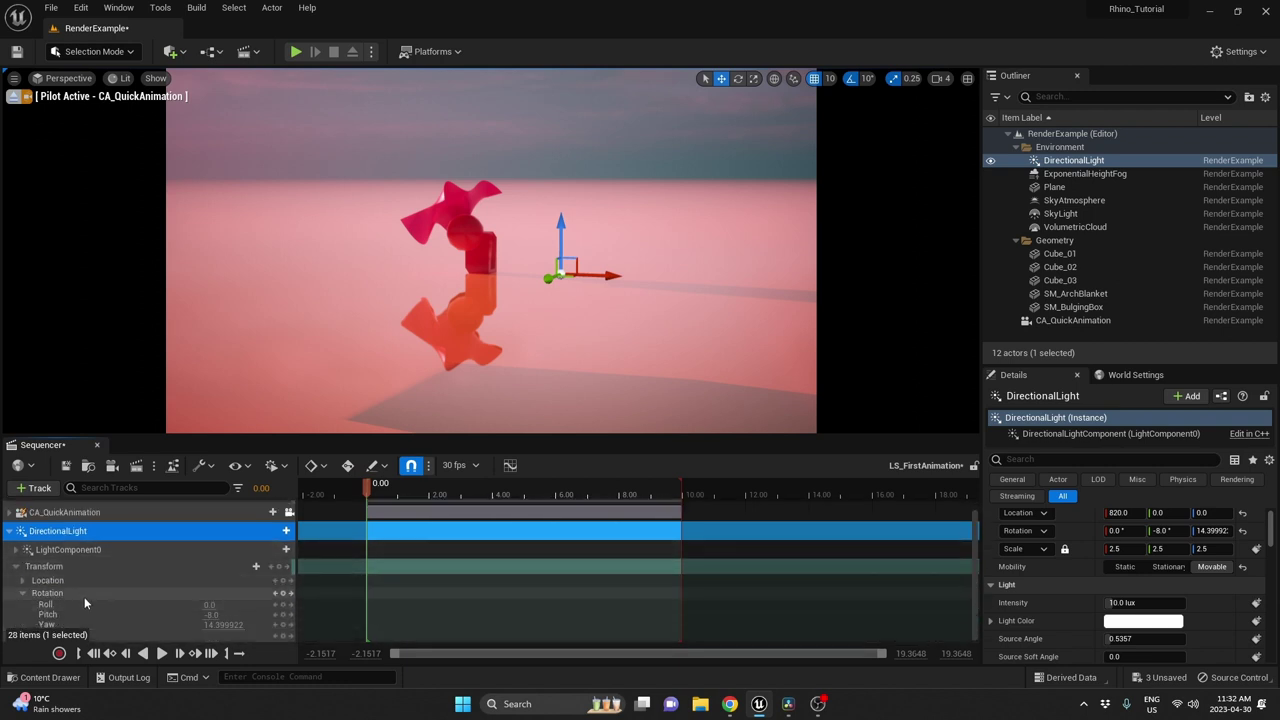
{"action": "left_click", "coordinate": [1242, 514]}
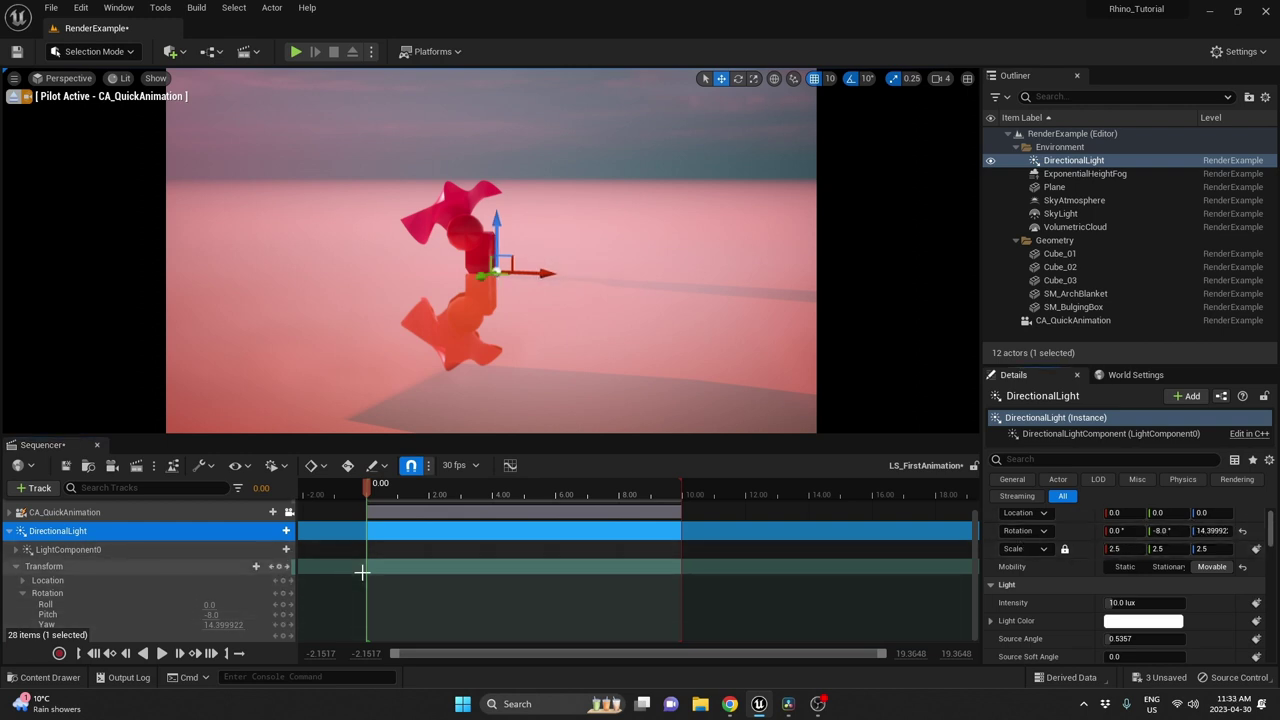
Key the DirectionalLight's Yaw at 15 at 0.00.
{"action": "mouse_move", "coordinate": [223, 625]}
{"action": "left_mouse_down"}
{"action": "mouse_move", "coordinate": [280, 625]}
{"action": "mouse_move", "coordinate": [216, 625]}
{"action": "left_mouse_up"}
{"action": "type", "text": "15"}
{"action": "key", "text": "Return"}
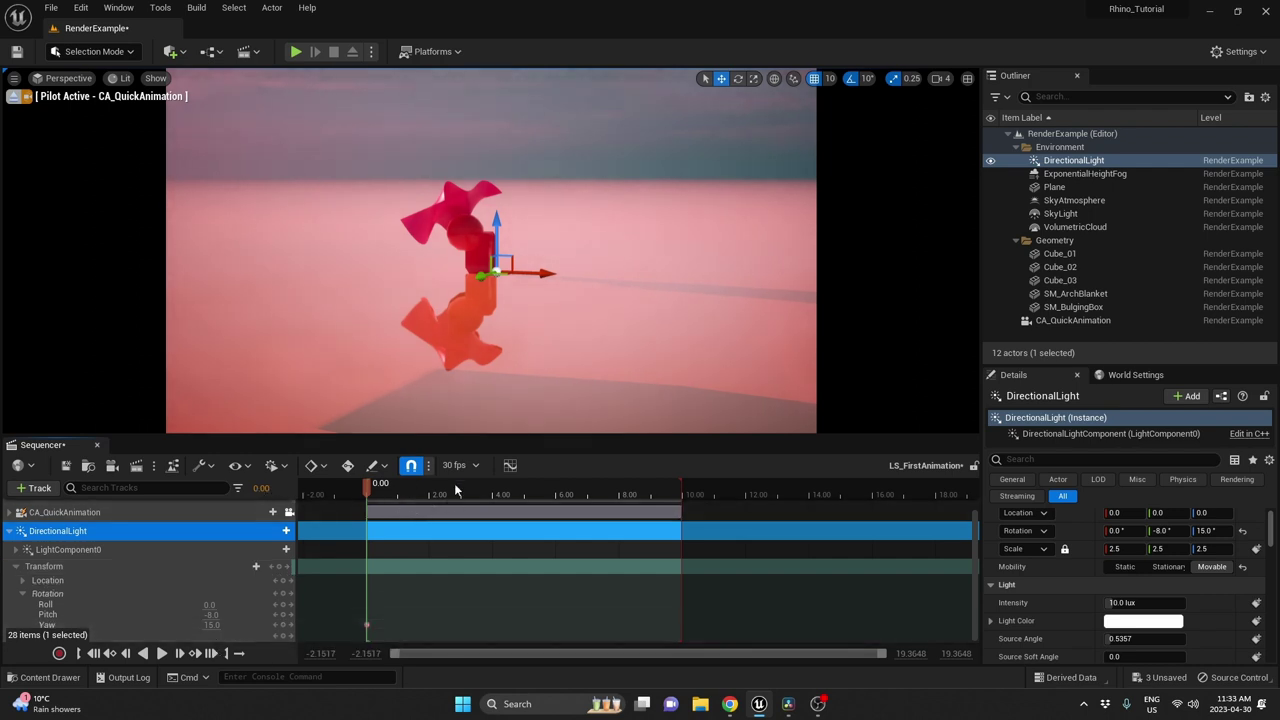
Move the playhead to 10.00 and key the DirectionalLight's Yaw at 180.
{"action": "left_click_drag", "start_coordinate": [455, 490], "coordinate": [602, 492]}
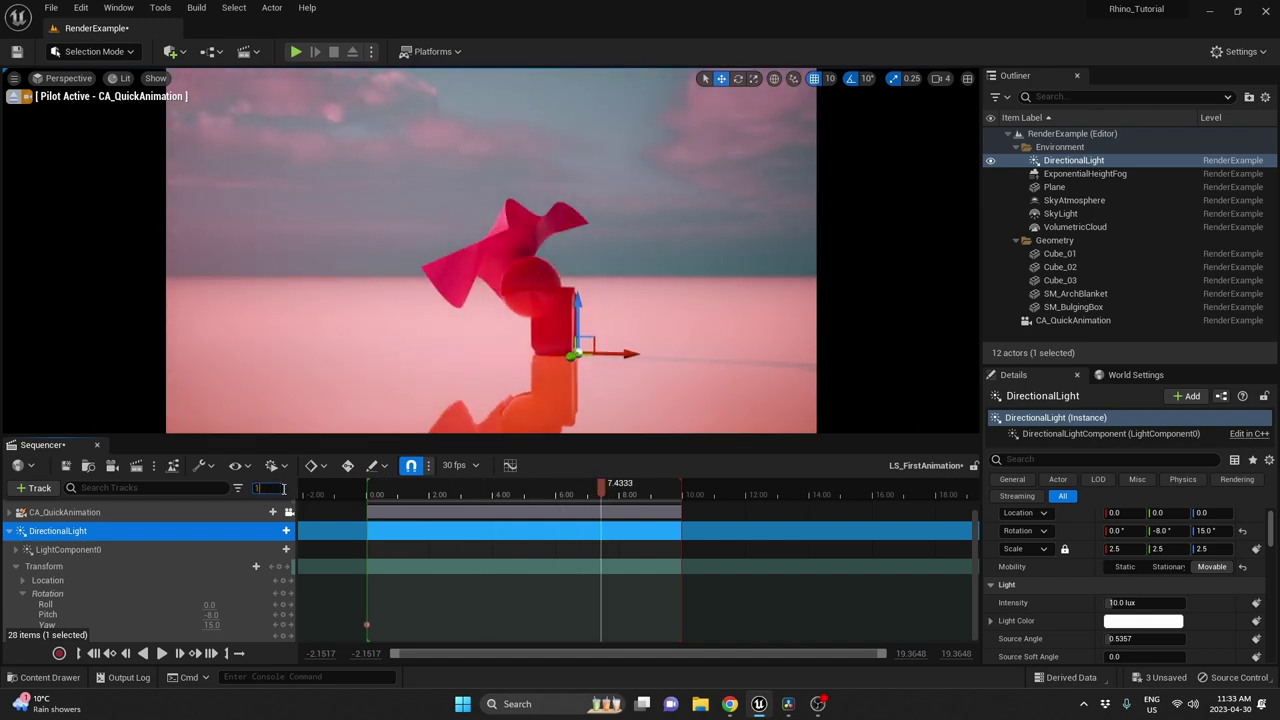
{"action": "type", "text": "0"}
{"action": "key", "text": "Return"}
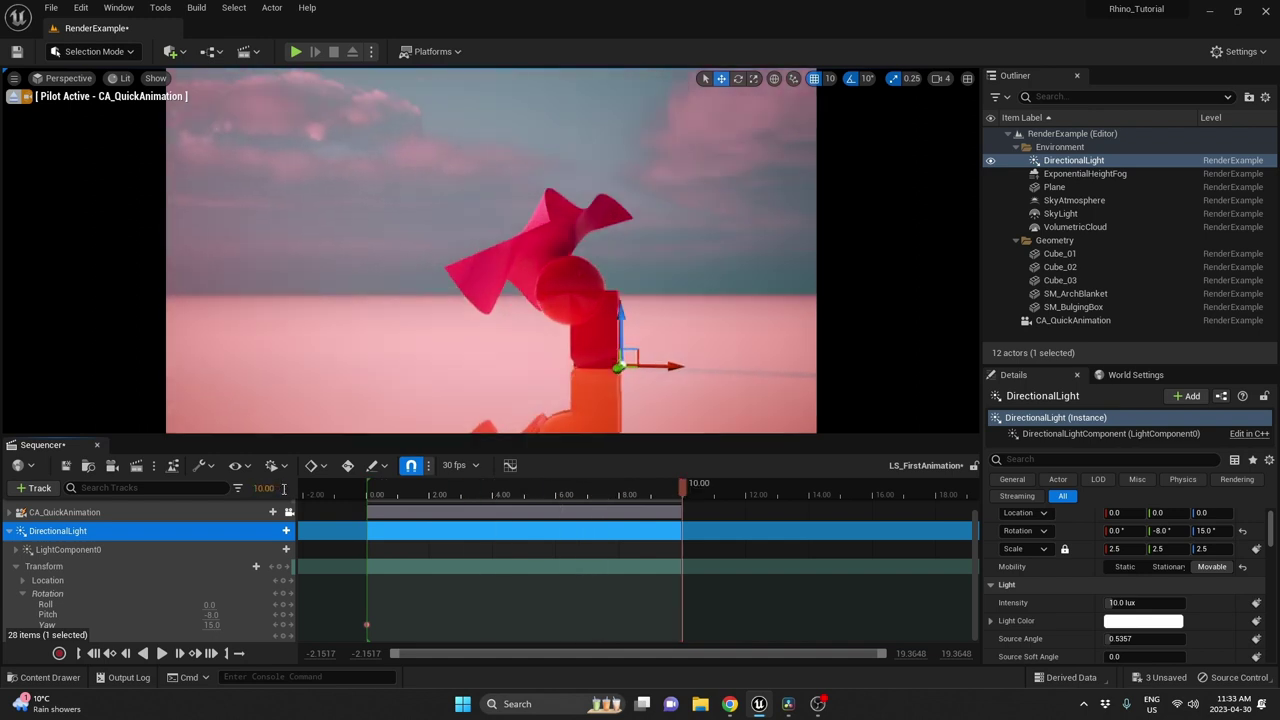
{"action": "left_click", "coordinate": [285, 625]}
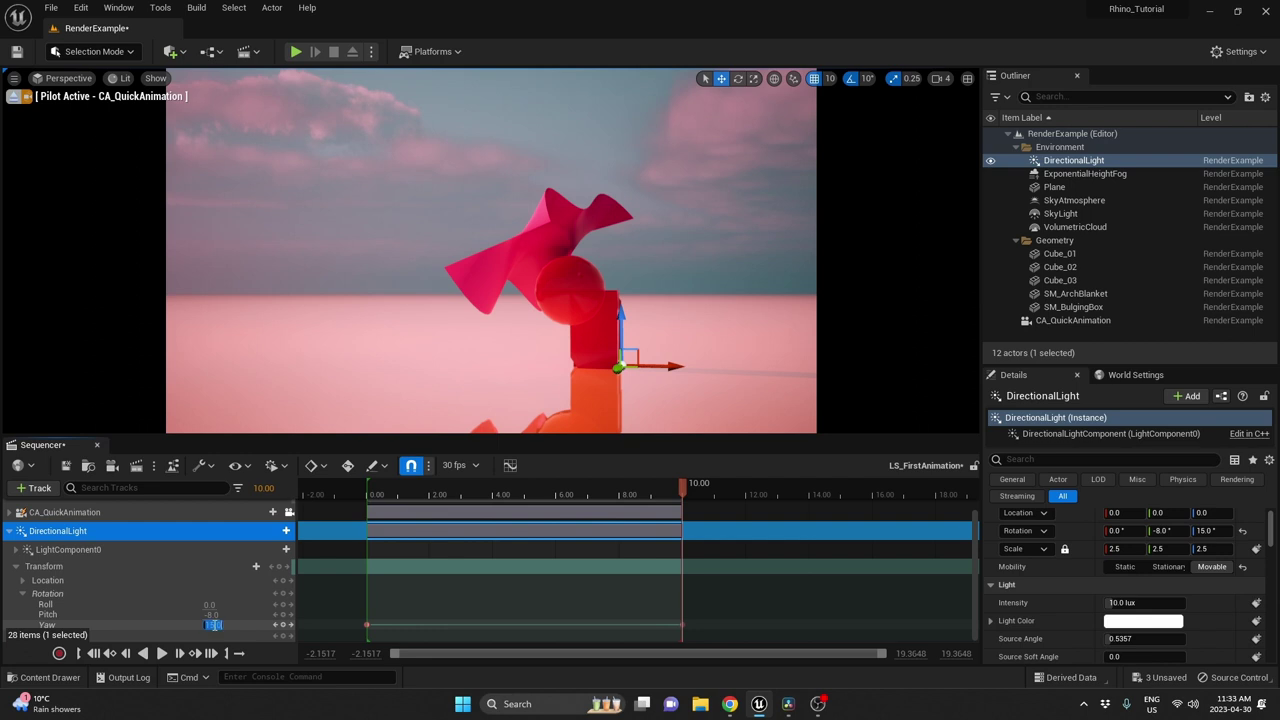
{"action": "type", "text": "180"}
{"action": "key", "text": "Return"}
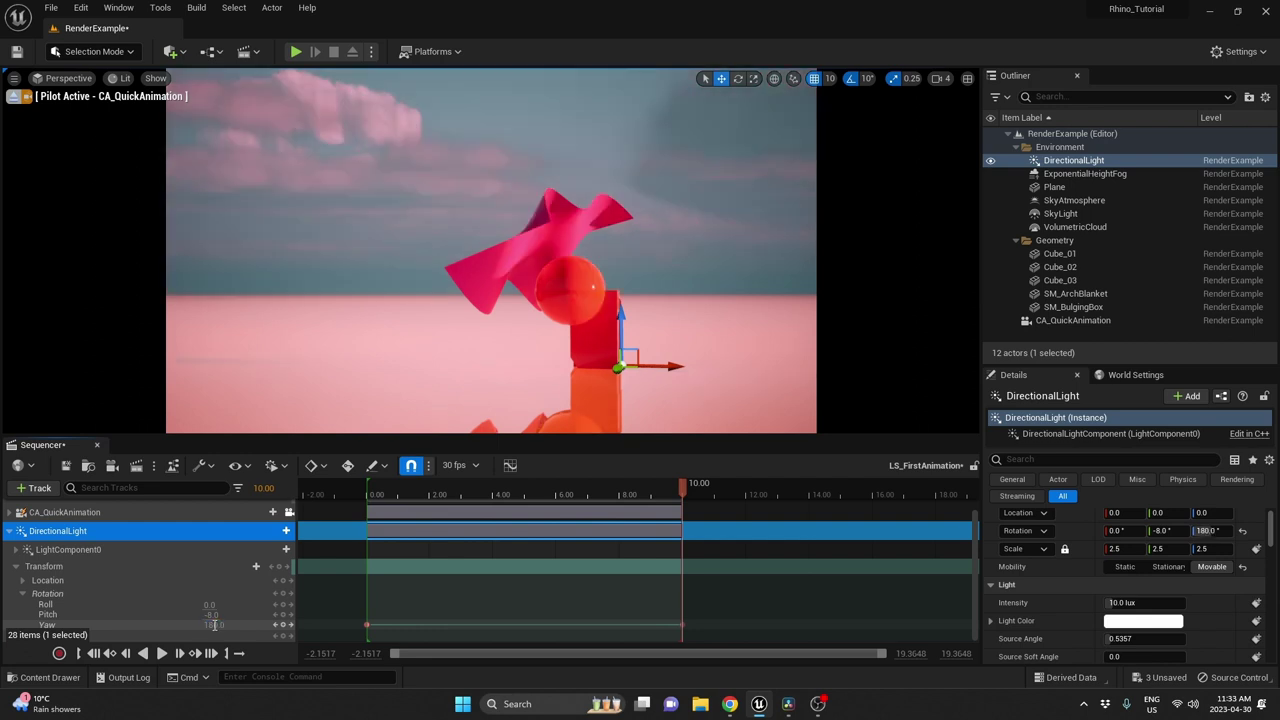
Scrub back to 5.20 to check the light's sweep and set the Yaw of the end key at 10.00 to 100.
{"action": "left_click_drag", "start_coordinate": [629, 490], "coordinate": [530, 505]}
{"action": "left_click", "coordinate": [211, 653]}
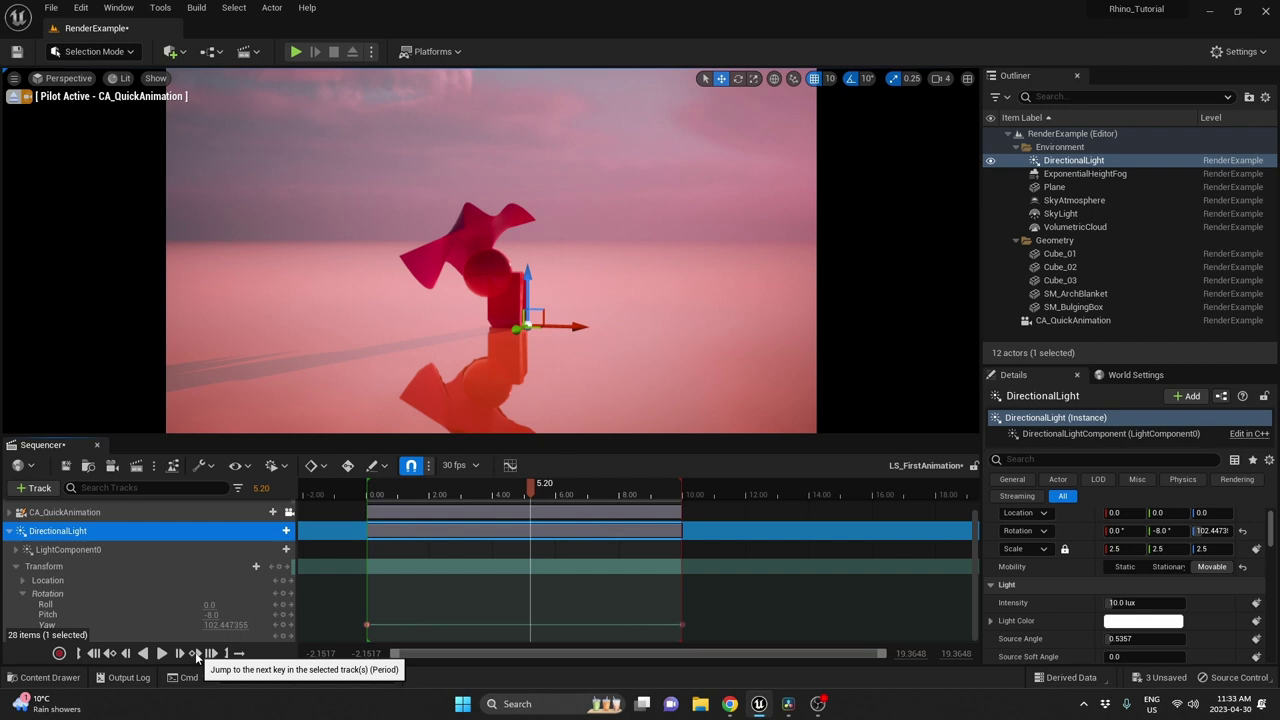
{"action": "left_click", "coordinate": [197, 655]}
{"action": "left_click", "coordinate": [224, 626]}
{"action": "type", "text": "100"}
{"action": "key", "text": "Return"}
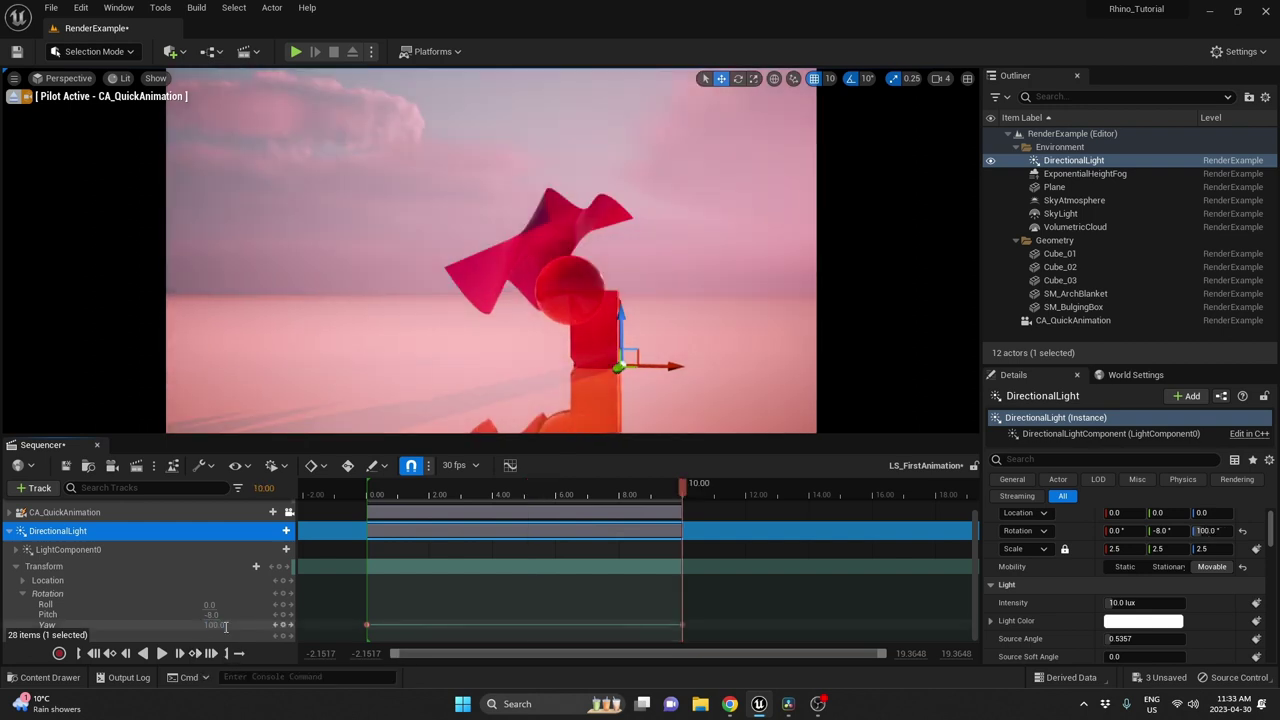
Key the DirectionalLight's Pitch at 0.00, and at 10.00 try a Pitch of -2 and settle on -5.
{"action": "left_click_drag", "start_coordinate": [590, 483], "coordinate": [620, 515]}
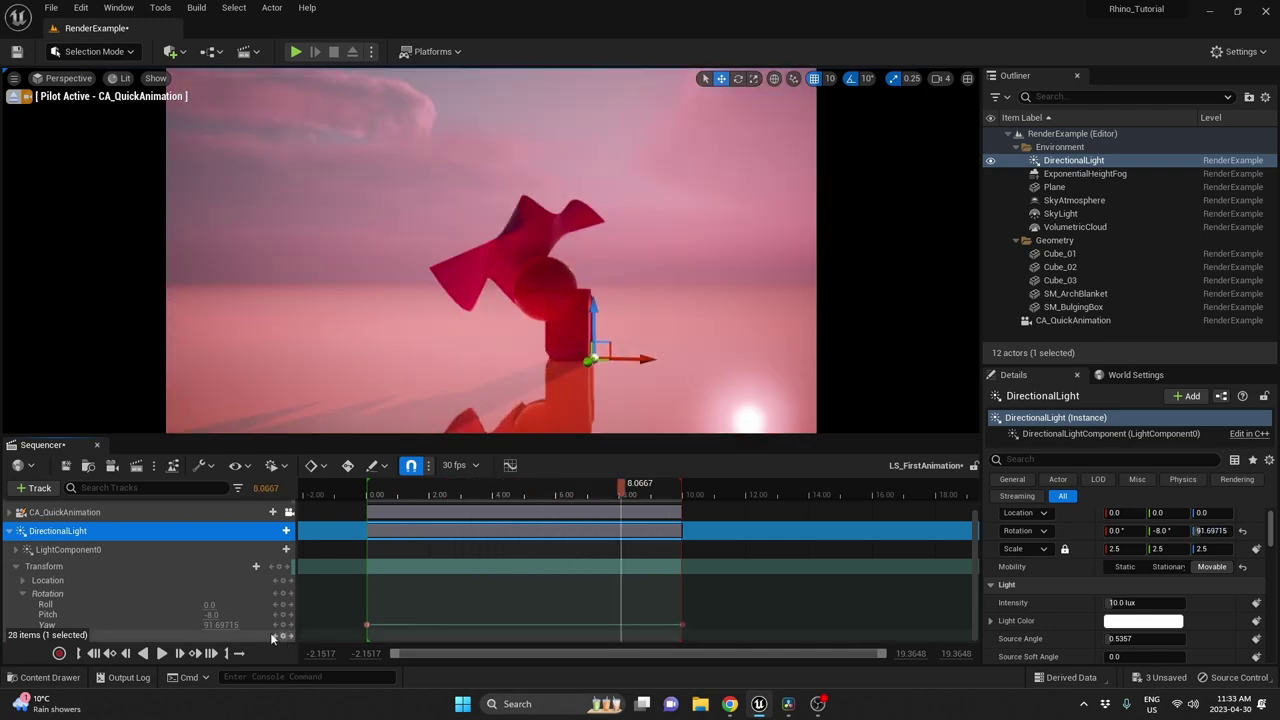
{"action": "left_click", "coordinate": [111, 652]}
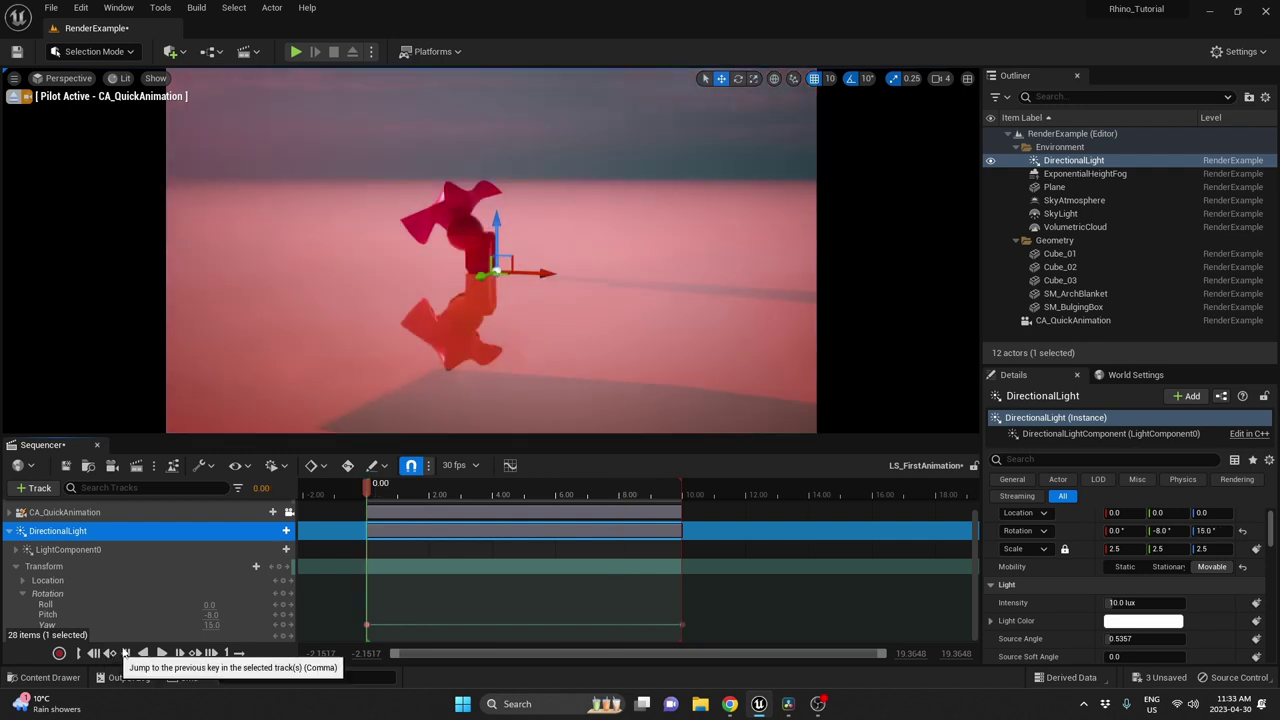
{"action": "left_click", "coordinate": [200, 655]}
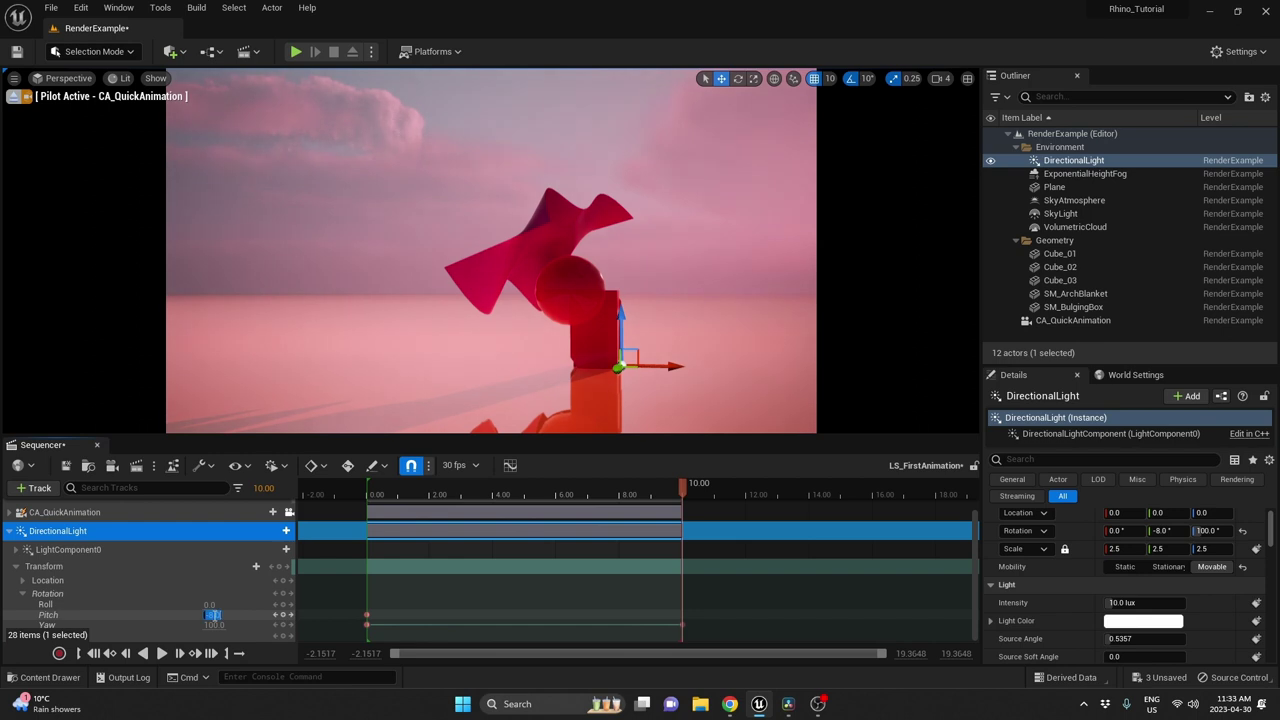
{"action": "type", "text": "-2"}
{"action": "key", "text": "Return"}
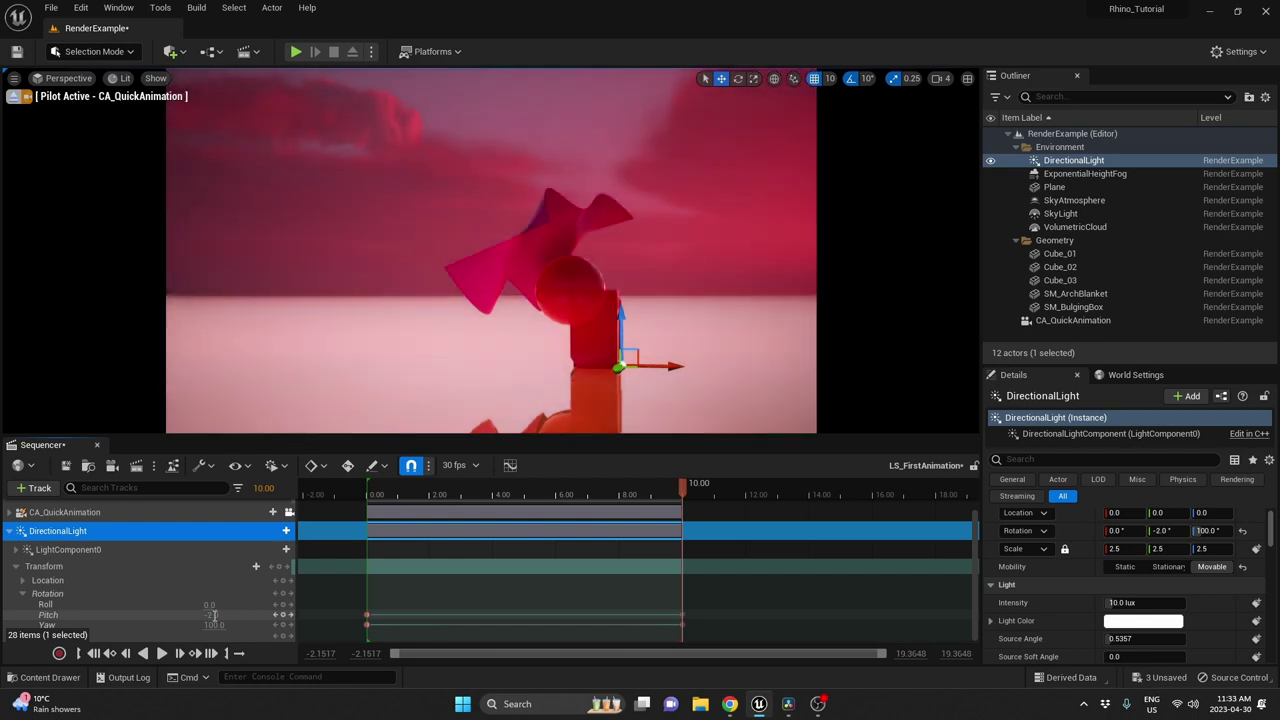
{"action": "key", "text": "minus"}
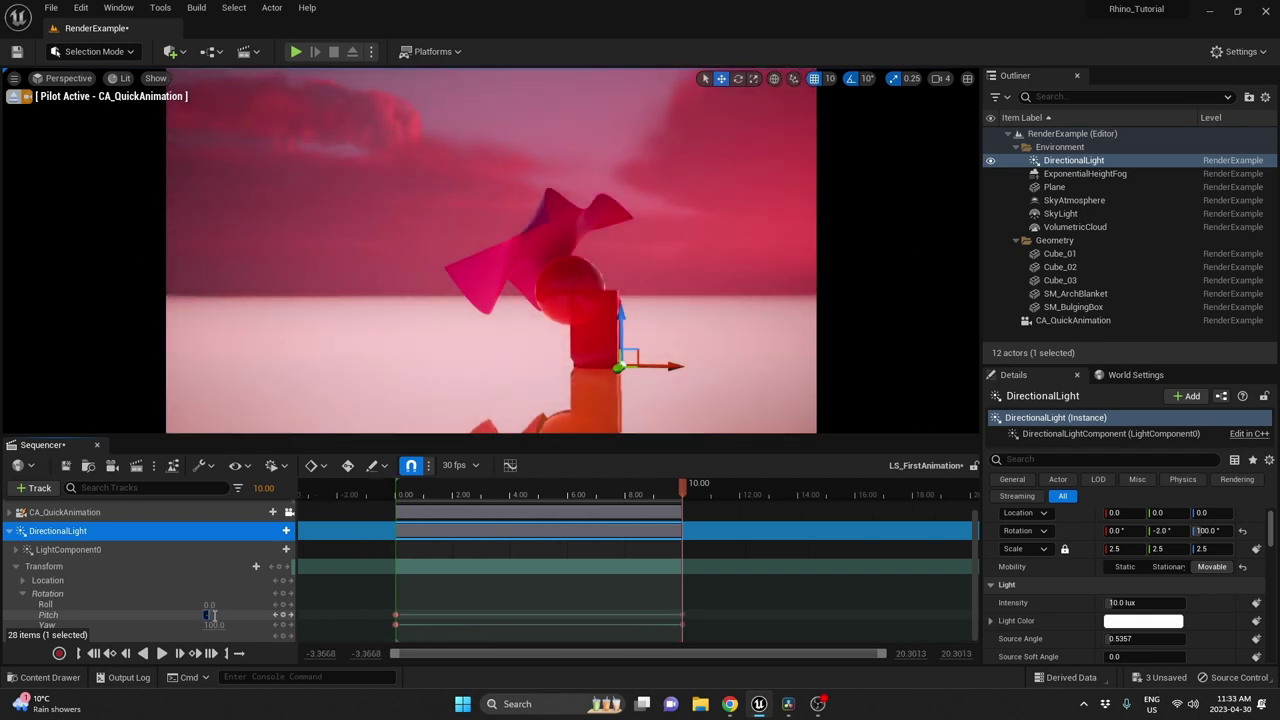
{"action": "type", "text": "-5"}
{"action": "key", "text": "Return"}
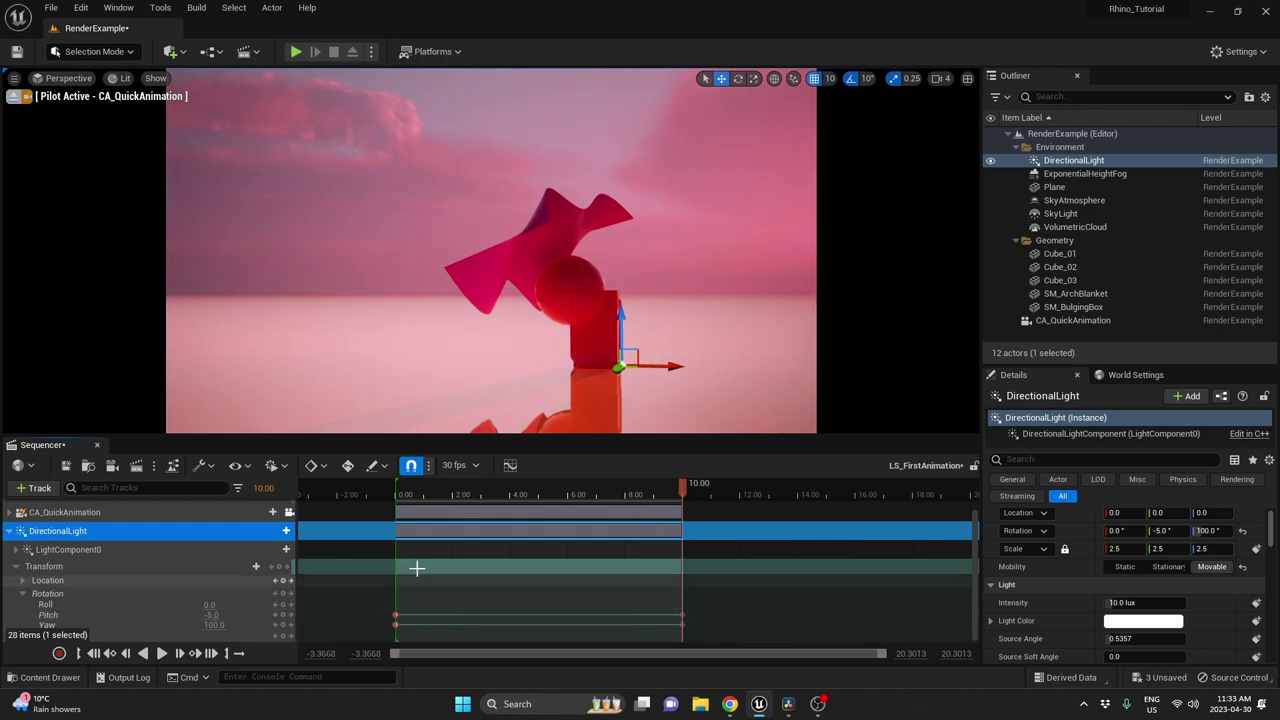
Scrub through the animated lighting and return to the end key at 10.00.
{"action": "left_click_drag", "start_coordinate": [682, 485], "coordinate": [453, 503]}
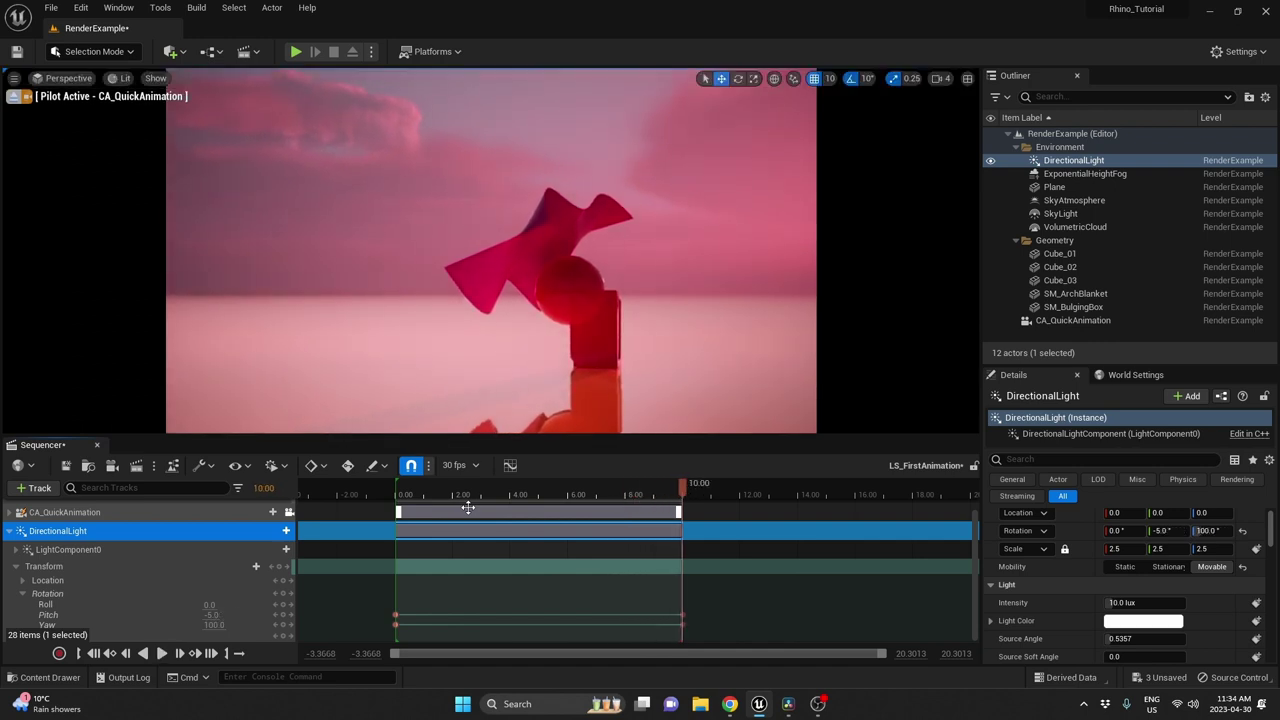
{"action": "left_click_drag", "start_coordinate": [500, 490], "coordinate": [637, 498]}
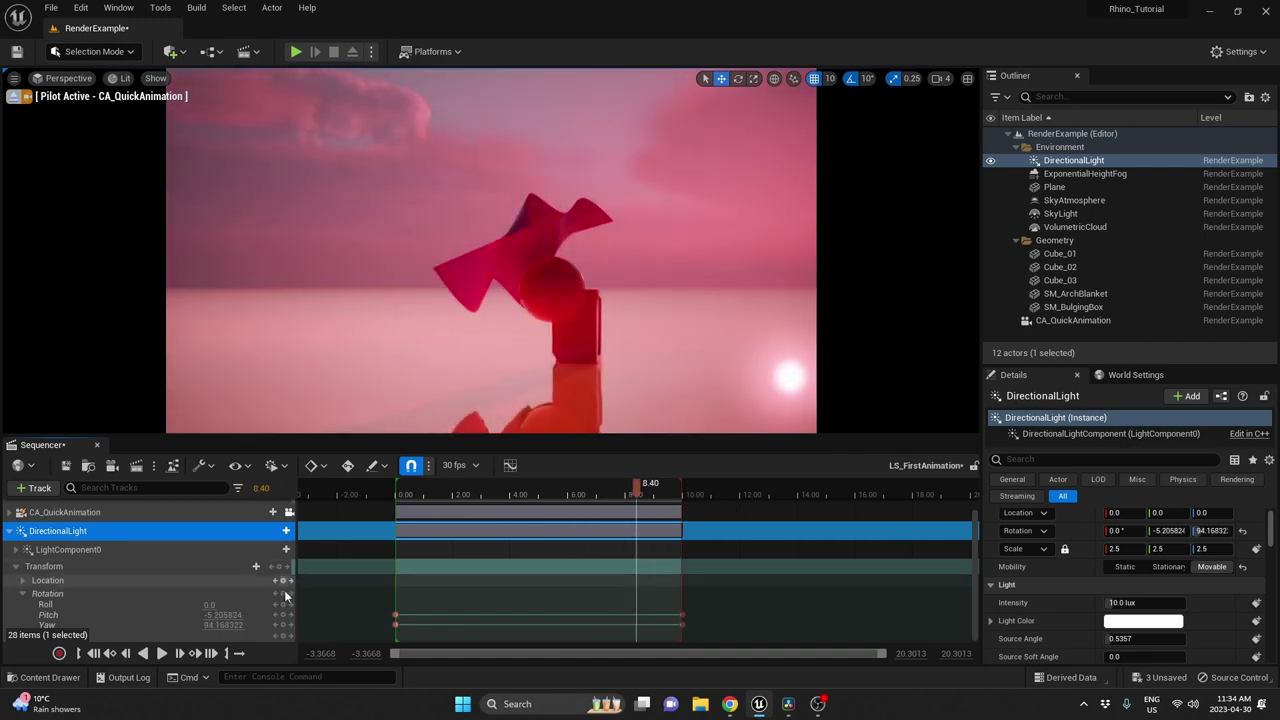
{"action": "left_click", "coordinate": [197, 653]}
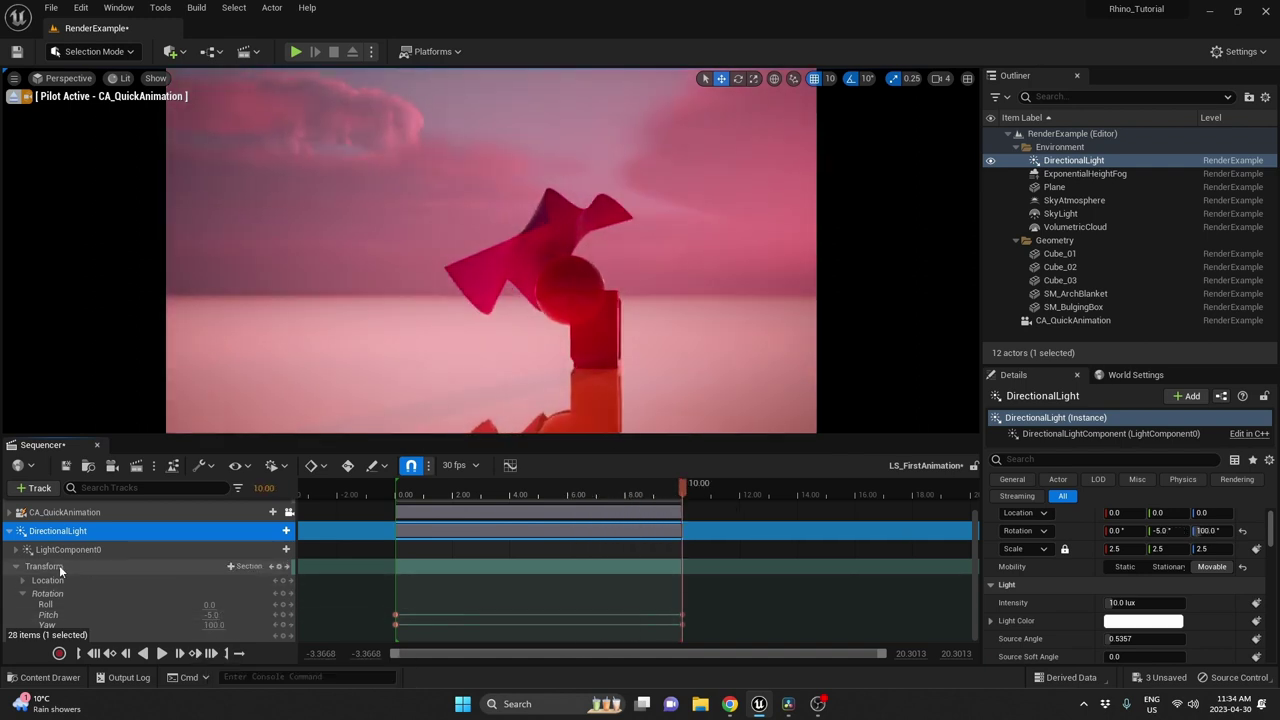
Pull CA_QuickAnimation back and tilt it down at 10.00 to include the models' reflection, and key its transform there.
{"action": "left_click", "coordinate": [9, 531]}
{"action": "left_click", "coordinate": [9, 567]}
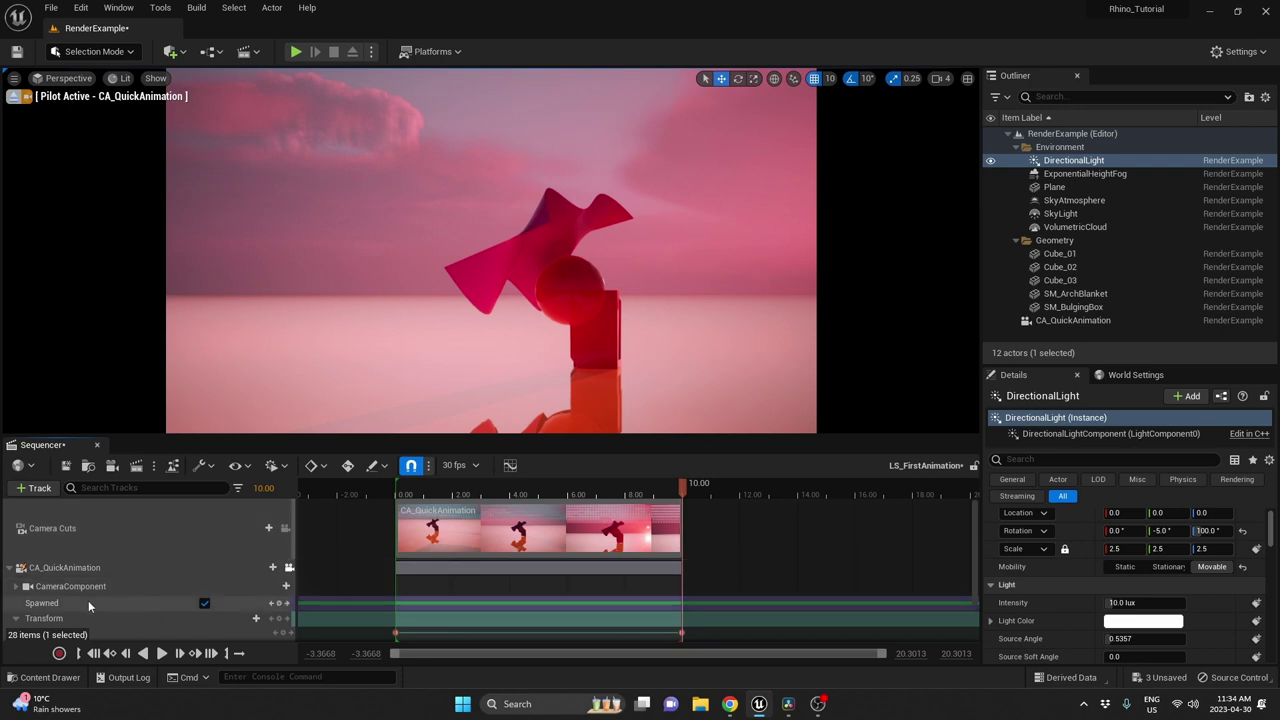
{"action": "left_click", "coordinate": [16, 618]}
{"action": "scroll", "coordinate": [100, 595], "scroll_direction": "down", "scroll_amount": 2}
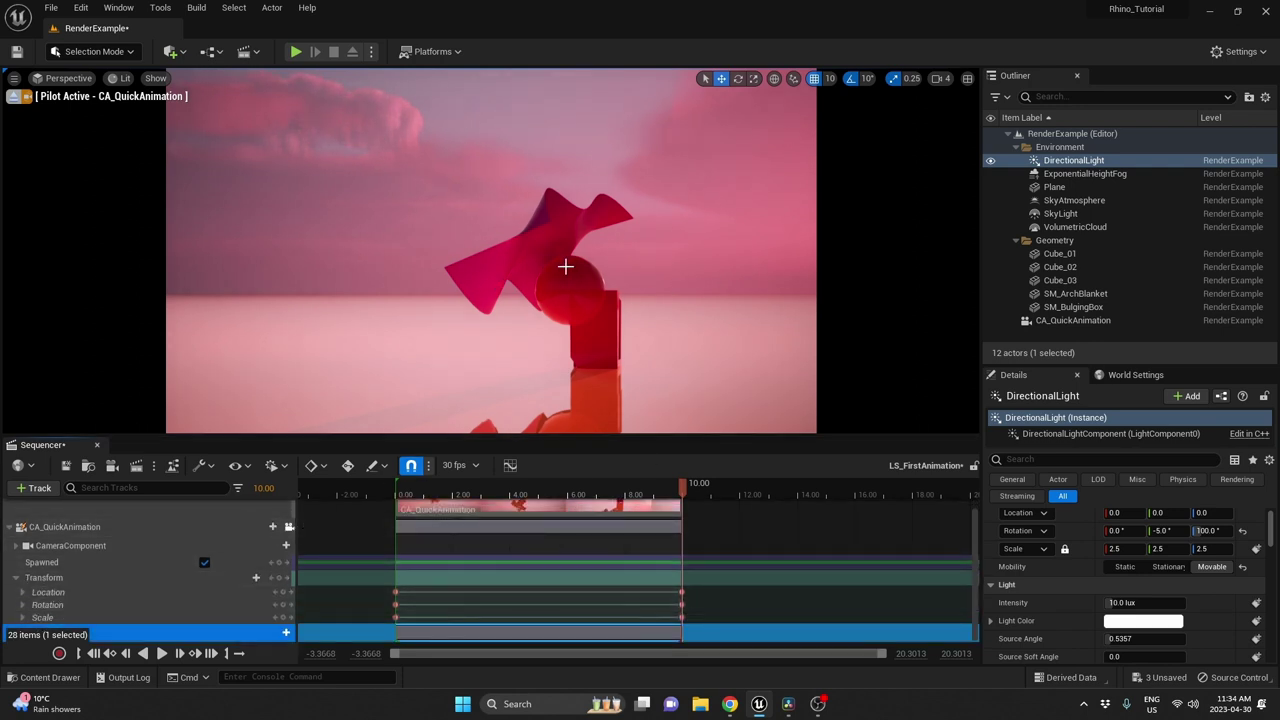
{"action": "right_click_drag", "start_coordinate": [490, 250], "coordinate": [490, 305]}
{"action": "key", "text": "s"}
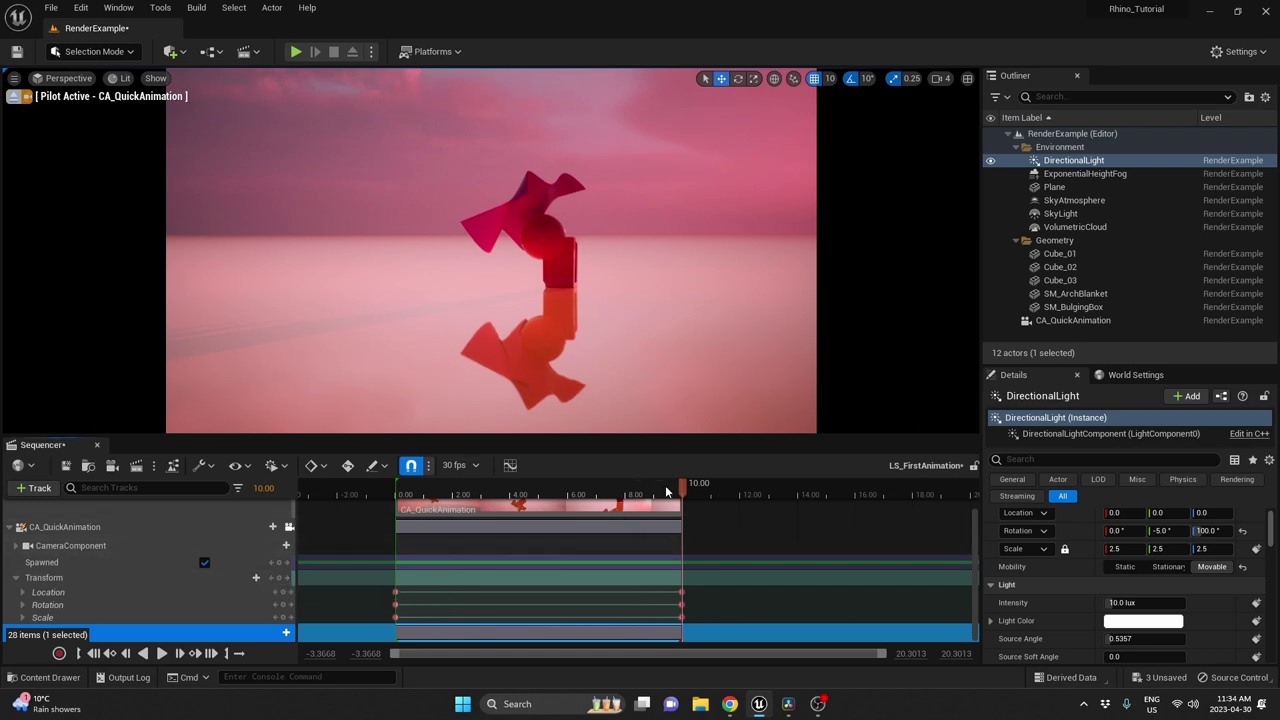
Examine the camera's last transform keys near 10.00 up close and scrub between 9.9333 and 10.00 to compare the framings.
{"action": "scroll", "coordinate": [686, 591], "scroll_direction": "up", "scroll_amount": 2}
{"action": "scroll", "coordinate": [686, 591], "scroll_direction": "down", "scroll_amount": 2}
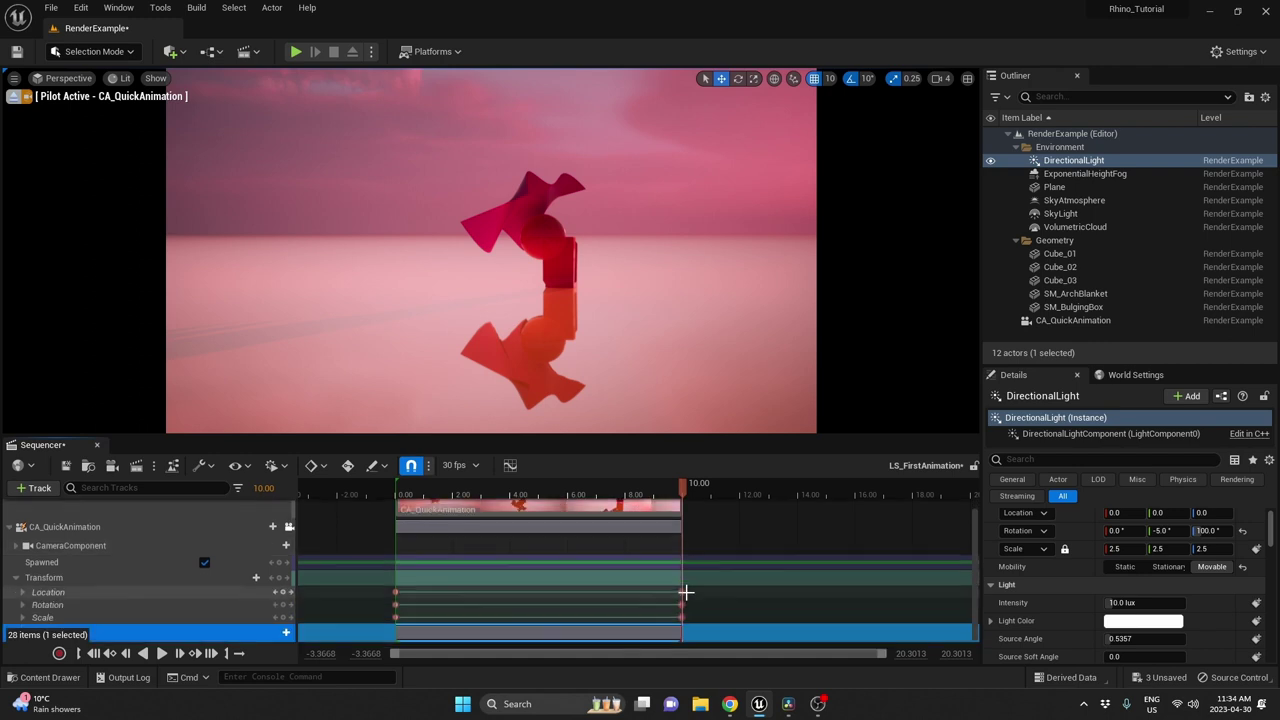
{"action": "scroll", "coordinate": [698, 622], "scroll_direction": "up", "scroll_amount": 3, "text": "ctrl"}
{"action": "scroll", "coordinate": [686, 608], "scroll_direction": "up", "scroll_amount": 5, "text": "ctrl"}
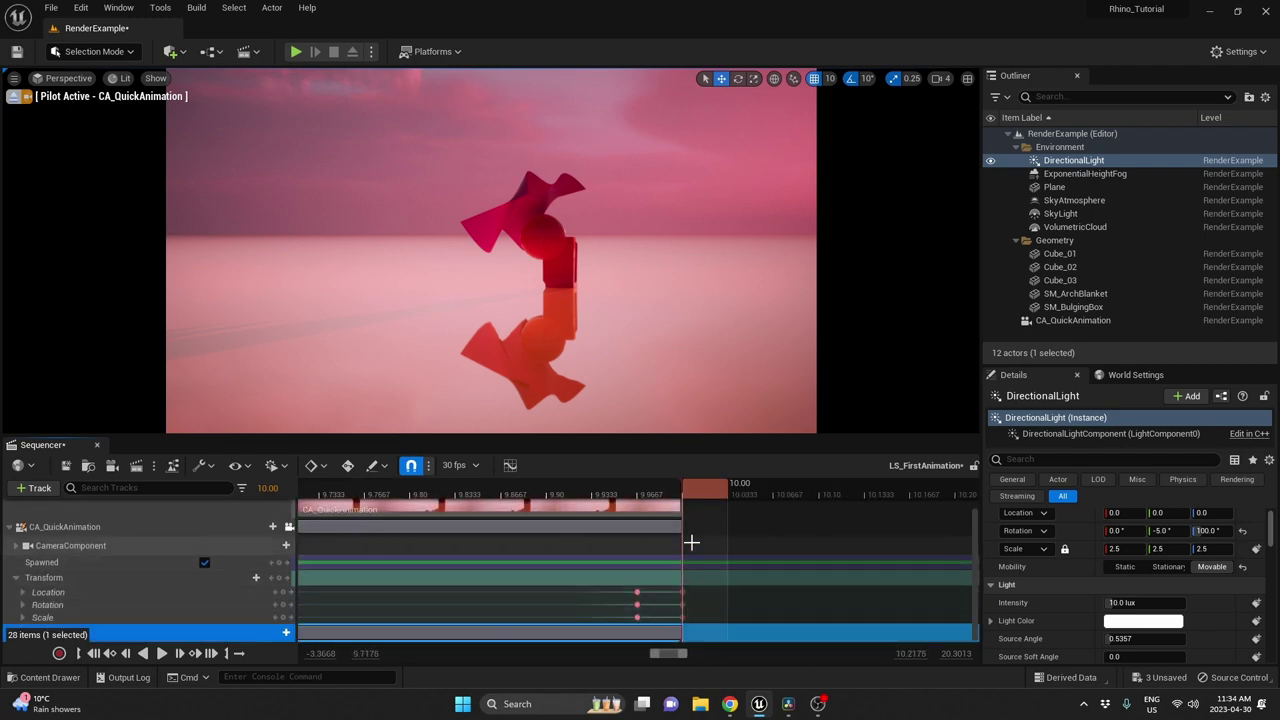
{"action": "left_click", "coordinate": [628, 496]}
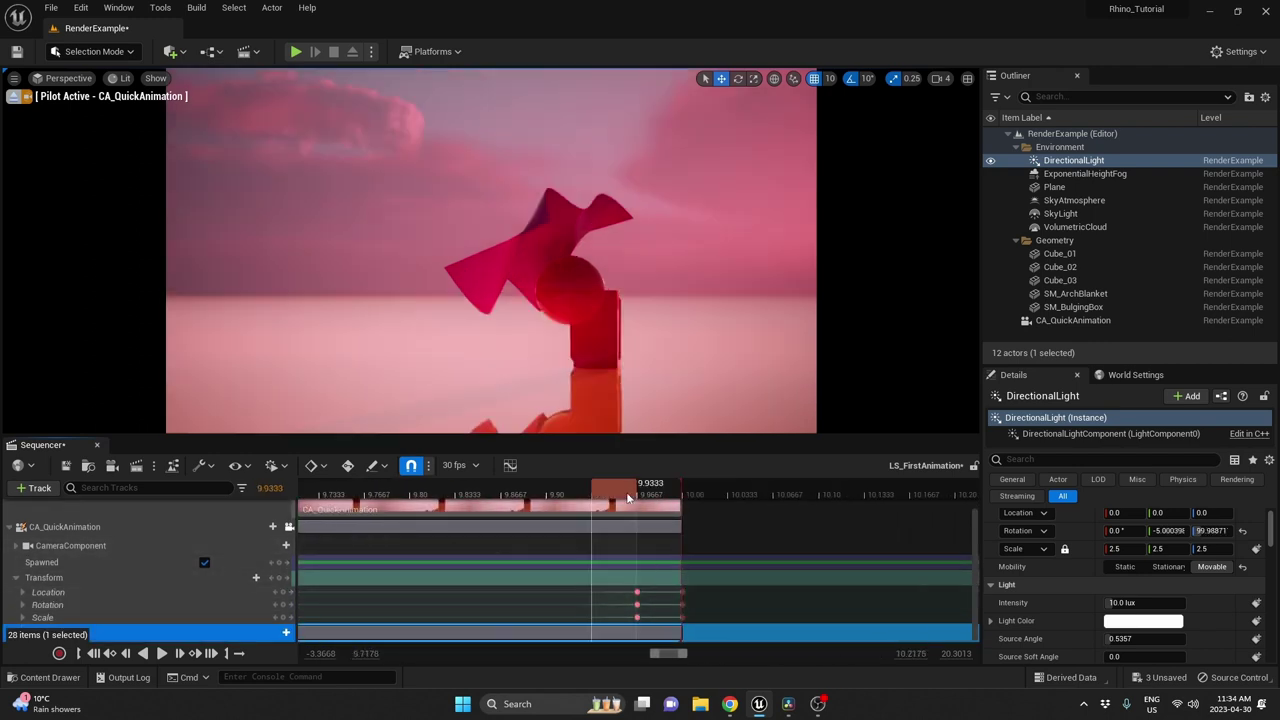
{"action": "left_click_drag", "start_coordinate": [672, 497], "coordinate": [486, 511]}
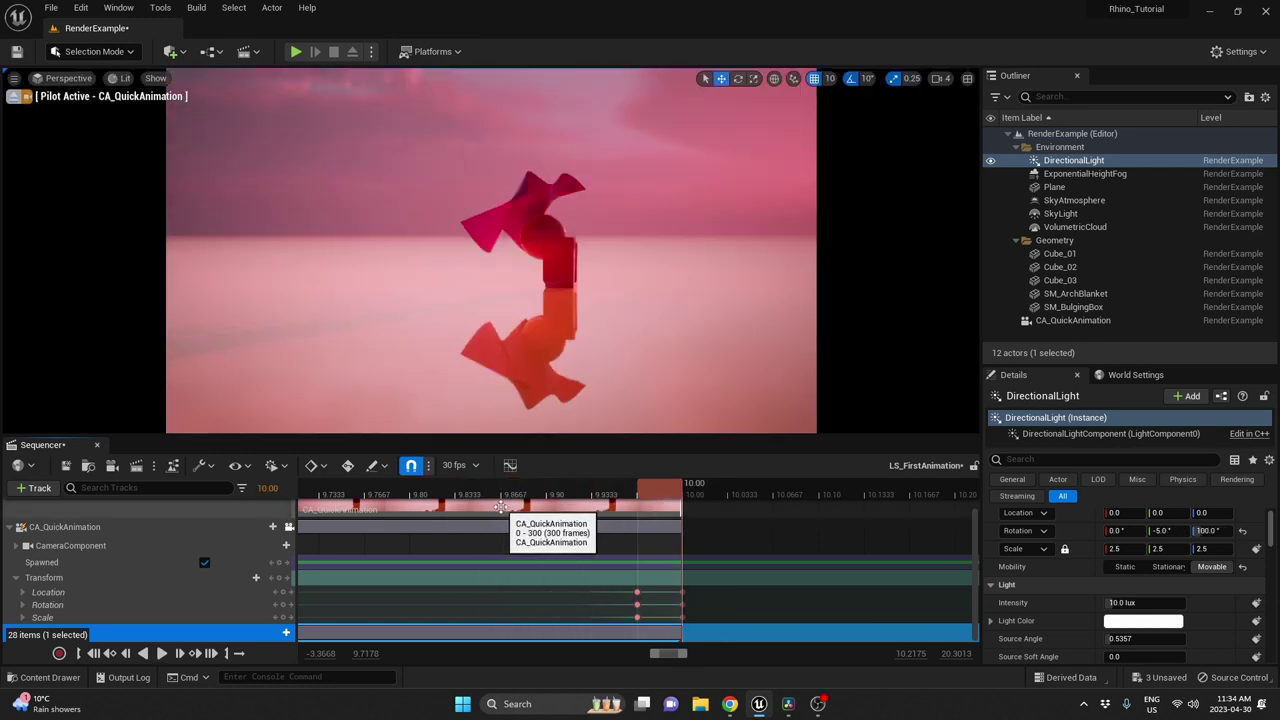
{"action": "left_click", "coordinate": [648, 497]}
{"action": "left_click_drag", "start_coordinate": [648, 497], "coordinate": [723, 506]}
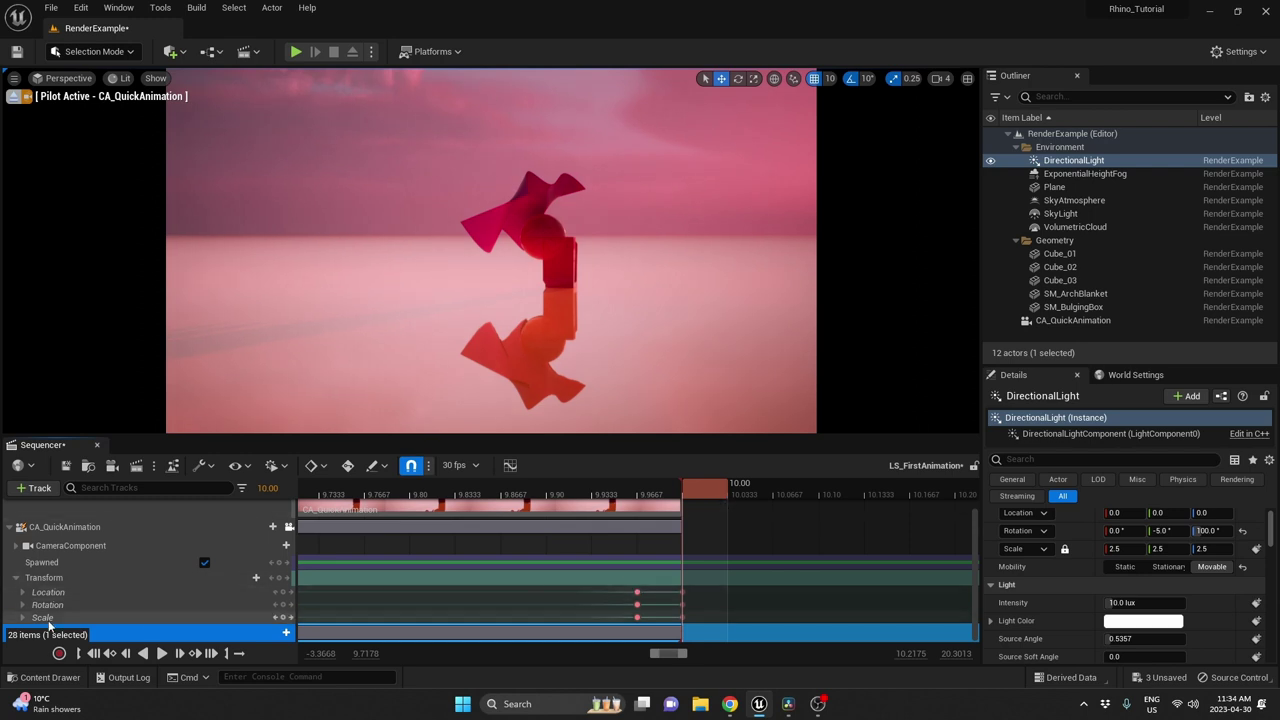
Delete CA_QuickAnimation's stray transform key at 9.9667.
{"action": "left_click", "coordinate": [16, 579]}
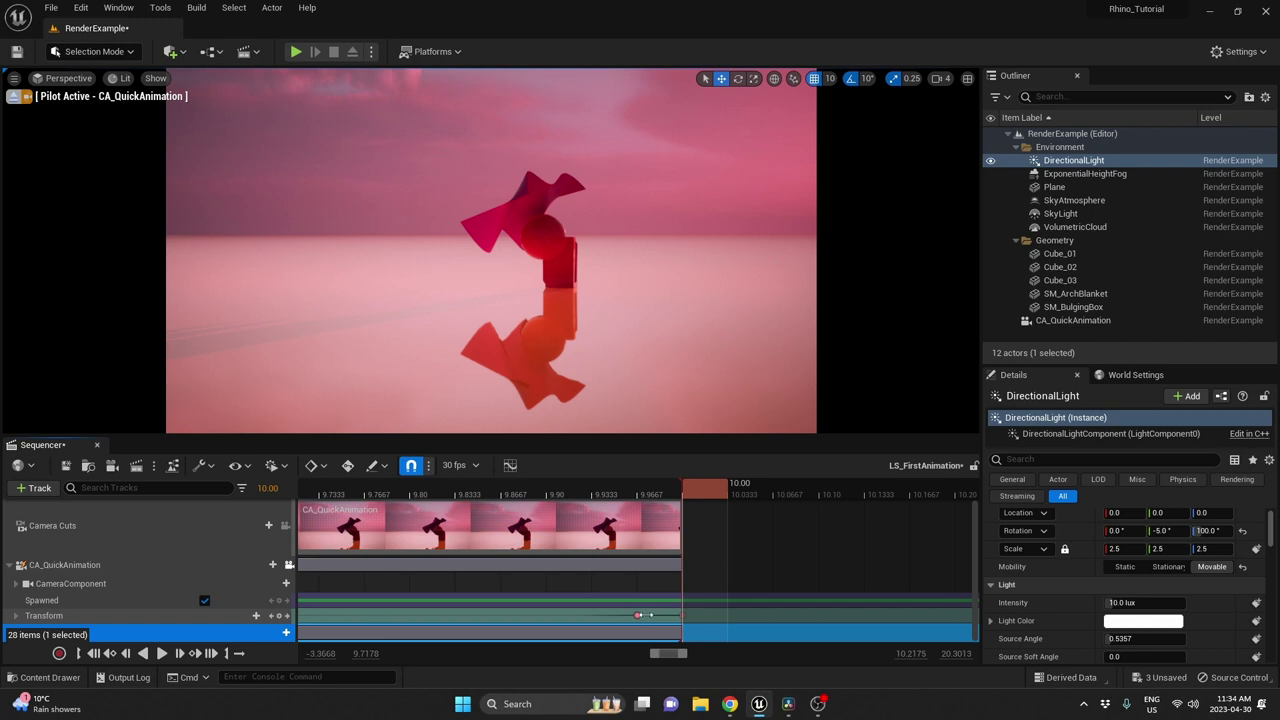
{"action": "left_click", "coordinate": [638, 615]}
{"action": "key", "text": "ctrl+z"}
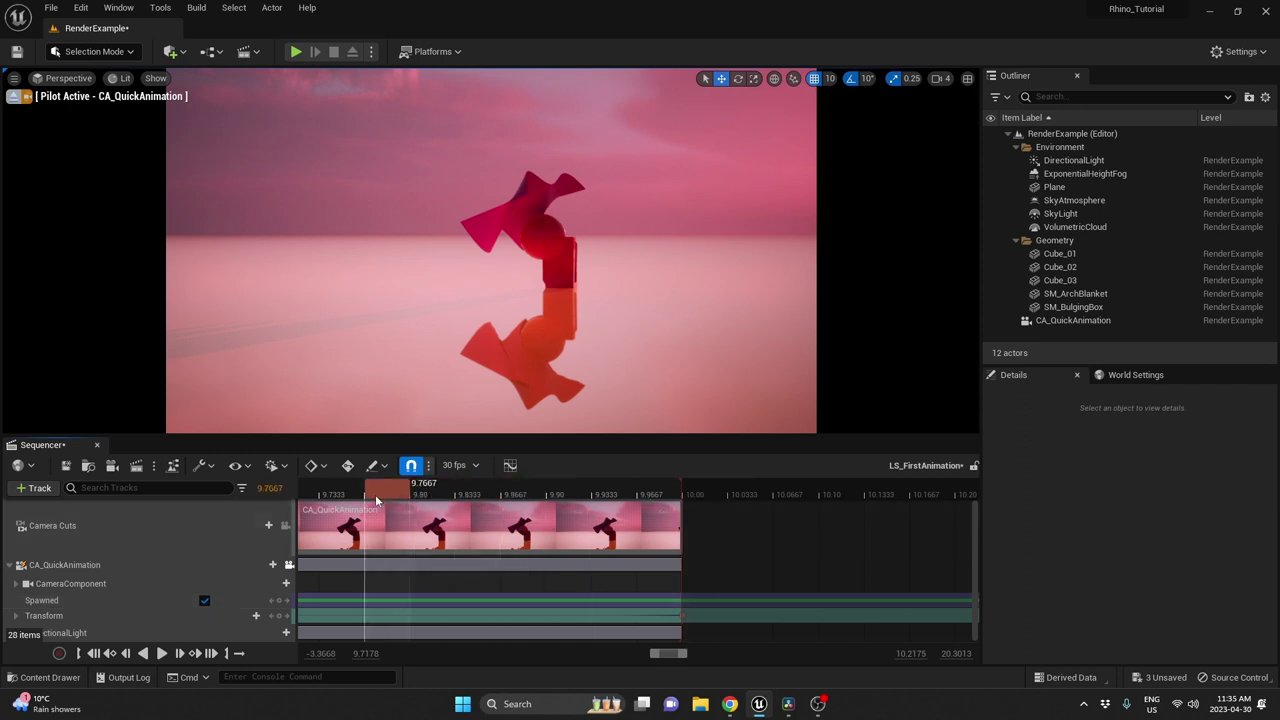
Return to 0.00, show the whole sequence in the timeline and play the animation through.
{"action": "left_click", "coordinate": [90, 653]}
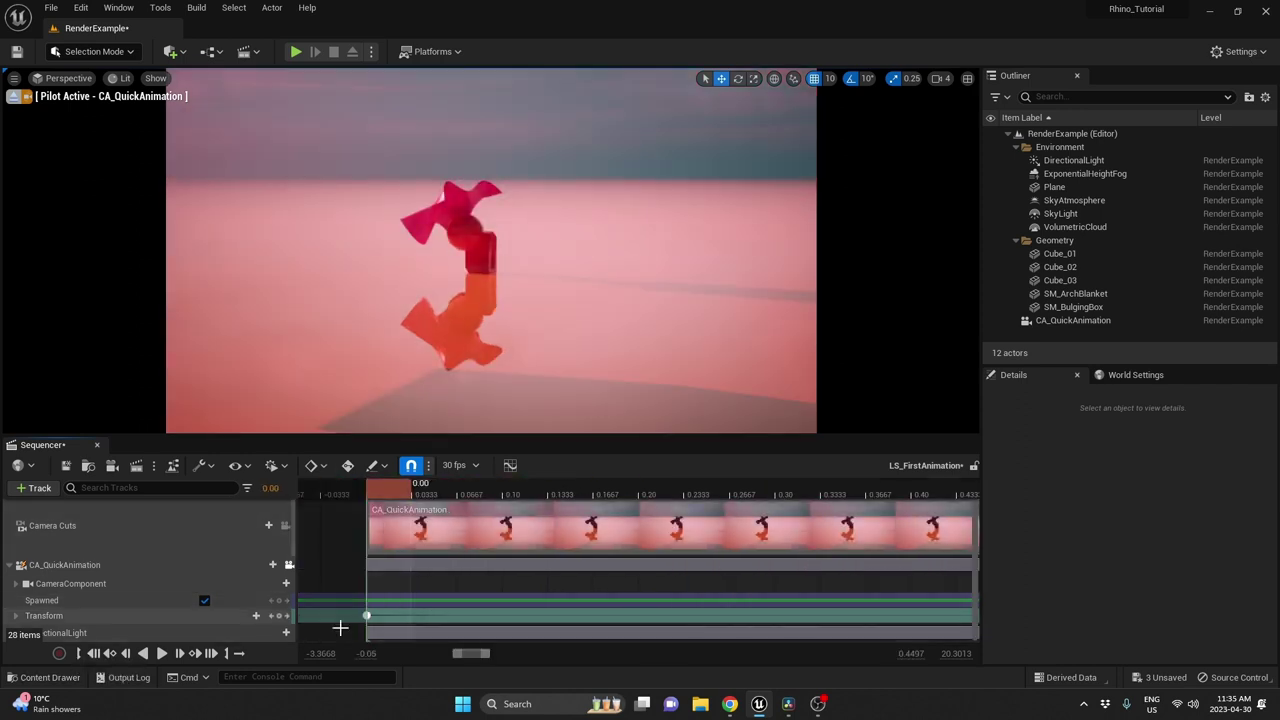
{"action": "left_click", "coordinate": [464, 573]}
{"action": "scroll", "coordinate": [466, 572], "scroll_direction": "down", "scroll_amount": 4, "text": "ctrl"}
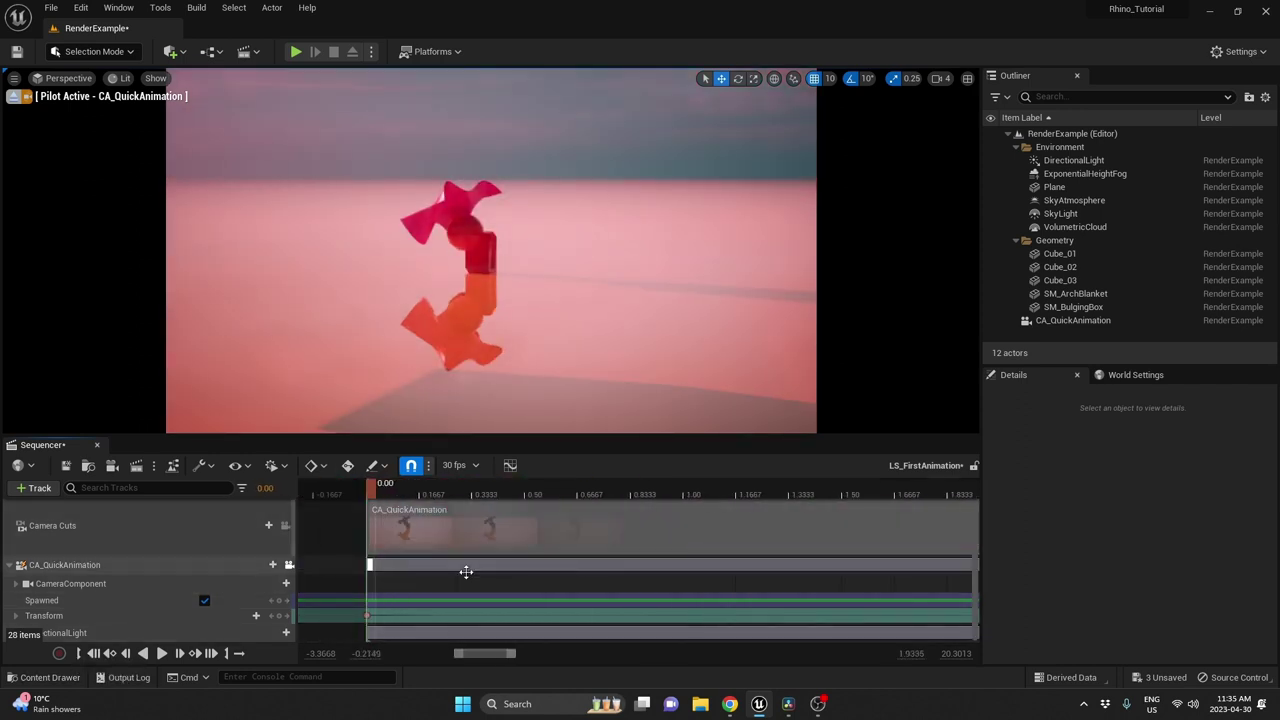
{"action": "scroll", "coordinate": [466, 572], "scroll_direction": "down", "scroll_amount": 2, "text": "ctrl"}
{"action": "scroll", "coordinate": [466, 567], "scroll_direction": "down", "scroll_amount": 4, "text": "ctrl"}
{"action": "key", "text": "space"}
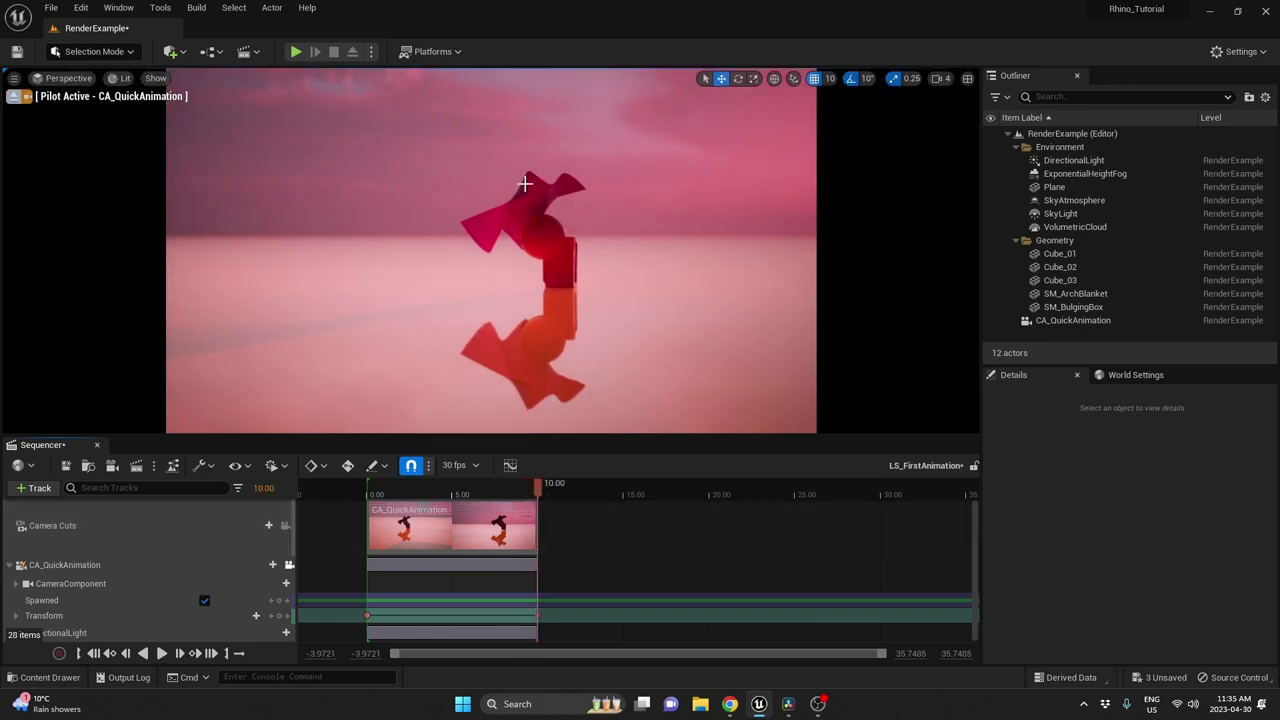
Collapse the CA_QuickAnimation track and raise SM_ArchBlanket well above the bulging box by increasing its Z location.
{"action": "left_click", "coordinate": [9, 565]}
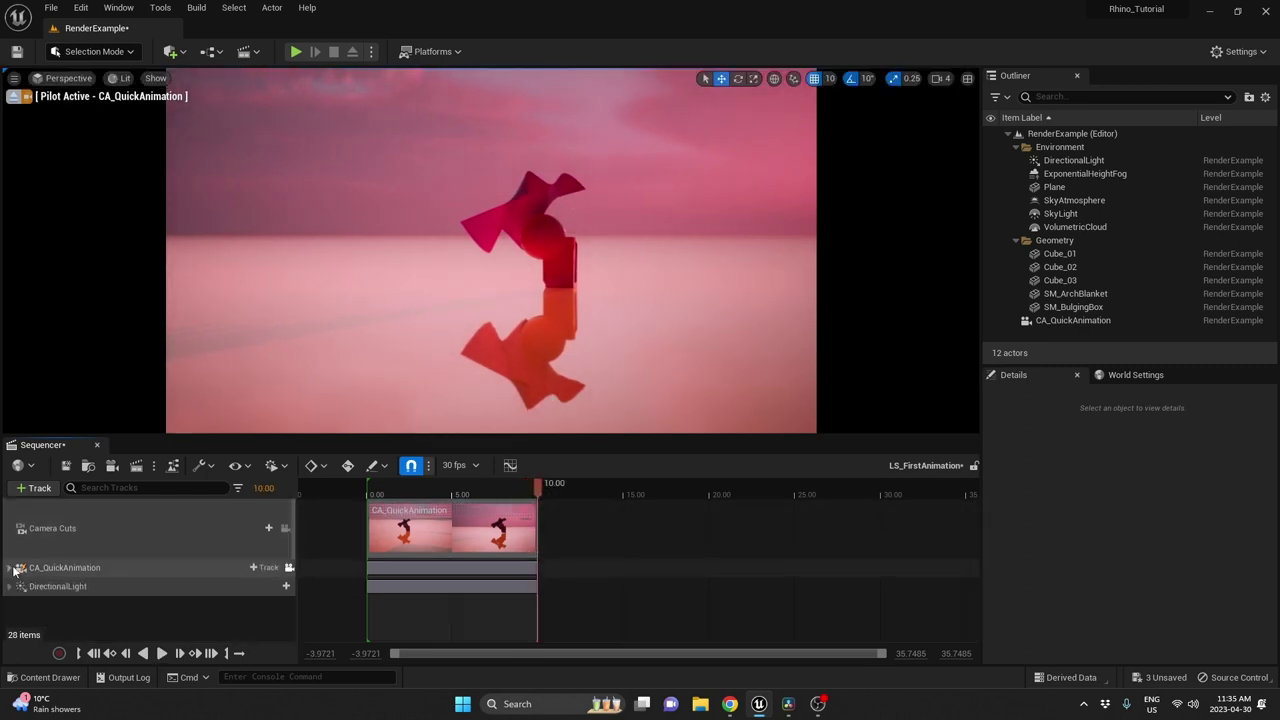
{"action": "left_click", "coordinate": [523, 210]}
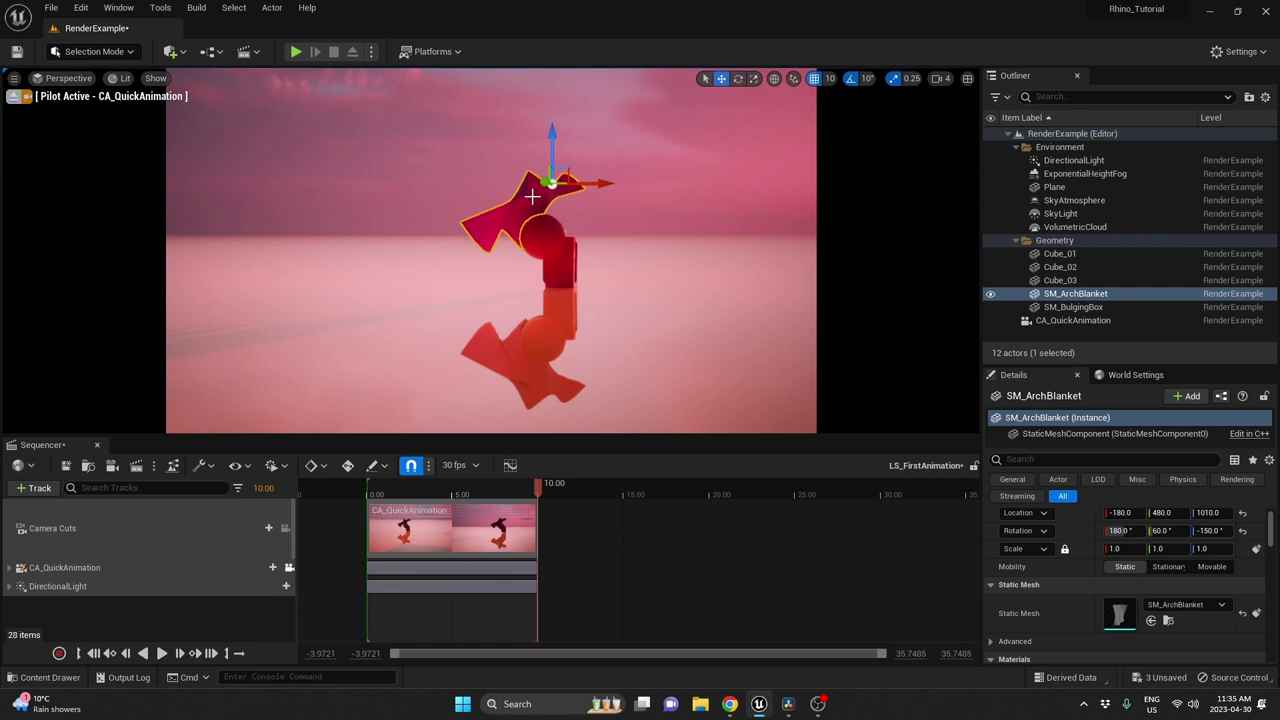
{"action": "left_click", "coordinate": [562, 249]}
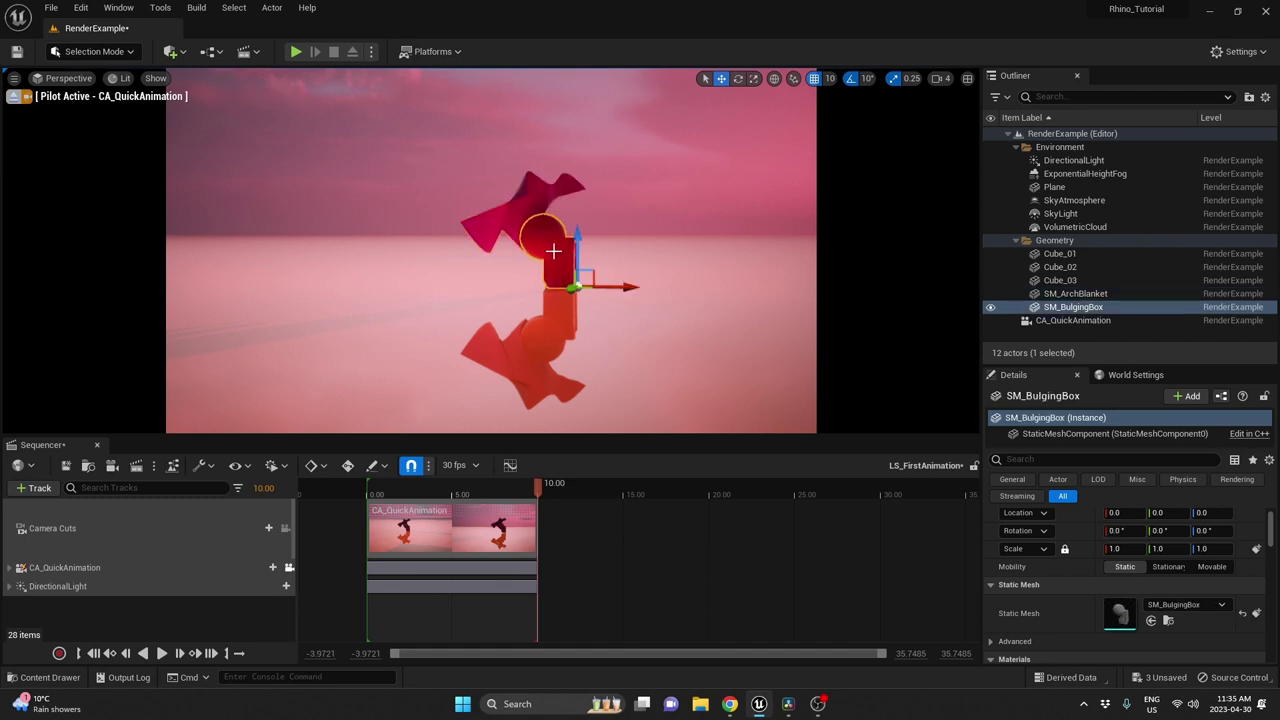
{"action": "left_click", "coordinate": [578, 186]}
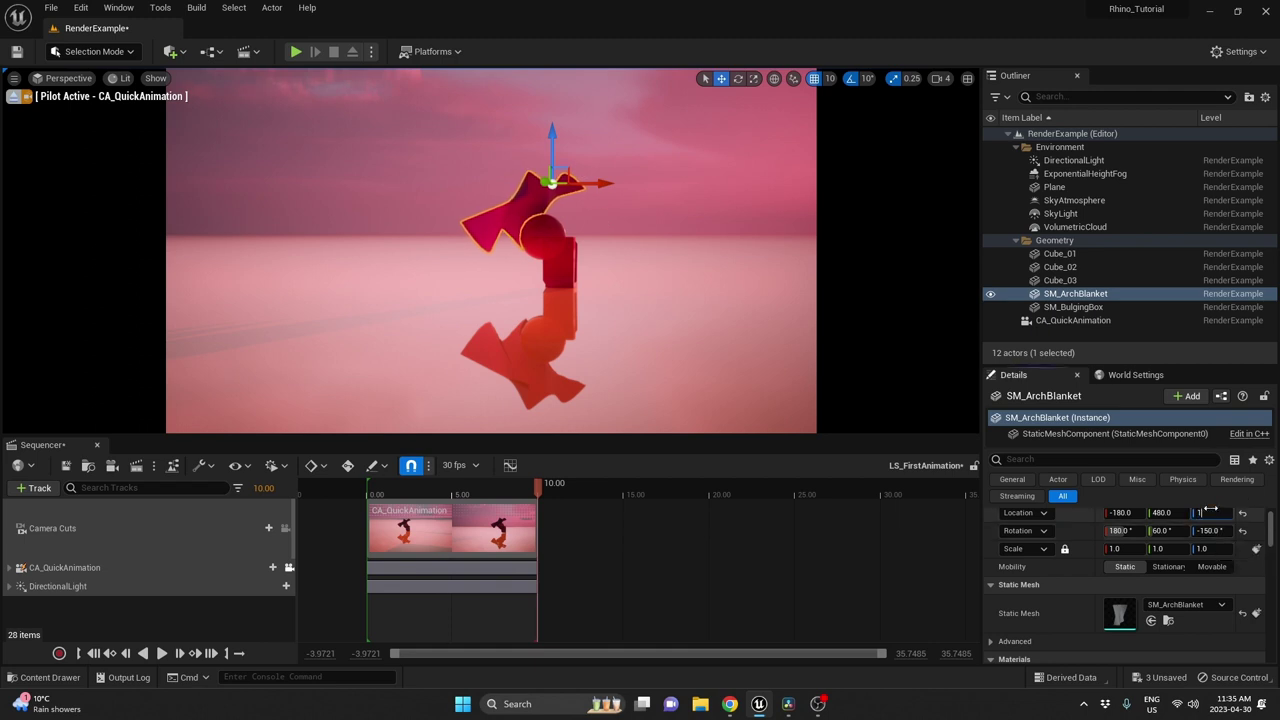
{"action": "type", "text": "0"}
{"action": "key", "text": "Return"}
{"action": "left_click", "coordinate": [588, 221]}
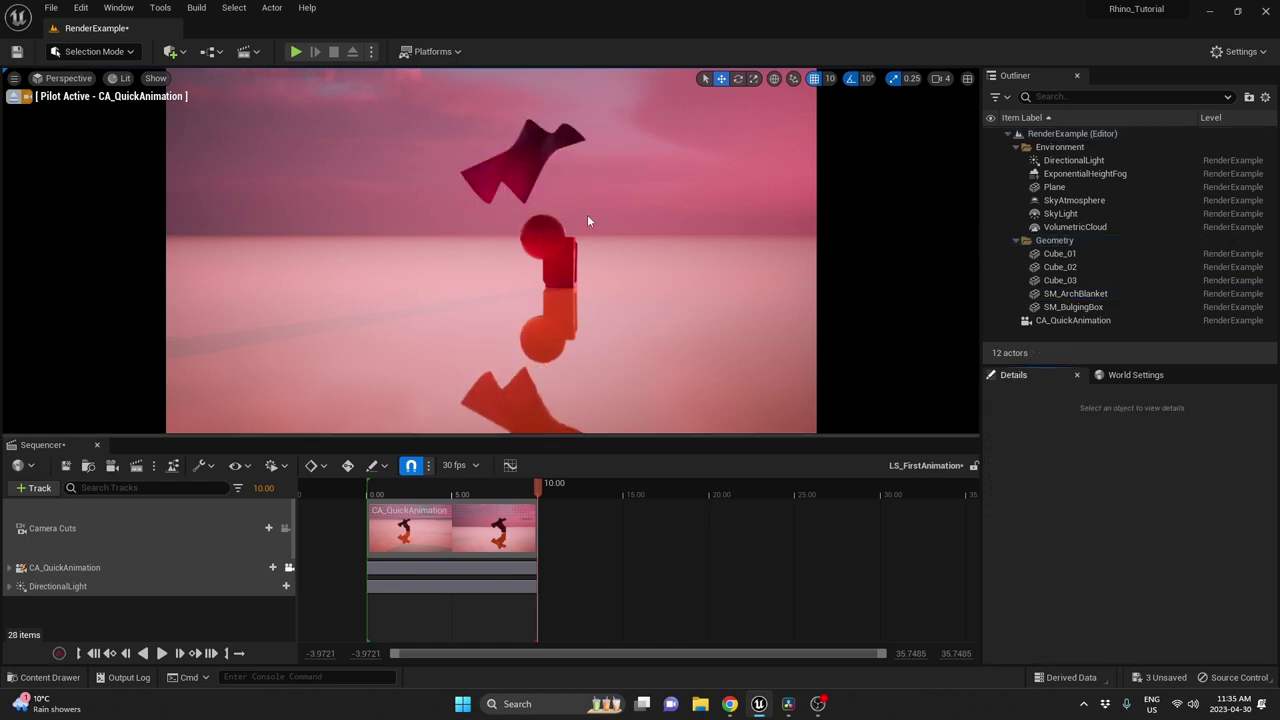
Add SM_BulgingBox to the sequence and key its full transform at 0.00.
{"action": "left_click", "coordinate": [559, 237]}
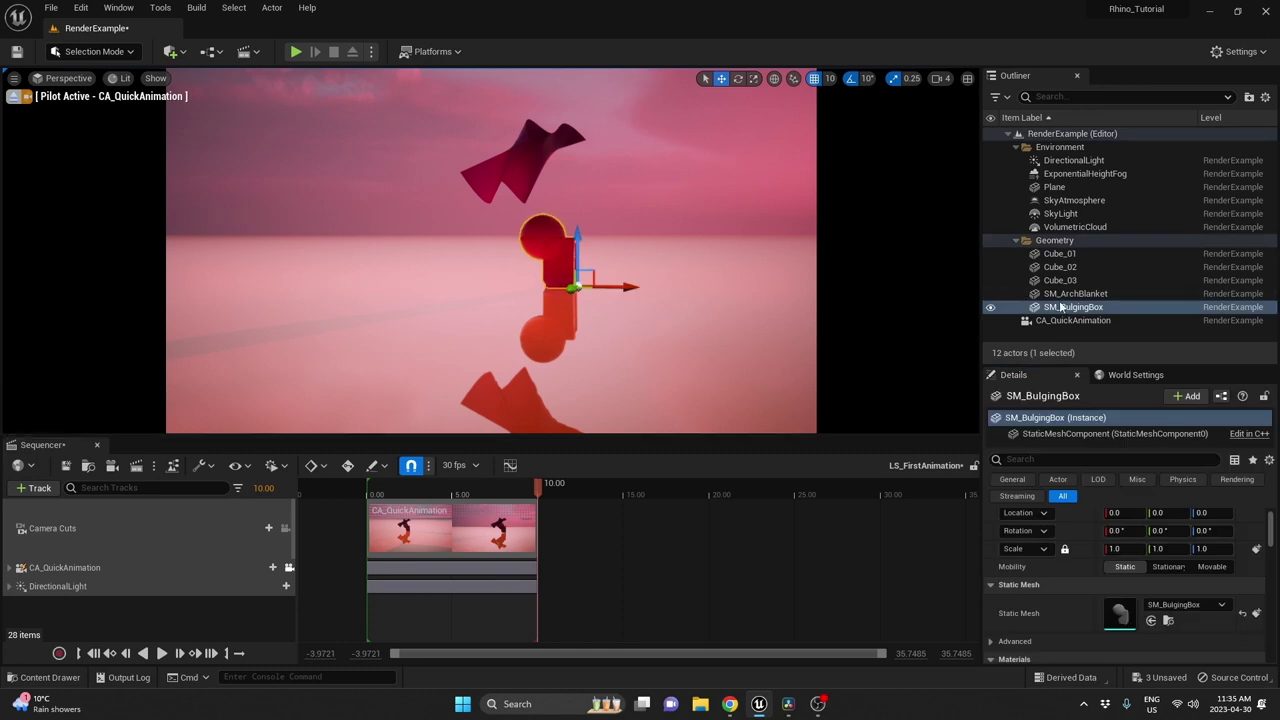
{"action": "left_click_drag", "start_coordinate": [1073, 307], "coordinate": [950, 318]}
{"action": "left_click_drag", "start_coordinate": [156, 610], "coordinate": [156, 610]}
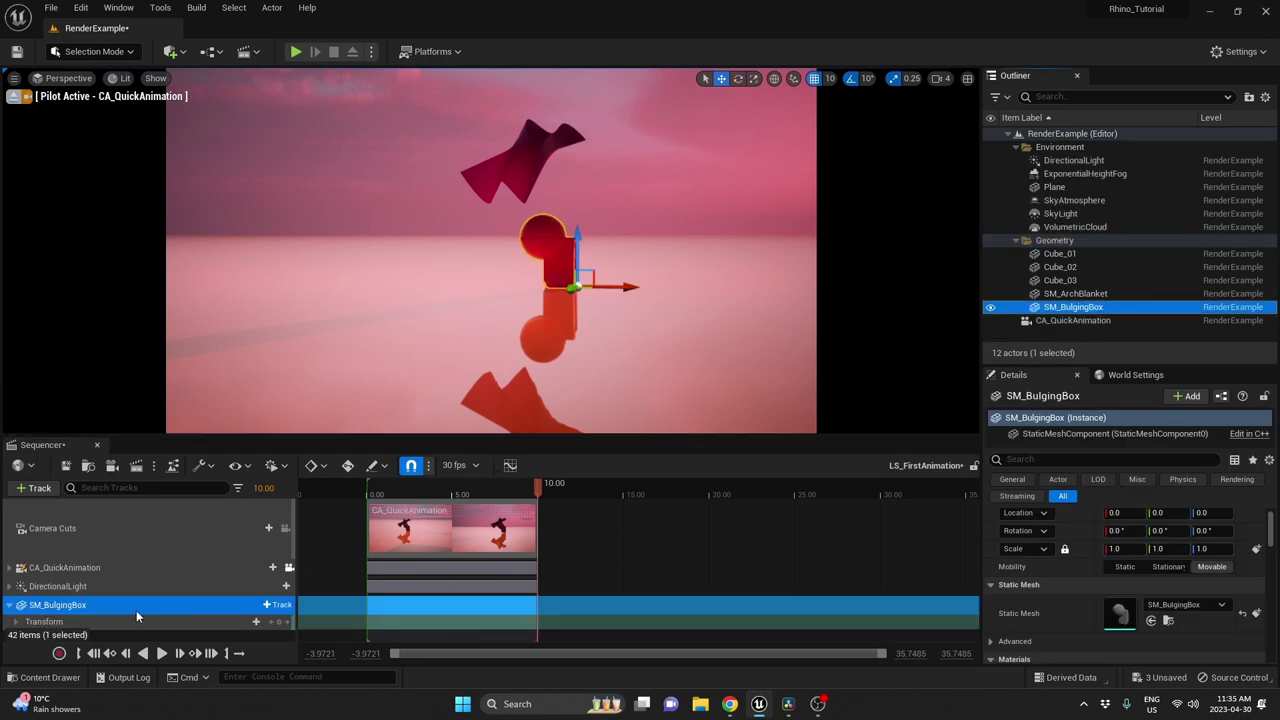
{"action": "left_click", "coordinate": [100, 653]}
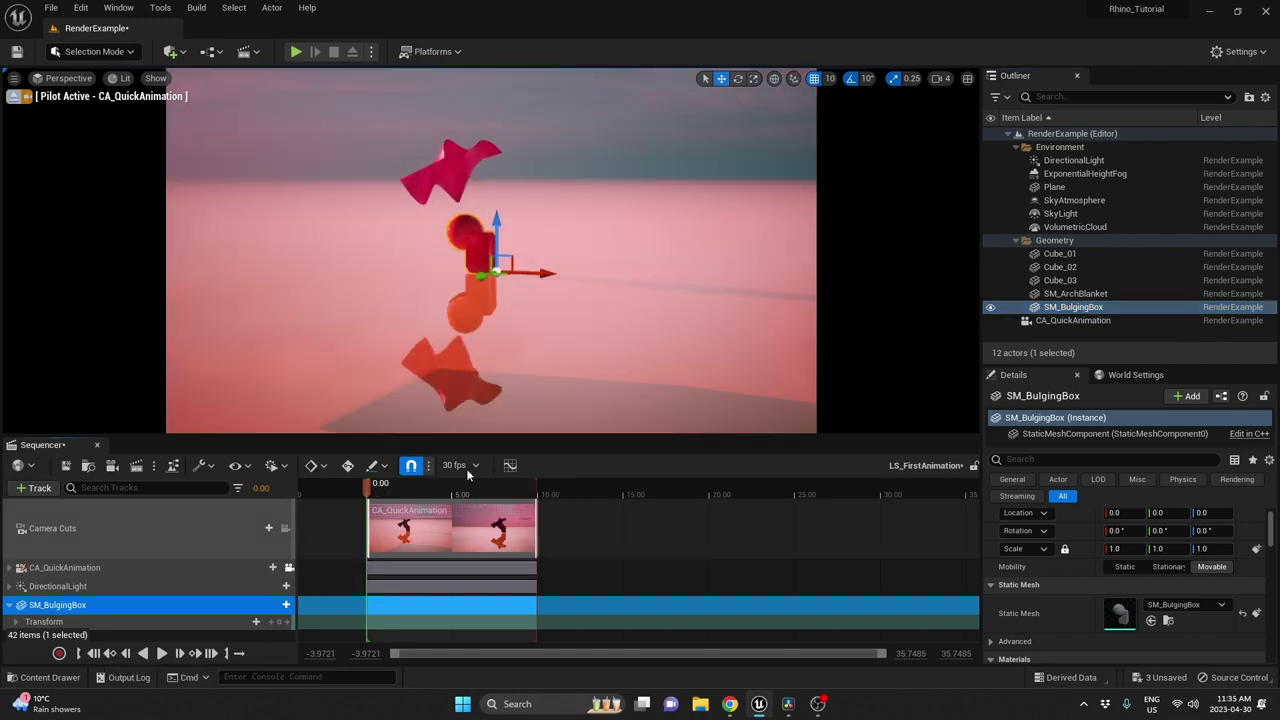
{"action": "left_click", "coordinate": [16, 622]}
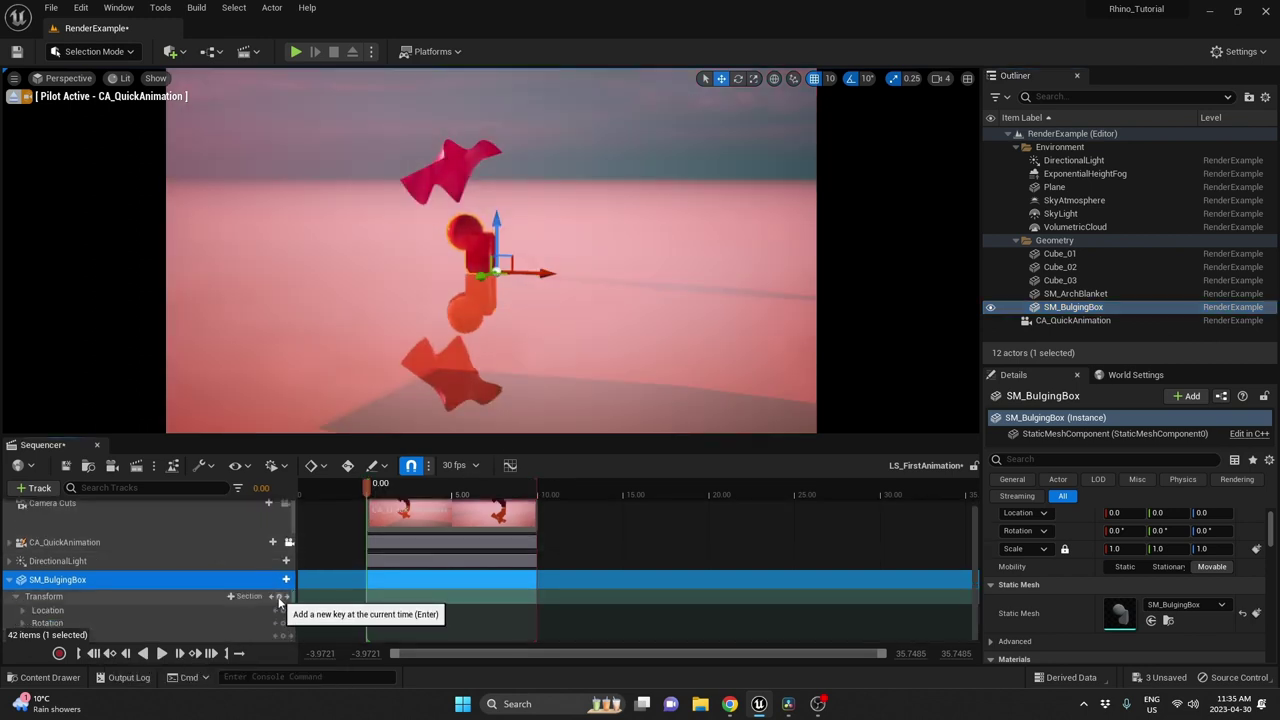
{"action": "left_click", "coordinate": [285, 597]}
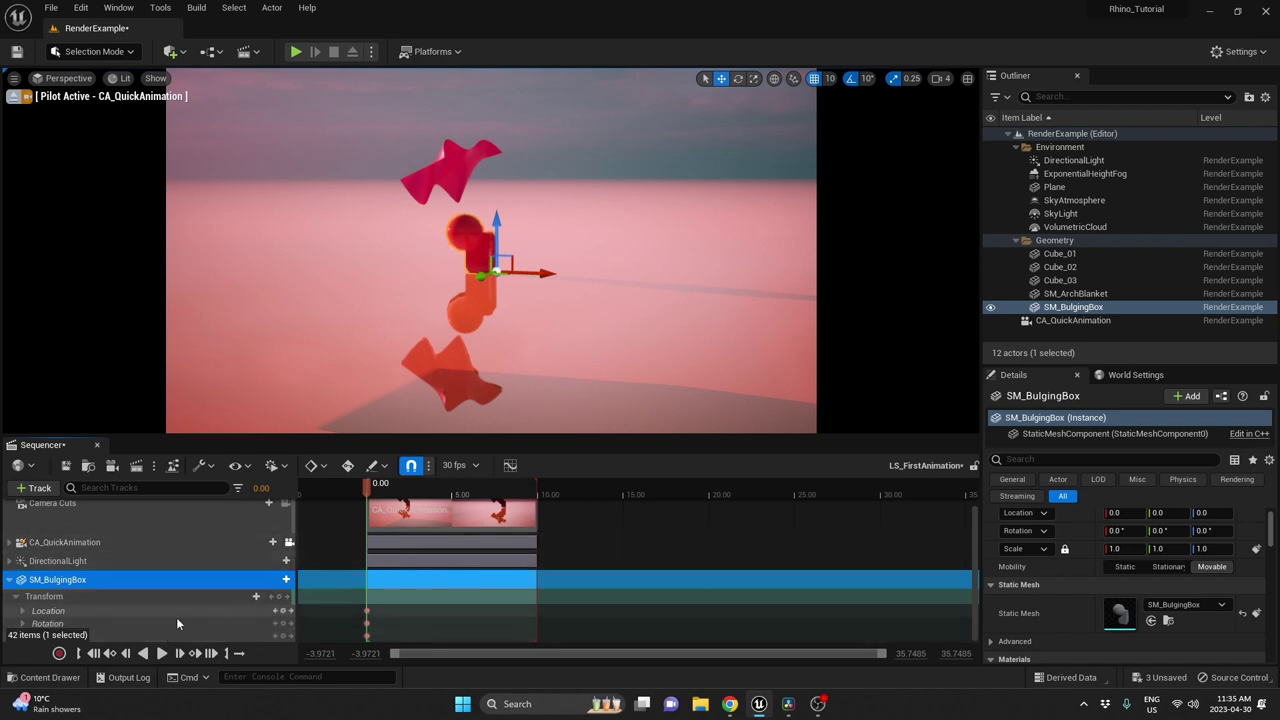
Move the playhead to 10.00 and key SM_BulgingBox's full transform there.
{"action": "left_click", "coordinate": [458, 494]}
{"action": "left_click_drag", "start_coordinate": [459, 494], "coordinate": [395, 494]}
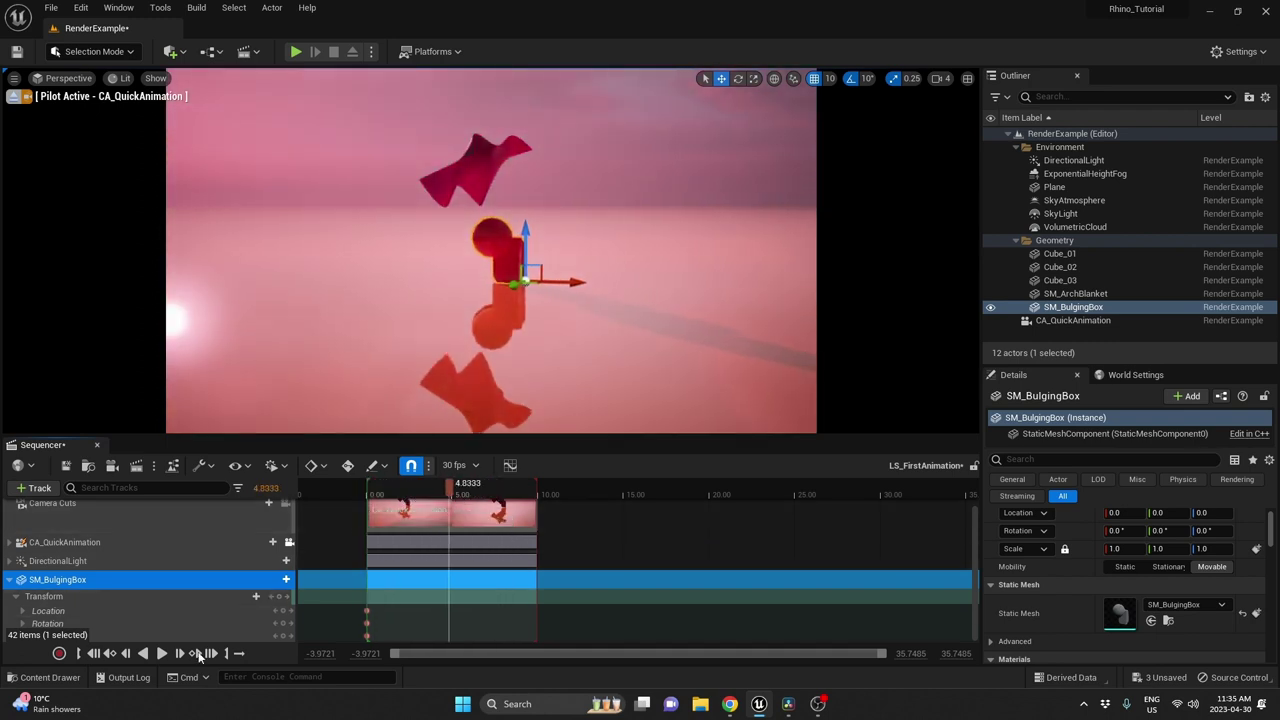
{"action": "left_click", "coordinate": [197, 653]}
{"action": "left_click", "coordinate": [211, 653]}
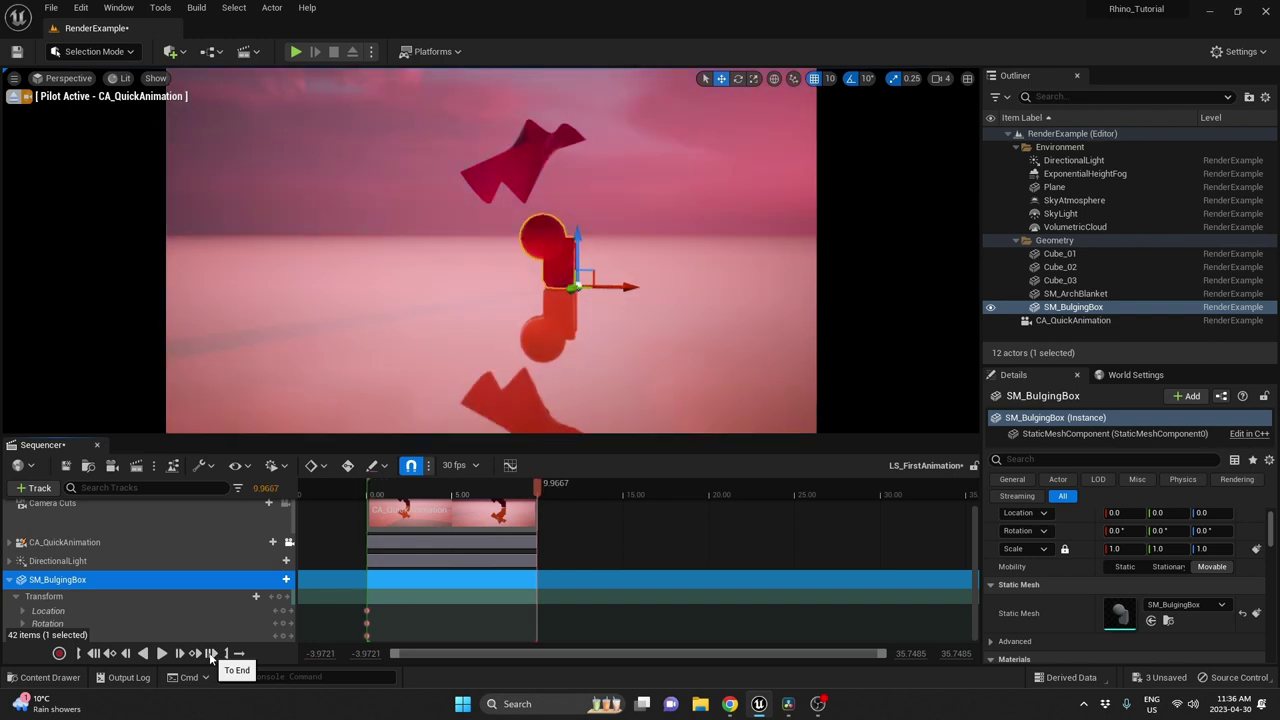
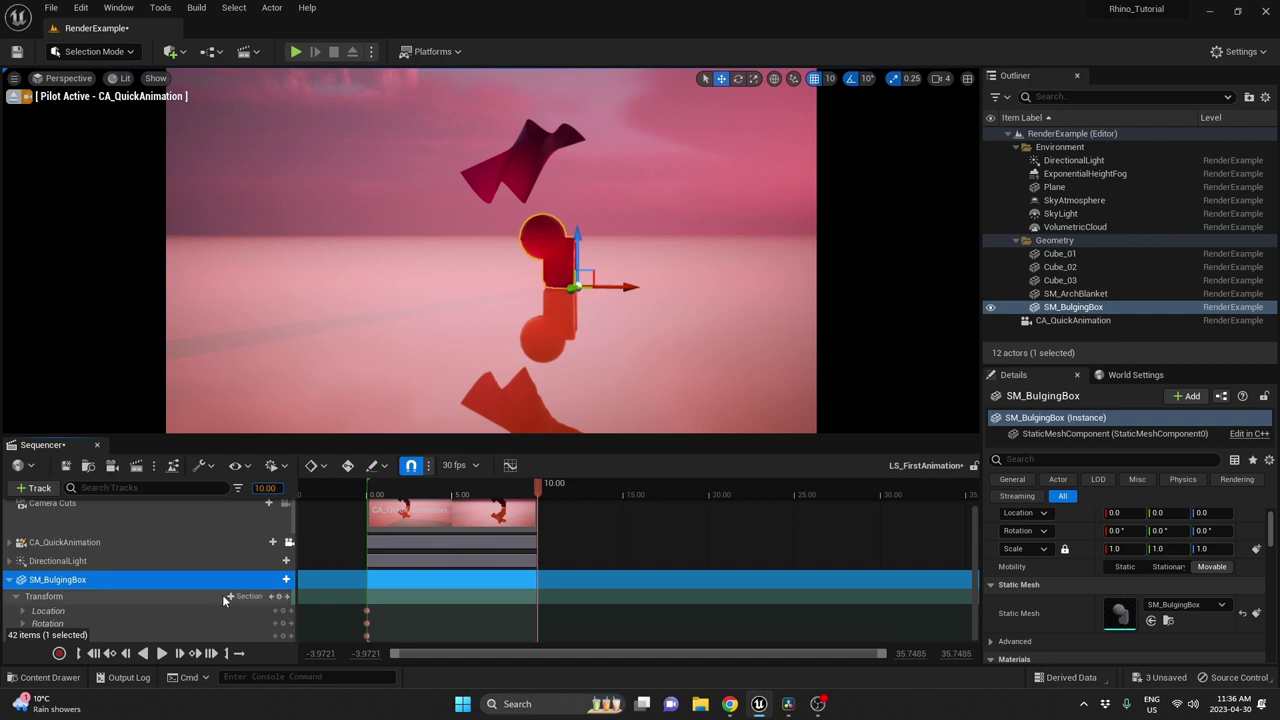
{"action": "left_click", "coordinate": [282, 598]}
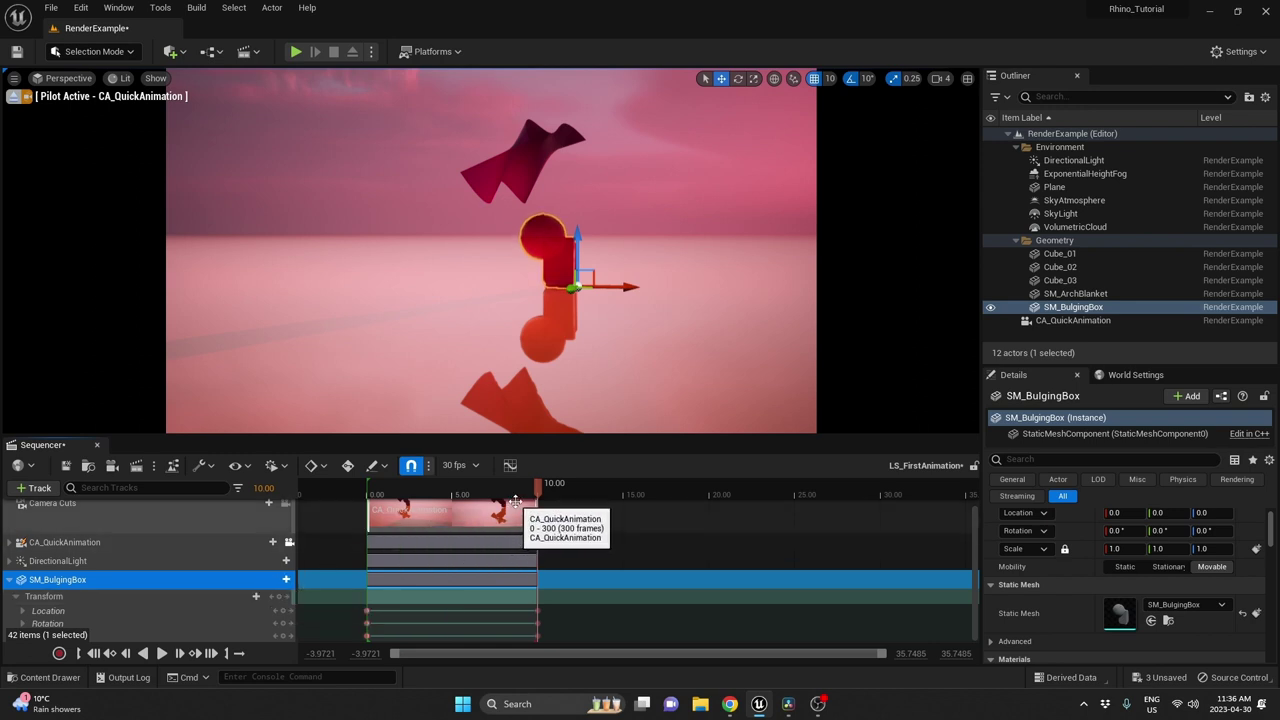
At 9.9667, stretch SM_BulgingBox to a Z scale of 1.4, try 1.3 and undo that last value change.
{"action": "left_click_drag", "start_coordinate": [538, 486], "coordinate": [516, 517]}
{"action": "left_click", "coordinate": [211, 653]}
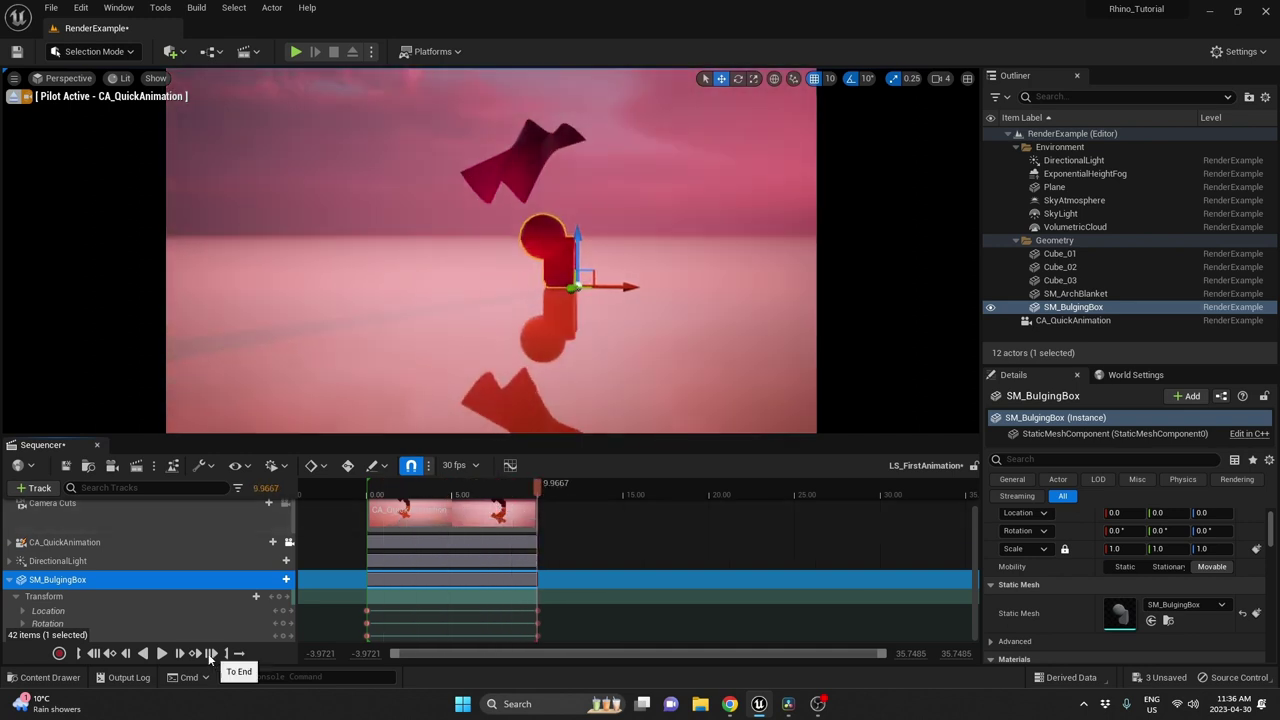
{"action": "left_click", "coordinate": [22, 611]}
{"action": "scroll", "coordinate": [42, 611], "scroll_direction": "down", "scroll_amount": 1}
{"action": "left_click", "coordinate": [22, 623]}
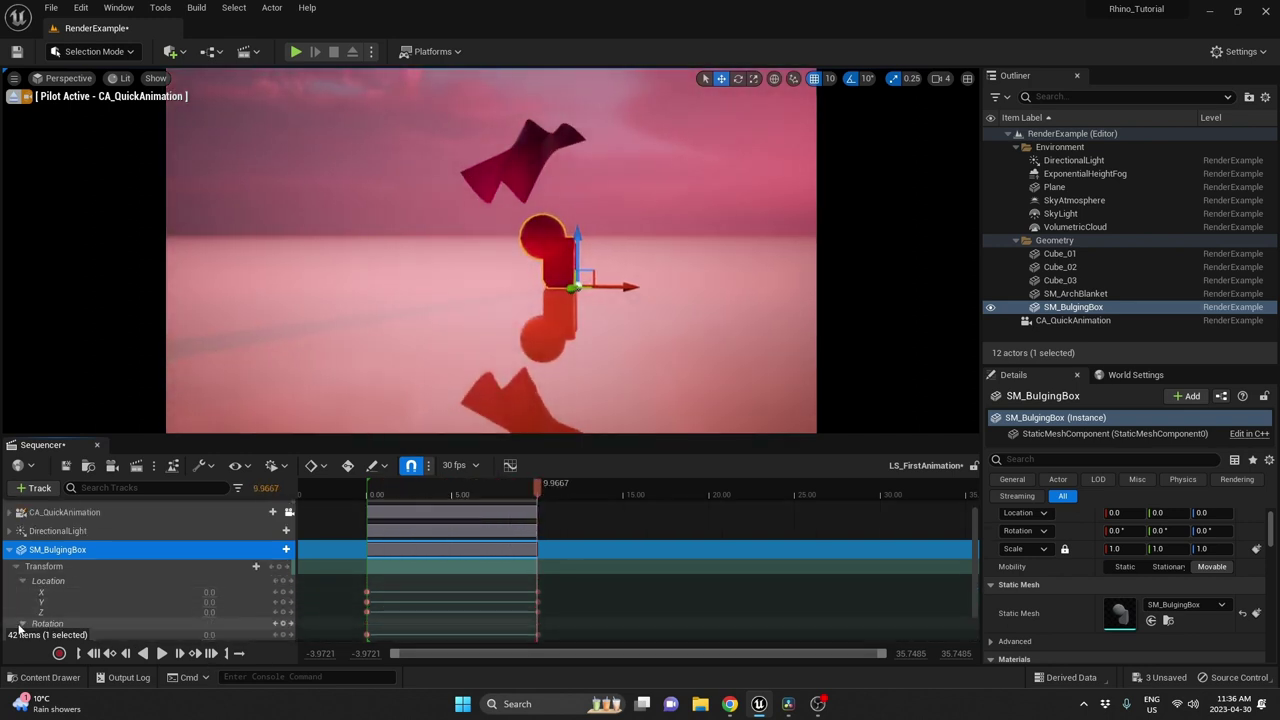
{"action": "scroll", "coordinate": [40, 608], "scroll_direction": "down", "scroll_amount": 1}
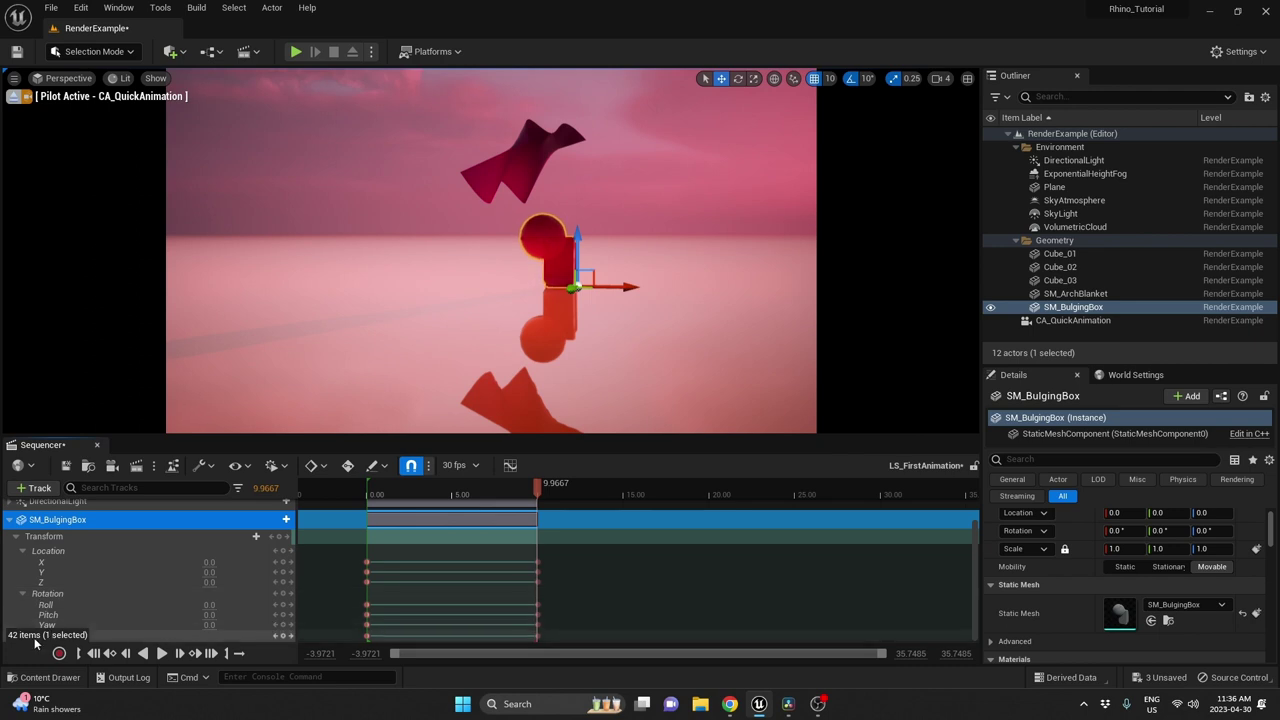
{"action": "scroll", "coordinate": [96, 612], "scroll_direction": "down", "scroll_amount": 1}
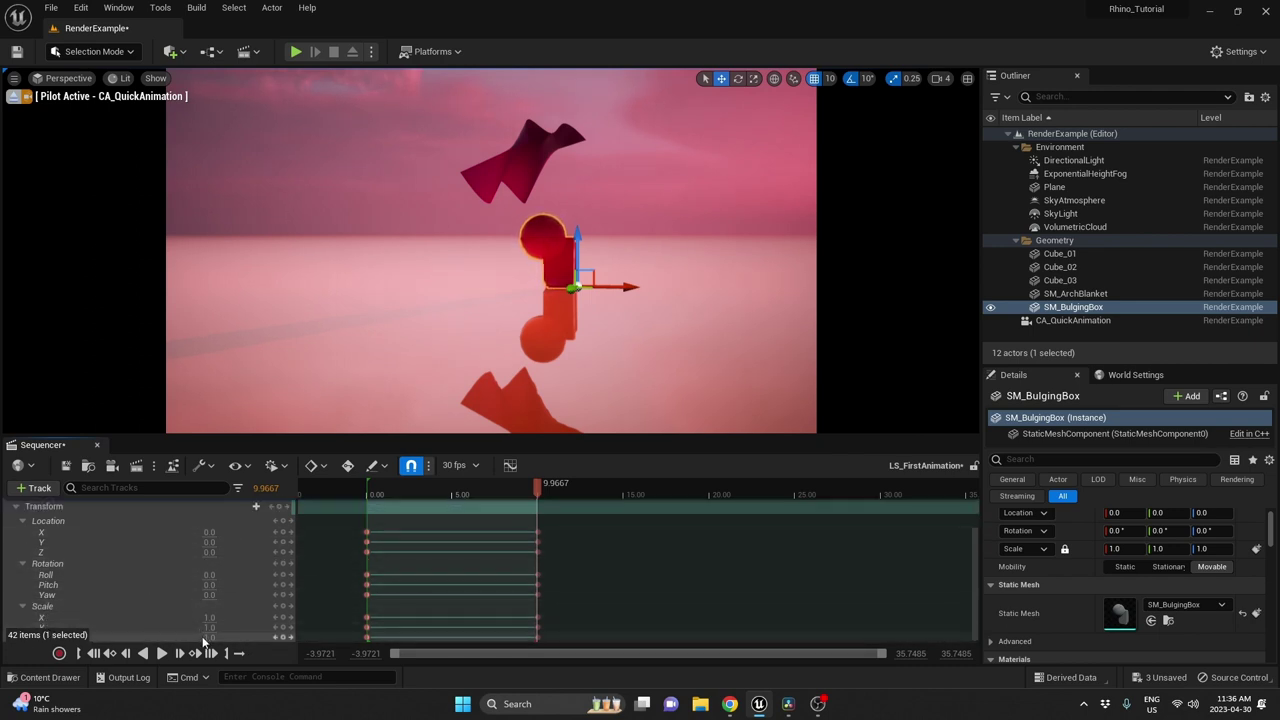
{"action": "mouse_move", "coordinate": [209, 636]}
{"action": "left_mouse_down"}
{"action": "mouse_move", "coordinate": [230, 636]}
{"action": "mouse_move", "coordinate": [209, 637]}
{"action": "left_mouse_up"}
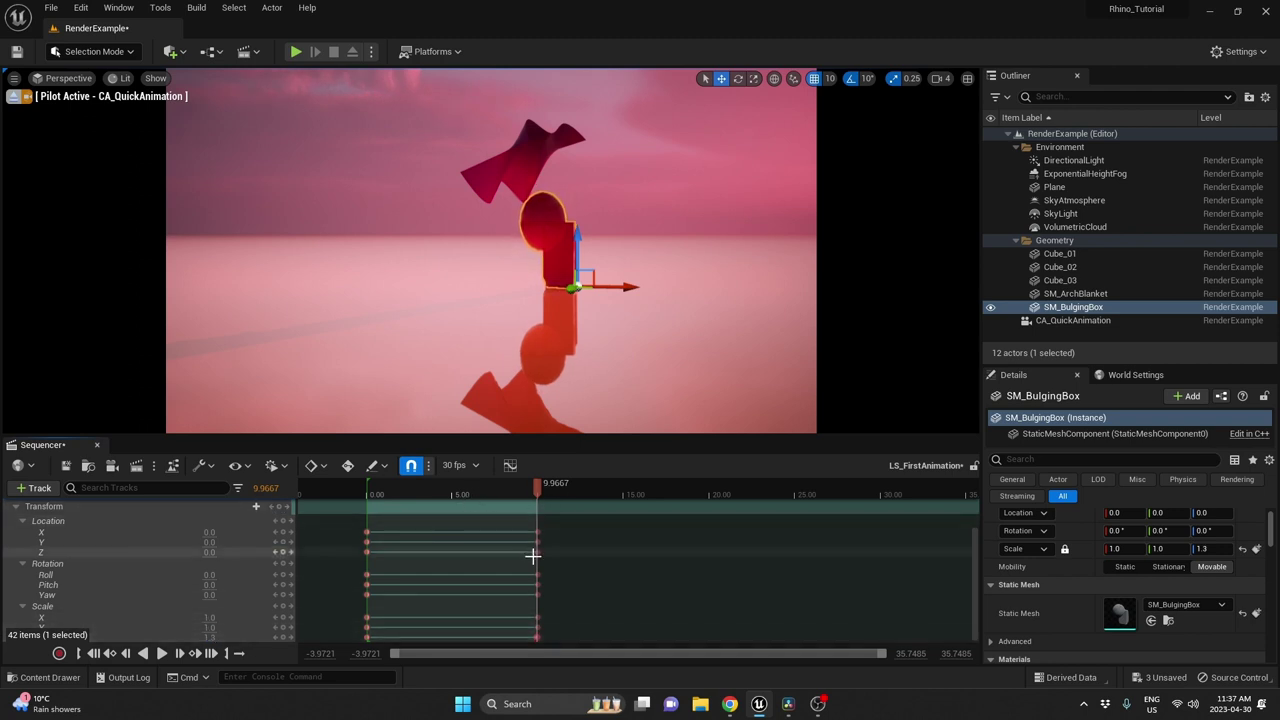
{"action": "key", "text": "ctrl+z"}
Set the playhead to 10.00 and shift SM_BulgingBox's Z scale key from 9.9667 onto it.
{"action": "type", "text": "1"}
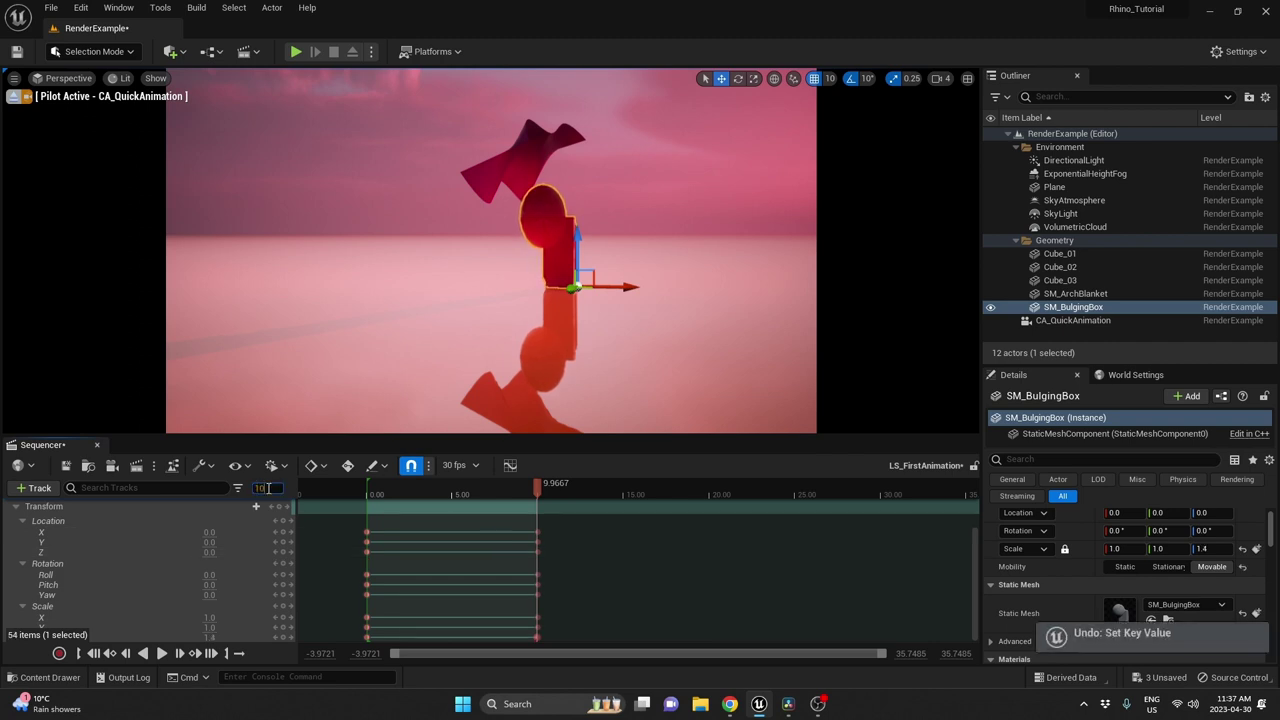
{"action": "type", "text": "0"}
{"action": "key", "text": "Return"}
{"action": "scroll", "coordinate": [556, 600], "scroll_direction": "up", "scroll_amount": 8, "text": "ctrl"}
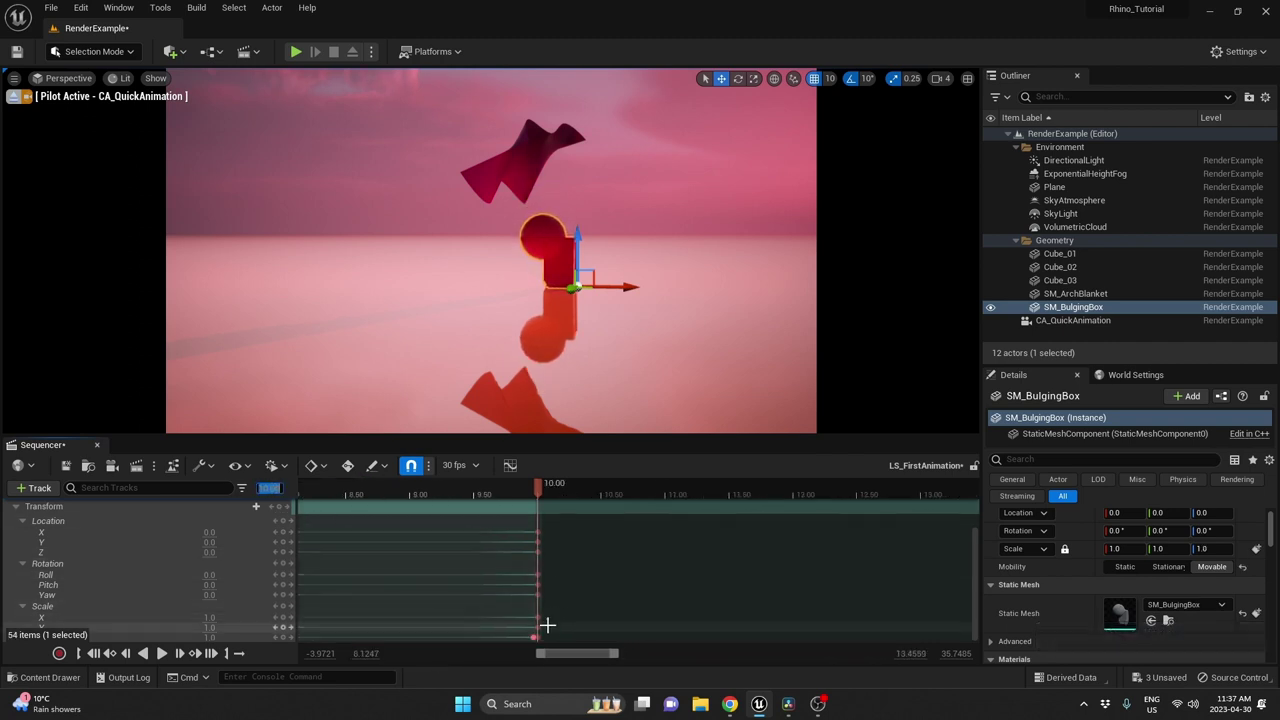
{"action": "scroll", "coordinate": [540, 626], "scroll_direction": "up", "scroll_amount": 10, "text": "ctrl"}
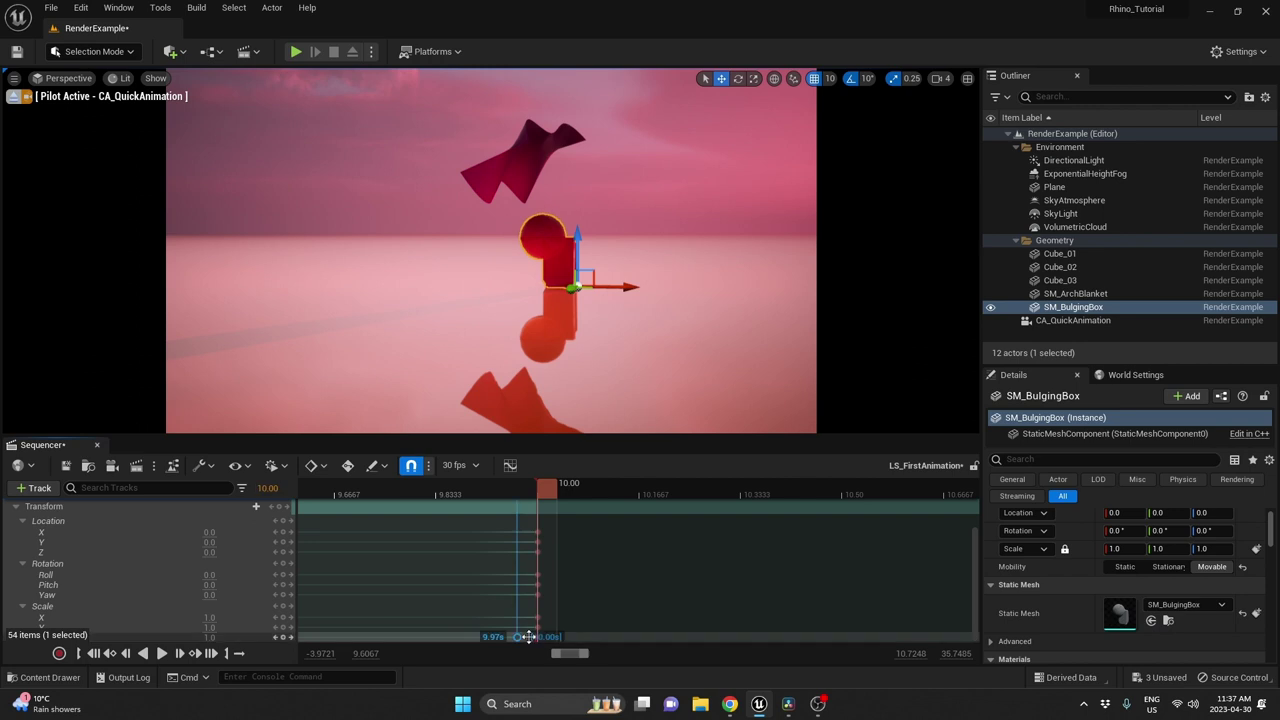
{"action": "left_click_drag", "start_coordinate": [523, 486], "coordinate": [540, 512]}
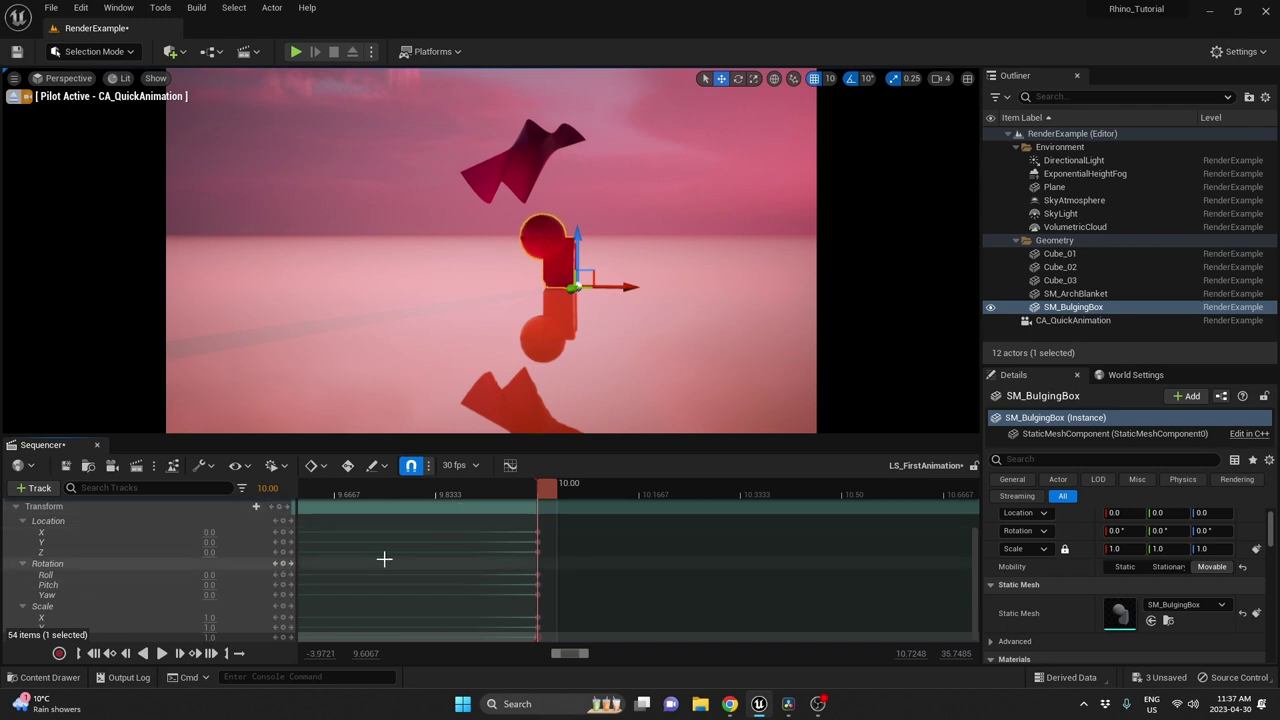
Set SM_BulgingBox's rotation at 10.00 to yaw 1080, pitch -40 and roll -50, and play the animation back.
{"action": "left_click", "coordinate": [180, 594]}
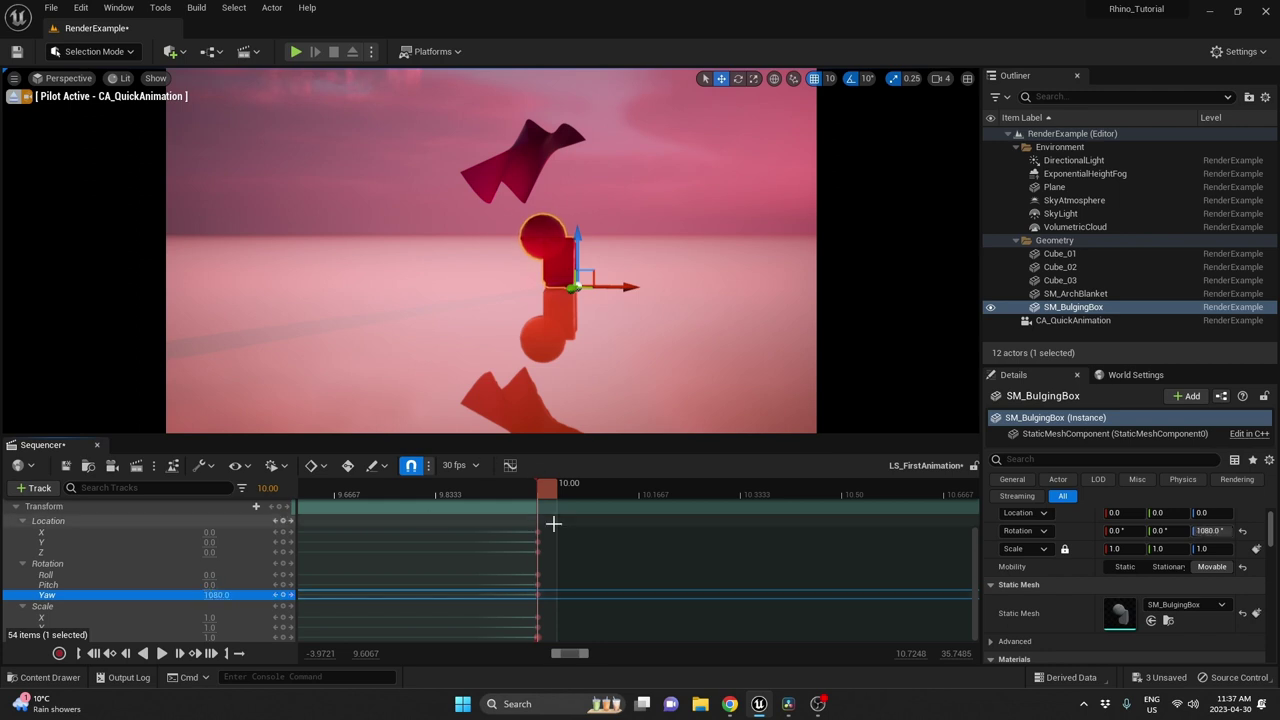
{"action": "left_click_drag", "start_coordinate": [489, 493], "coordinate": [542, 511]}
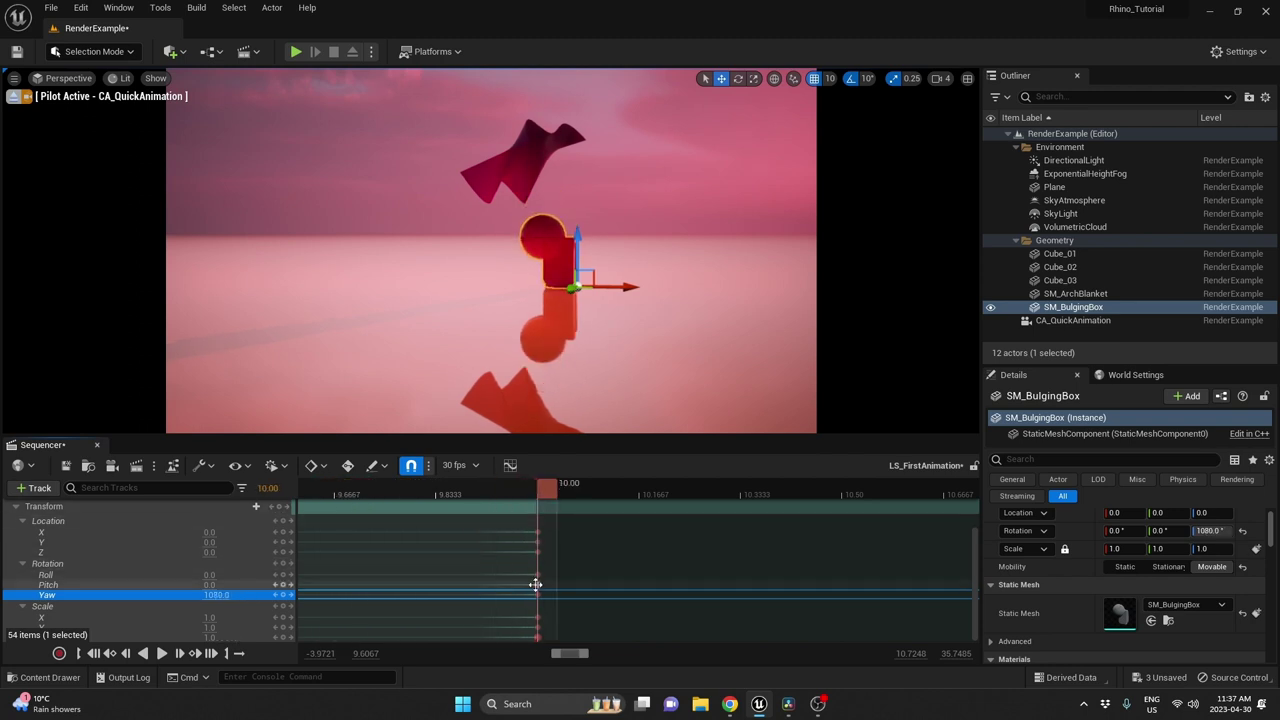
{"action": "left_click_drag", "start_coordinate": [212, 584], "coordinate": [175, 584]}
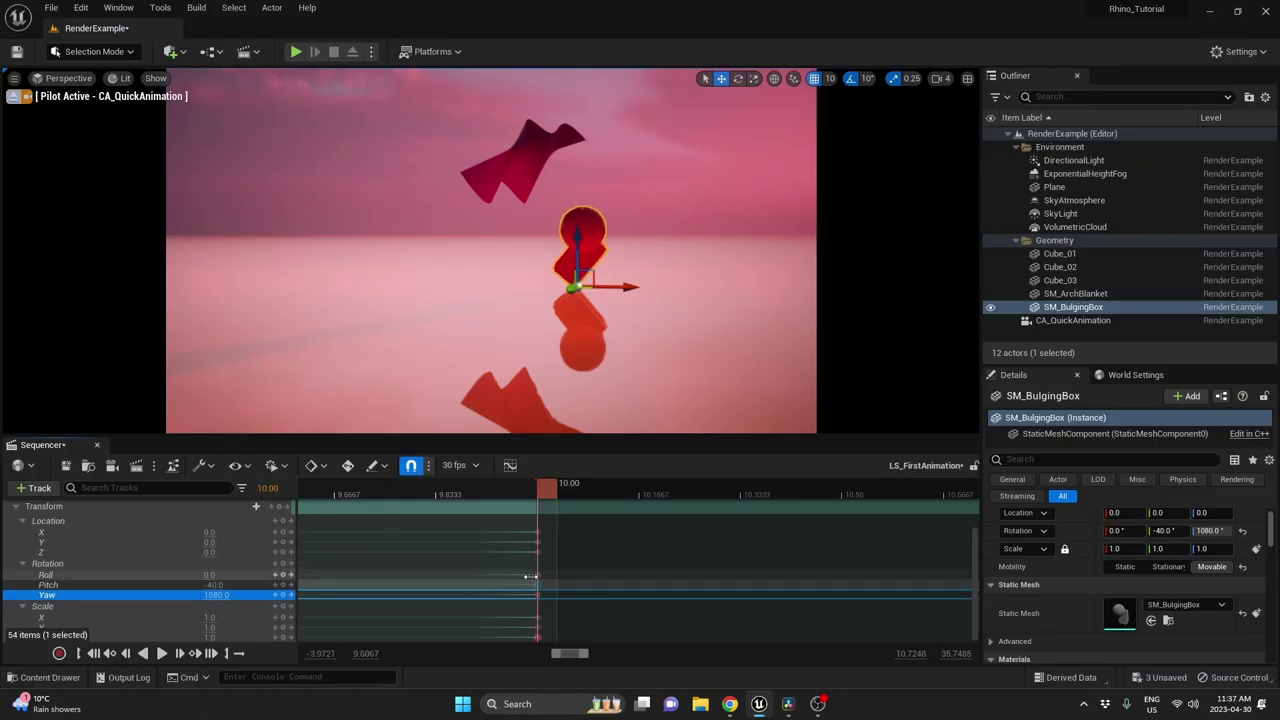
{"action": "mouse_move", "coordinate": [538, 491]}
{"action": "left_mouse_down"}
{"action": "mouse_move", "coordinate": [314, 493]}
{"action": "mouse_move", "coordinate": [546, 514]}
{"action": "left_mouse_up"}
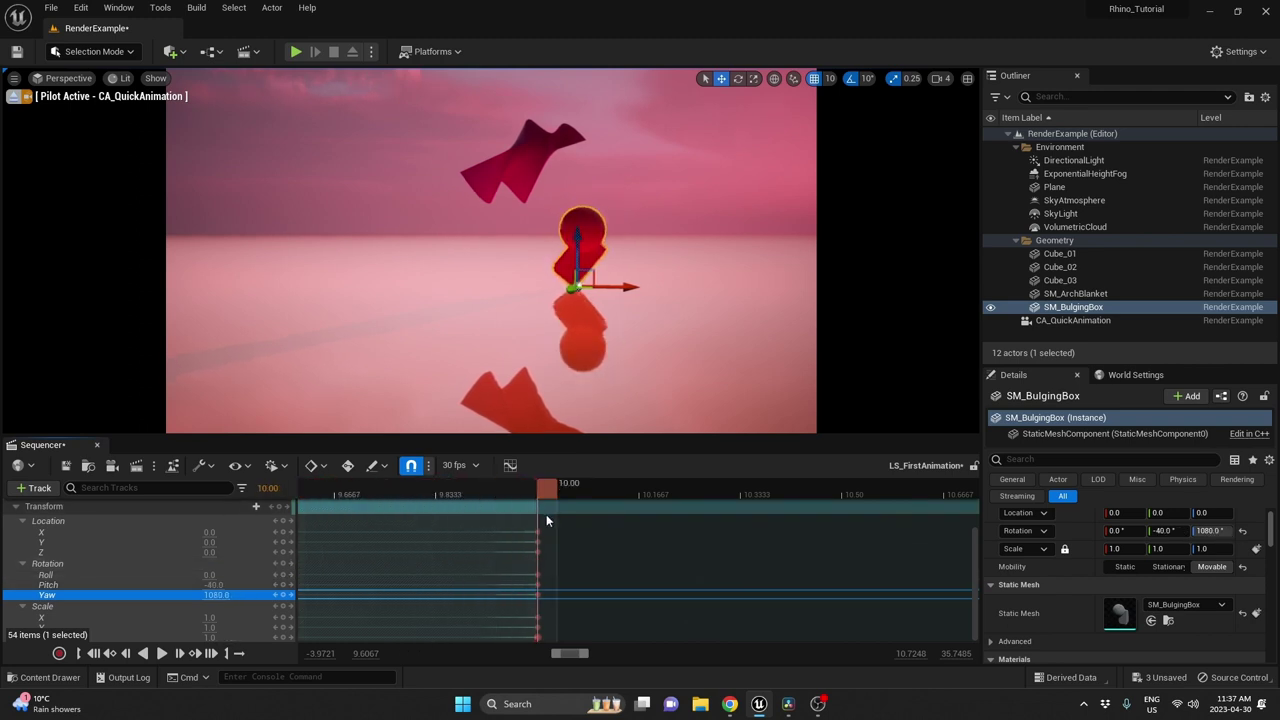
{"action": "left_click", "coordinate": [222, 575]}
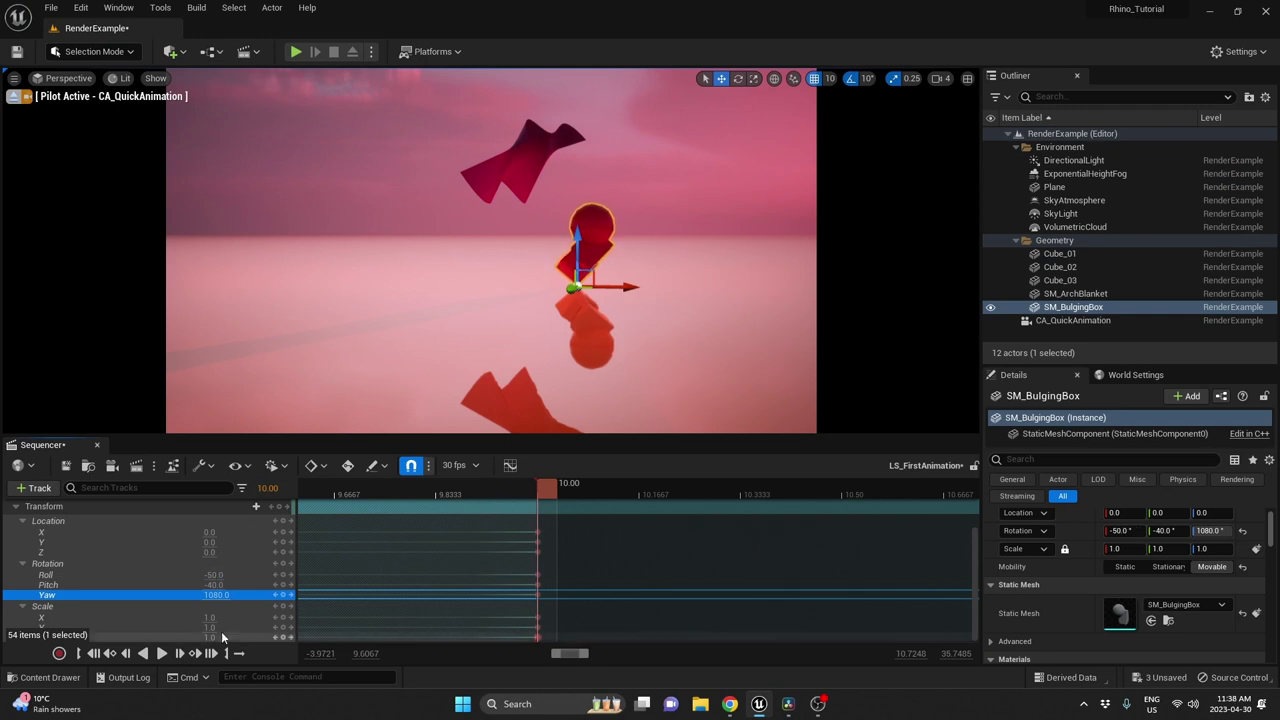
{"action": "scroll", "coordinate": [409, 568], "scroll_direction": "down", "scroll_amount": 7, "text": "ctrl"}
{"action": "scroll", "coordinate": [407, 559], "scroll_direction": "down", "scroll_amount": 8, "text": "ctrl"}
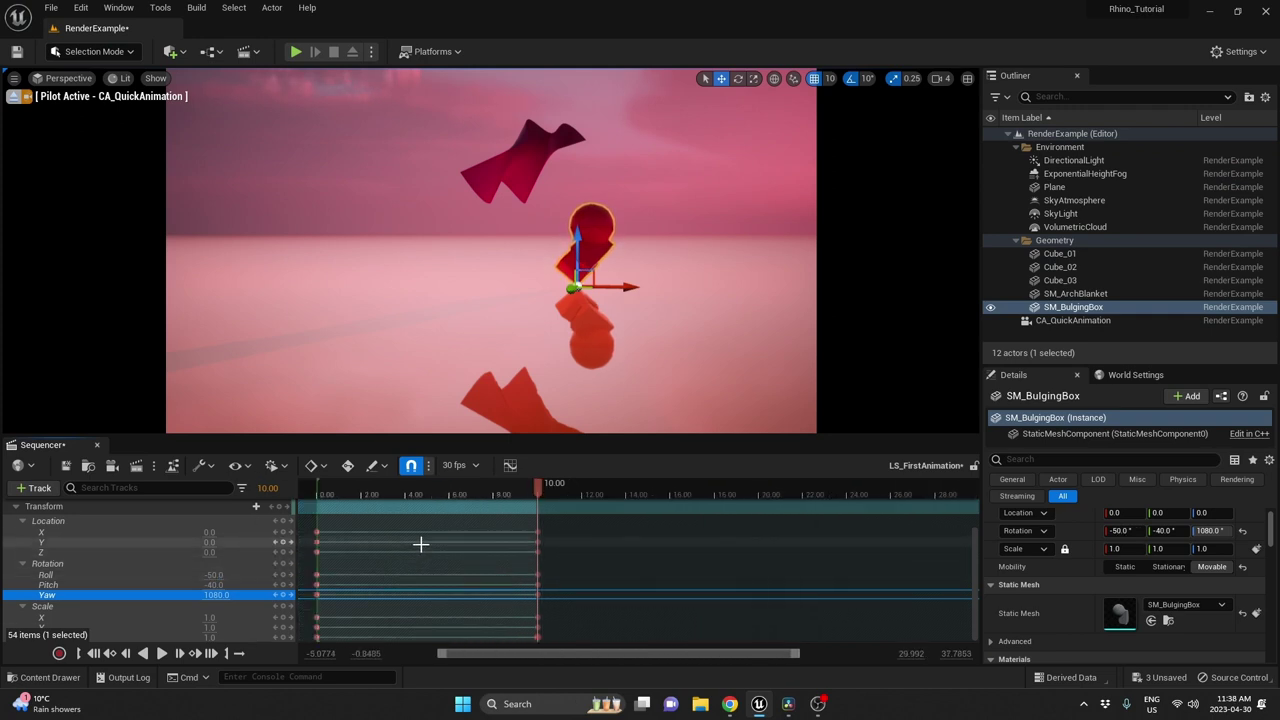
{"action": "left_click_drag", "start_coordinate": [519, 492], "coordinate": [380, 538]}
{"action": "key", "text": "space"}
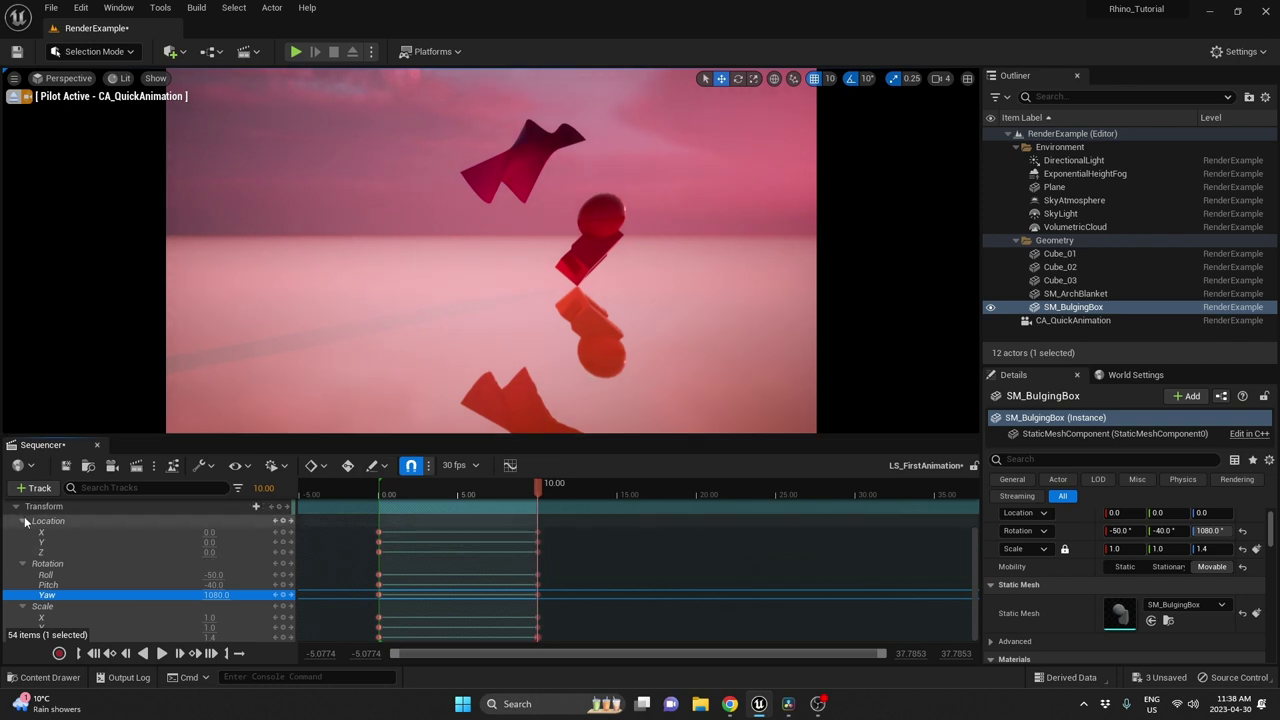
Reframe the piloted CA_QuickAnimation view at the end of the sequence and key the camera's transform there.
{"action": "scroll", "coordinate": [245, 545], "scroll_direction": "up", "scroll_amount": 3}
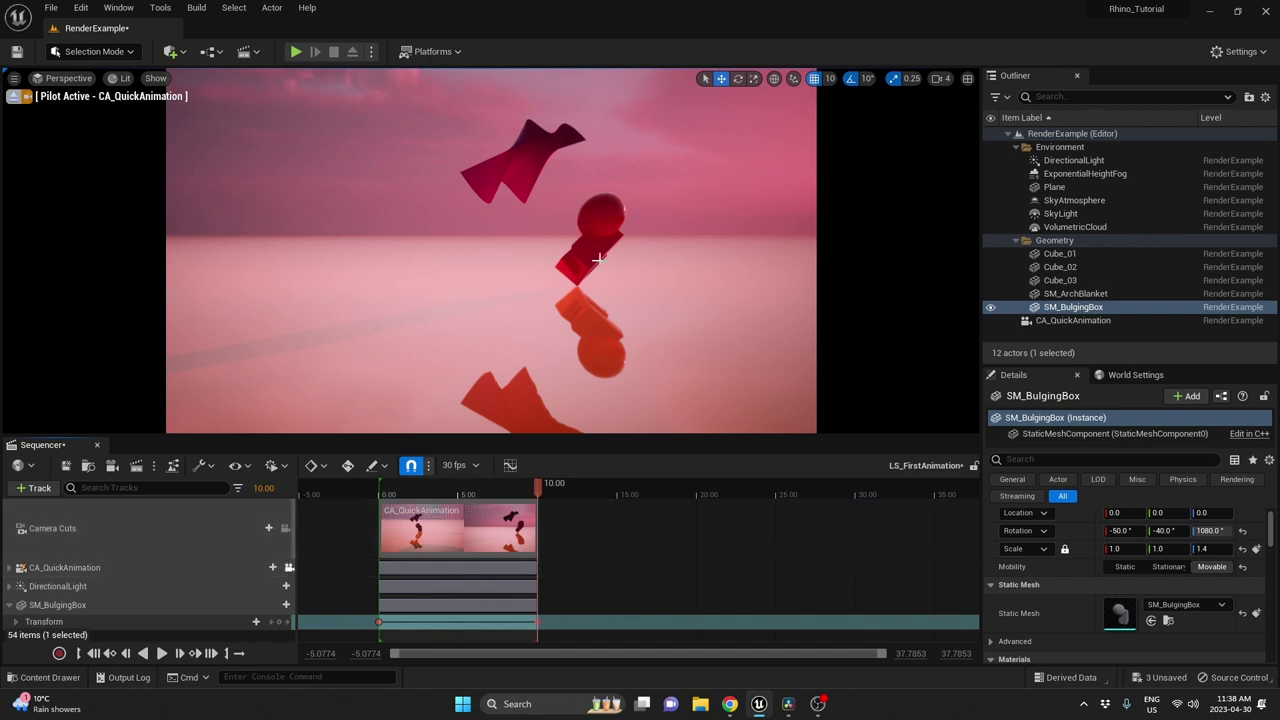
{"action": "right_click_drag", "start_coordinate": [520, 330], "coordinate": [558, 353]}
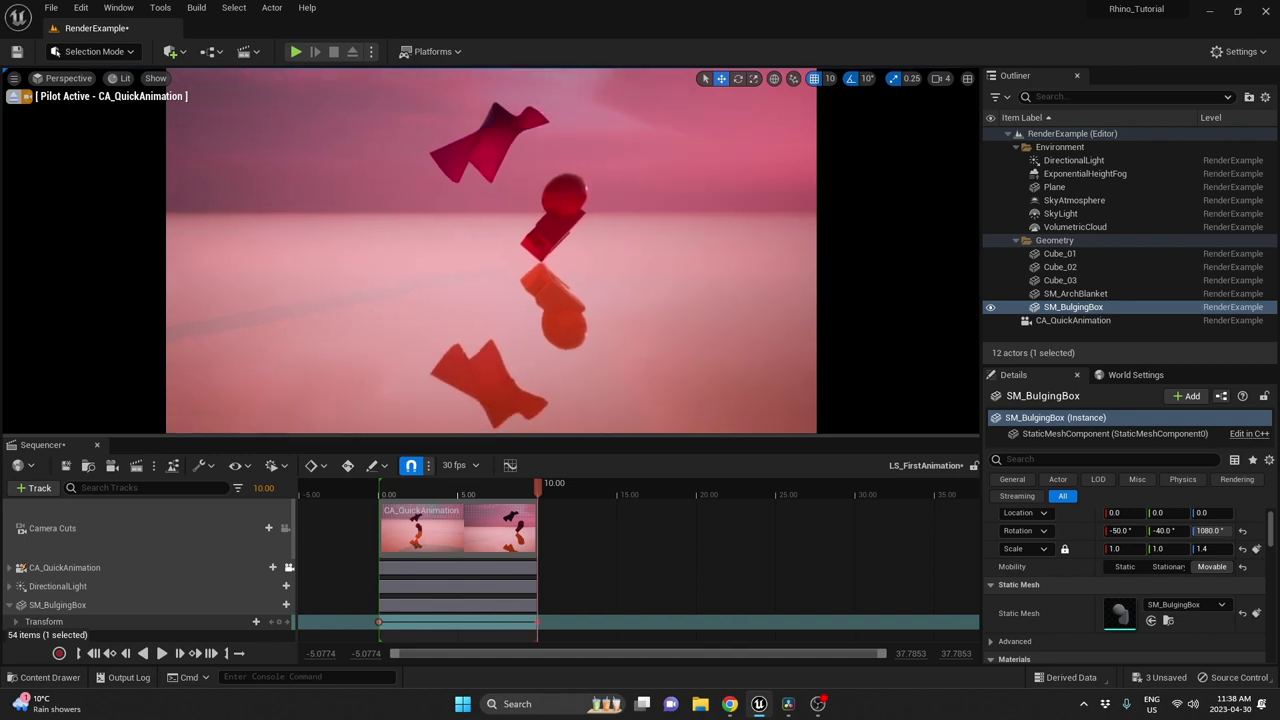
{"action": "right_click_drag", "start_coordinate": [645, 270], "coordinate": [648, 292]}
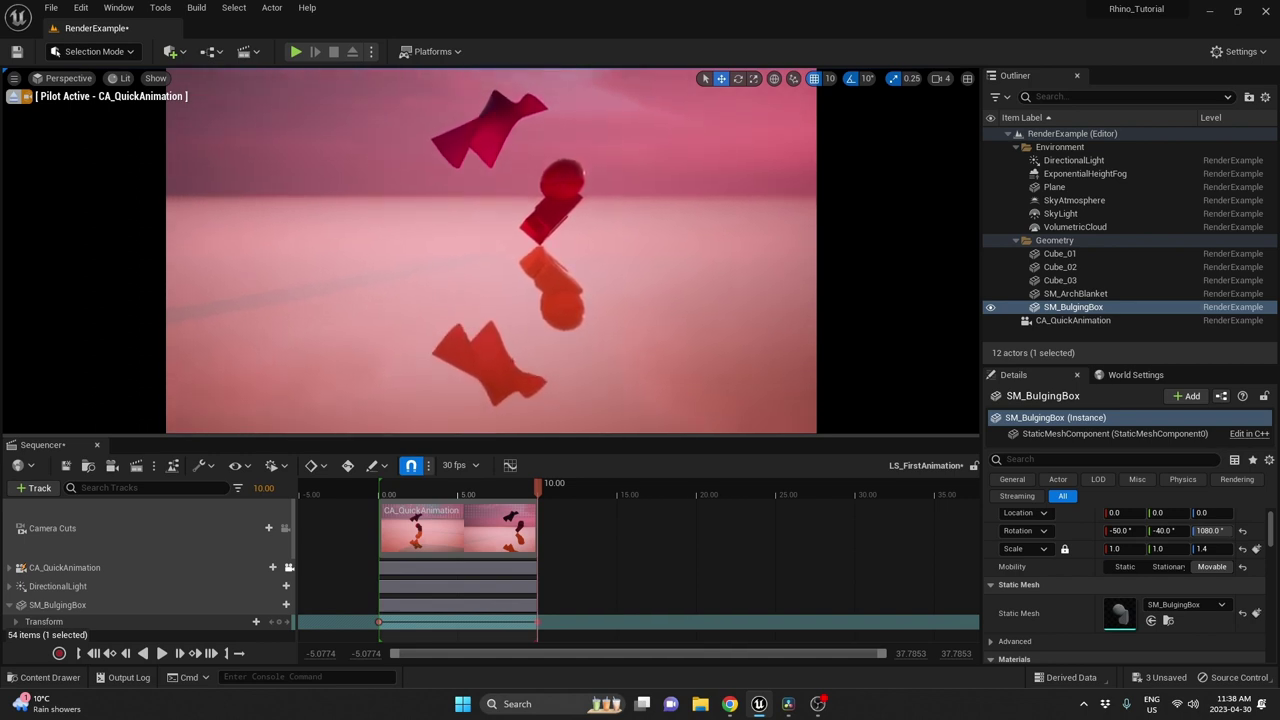
{"action": "left_click", "coordinate": [10, 567]}
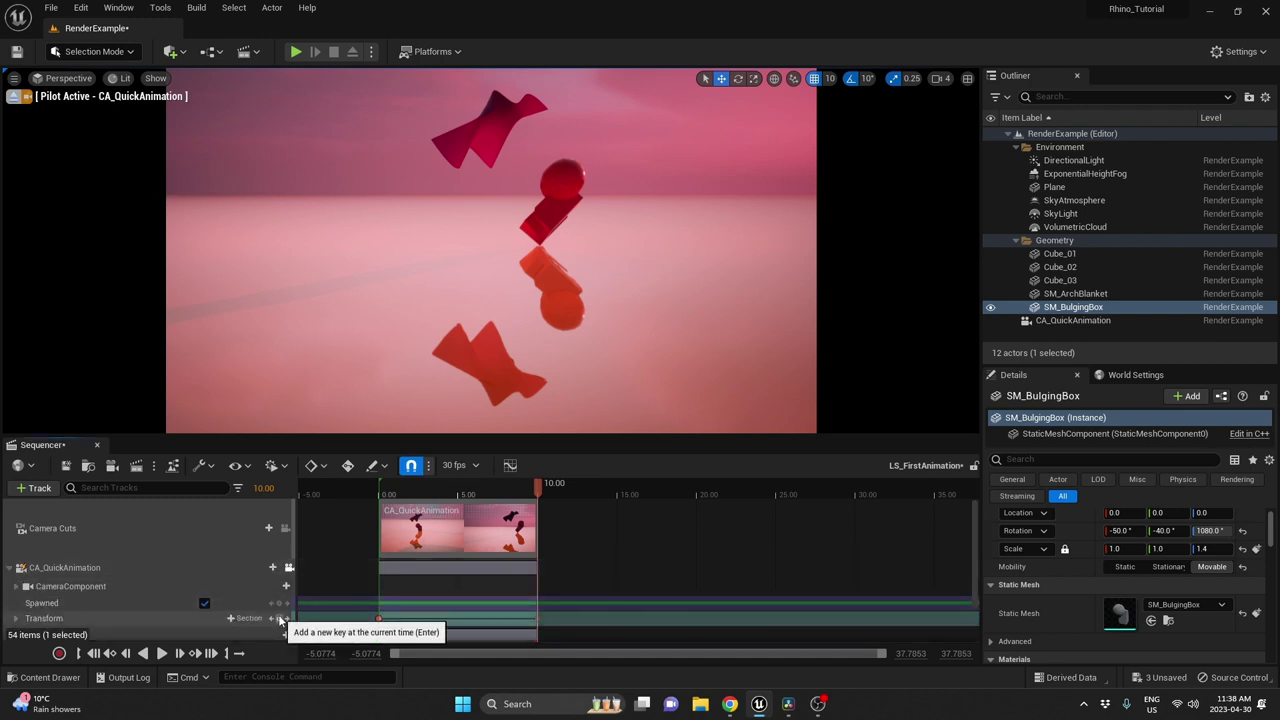
Align CA_QuickAnimation's last transform key exactly with the sequence end at 10.00.
{"action": "scroll", "coordinate": [543, 600], "scroll_direction": "up", "scroll_amount": 10, "text": "ctrl"}
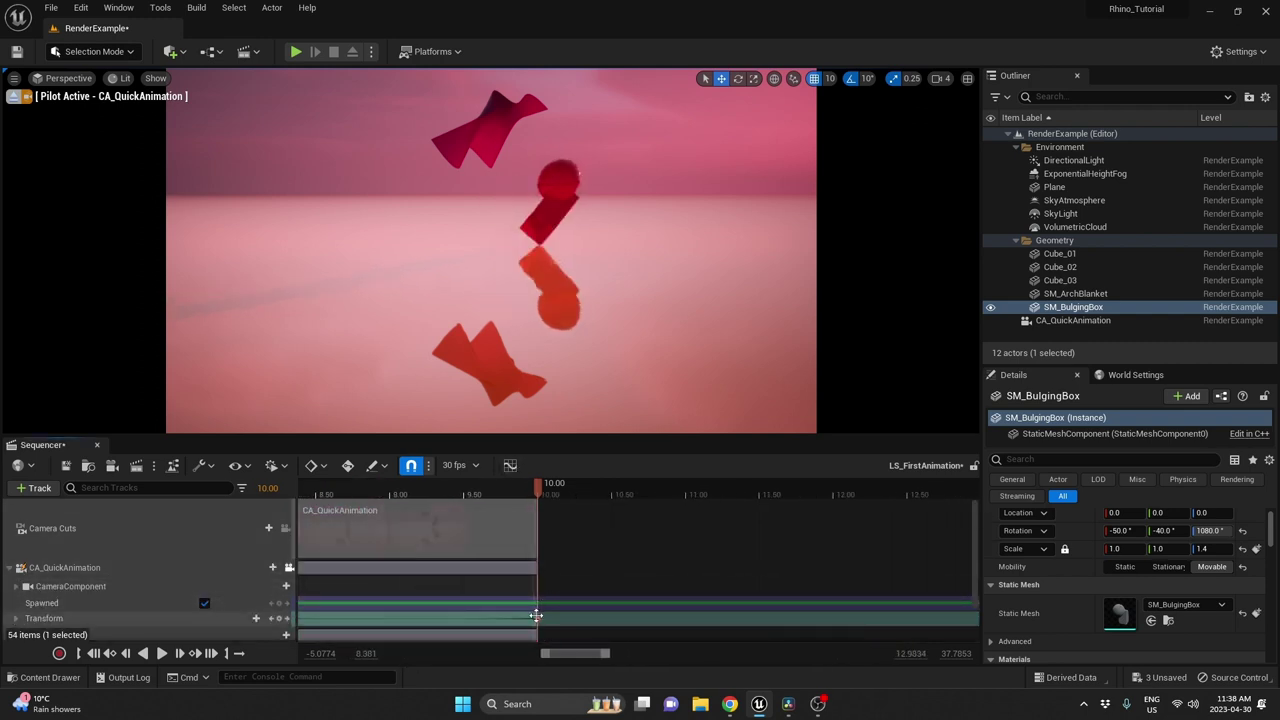
{"action": "scroll", "coordinate": [536, 612], "scroll_direction": "up", "scroll_amount": 15, "text": "ctrl"}
{"action": "scroll", "coordinate": [536, 600], "scroll_direction": "down", "scroll_amount": 2}
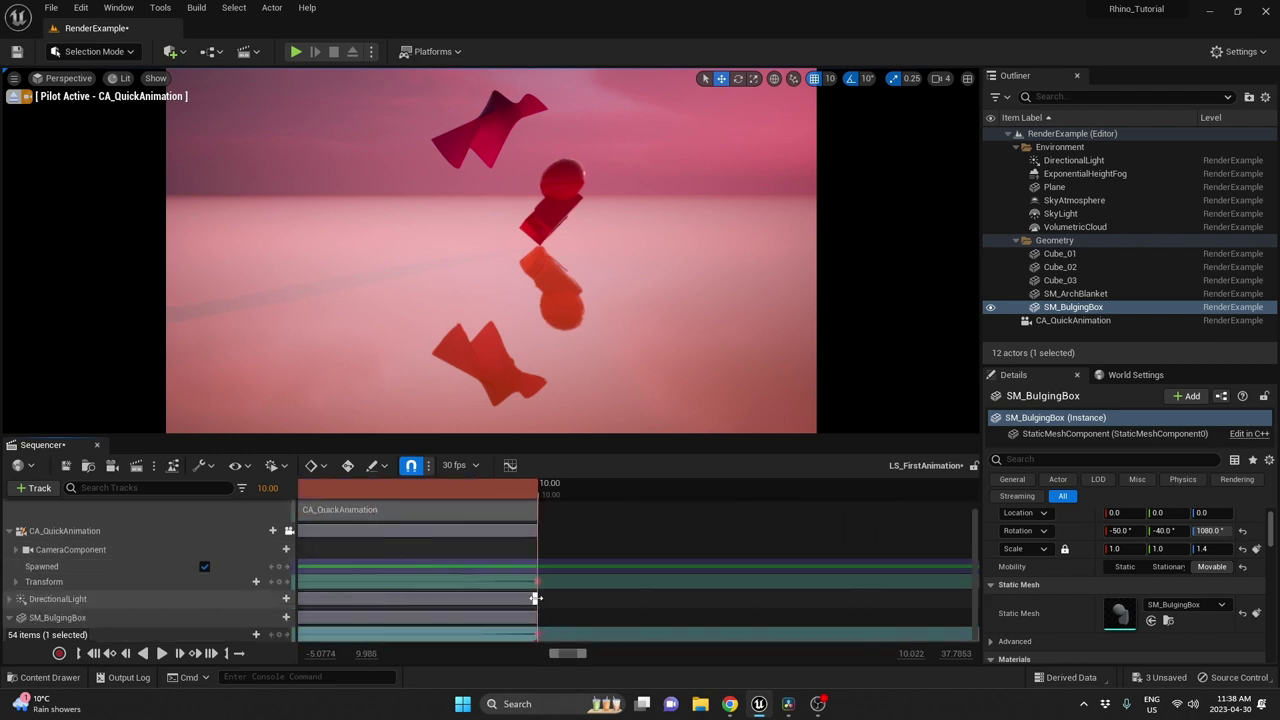
{"action": "scroll", "coordinate": [536, 598], "scroll_direction": "up", "scroll_amount": 5, "text": "ctrl"}
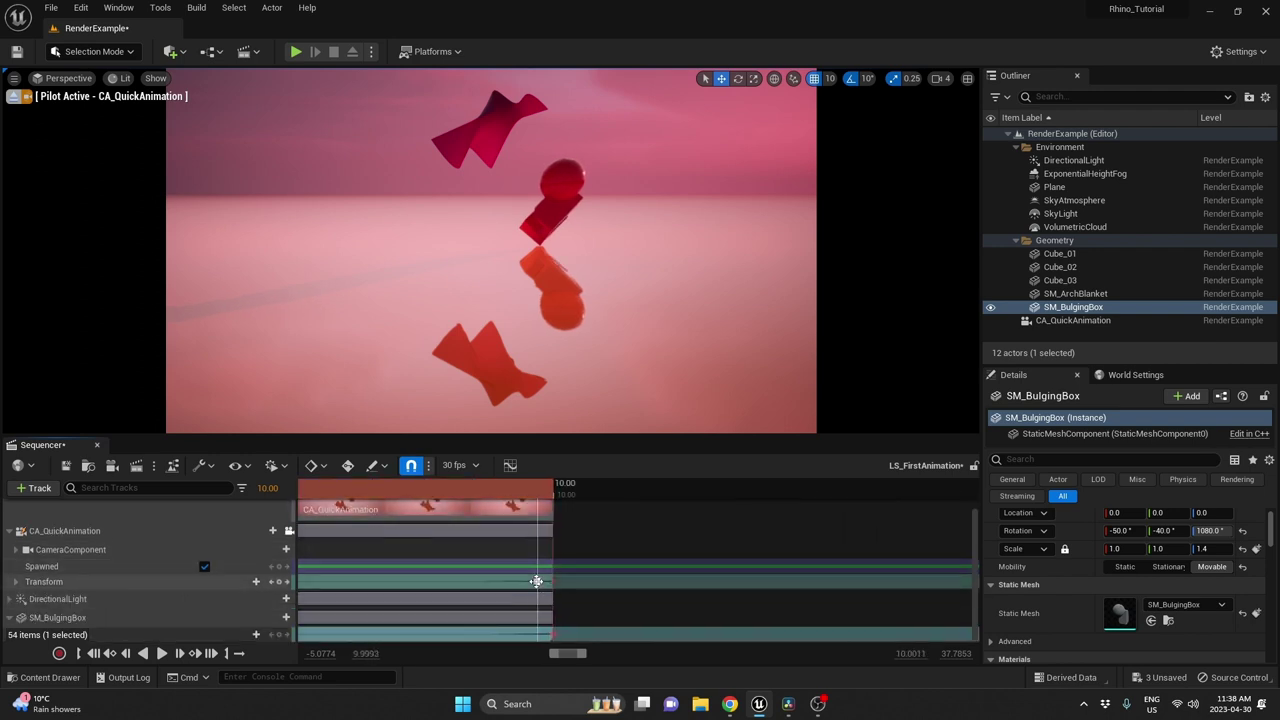
{"action": "left_click", "coordinate": [641, 491]}
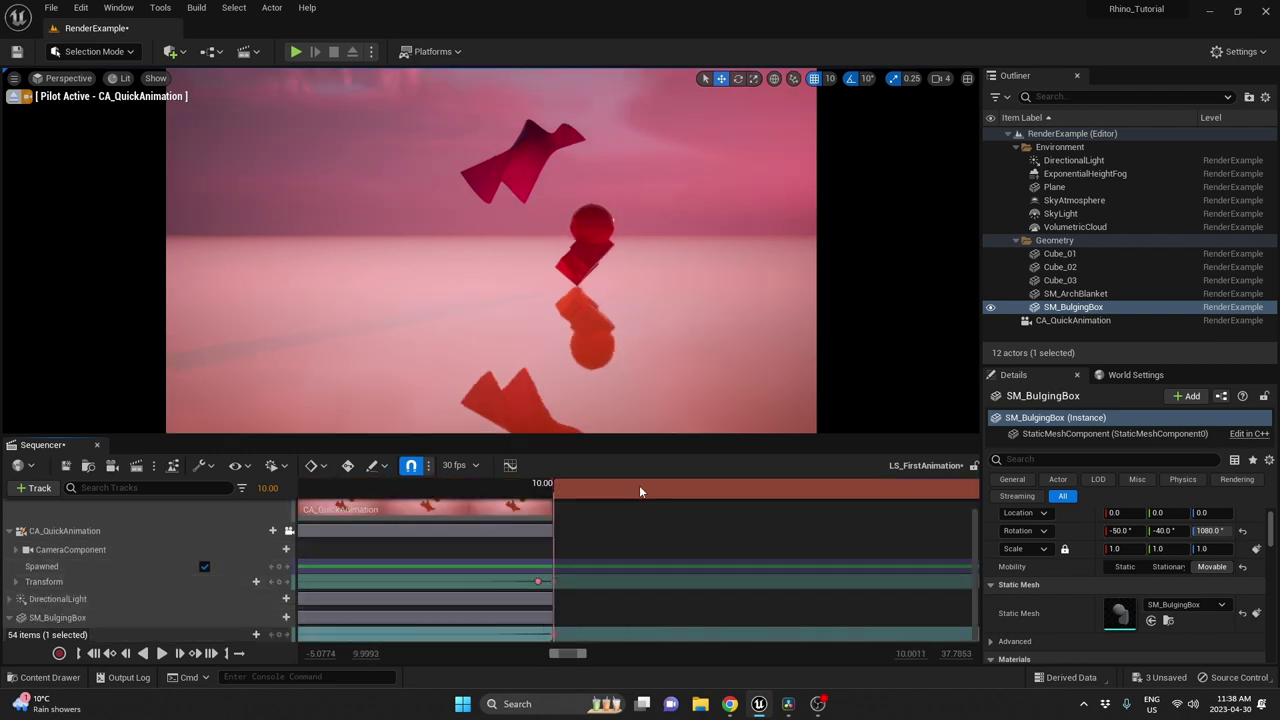
{"action": "left_click", "coordinate": [537, 496]}
{"action": "left_click_drag", "start_coordinate": [529, 495], "coordinate": [383, 497]}
{"action": "left_click_drag", "start_coordinate": [538, 581], "coordinate": [550, 583]}
{"action": "left_click", "coordinate": [554, 580]}
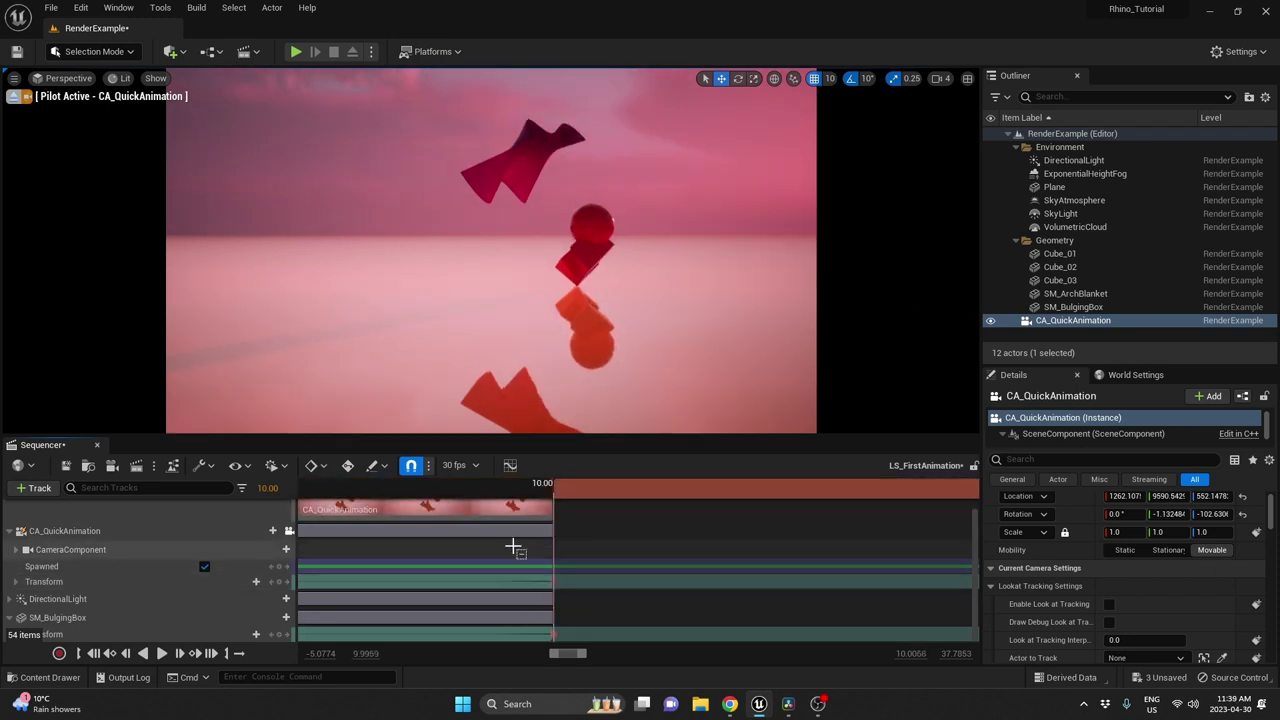
Scrub back through the animation and return the playhead to the sequence start at 0.00.
{"action": "scroll", "coordinate": [497, 514], "scroll_direction": "down", "scroll_amount": 12, "text": "ctrl"}
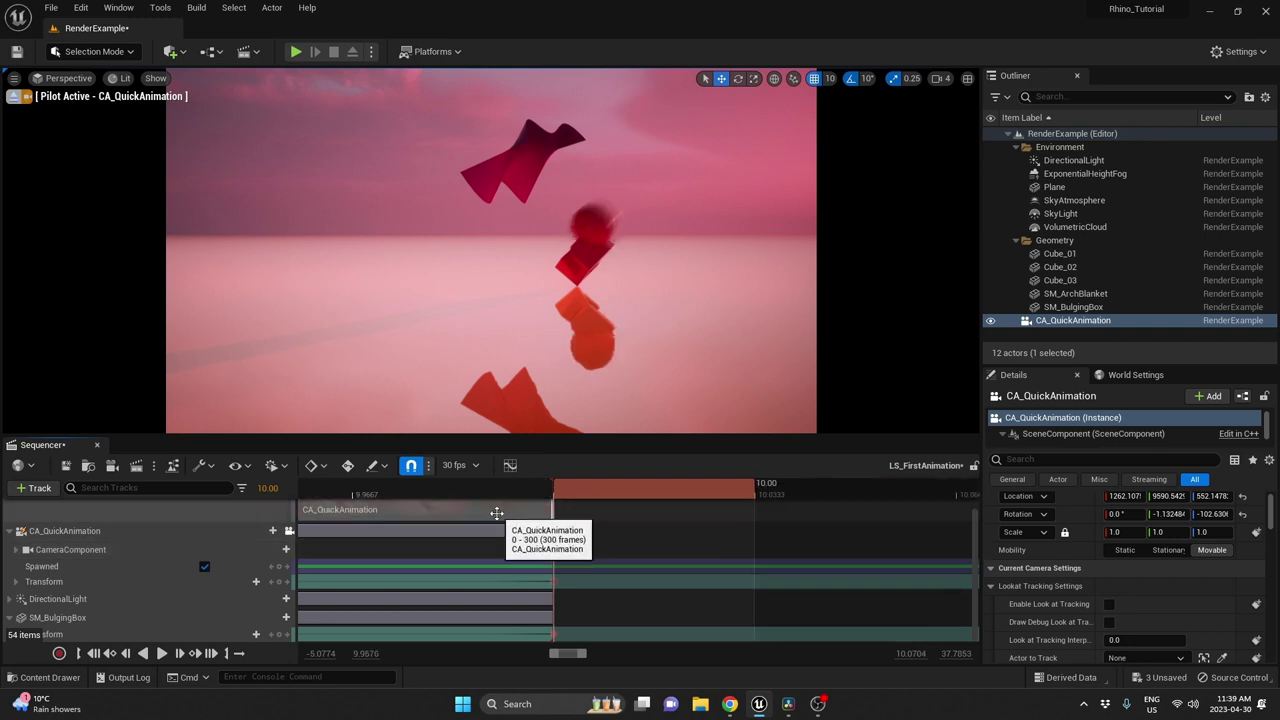
{"action": "scroll", "coordinate": [497, 514], "scroll_direction": "down", "scroll_amount": 5, "text": "ctrl"}
{"action": "left_click_drag", "start_coordinate": [508, 493], "coordinate": [282, 490]}
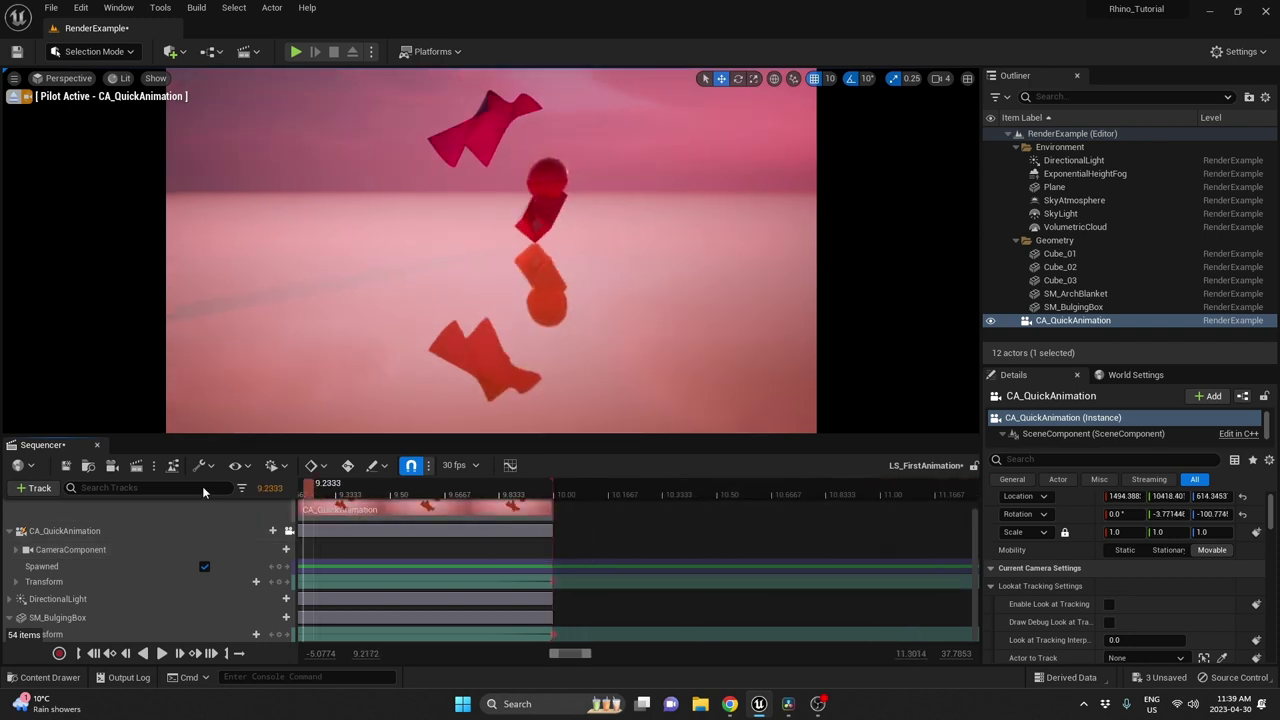
{"action": "left_click", "coordinate": [95, 653]}
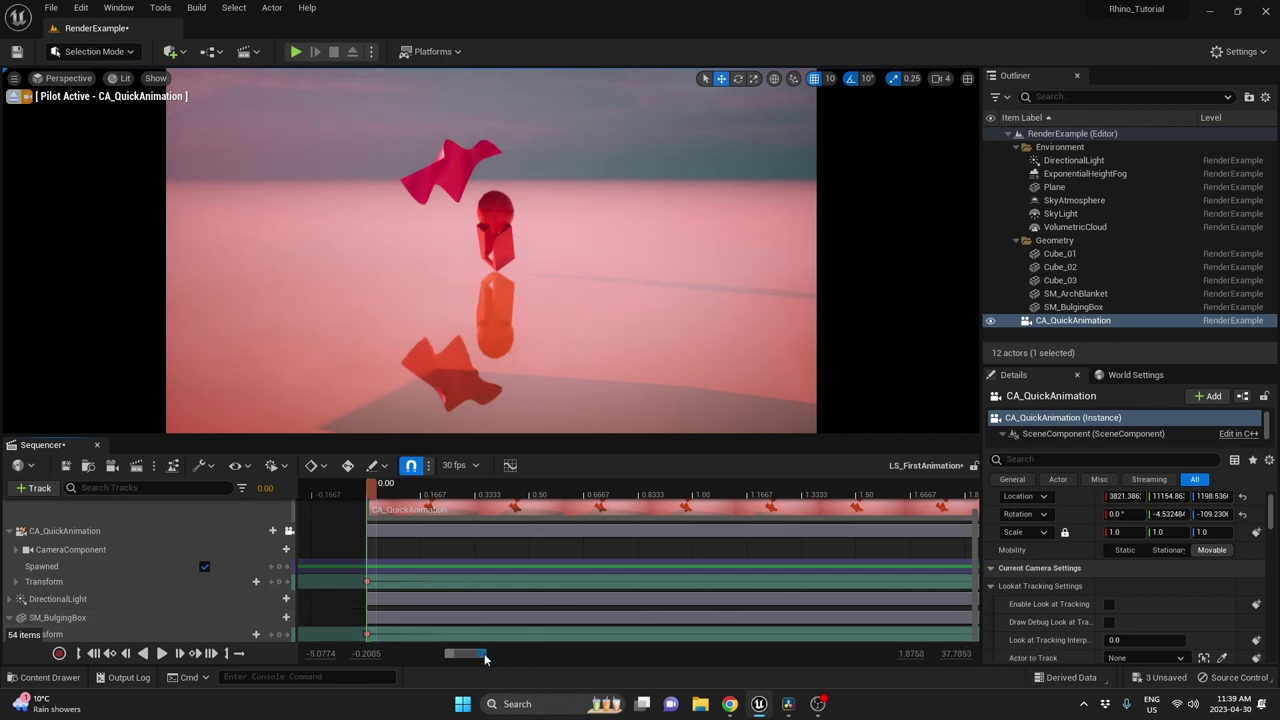
Set the sequence's working range to -5.00 through 15.00 and start the visible range at 0.00.
{"action": "left_click_drag", "start_coordinate": [485, 655], "coordinate": [589, 663]}
{"action": "left_click", "coordinate": [955, 653]}
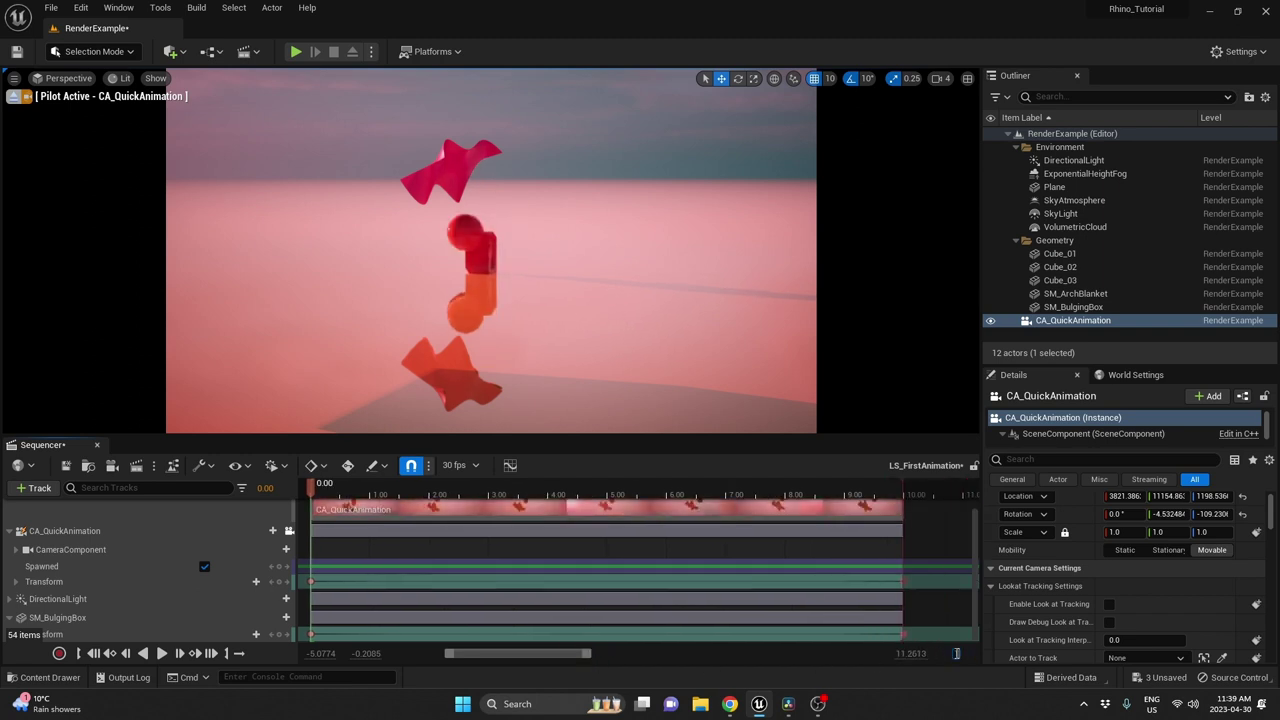
{"action": "type", "text": "15"}
{"action": "key", "text": "Return"}
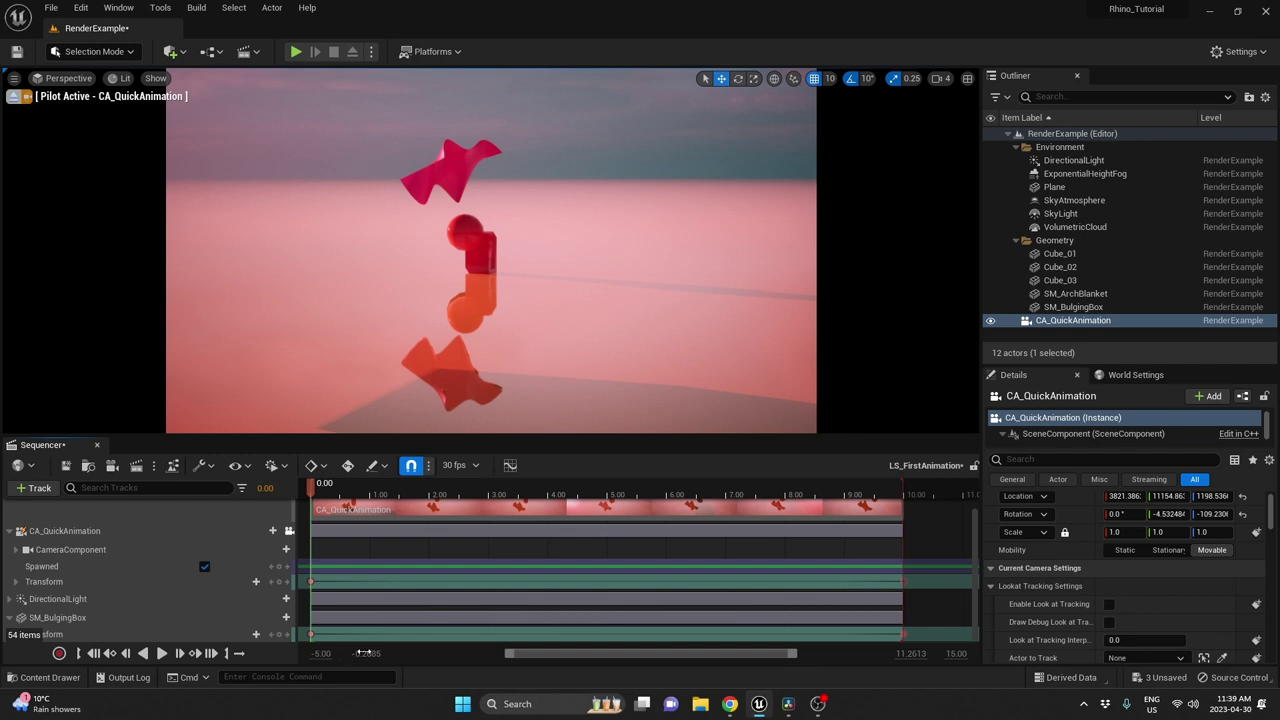
{"action": "key", "text": "Return"}
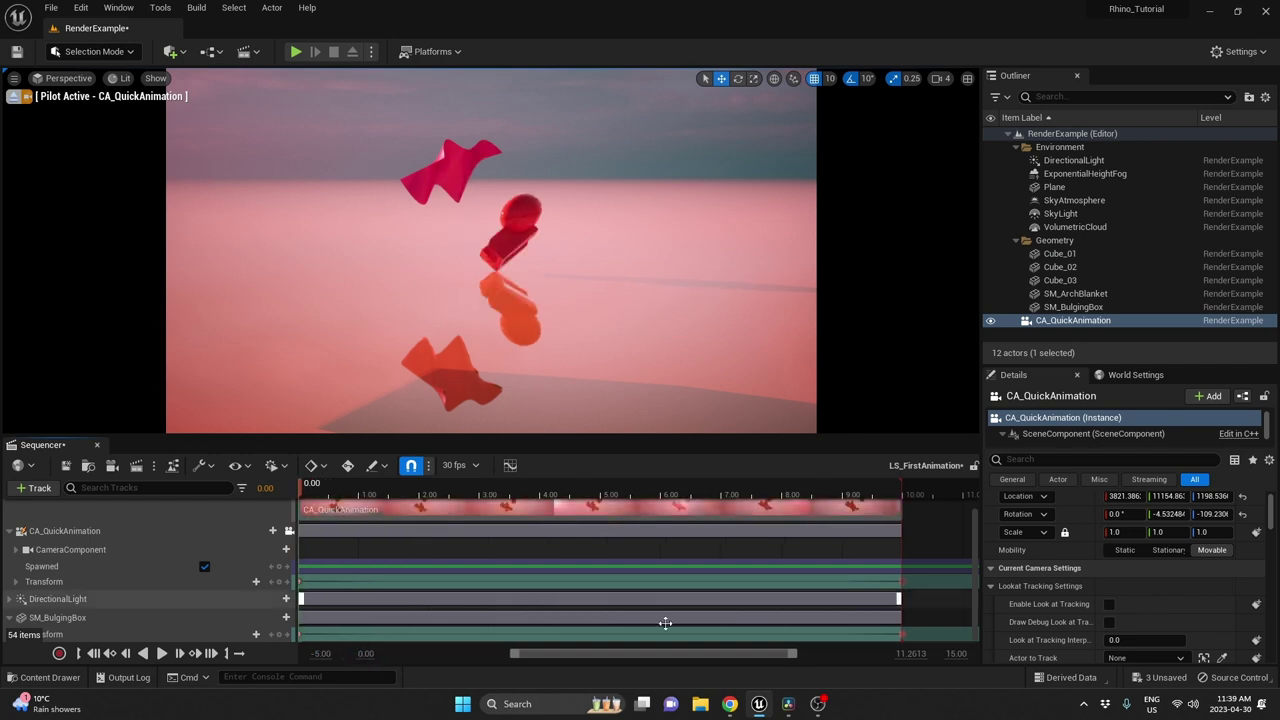
Try 10.00 as the visible range's end, widen that range to -5.00 through 15.00, and play the animation.
{"action": "left_click", "coordinate": [910, 653]}
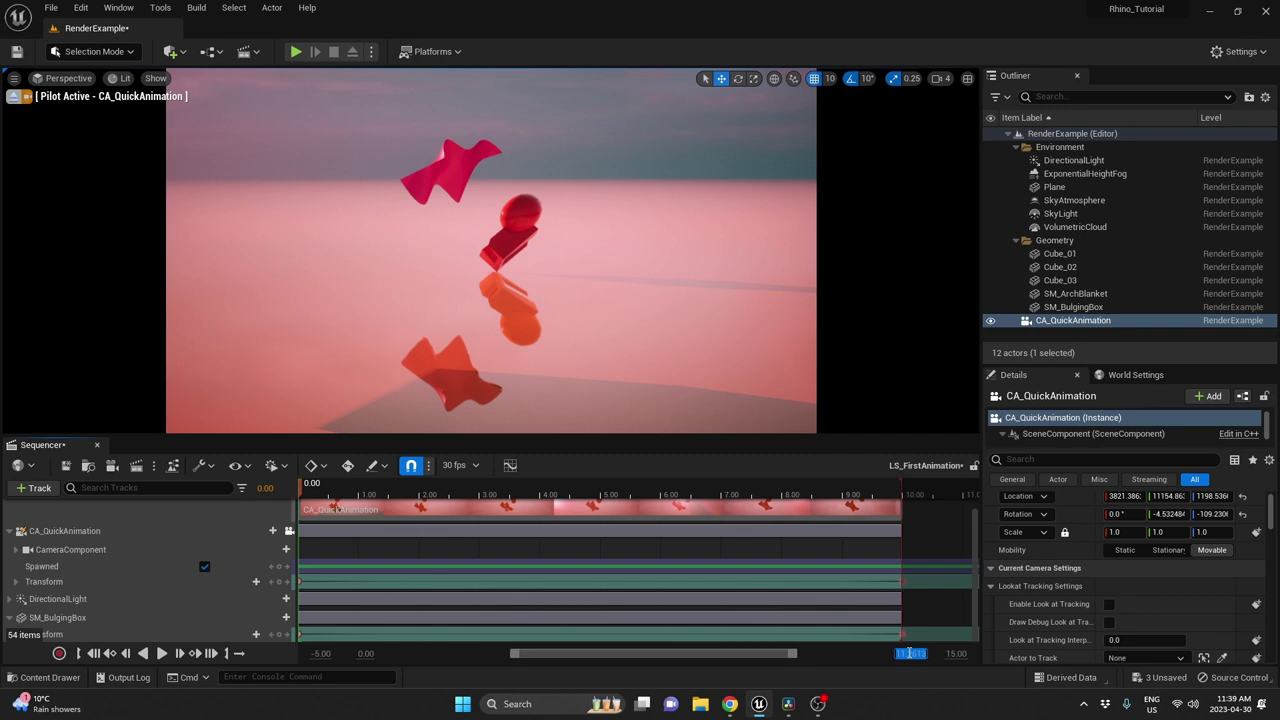
{"action": "type", "text": "10"}
{"action": "key", "text": "Return"}
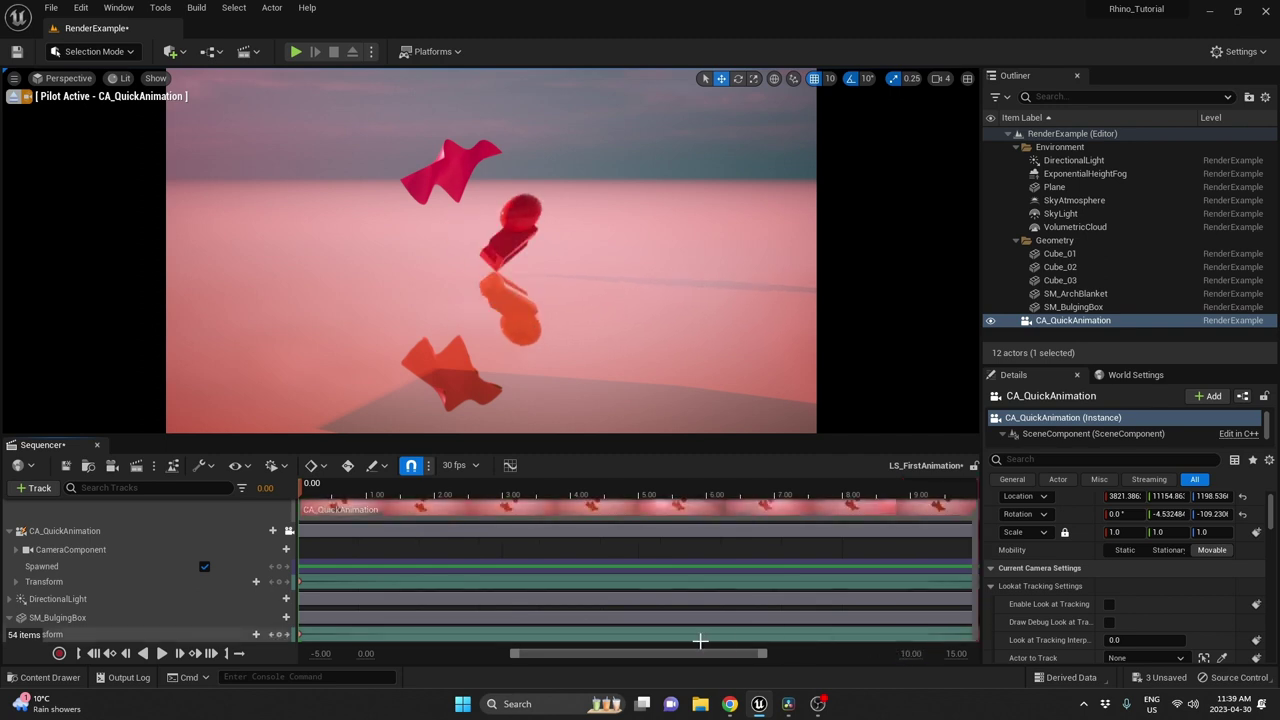
{"action": "left_click_drag", "start_coordinate": [514, 653], "coordinate": [381, 656]}
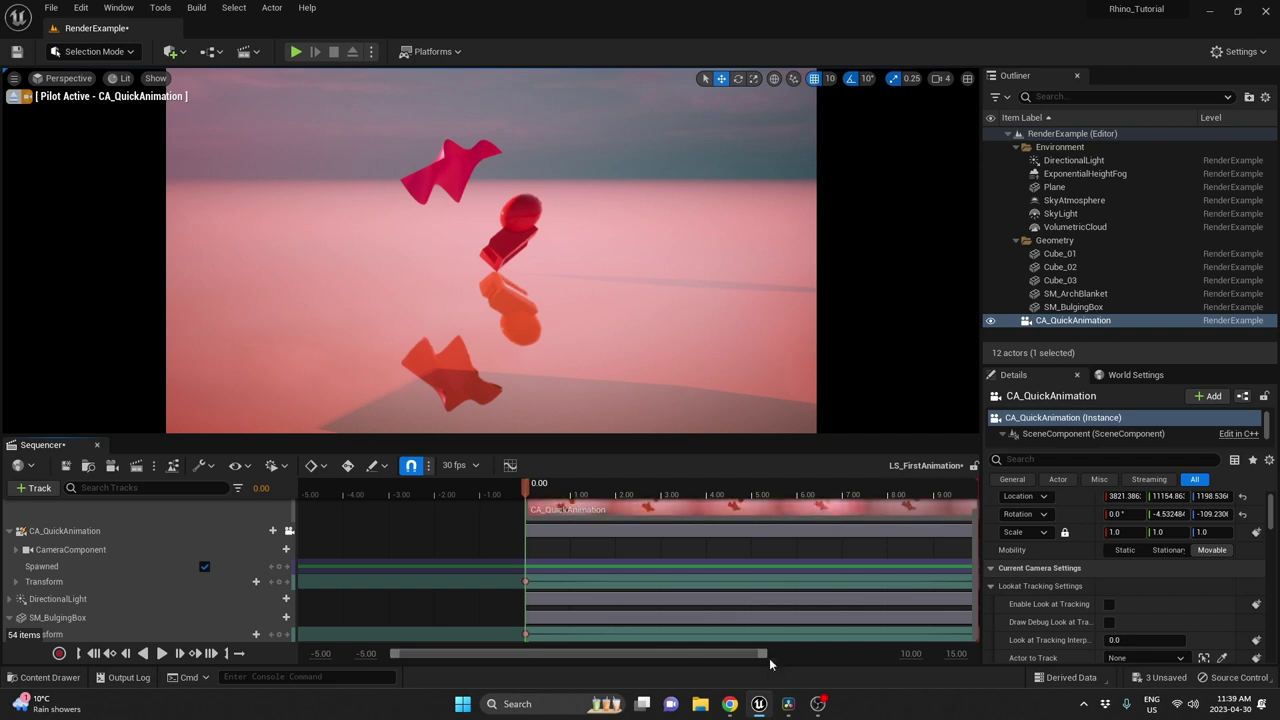
{"action": "left_click_drag", "start_coordinate": [766, 653], "coordinate": [905, 655]}
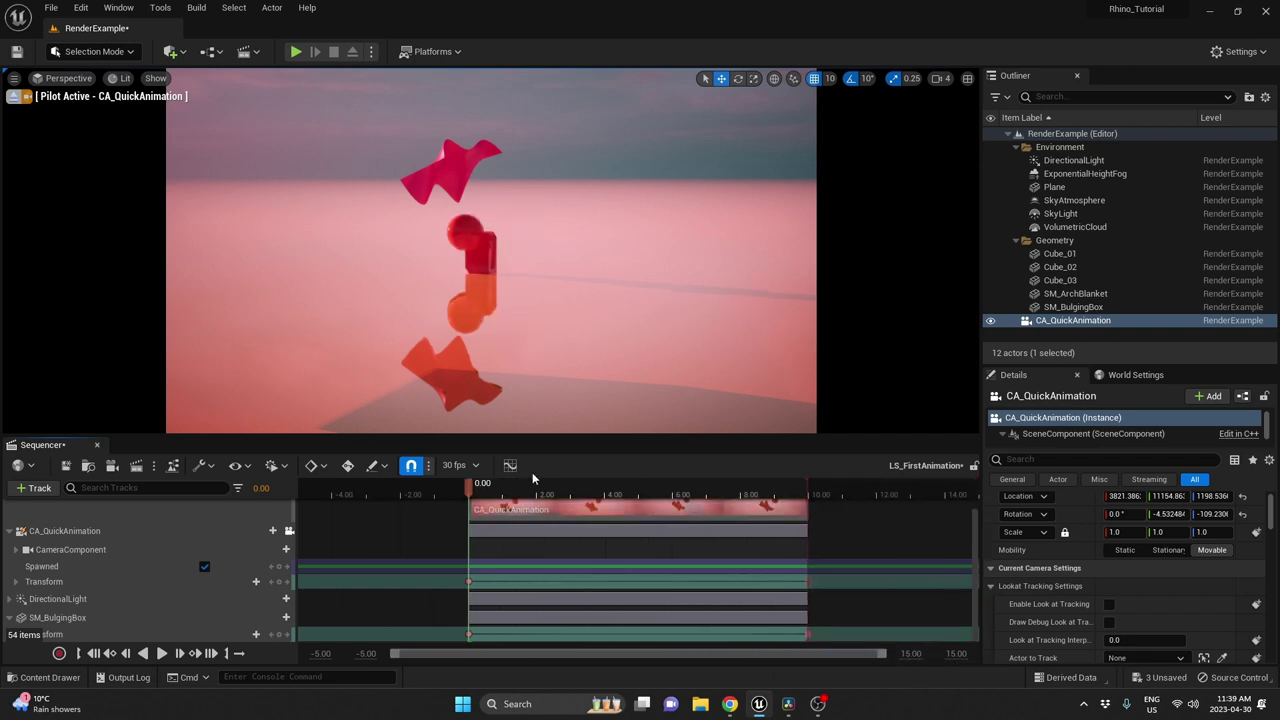
{"action": "key", "text": "space"}
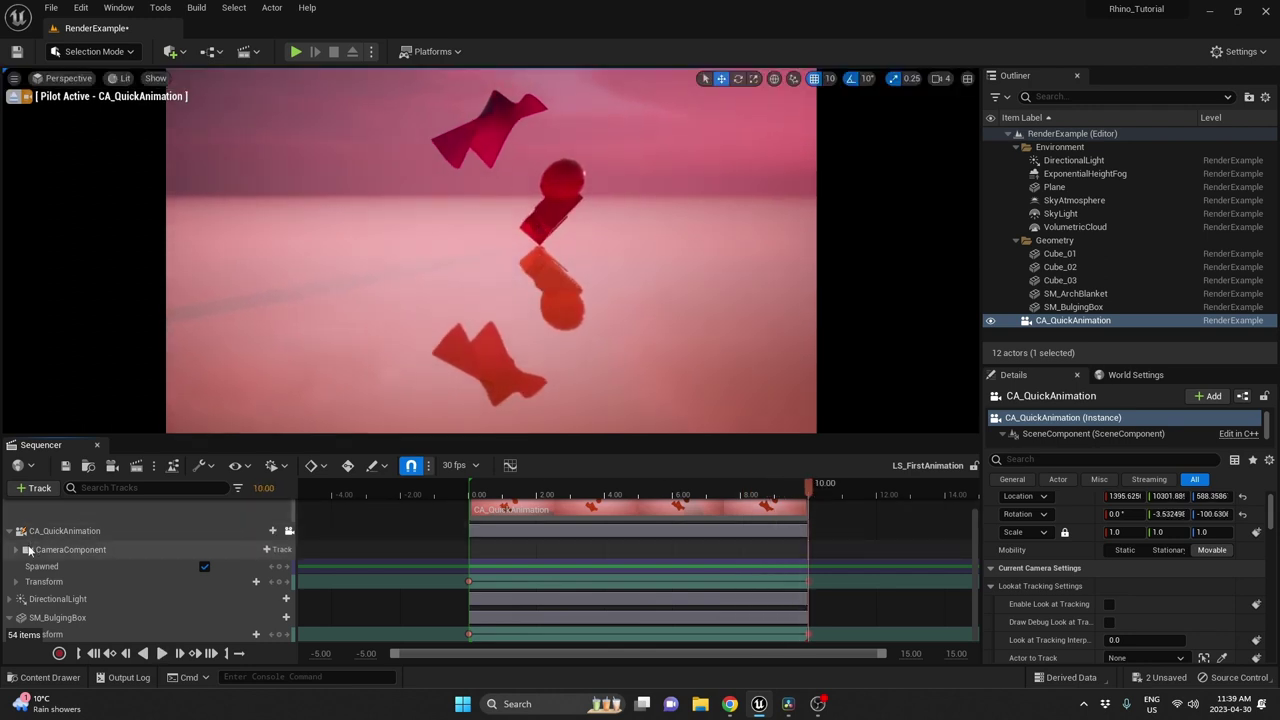
Collapse the CA_QuickAnimation track and bring LS_FirstAnimation into the Movie Render Queue with the AnimationMasterConfig preset.
{"action": "left_click", "coordinate": [10, 531]}
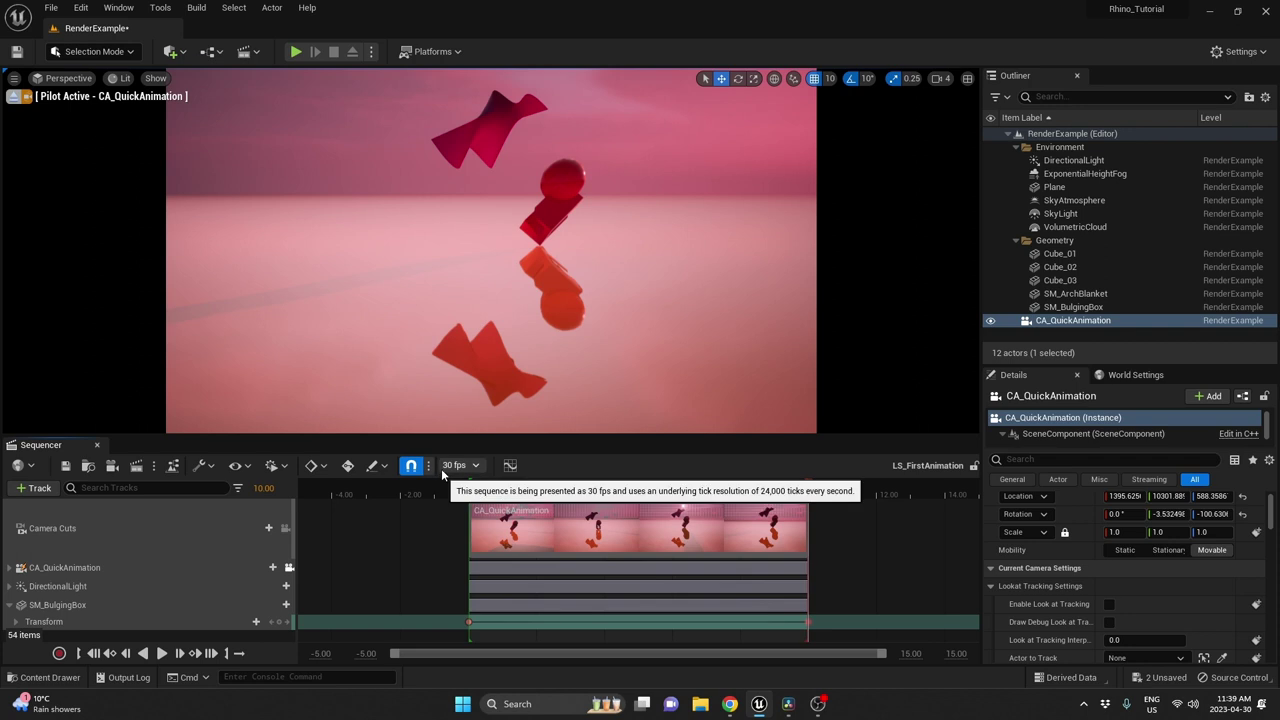
{"action": "left_click", "coordinate": [138, 466]}
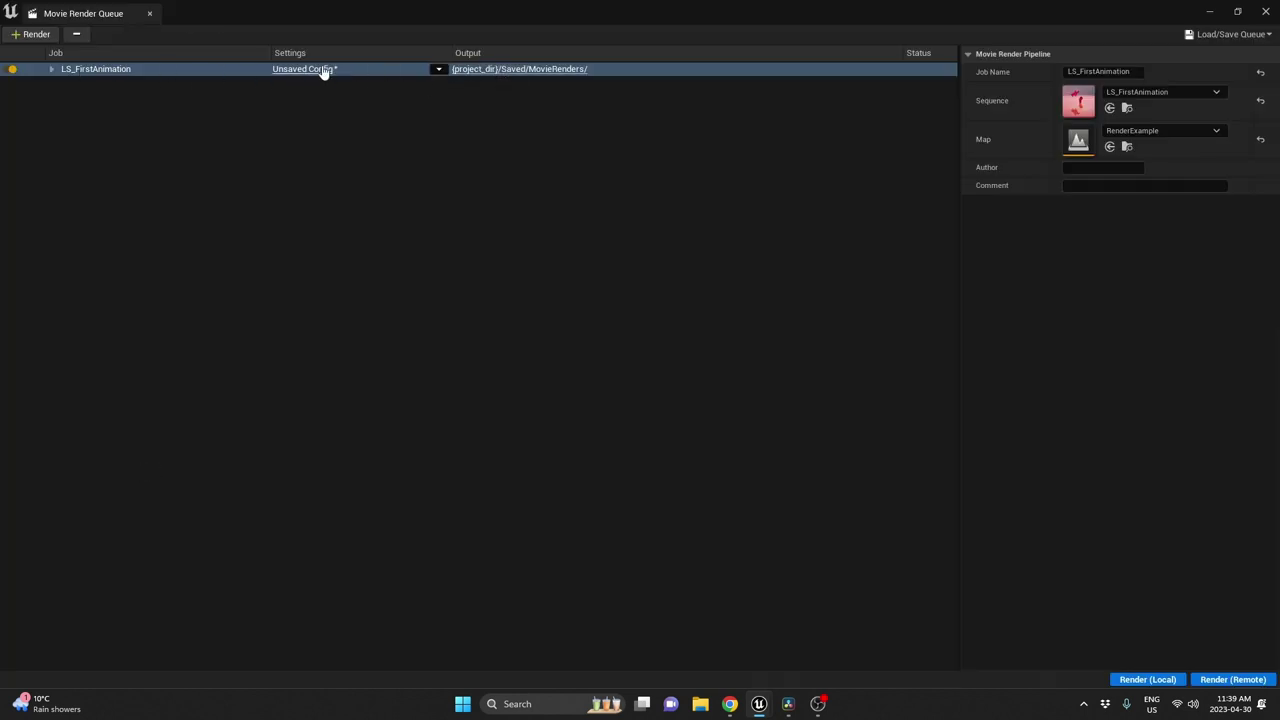
{"action": "left_click", "coordinate": [438, 69]}
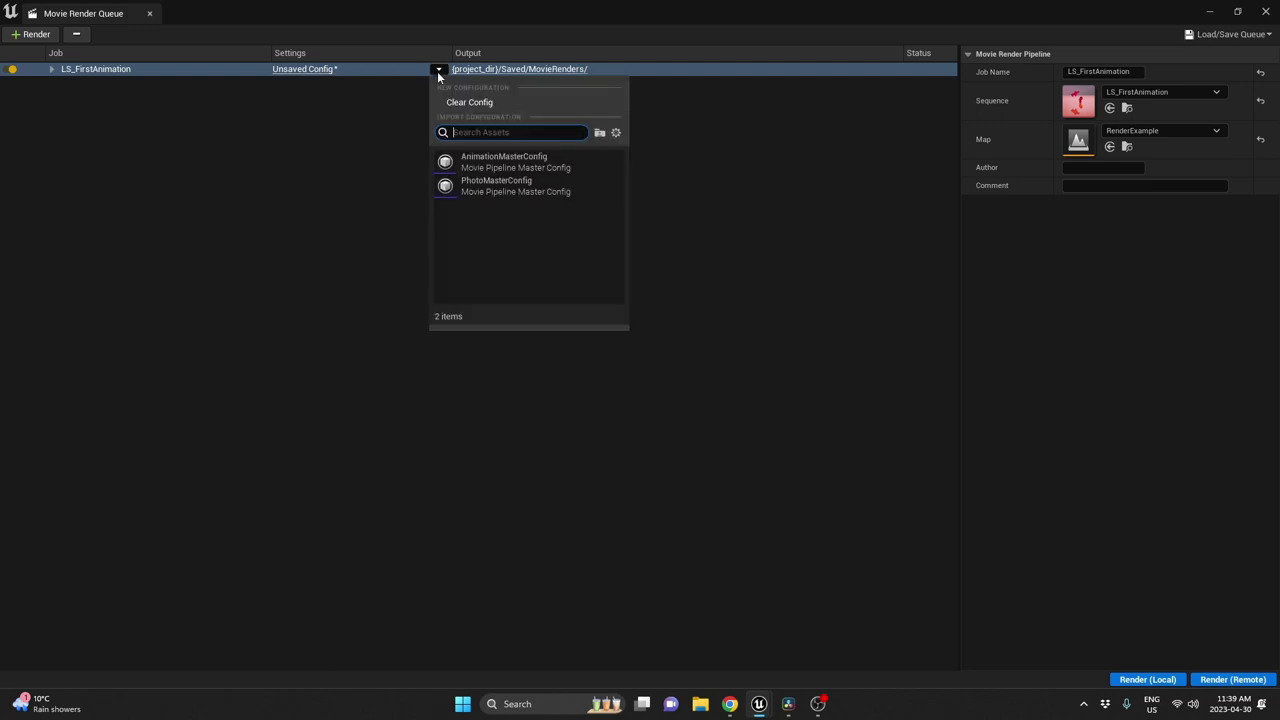
{"action": "left_click", "coordinate": [518, 165]}
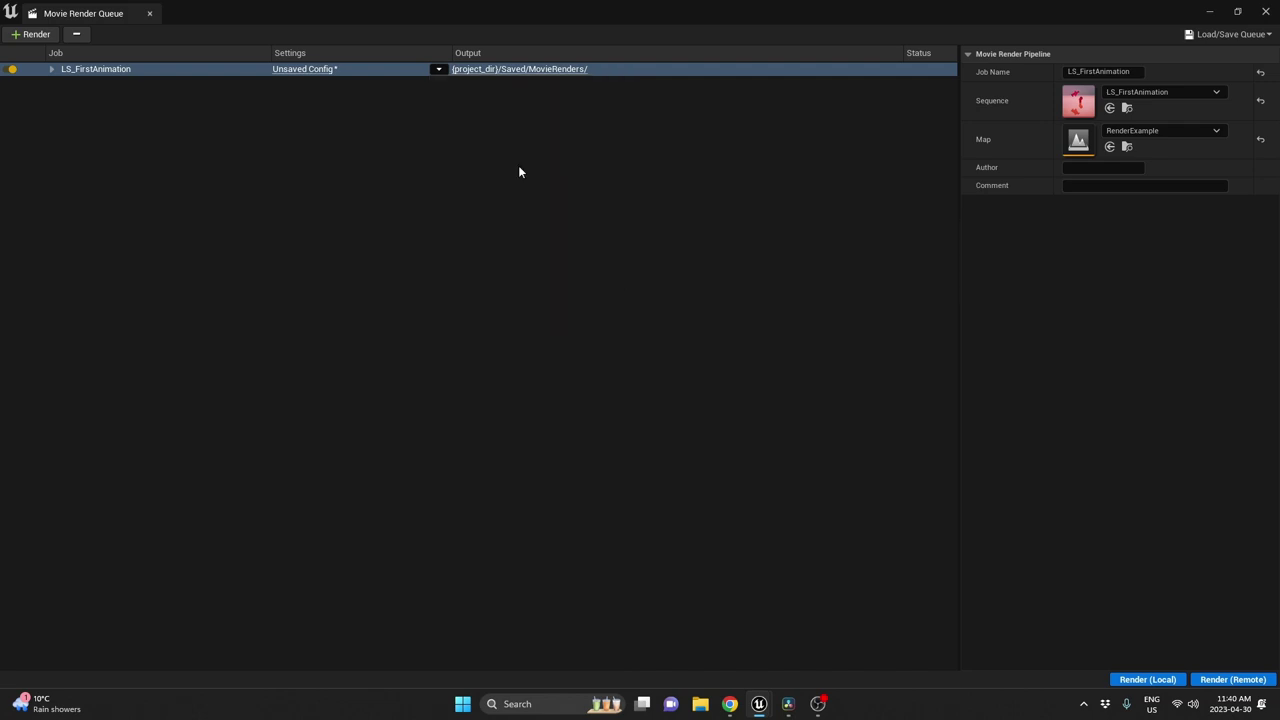
Switch the LS_FirstAnimation job's export from .jpg Sequence to .png Sequence [8bit] with Write Alpha turned off.
{"action": "left_click", "coordinate": [331, 70]}
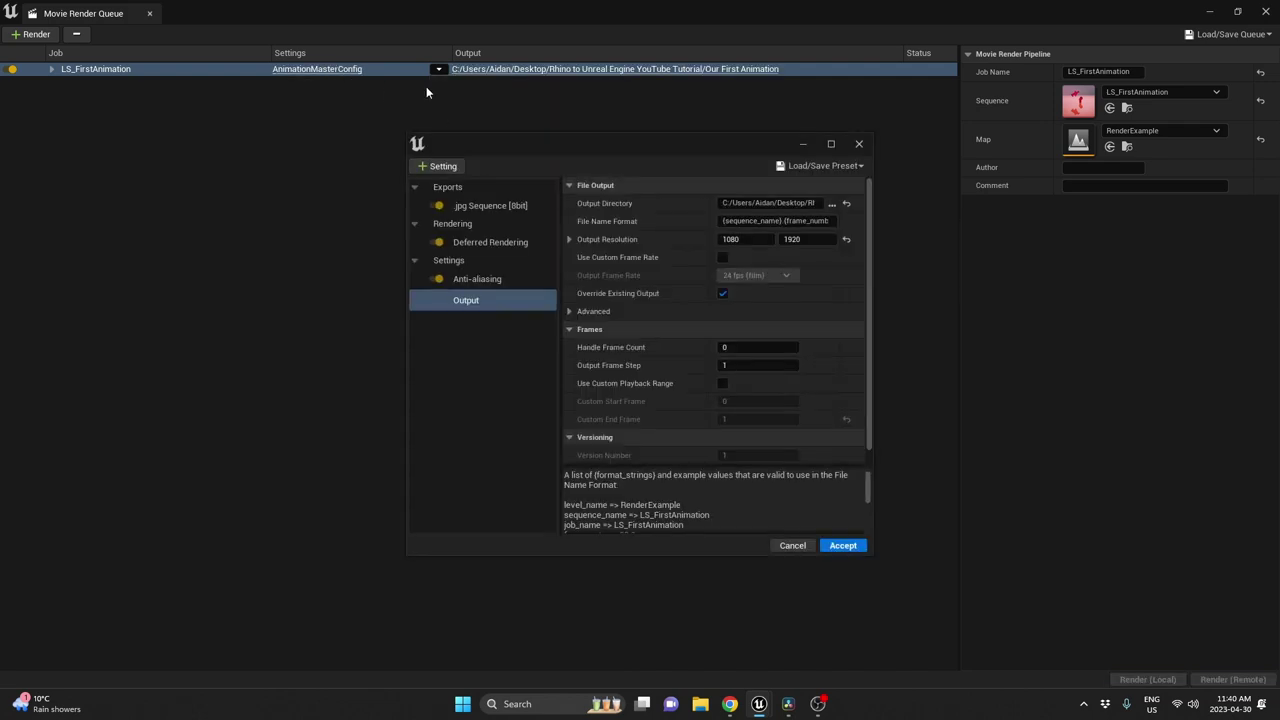
{"action": "left_click", "coordinate": [517, 205]}
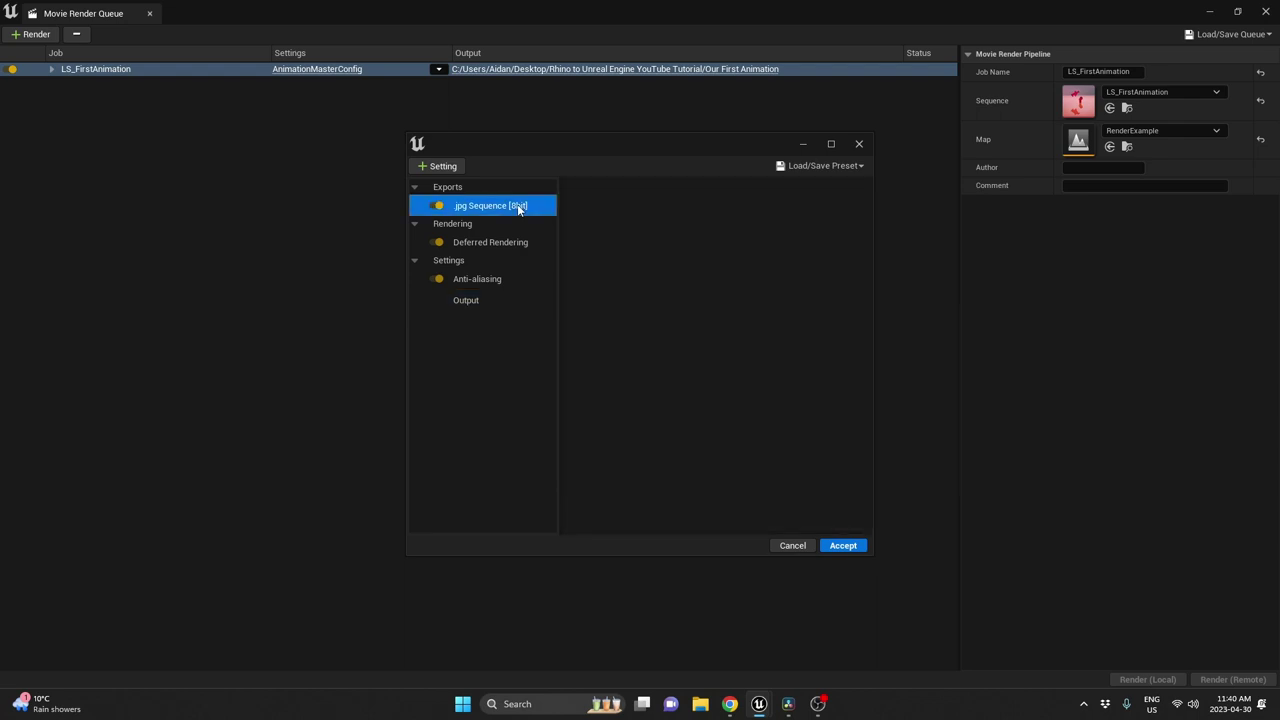
{"action": "left_click", "coordinate": [441, 167]}
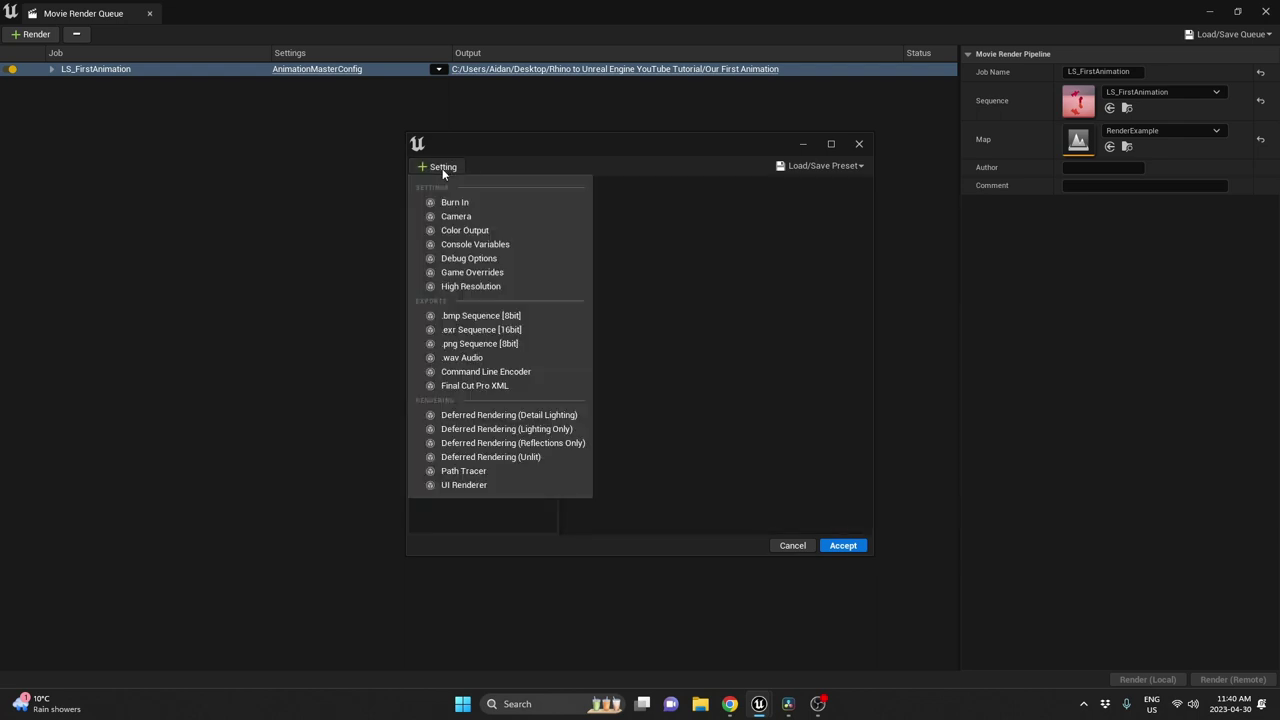
{"action": "left_click", "coordinate": [479, 343]}
{"action": "left_click", "coordinate": [496, 210]}
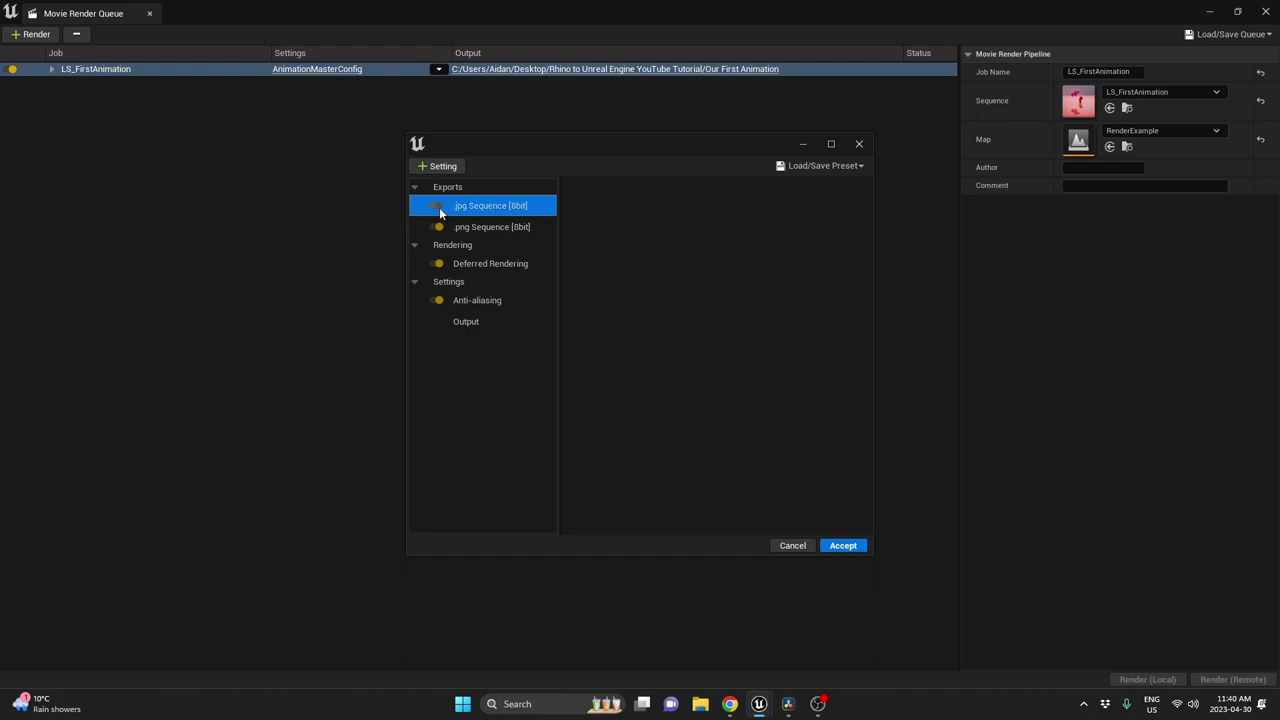
{"action": "left_click", "coordinate": [437, 205]}
{"action": "left_click", "coordinate": [466, 222]}
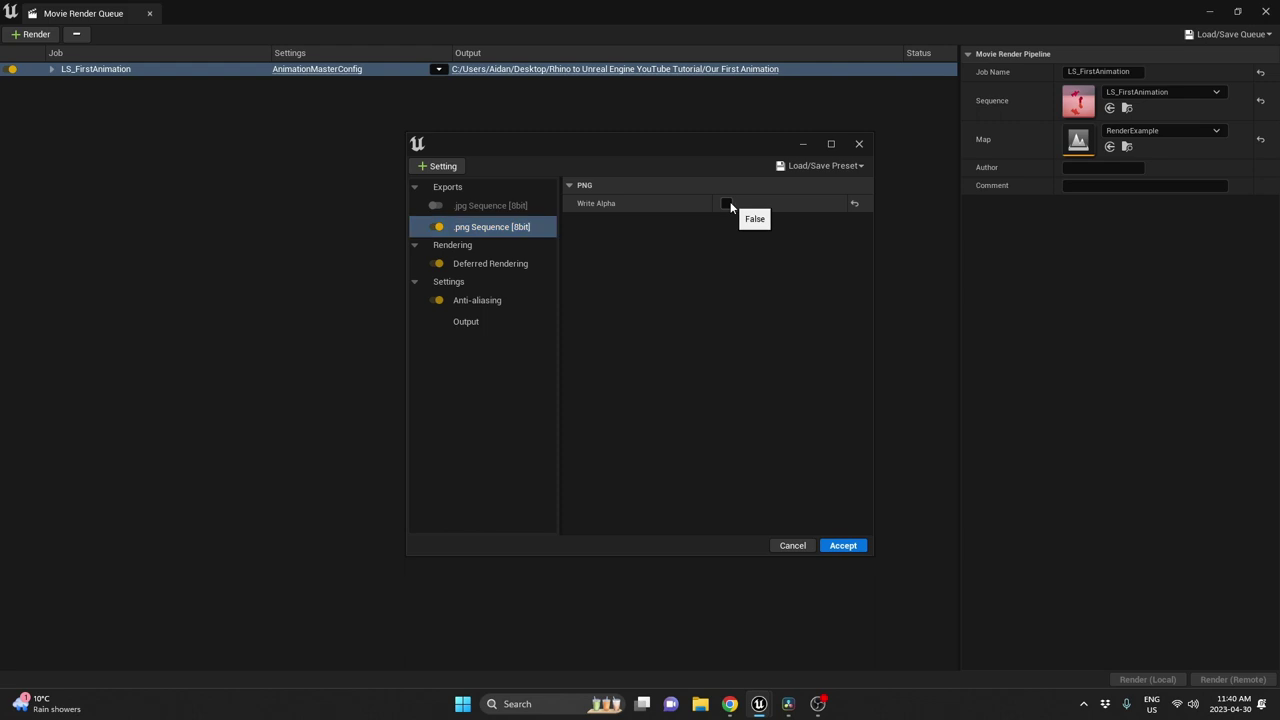
Review the Deferred Rendering and Anti-aliasing settings and reset the output resolution to 1920 x 1080.
{"action": "left_click", "coordinate": [518, 264]}
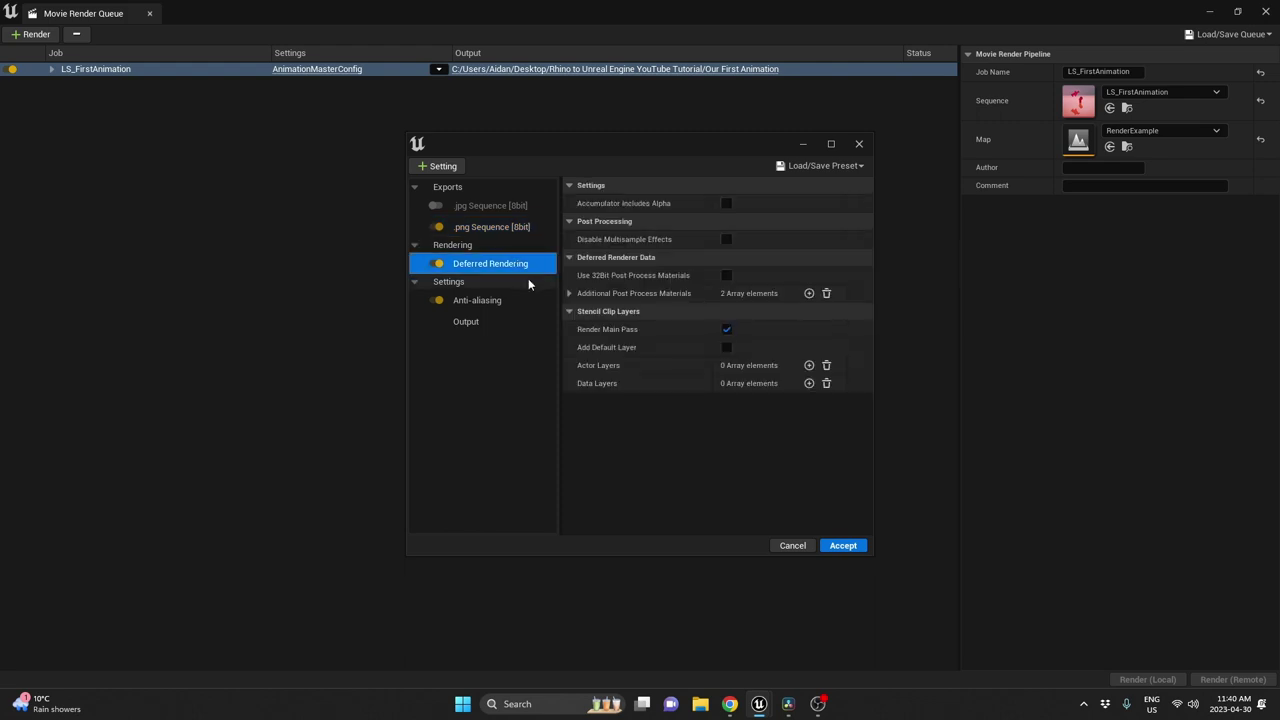
{"action": "left_click", "coordinate": [505, 304]}
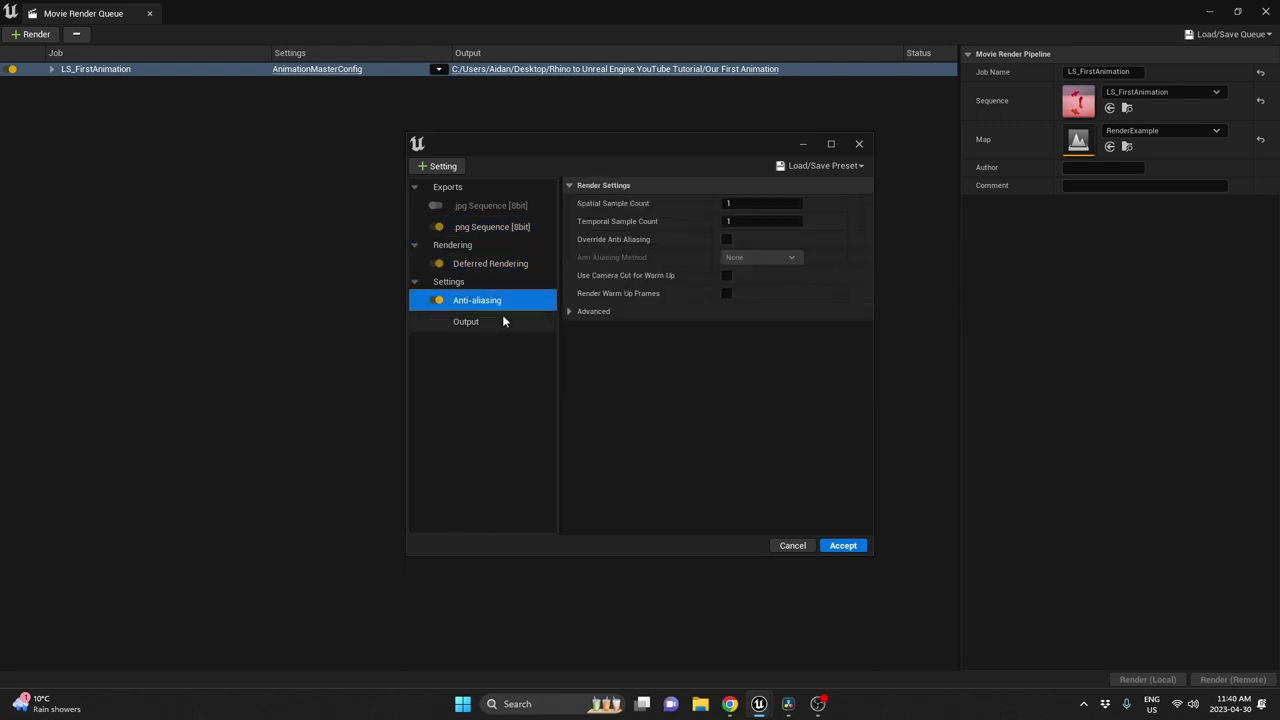
{"action": "left_click", "coordinate": [503, 318]}
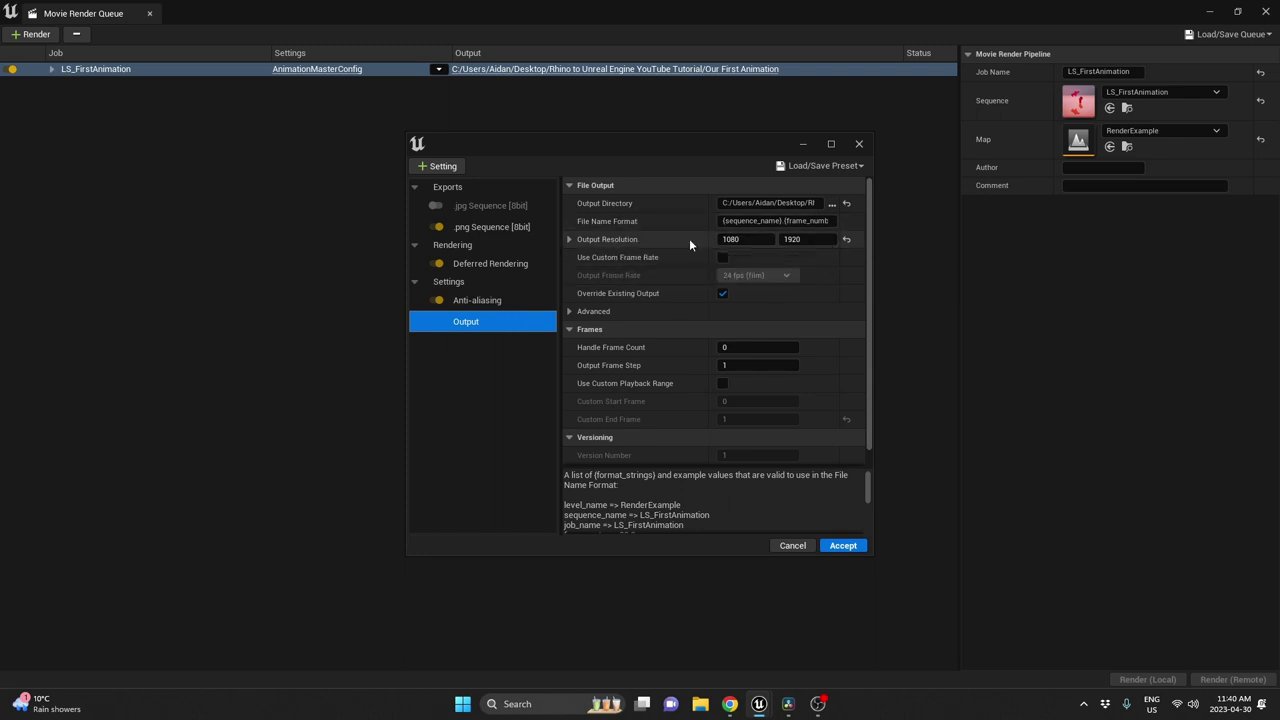
{"action": "left_click", "coordinate": [847, 239]}
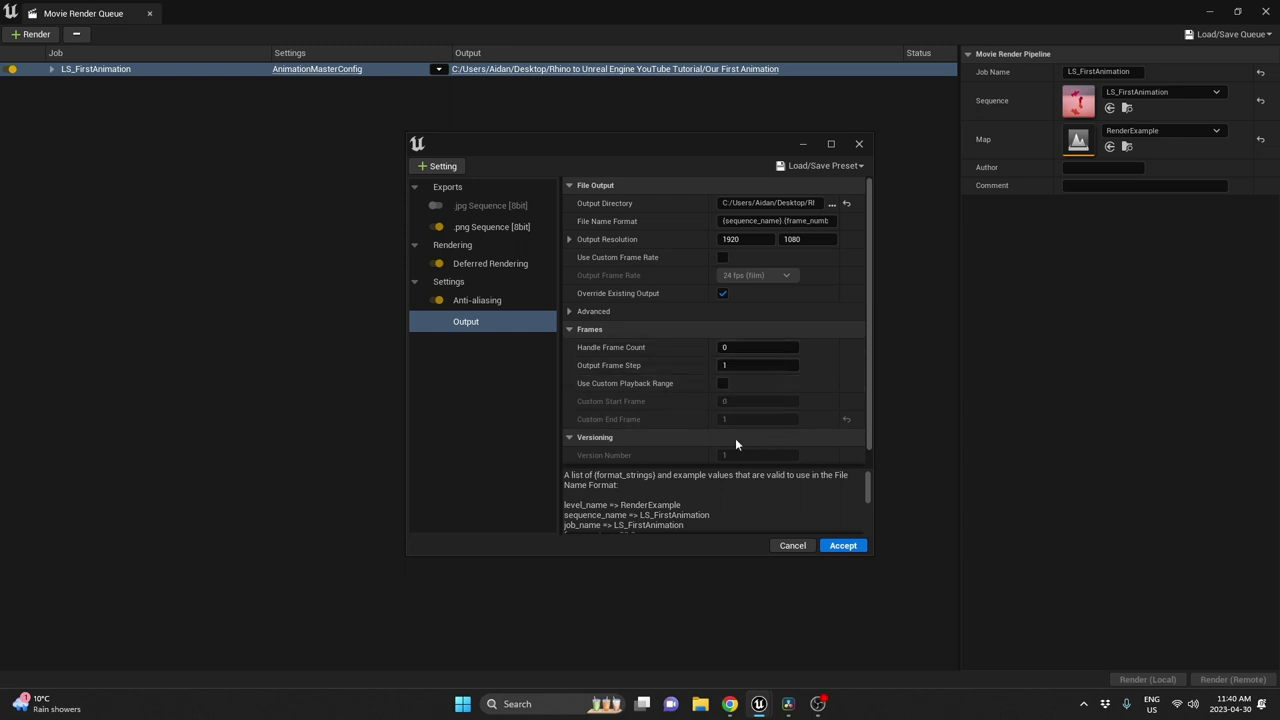
{"action": "scroll", "coordinate": [655, 364], "scroll_direction": "down", "scroll_amount": 1}
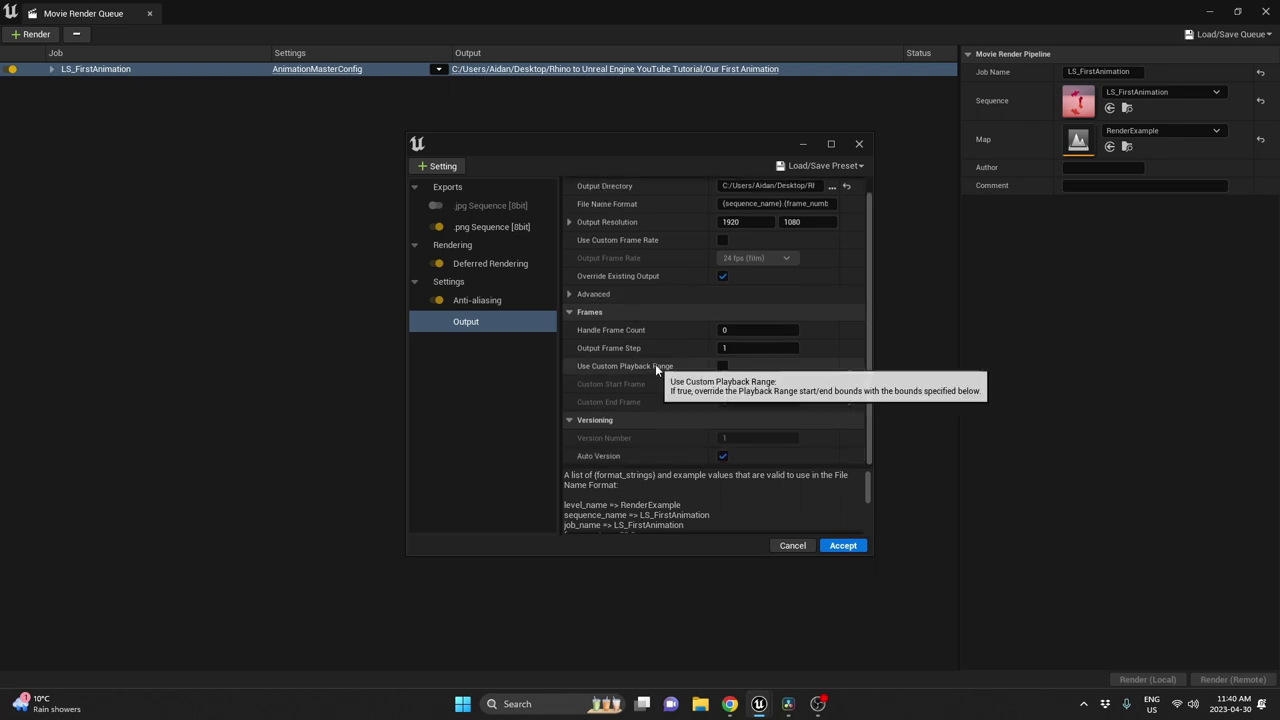
{"action": "scroll", "coordinate": [656, 365], "scroll_direction": "up", "scroll_amount": 1}
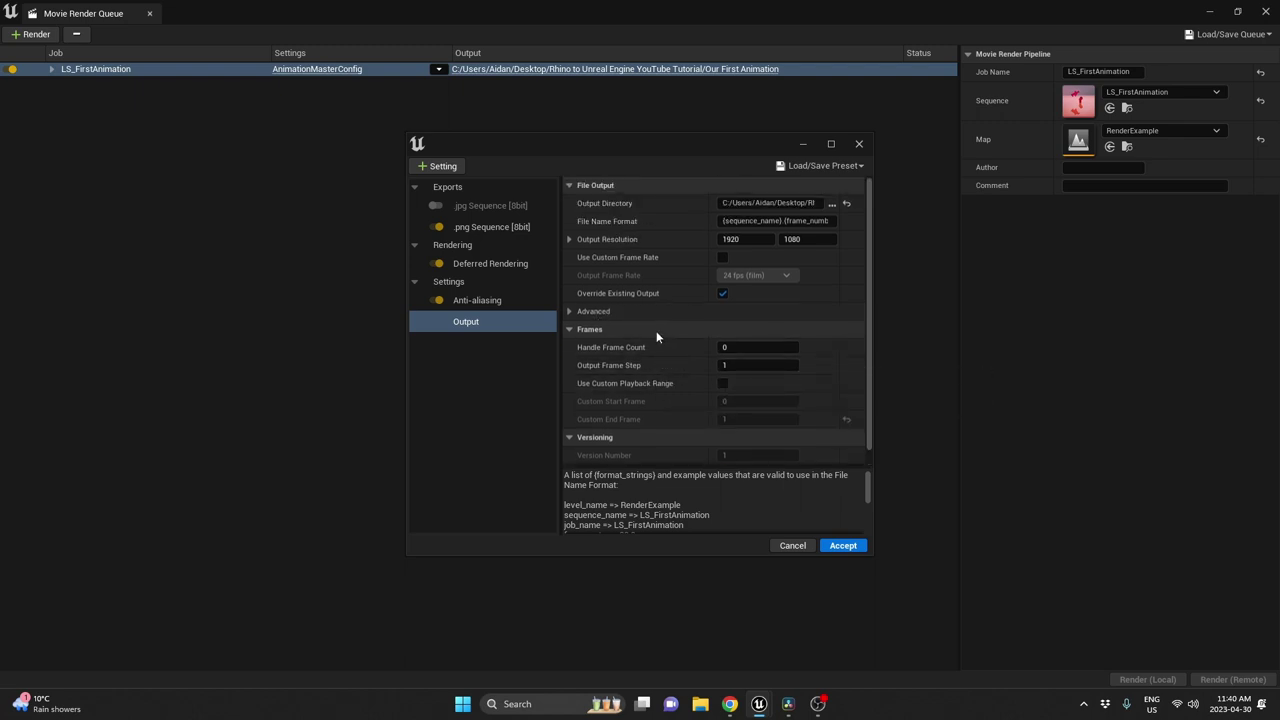
Save the render configuration as a preset, overwriting the existing AnimationMasterConfig.
{"action": "left_click", "coordinate": [832, 168]}
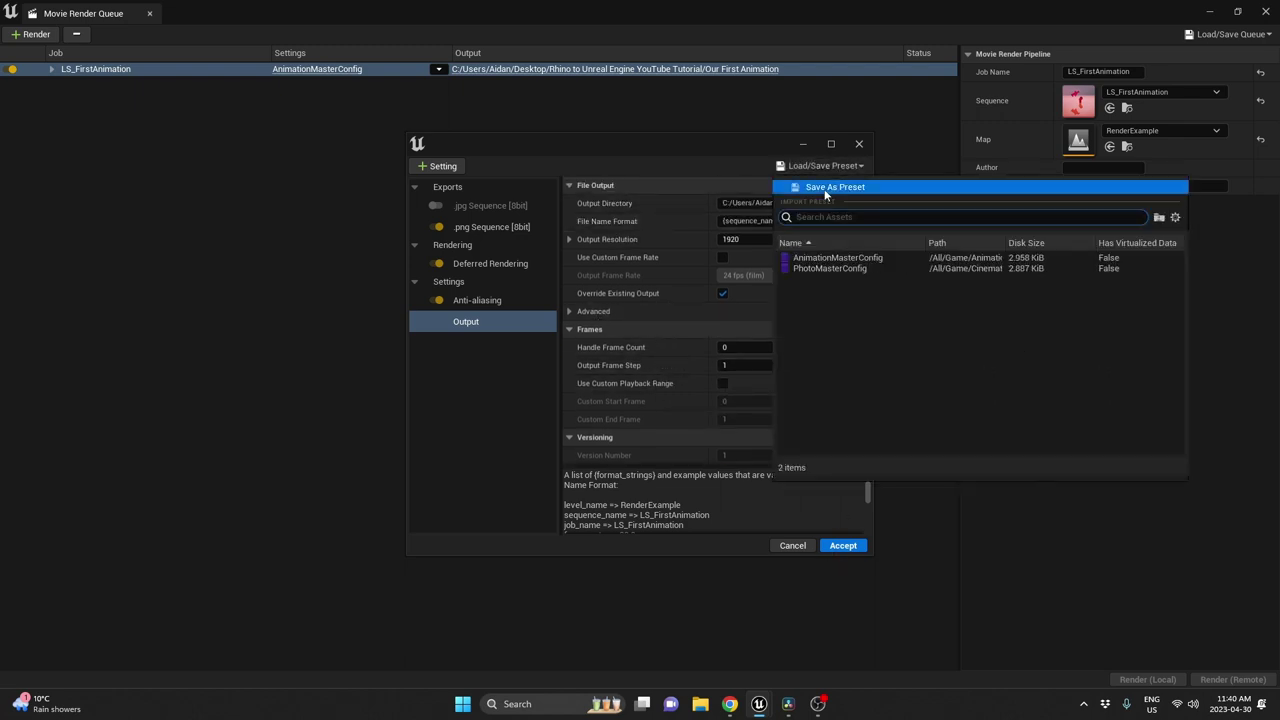
{"action": "left_click", "coordinate": [827, 188]}
{"action": "left_click", "coordinate": [740, 224]}
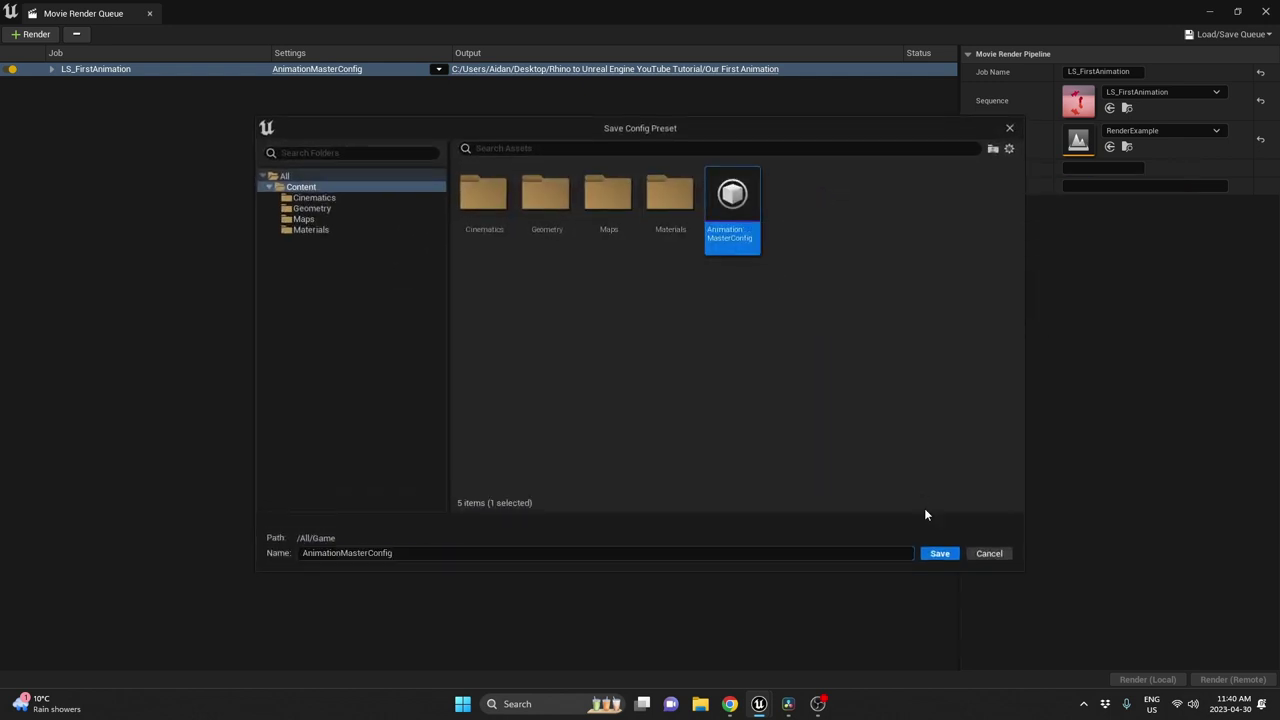
{"action": "left_click", "coordinate": [945, 556]}
{"action": "left_click", "coordinate": [725, 374]}
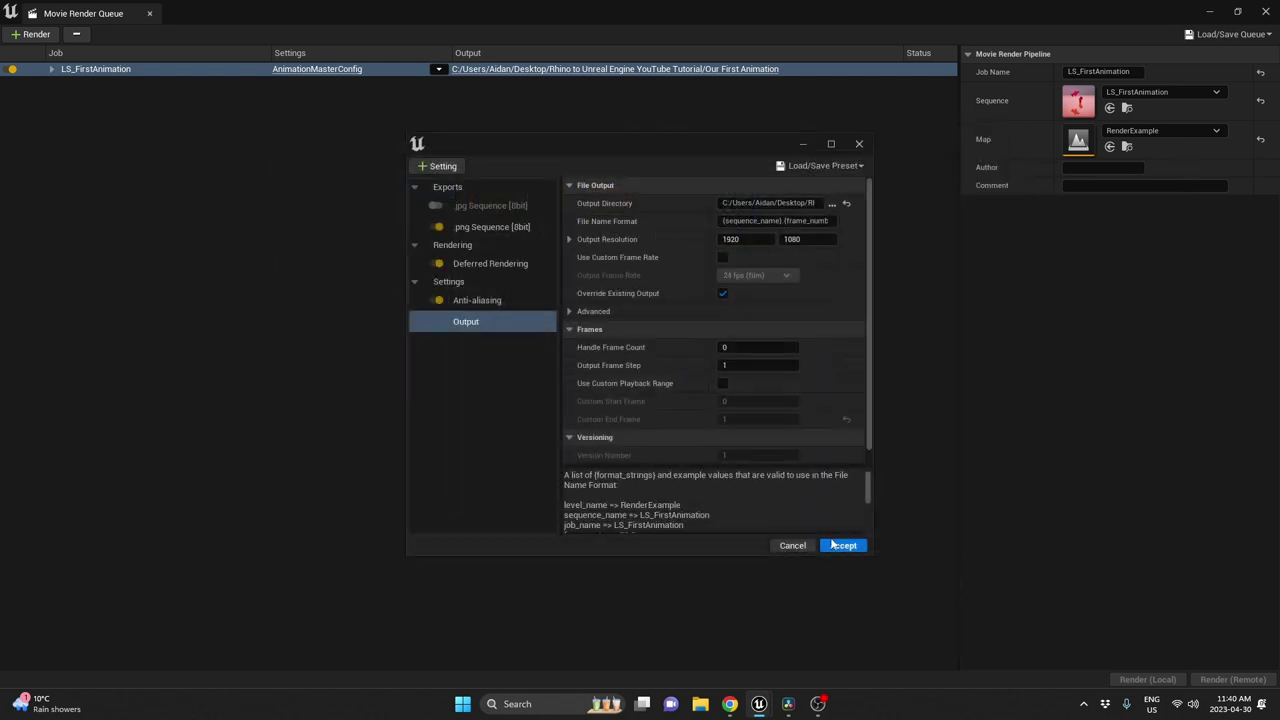
Set the output directory to a new folder named Our First Better Animation inside Desktop's Rhino to Unreal Engine YouTube Tutorial folder.
{"action": "left_click", "coordinate": [835, 205]}
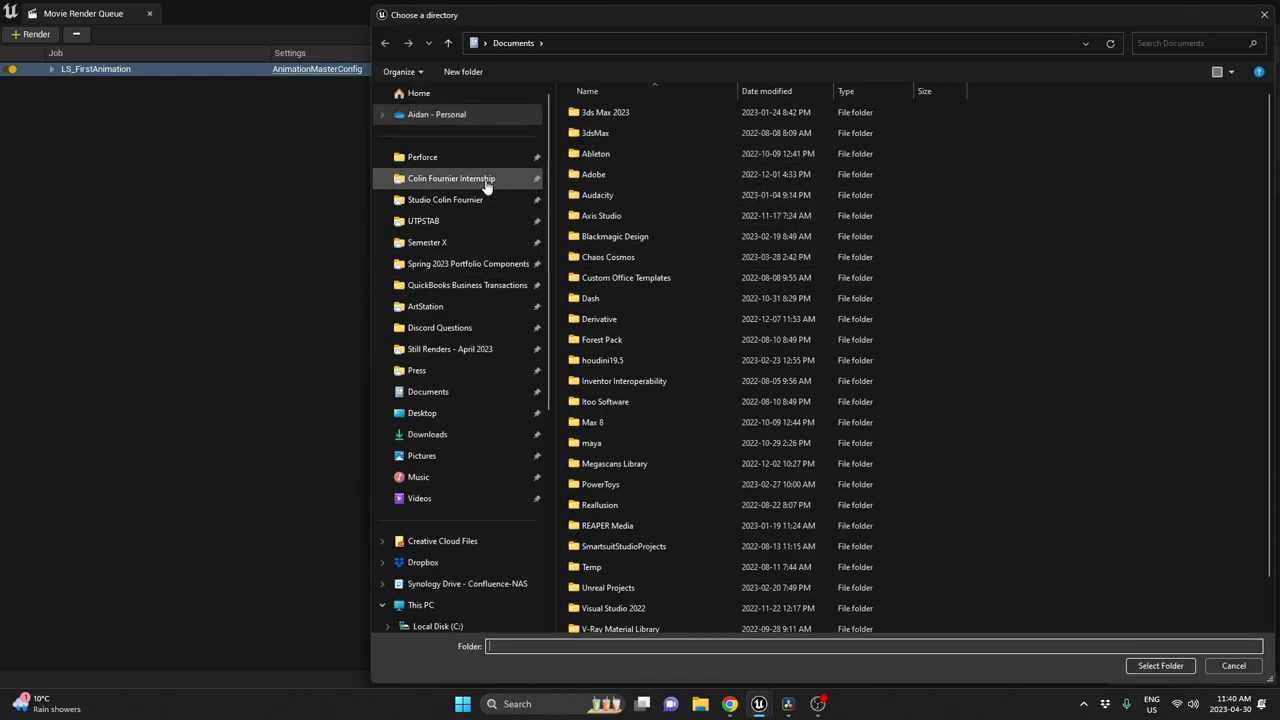
{"action": "left_click", "coordinate": [446, 413]}
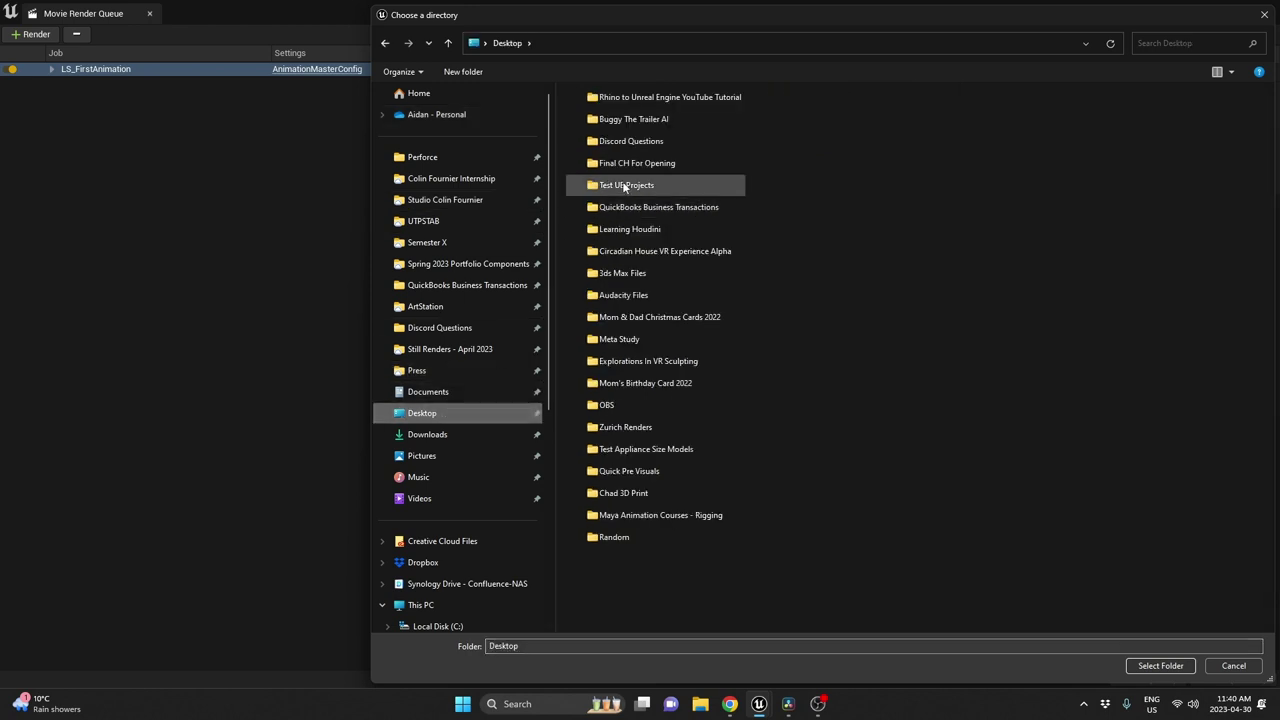
{"action": "double_click", "coordinate": [654, 98]}
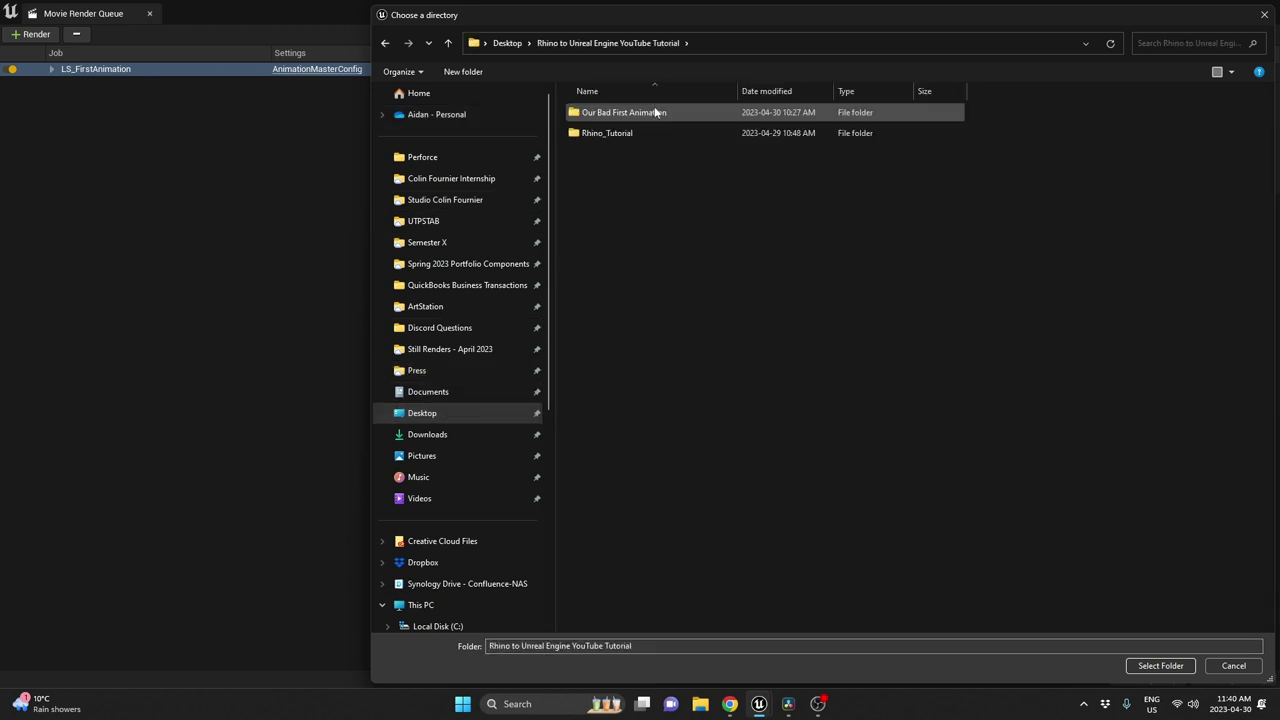
{"action": "right_click", "coordinate": [620, 203]}
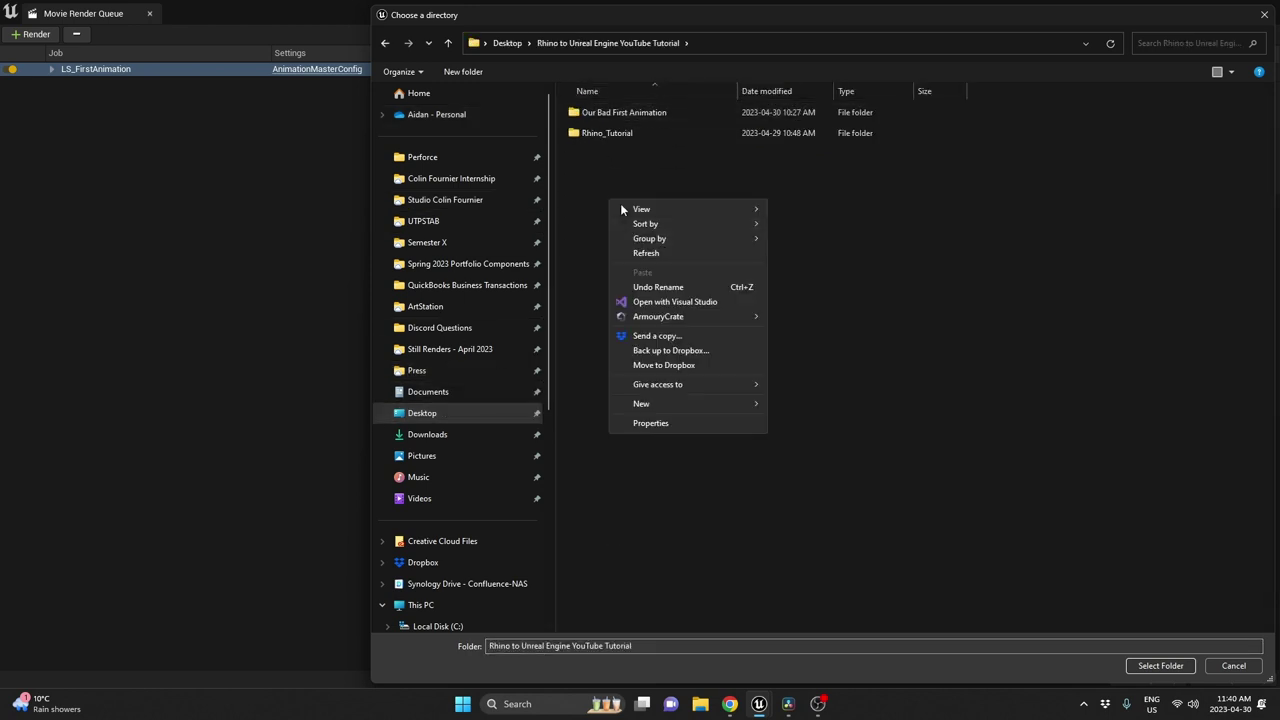
{"action": "mouse_move", "coordinate": [757, 404]}
{"action": "left_click", "coordinate": [800, 408]}
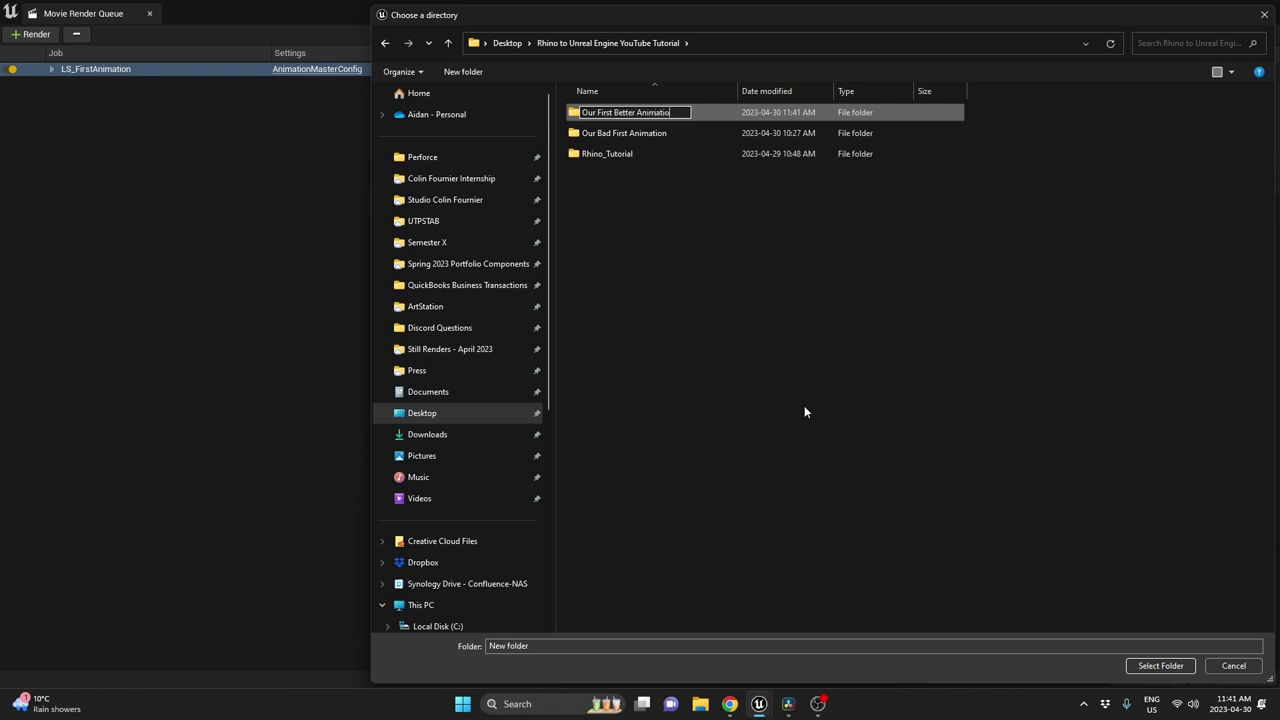
{"action": "key", "text": "Return"}
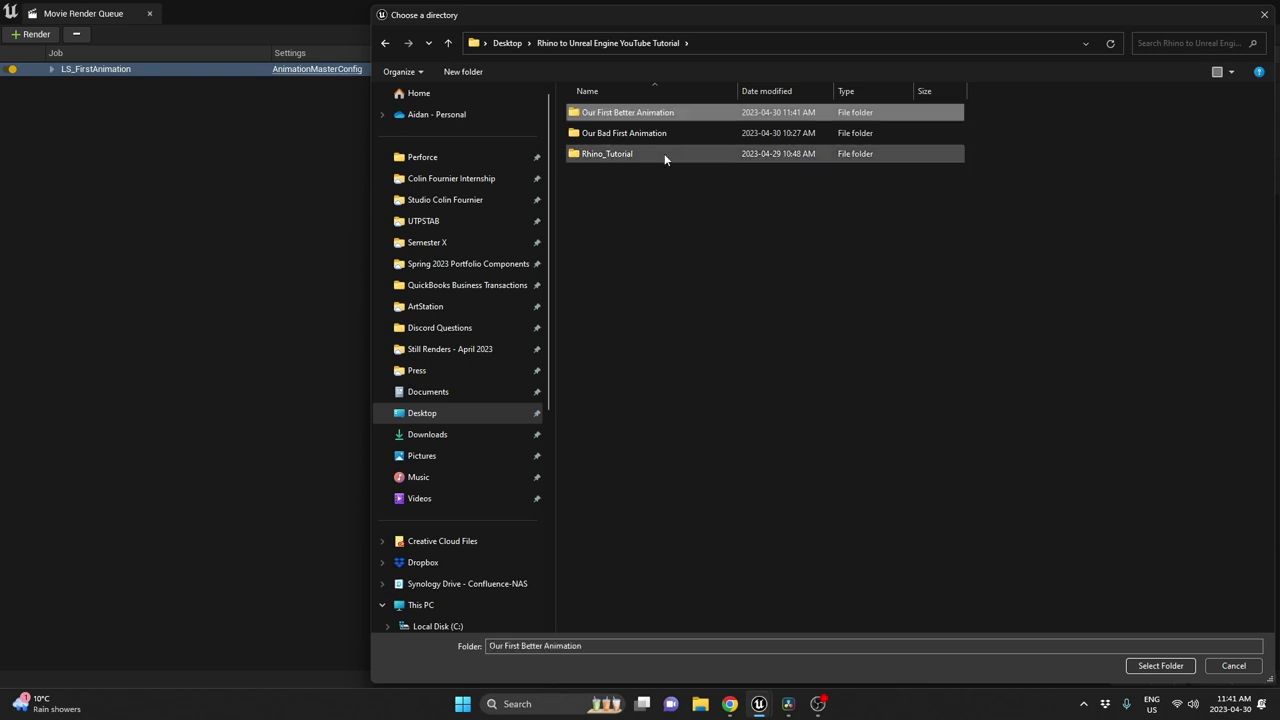
{"action": "left_click", "coordinate": [1160, 665]}
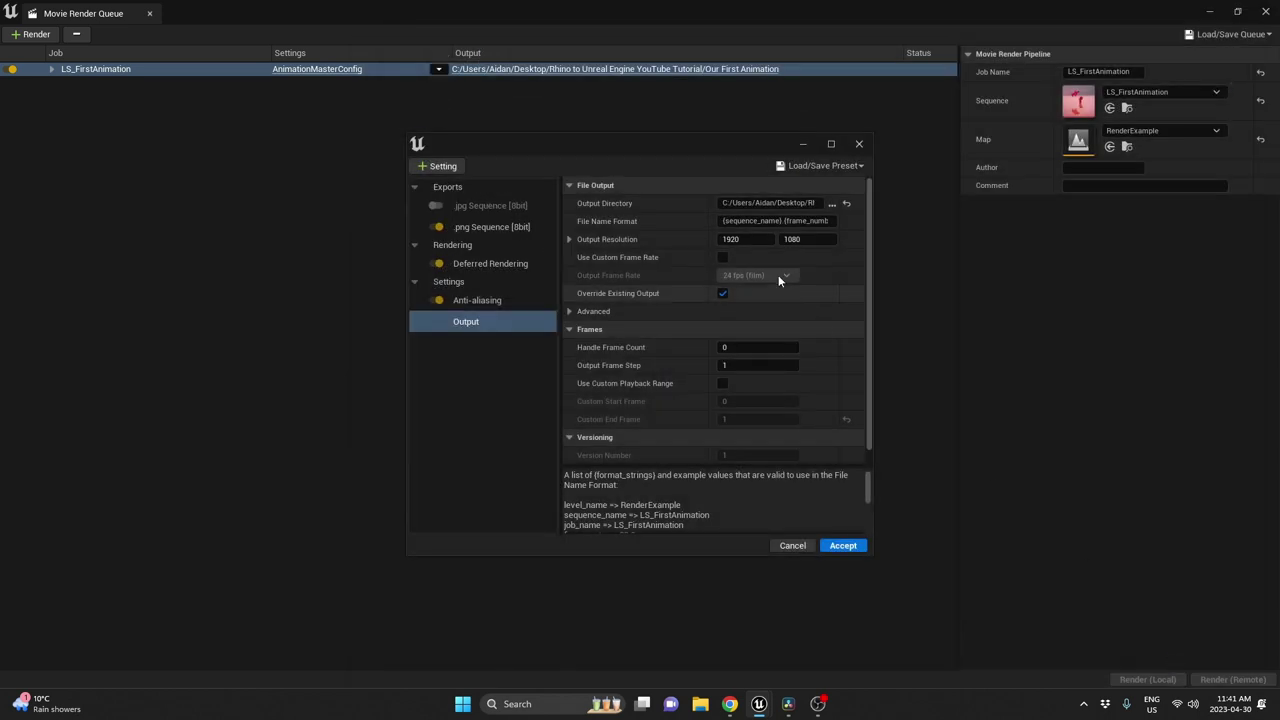
{"action": "left_click", "coordinate": [843, 545]}
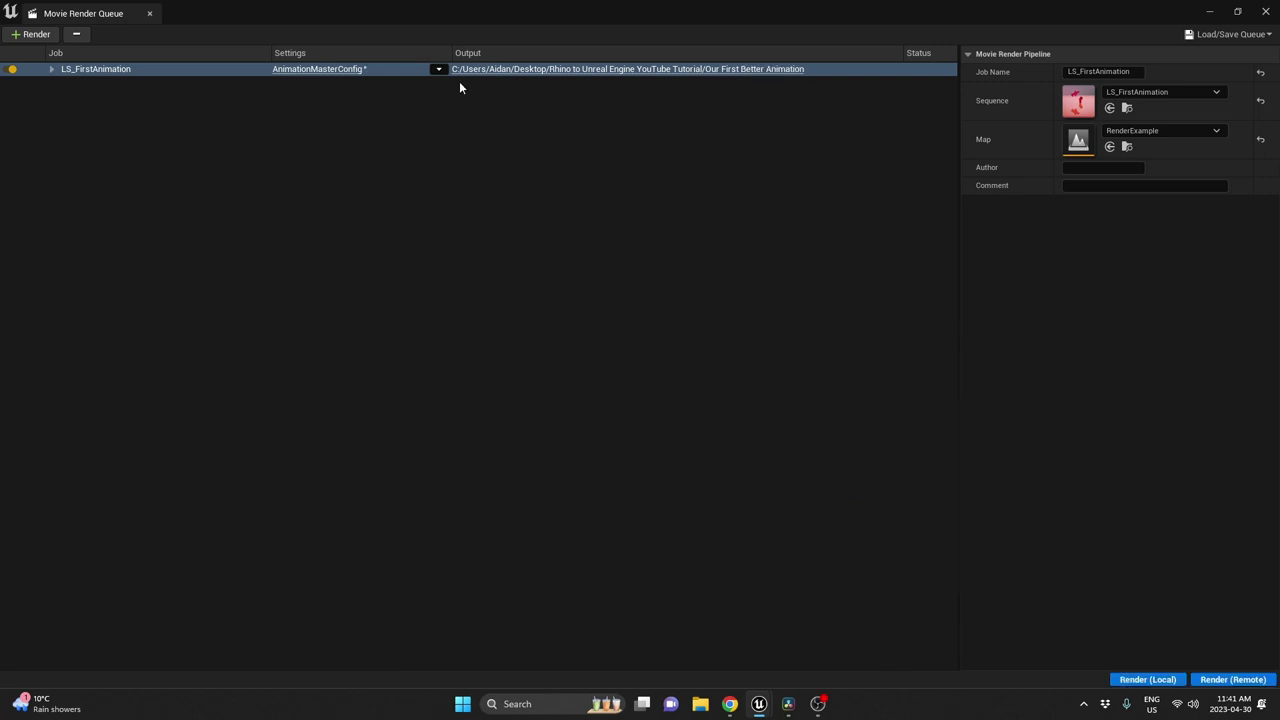
Overwrite the AnimationMasterConfig preset with the new output directory and render the LS_FirstAnimation job locally.
{"action": "left_click", "coordinate": [342, 72]}
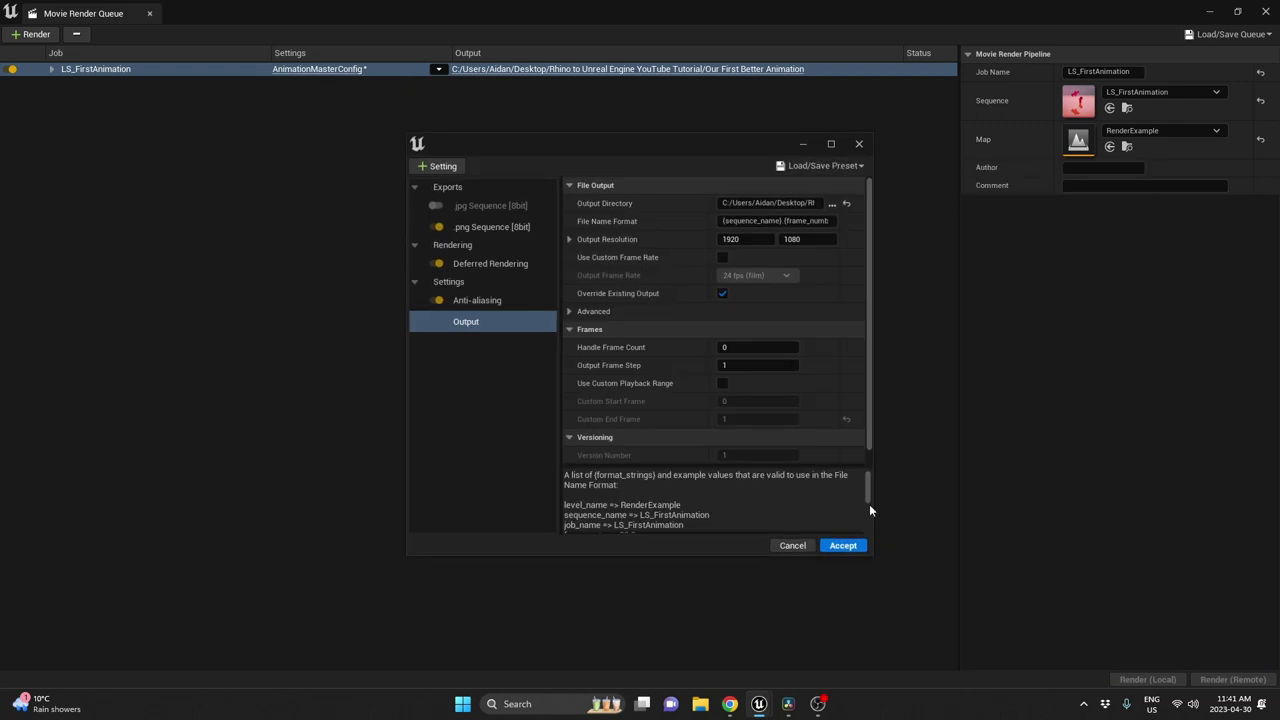
{"action": "left_click", "coordinate": [822, 166]}
{"action": "left_click", "coordinate": [814, 192]}
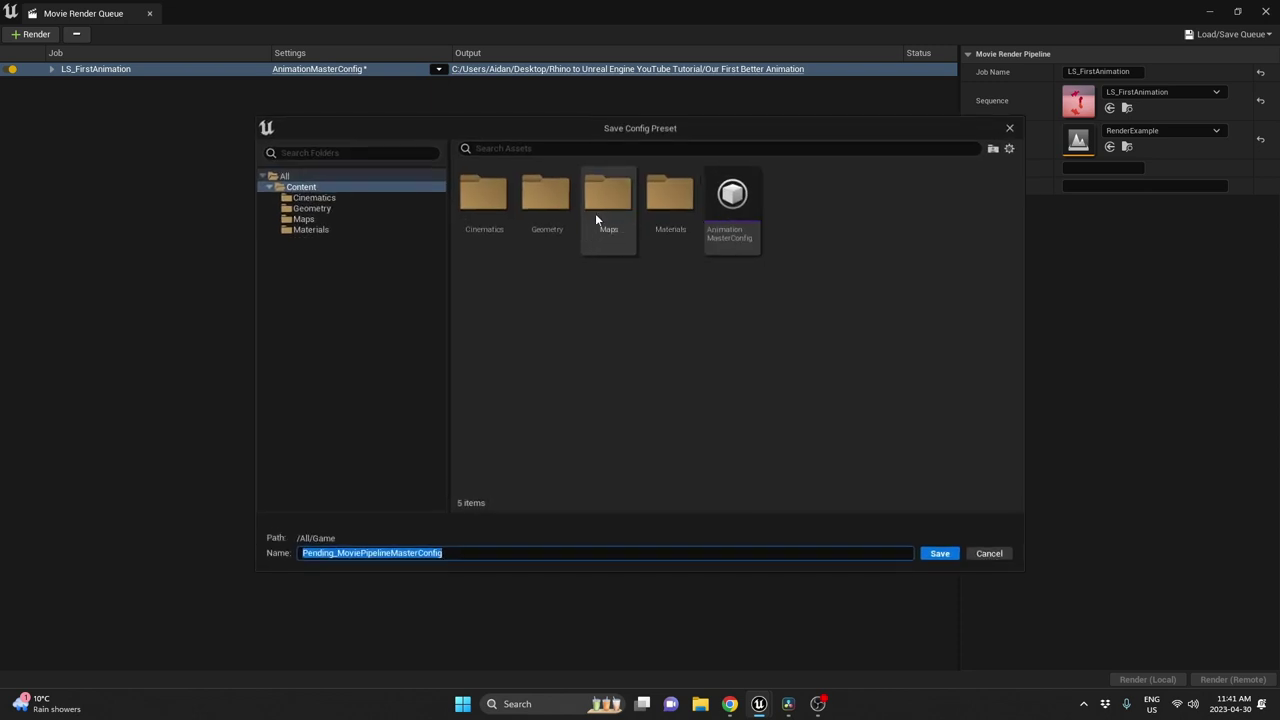
{"action": "left_click", "coordinate": [940, 553]}
{"action": "left_click", "coordinate": [705, 375]}
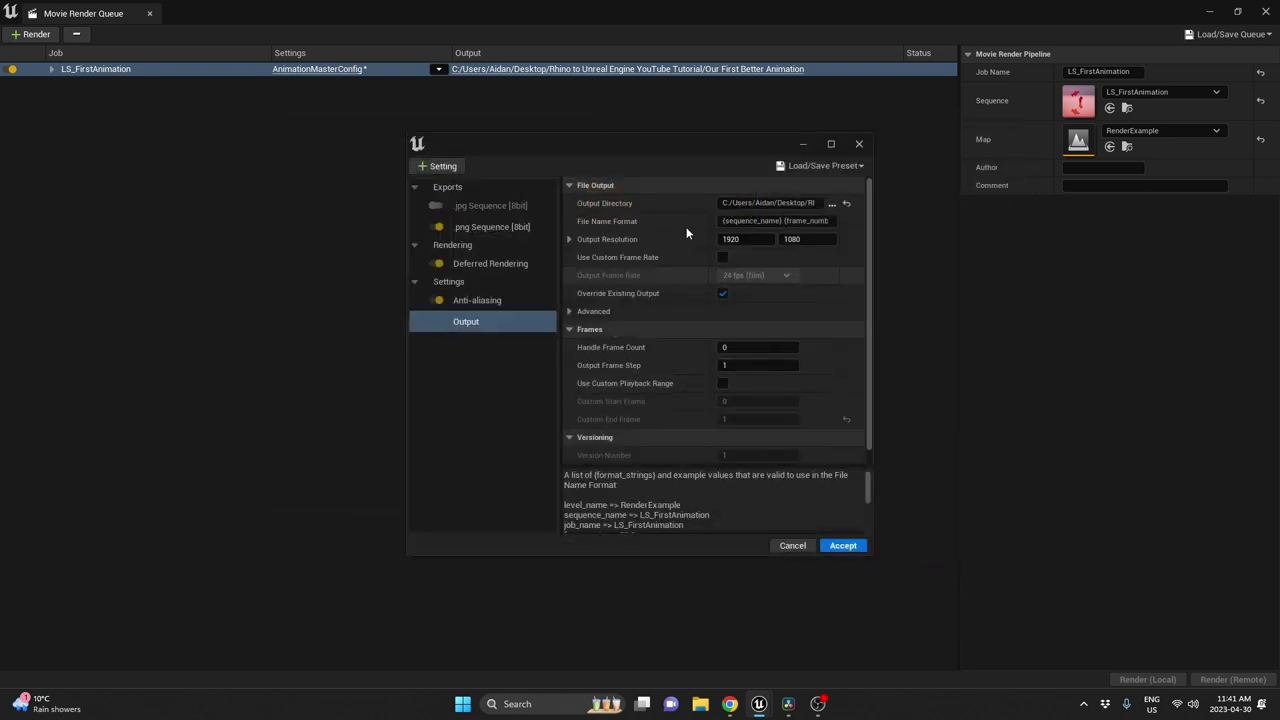
{"action": "left_click", "coordinate": [842, 546]}
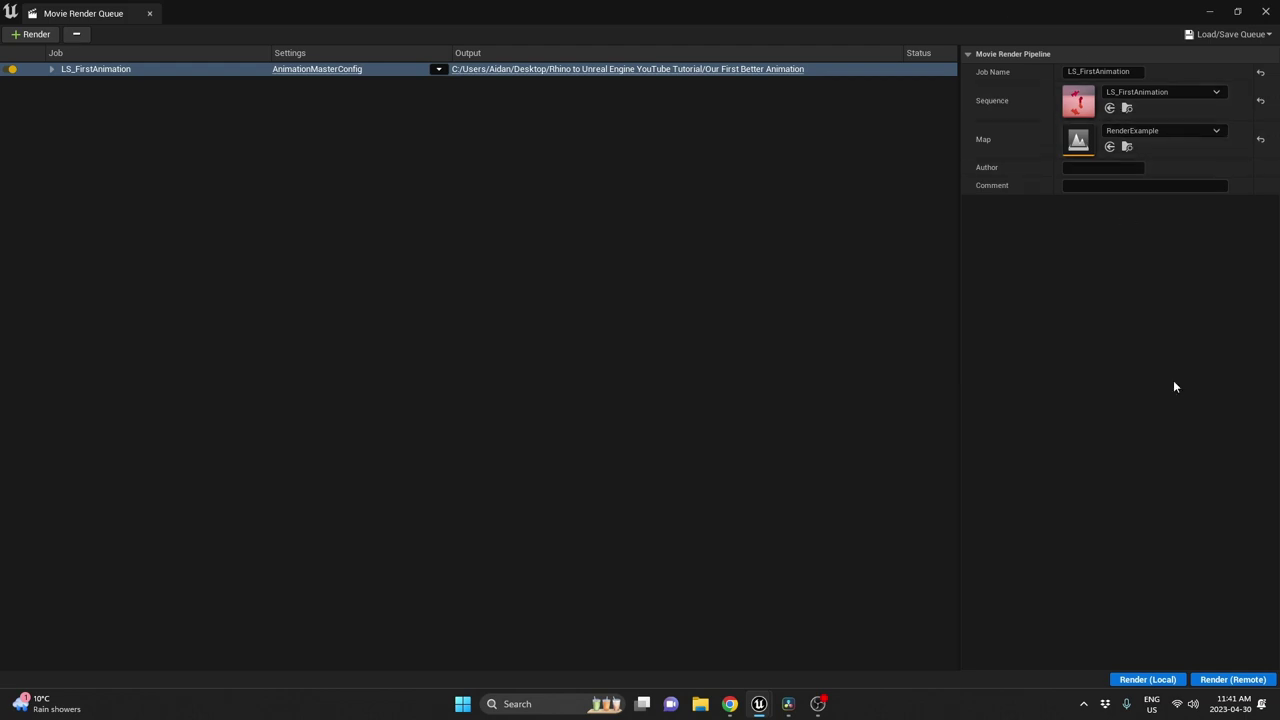
{"action": "left_click", "coordinate": [1147, 679]}
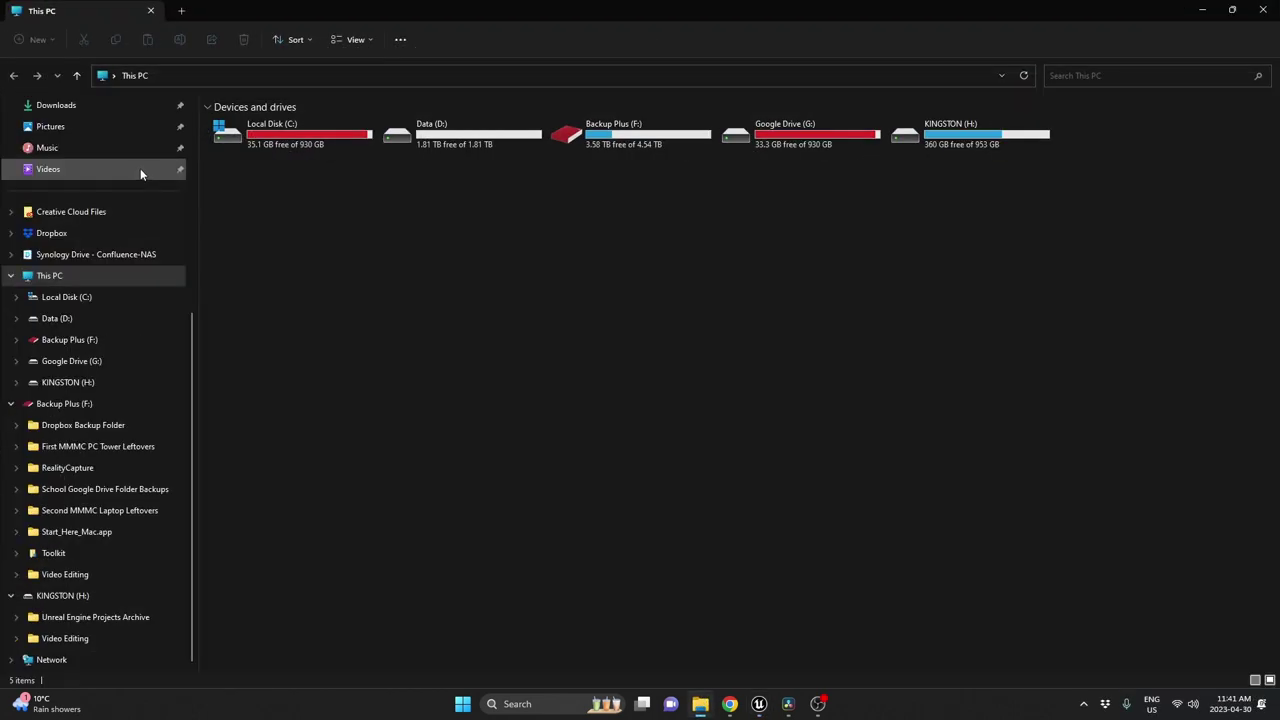
Open the Our First Better Animation folder in File Explorer and look through the rendered PNG frames.
{"action": "scroll", "coordinate": [138, 285], "scroll_direction": "up", "scroll_amount": 2}
{"action": "scroll", "coordinate": [130, 290], "scroll_direction": "up", "scroll_amount": 2}
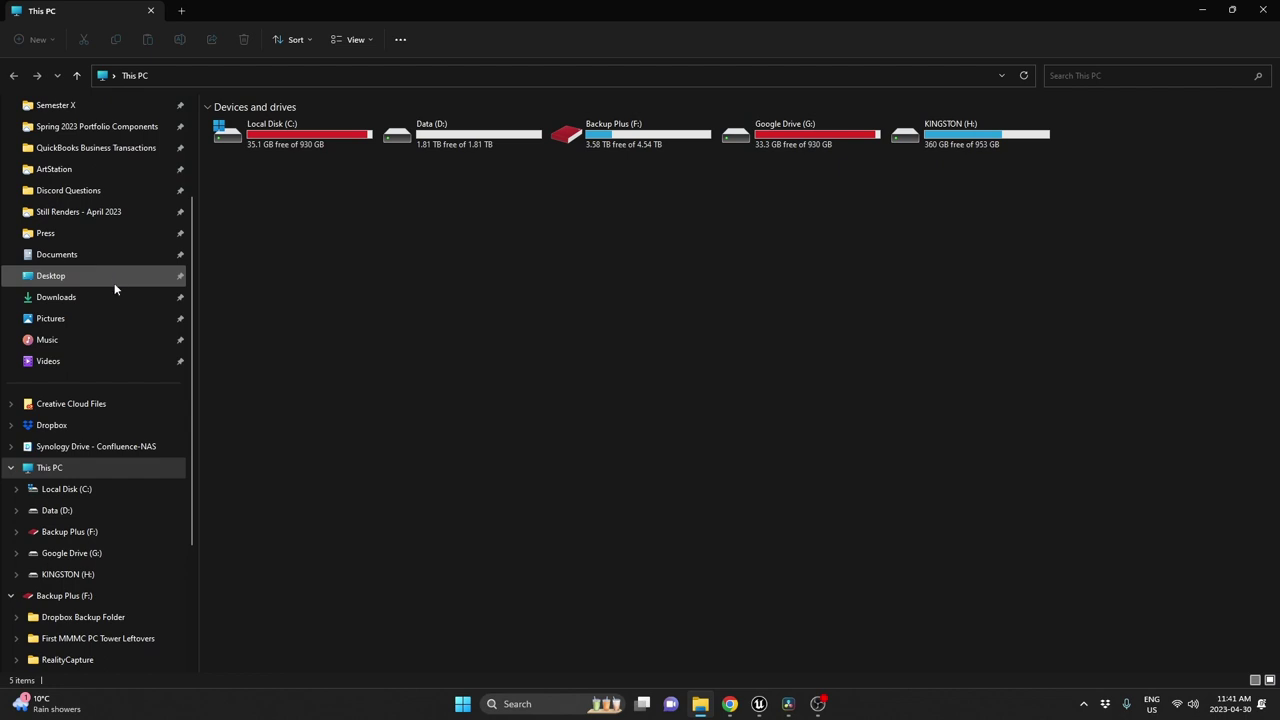
{"action": "left_click", "coordinate": [114, 279]}
{"action": "double_click", "coordinate": [305, 620]}
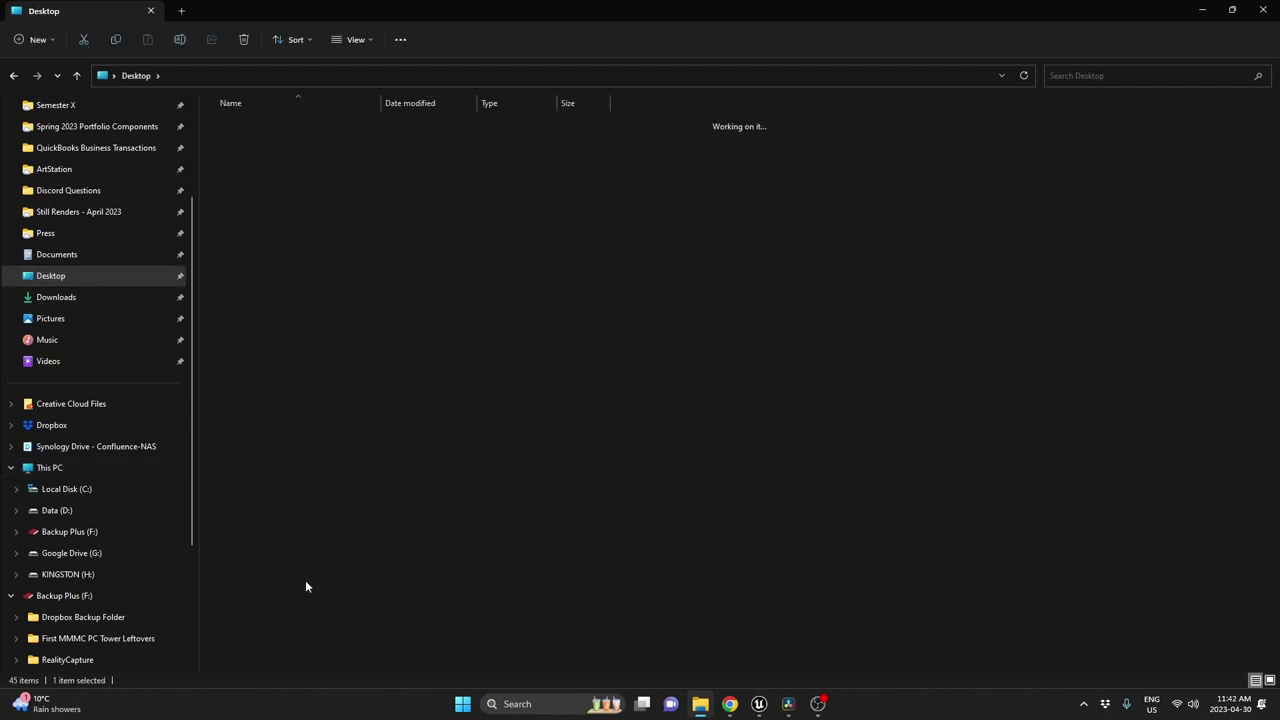
{"action": "double_click", "coordinate": [286, 144]}
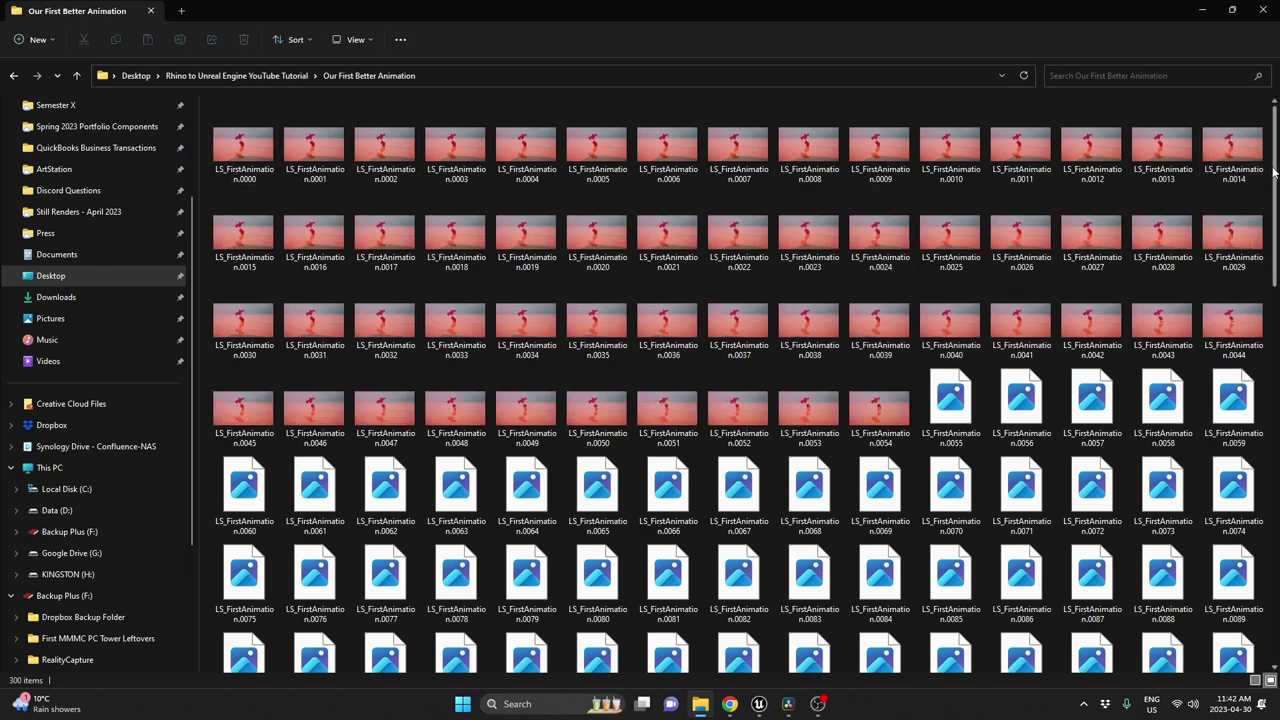
{"action": "left_click_drag", "start_coordinate": [1273, 175], "coordinate": [1273, 225]}
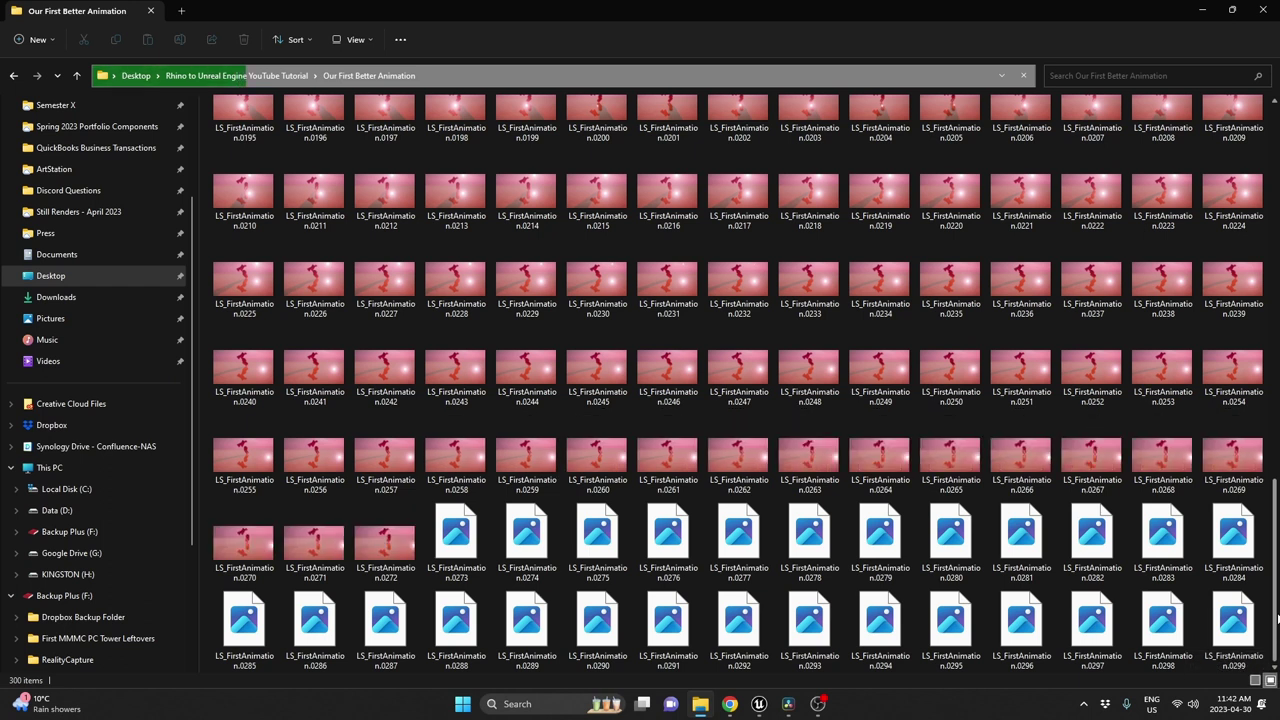
{"action": "scroll", "coordinate": [1276, 566], "scroll_direction": "up", "scroll_amount": 1}
{"action": "left_click_drag", "start_coordinate": [1276, 566], "coordinate": [1276, 100]}
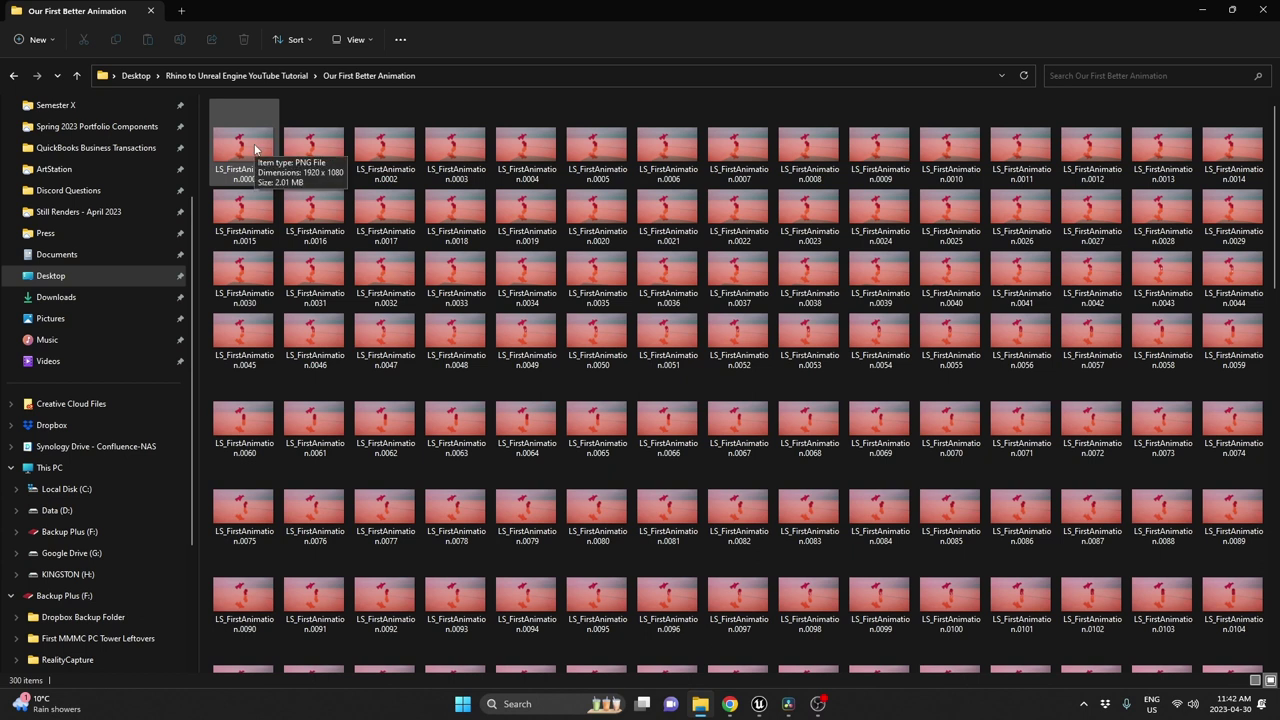
Open the first frame, LS_FirstAnimation.0000, in the image viewer and step forward through the rendered frames.
{"action": "double_click", "coordinate": [248, 148]}
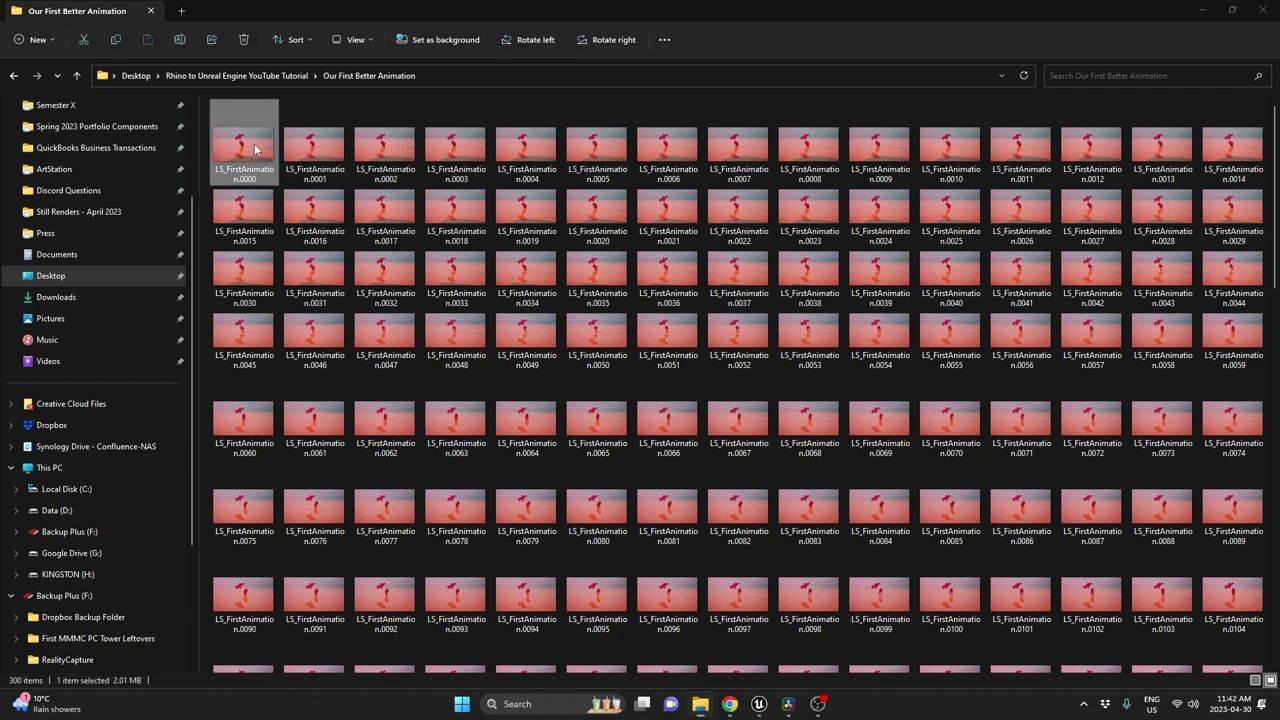
{"action": "key", "text": "Right"}
{"action": "key", "text": "Right"}
{"action": "key", "text": "Right"}
{"action": "key", "text": "Right"}
{"action": "key", "text": "Right"}
{"action": "key", "text": "Right"}
{"action": "key", "text": "Right"}
{"action": "key", "text": "Right"}
{"action": "key", "text": "Right"}
{"action": "key", "text": "Right"}
{"action": "key", "text": "Right"}
{"action": "key", "text": "Right"}
{"action": "key", "text": "Right"}
{"action": "key", "text": "Right"}
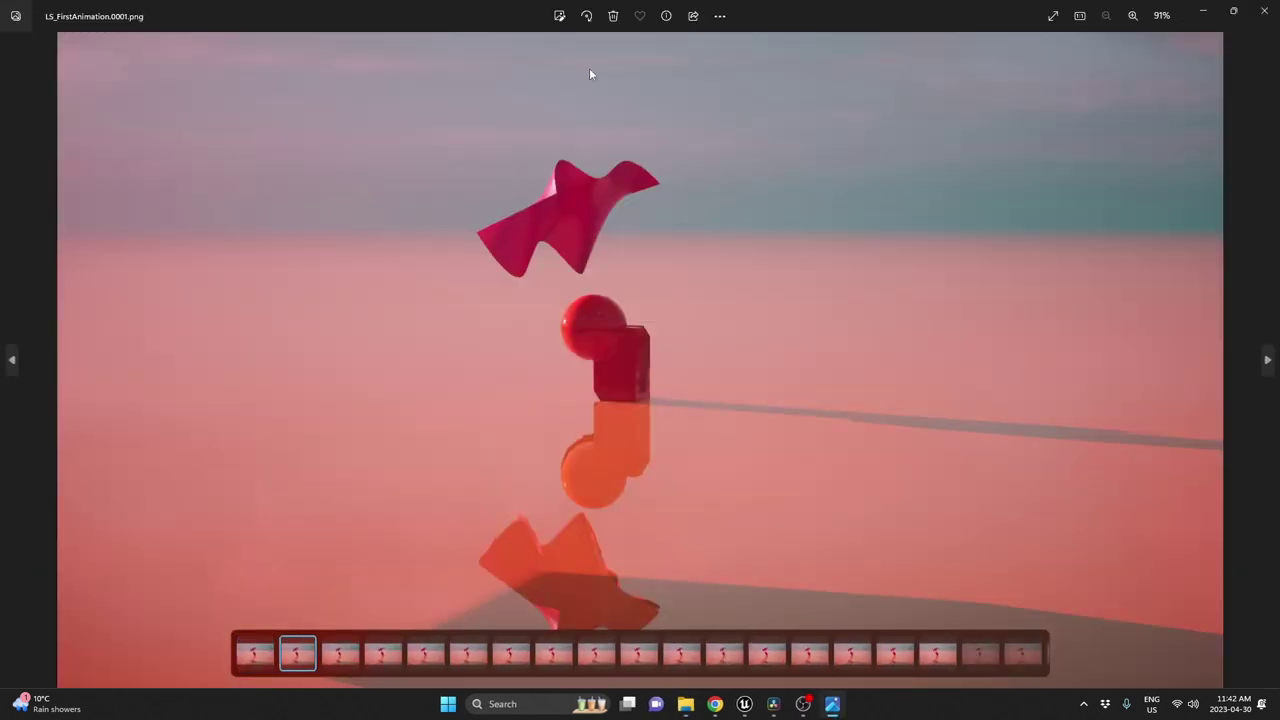
{"action": "key", "text": "Right"}
{"action": "key", "text": "Right"}
{"action": "key", "text": "Right"}
{"action": "key", "text": "Right"}
{"action": "key", "text": "Right"}
{"action": "key", "text": "Right"}
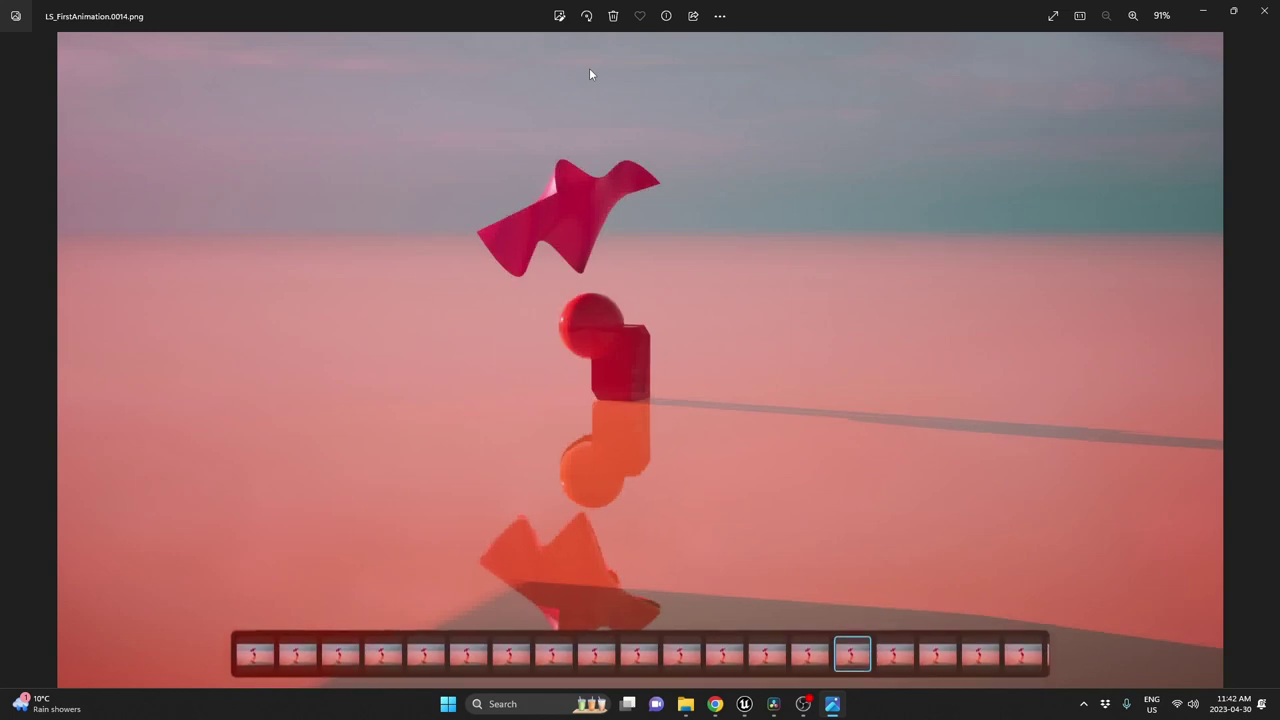
Step through the rendered LS_FirstAnimation frames from 0014 to 0180 to review the motion, and close the image viewer.
{"action": "key", "text": "Right"}
{"action": "key", "text": "Right"}
{"action": "key", "text": "Right"}
{"action": "key", "text": "Right"}
{"action": "key", "text": "Right"}
{"action": "key", "text": "Right"}
{"action": "key", "text": "Right"}
{"action": "key", "text": "Right"}
{"action": "key", "text": "Right"}
{"action": "key", "text": "Right"}
{"action": "key", "text": "Right"}
{"action": "key", "text": "Right"}
{"action": "key", "text": "Right"}
{"action": "key", "text": "Right"}
{"action": "key", "text": "Right"}
{"action": "key", "text": "Right"}
{"action": "key", "text": "Right"}
{"action": "key", "text": "Right"}
{"action": "key", "text": "Right"}
{"action": "key", "text": "Right"}
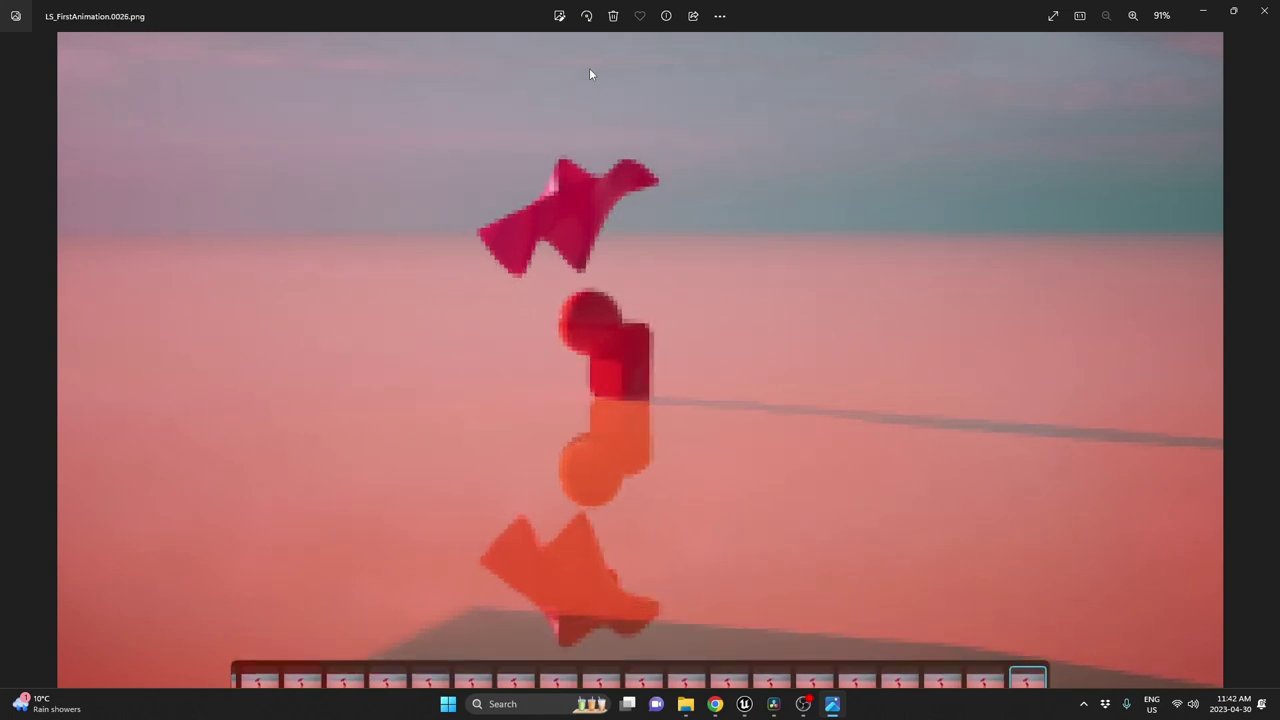
{"action": "key", "text": "Right"}
{"action": "key", "text": "Right"}
{"action": "key", "text": "Right"}
{"action": "key", "text": "Right"}
{"action": "key", "text": "Right"}
{"action": "key", "text": "Right"}
{"action": "key", "text": "Right"}
{"action": "key", "text": "Right"}
{"action": "key", "text": "Right"}
{"action": "key", "text": "Right"}
{"action": "key", "text": "Right"}
{"action": "key", "text": "Right"}
{"action": "key", "text": "Right"}
{"action": "key", "text": "Right"}
{"action": "key", "text": "Right"}
{"action": "key", "text": "Right"}
{"action": "key", "text": "Right"}
{"action": "key", "text": "Right"}
{"action": "key", "text": "Right"}
{"action": "key", "text": "Right"}
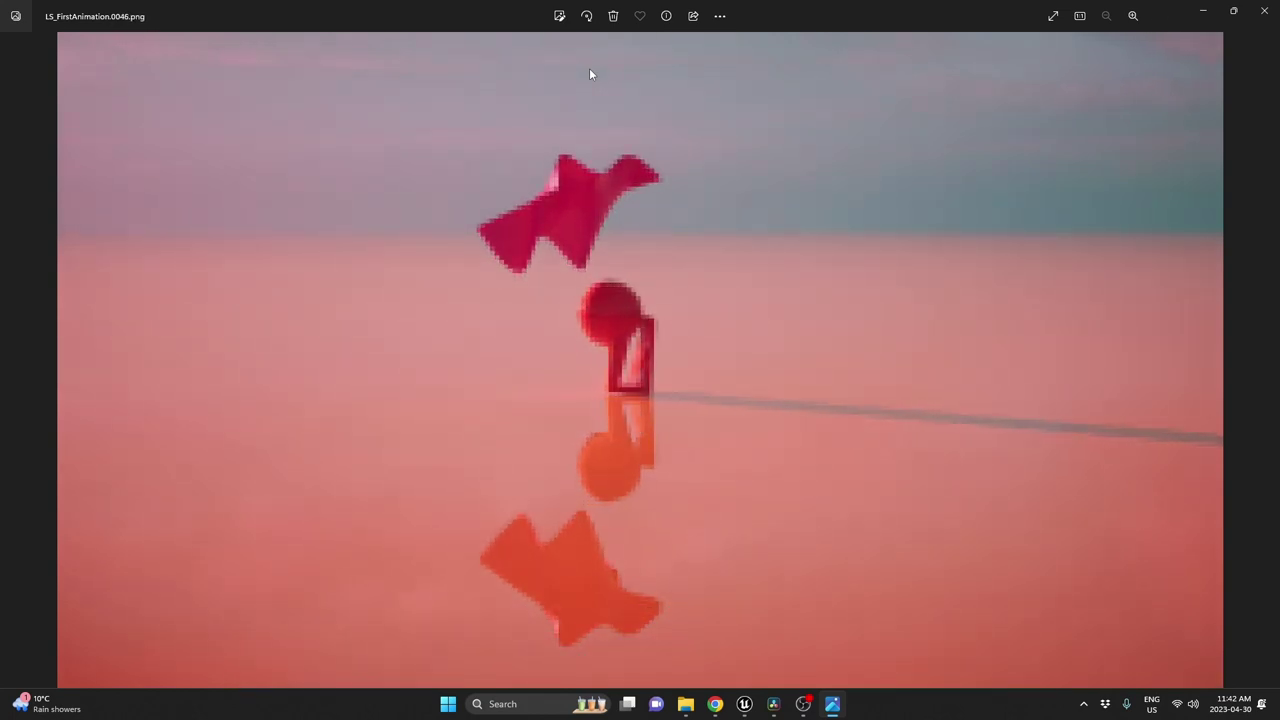
{"action": "key", "text": "Right"}
{"action": "key", "text": "Right"}
{"action": "key", "text": "Right"}
{"action": "key", "text": "Right"}
{"action": "key", "text": "Right"}
{"action": "key", "text": "Right"}
{"action": "key", "text": "Right"}
{"action": "key", "text": "Right"}
{"action": "key", "text": "Right"}
{"action": "key", "text": "Right"}
{"action": "key", "text": "Right"}
{"action": "key", "text": "Right"}
{"action": "key", "text": "Right"}
{"action": "key", "text": "Right"}
{"action": "key", "text": "Right"}
{"action": "key", "text": "Right"}
{"action": "key", "text": "Right"}
{"action": "key", "text": "Right"}
{"action": "key", "text": "Right"}
{"action": "key", "text": "Right"}
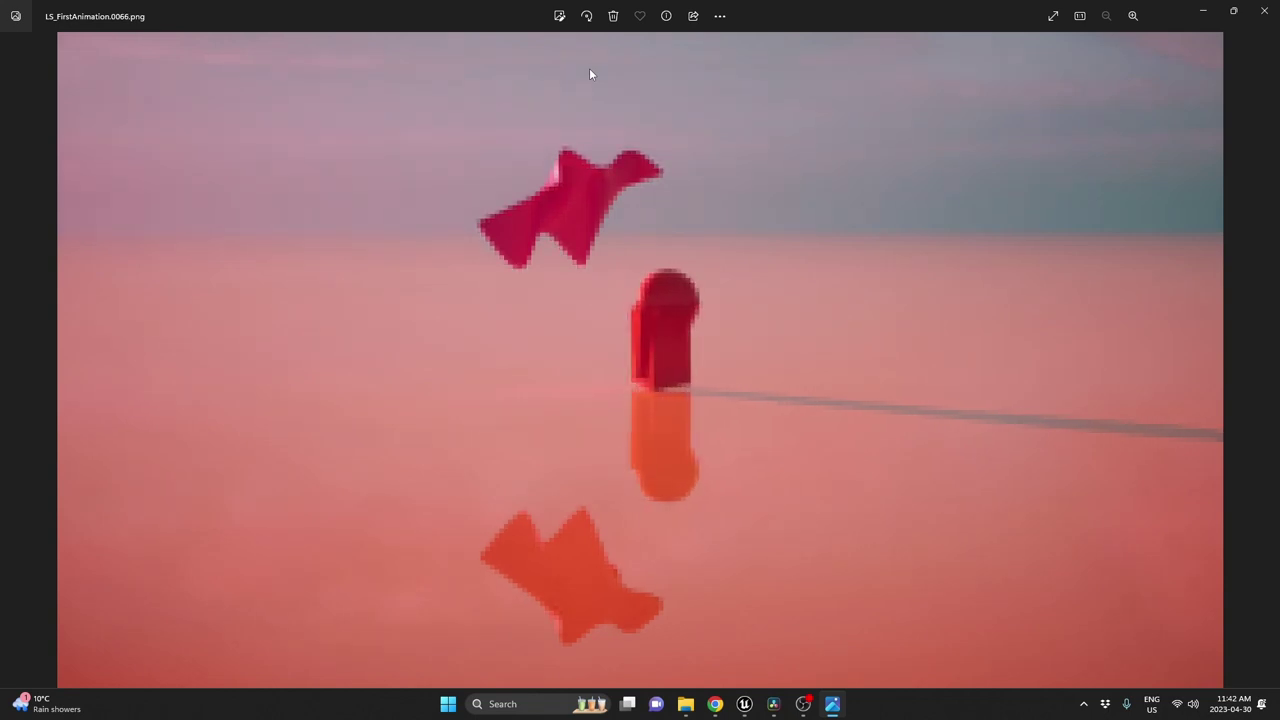
{"action": "key", "text": "Right"}
{"action": "key", "text": "Right"}
{"action": "key", "text": "Right"}
{"action": "key", "text": "Right"}
{"action": "key", "text": "Right"}
{"action": "key", "text": "Right"}
{"action": "key", "text": "Right"}
{"action": "key", "text": "Right"}
{"action": "key", "text": "Right"}
{"action": "key", "text": "Right"}
{"action": "key", "text": "Right"}
{"action": "key", "text": "Right"}
{"action": "key", "text": "Right"}
{"action": "key", "text": "Right"}
{"action": "key", "text": "Right"}
{"action": "key", "text": "Right"}
{"action": "key", "text": "Right"}
{"action": "key", "text": "Right"}
{"action": "key", "text": "Right"}
{"action": "key", "text": "Right"}
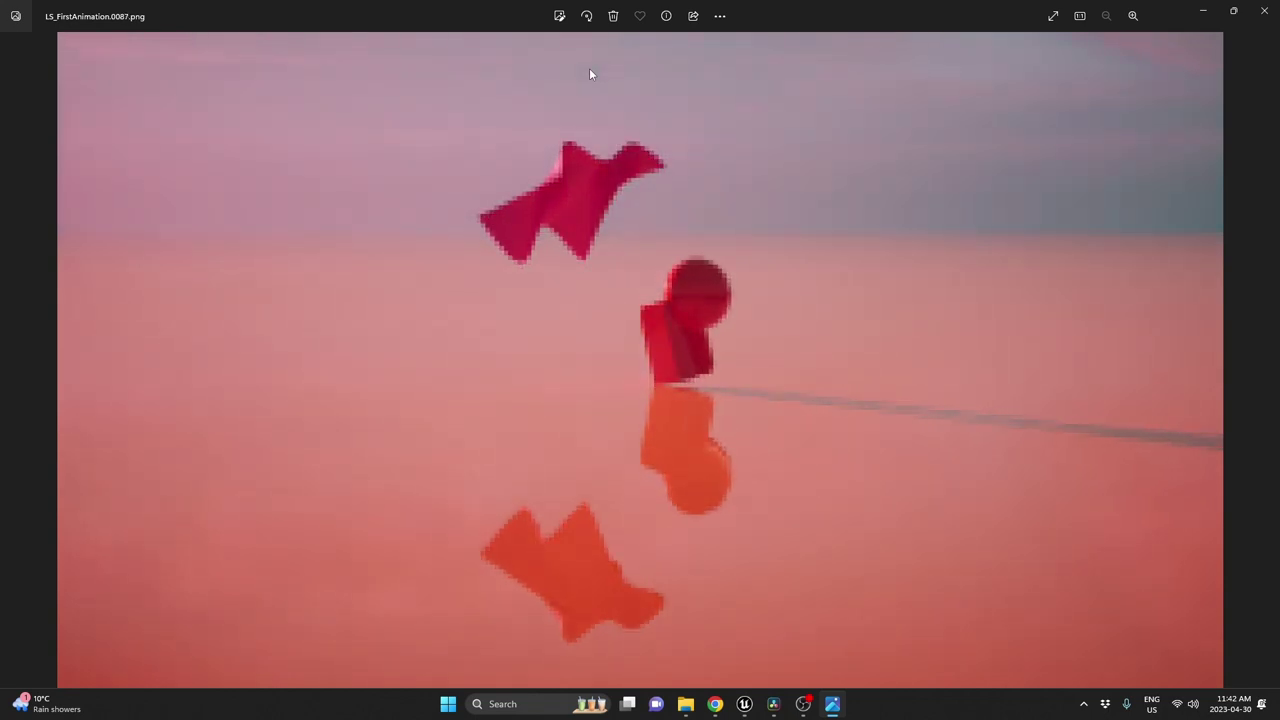
{"action": "key", "text": "Right"}
{"action": "key", "text": "Right"}
{"action": "key", "text": "Right"}
{"action": "key", "text": "Right"}
{"action": "key", "text": "Right"}
{"action": "key", "text": "Right"}
{"action": "key", "text": "Right"}
{"action": "key", "text": "Right"}
{"action": "key", "text": "Right"}
{"action": "key", "text": "Right"}
{"action": "key", "text": "Right"}
{"action": "key", "text": "Right"}
{"action": "key", "text": "Right"}
{"action": "key", "text": "Right"}
{"action": "key", "text": "Right"}
{"action": "key", "text": "Right"}
{"action": "key", "text": "Right"}
{"action": "key", "text": "Right"}
{"action": "key", "text": "Right"}
{"action": "key", "text": "Right"}
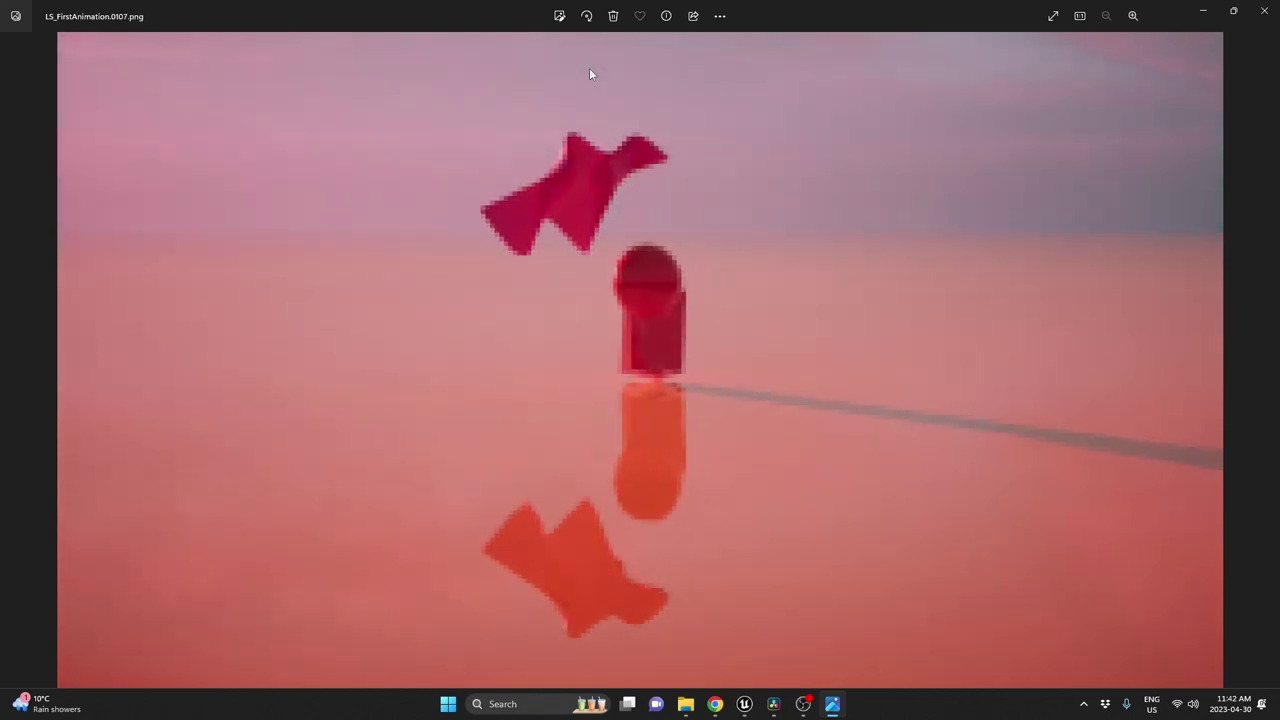
{"action": "key", "text": "Right"}
{"action": "key", "text": "Right"}
{"action": "key", "text": "Right"}
{"action": "key", "text": "Right"}
{"action": "key", "text": "Right"}
{"action": "key", "text": "Right"}
{"action": "key", "text": "Right"}
{"action": "key", "text": "Right"}
{"action": "key", "text": "Right"}
{"action": "key", "text": "Right"}
{"action": "key", "text": "Right"}
{"action": "key", "text": "Right"}
{"action": "key", "text": "Right"}
{"action": "key", "text": "Right"}
{"action": "key", "text": "Right"}
{"action": "key", "text": "Right"}
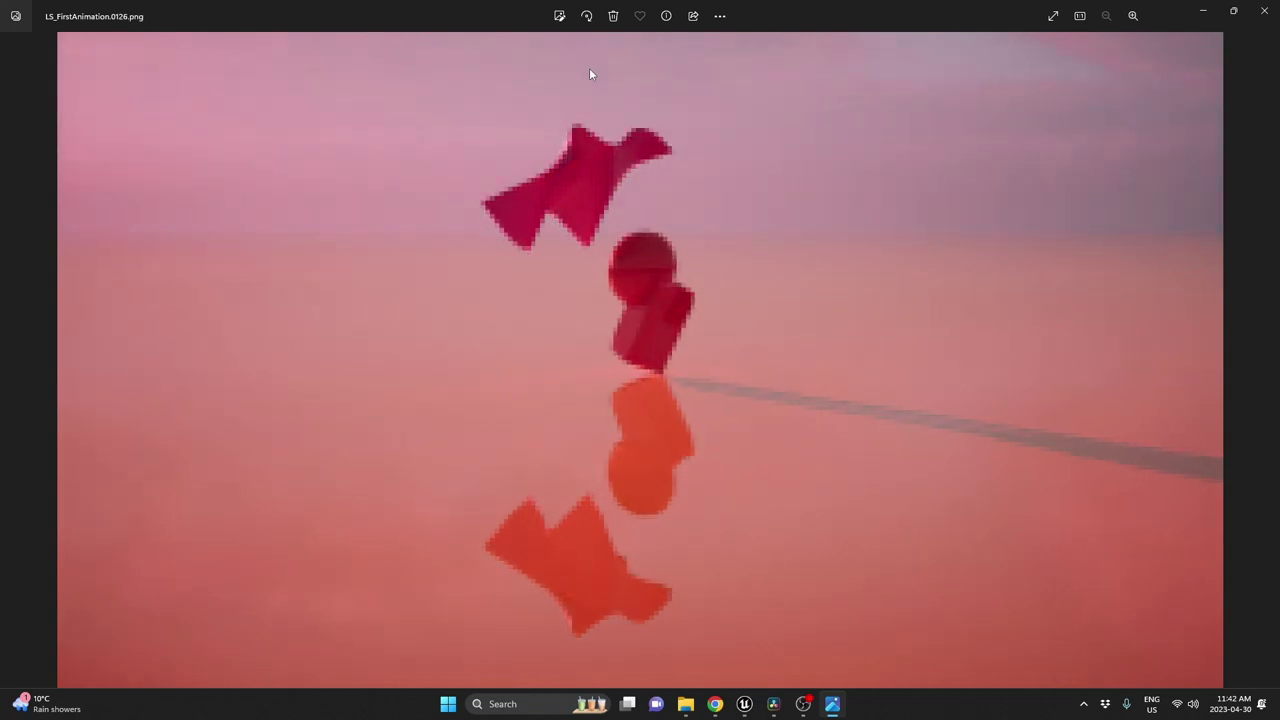
{"action": "key", "text": "Right"}
{"action": "key", "text": "Right"}
{"action": "key", "text": "Right"}
{"action": "key", "text": "Right"}
{"action": "key", "text": "Right"}
{"action": "key", "text": "Right"}
{"action": "key", "text": "Right"}
{"action": "key", "text": "Right"}
{"action": "key", "text": "Right"}
{"action": "key", "text": "Right"}
{"action": "key", "text": "Right"}
{"action": "key", "text": "Right"}
{"action": "key", "text": "Right"}
{"action": "key", "text": "Right"}
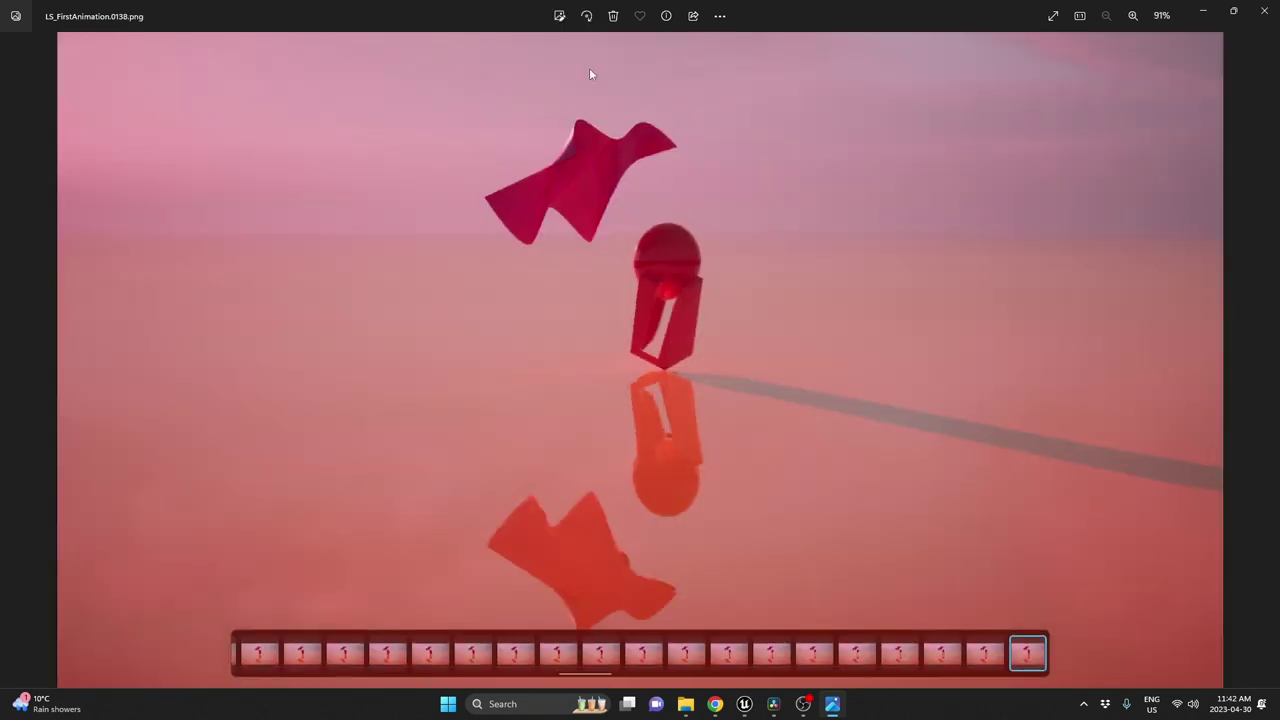
{"action": "key", "text": "Right"}
{"action": "key", "text": "Right"}
{"action": "key", "text": "Right"}
{"action": "key", "text": "Right"}
{"action": "key", "text": "Right"}
{"action": "key", "text": "Right"}
{"action": "key", "text": "Right"}
{"action": "key", "text": "Right"}
{"action": "key", "text": "Right"}
{"action": "key", "text": "Right"}
{"action": "key", "text": "Right"}
{"action": "key", "text": "Right"}
{"action": "key", "text": "Right"}
{"action": "key", "text": "Right"}
{"action": "key", "text": "Right"}
{"action": "key", "text": "Right"}
{"action": "key", "text": "Right"}
{"action": "key", "text": "Right"}
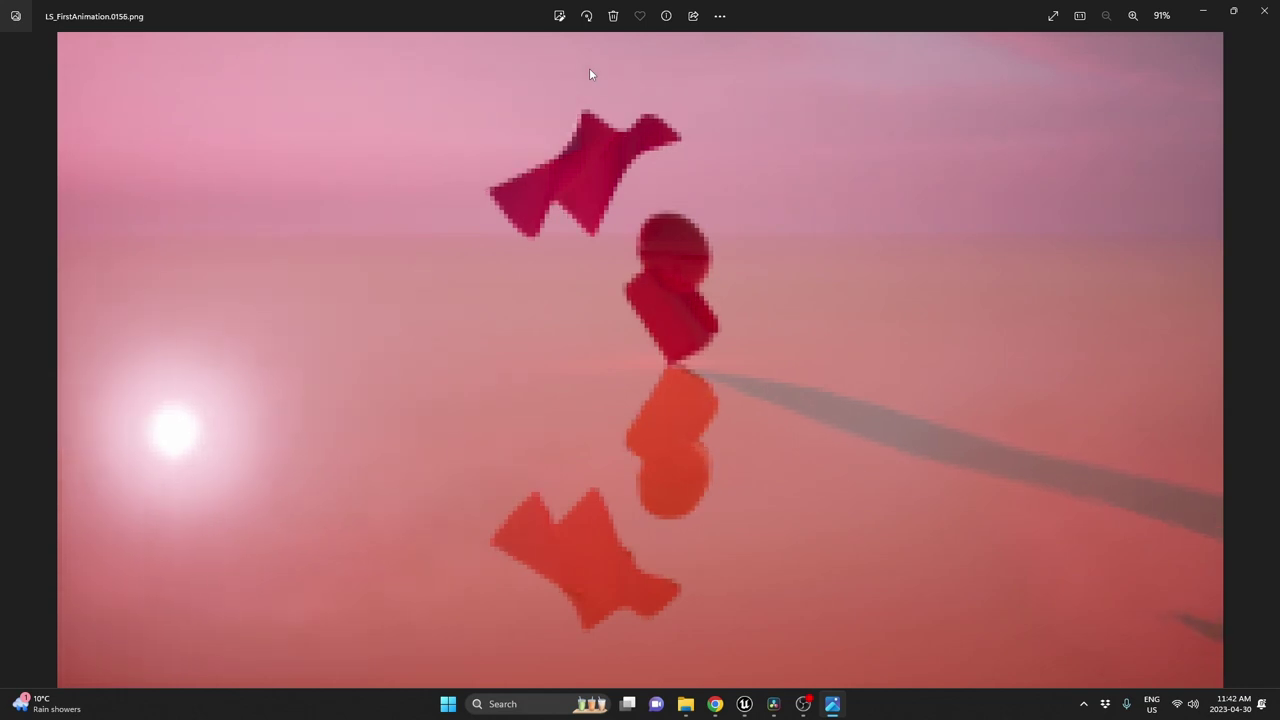
{"action": "key", "text": "Right"}
{"action": "key", "text": "Right"}
{"action": "key", "text": "Right"}
{"action": "key", "text": "Right"}
{"action": "key", "text": "Right"}
{"action": "key", "text": "Right"}
{"action": "key", "text": "Right"}
{"action": "key", "text": "Right"}
{"action": "key", "text": "Right"}
{"action": "key", "text": "Right"}
{"action": "key", "text": "Right"}
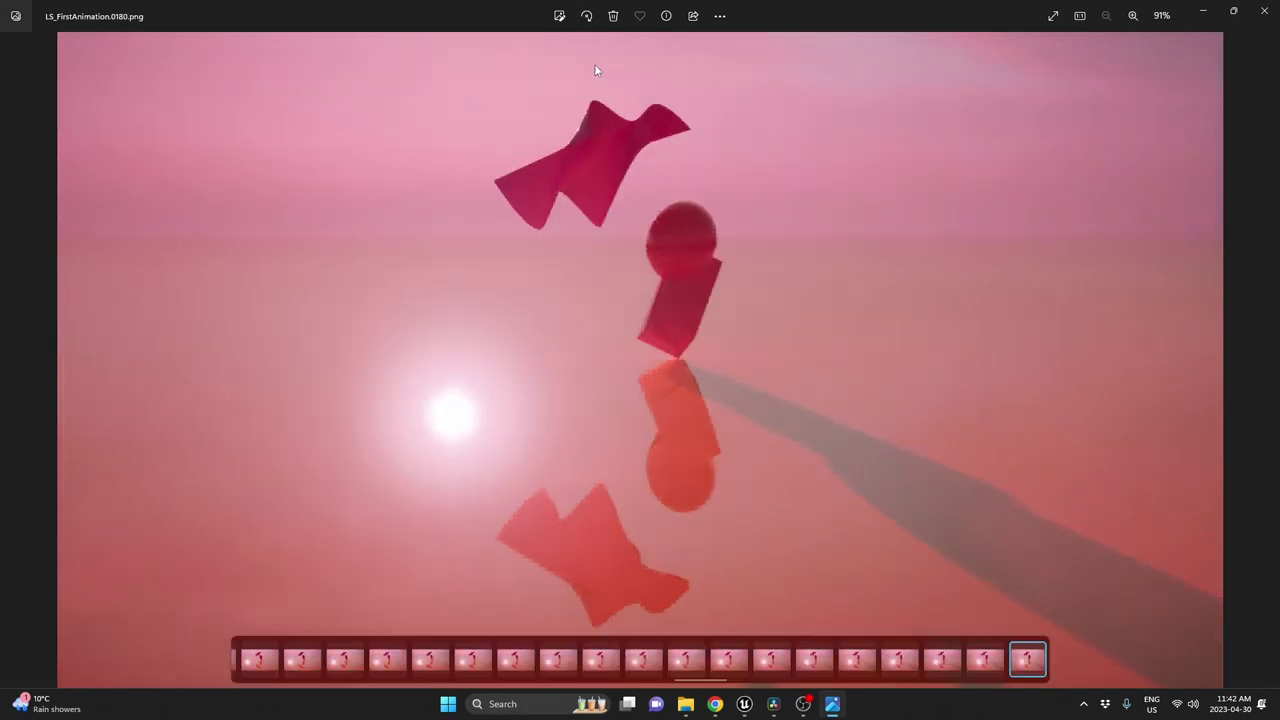
{"action": "left_click", "coordinate": [1266, 10]}
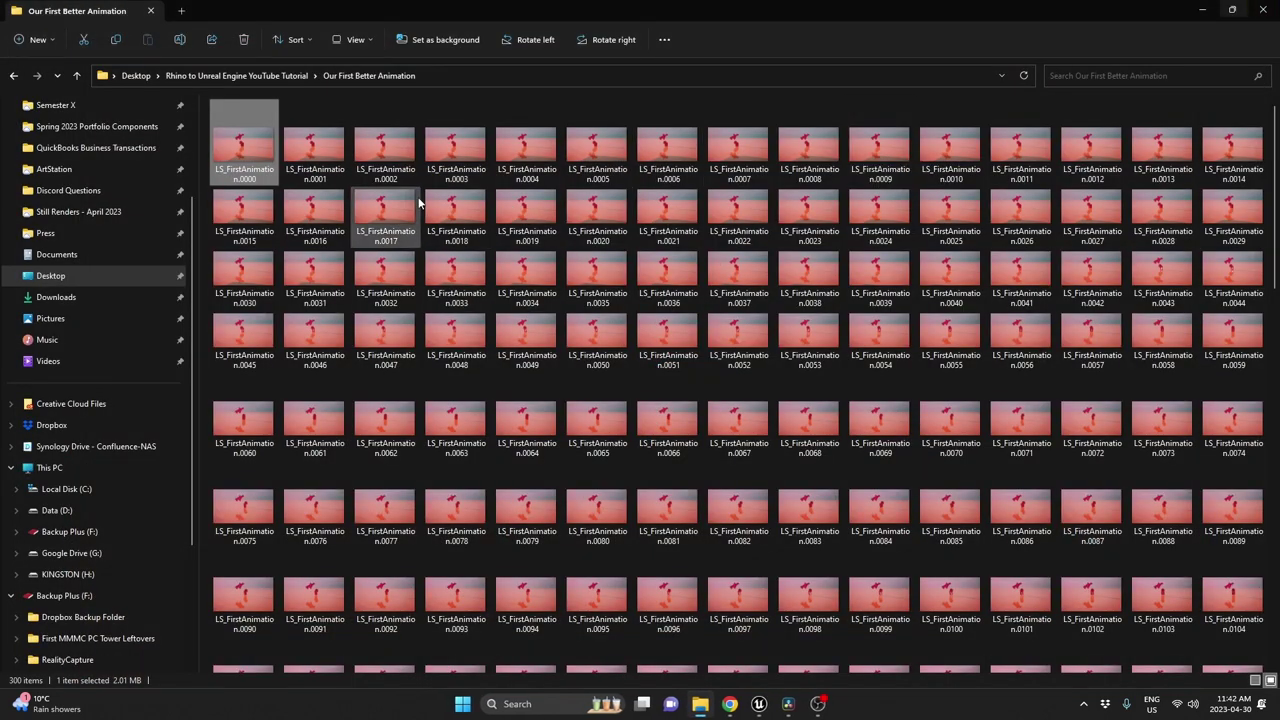
Open the rendered frame LS_FirstAnimation.0248 to check it, and close the image viewer and File Explorer.
{"action": "scroll", "coordinate": [700, 440], "scroll_direction": "down", "scroll_amount": 5}
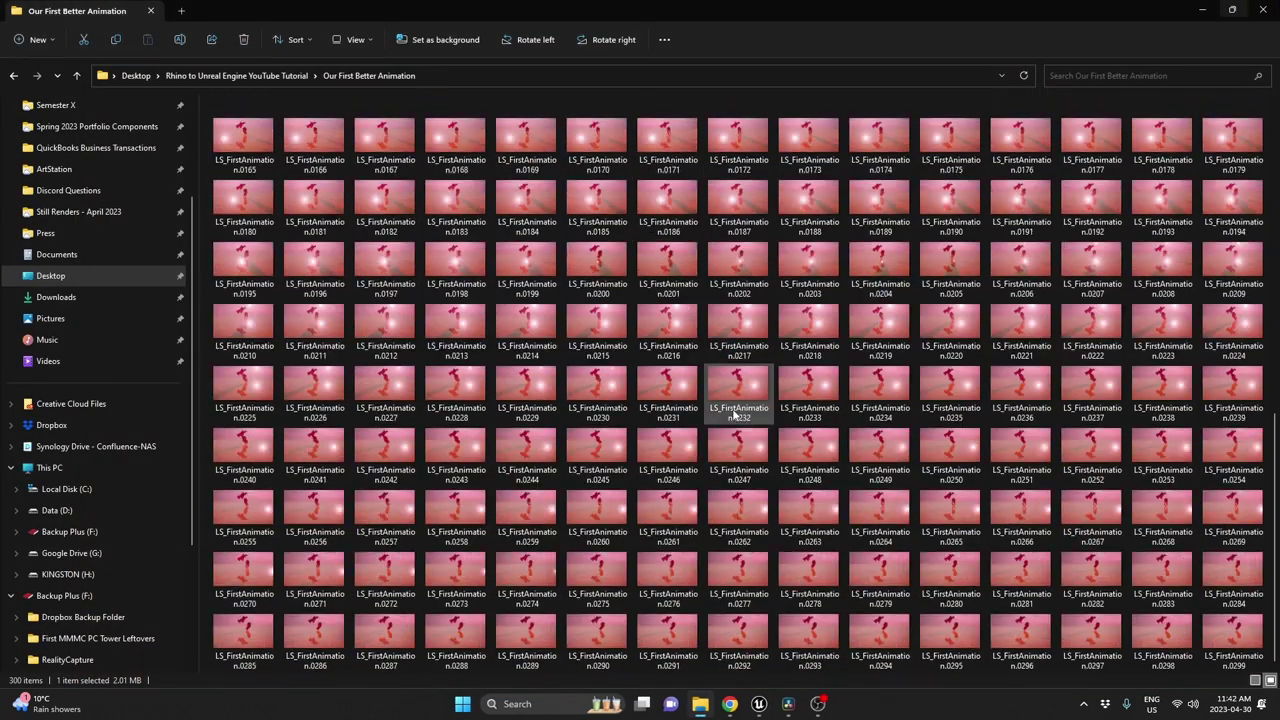
{"action": "double_click", "coordinate": [814, 447]}
{"action": "left_click", "coordinate": [1263, 10]}
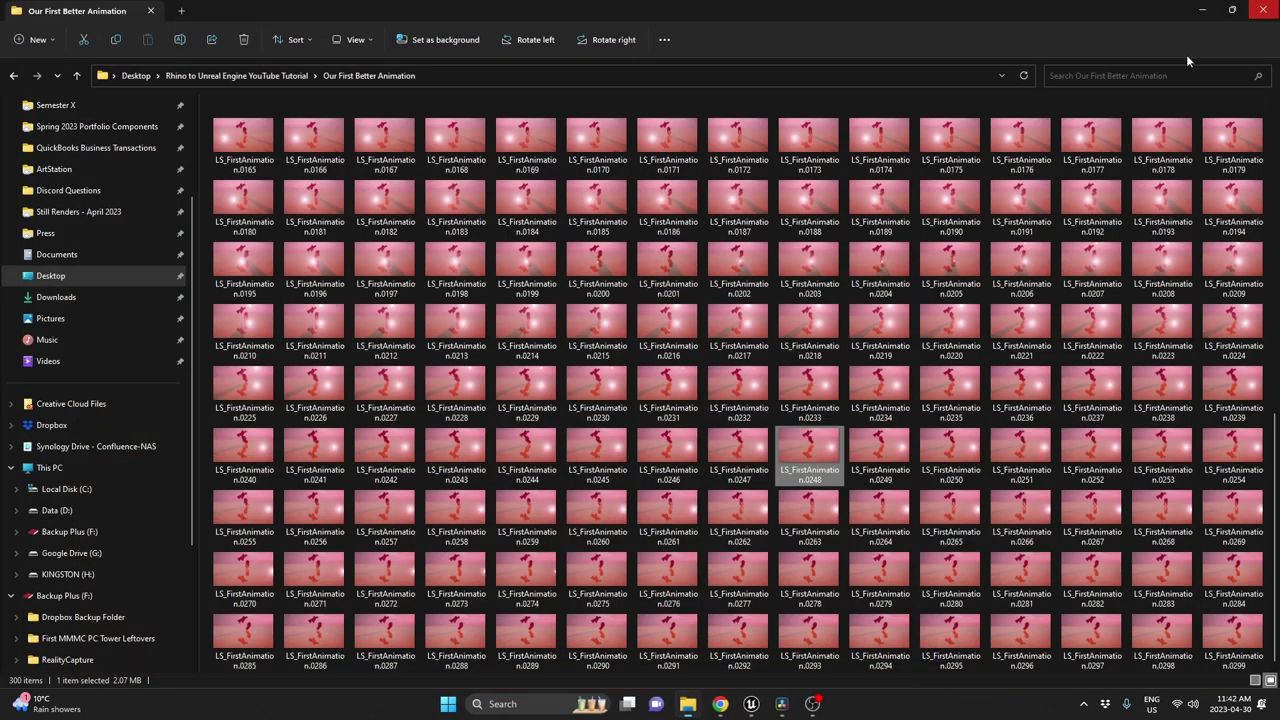
{"action": "left_click", "coordinate": [1257, 12]}
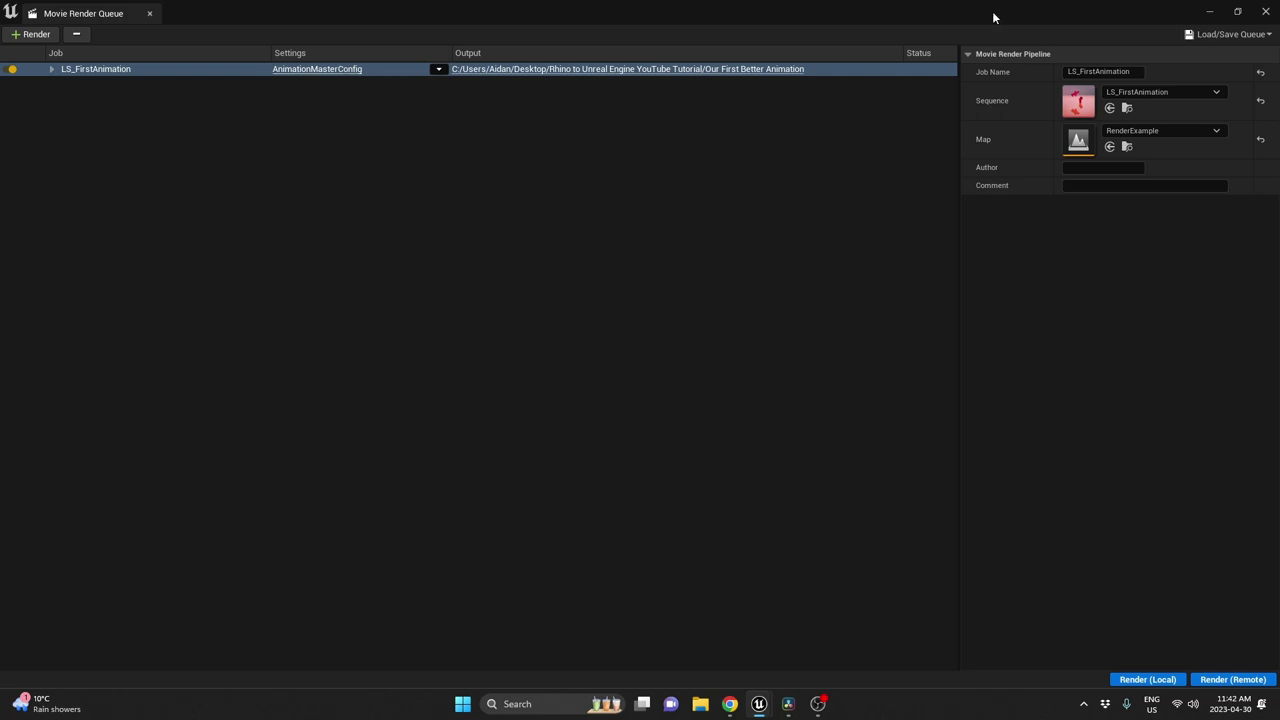
Set the CA_QuickAnimation camera's cropped aspect ratio to 0.5625 and scrub to about 2.13 seconds through the camera to check the portrait framing.
{"action": "left_click", "coordinate": [1208, 12]}
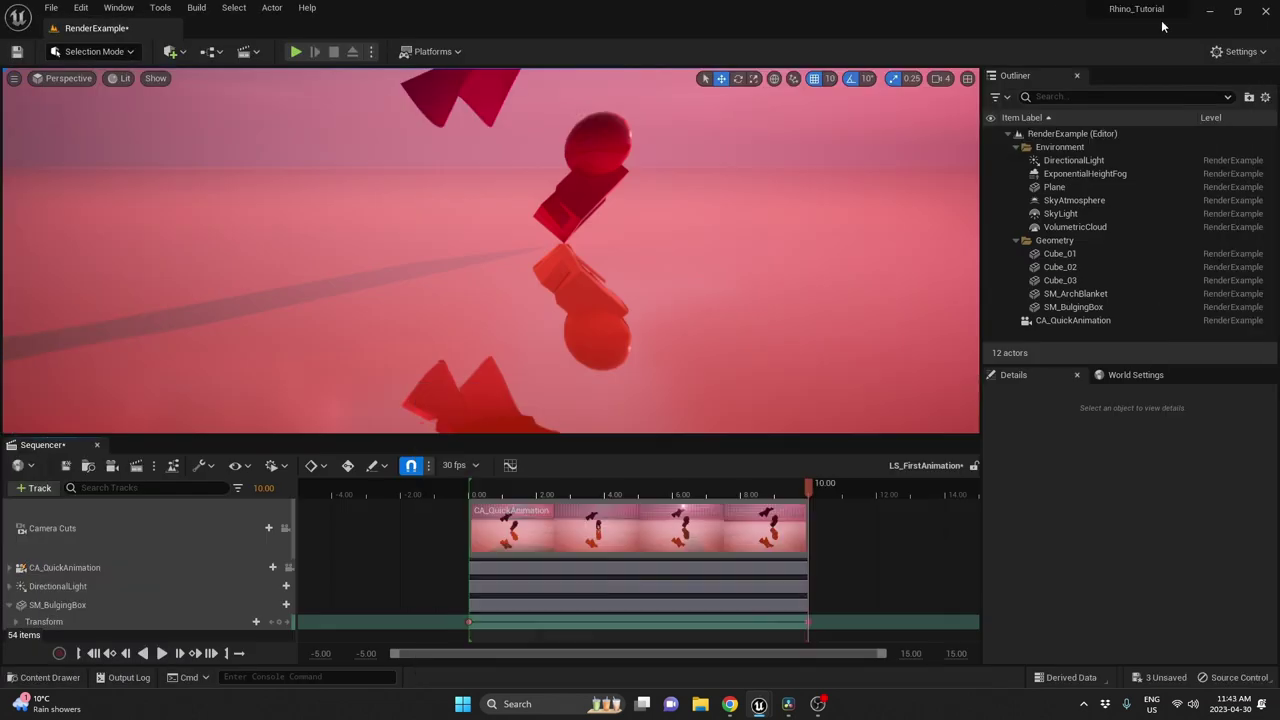
{"action": "left_click", "coordinate": [80, 566]}
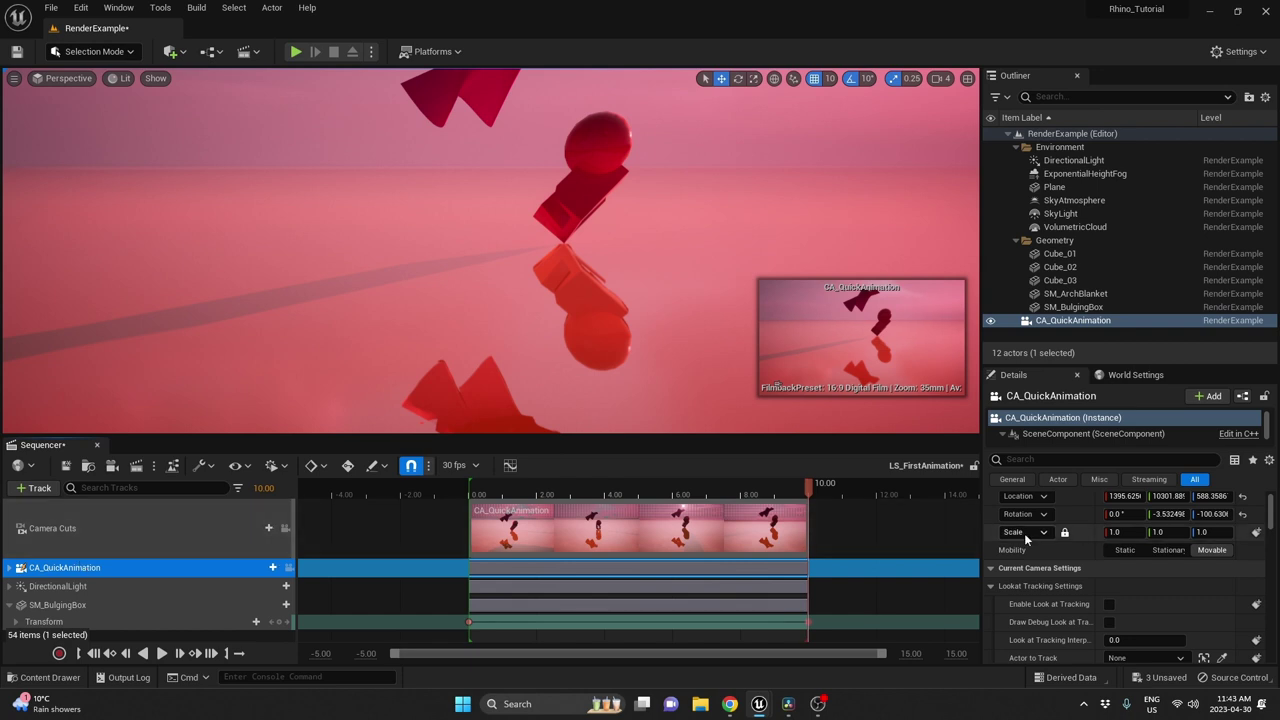
{"action": "left_click", "coordinate": [1066, 459]}
{"action": "type", "text": "cro"}
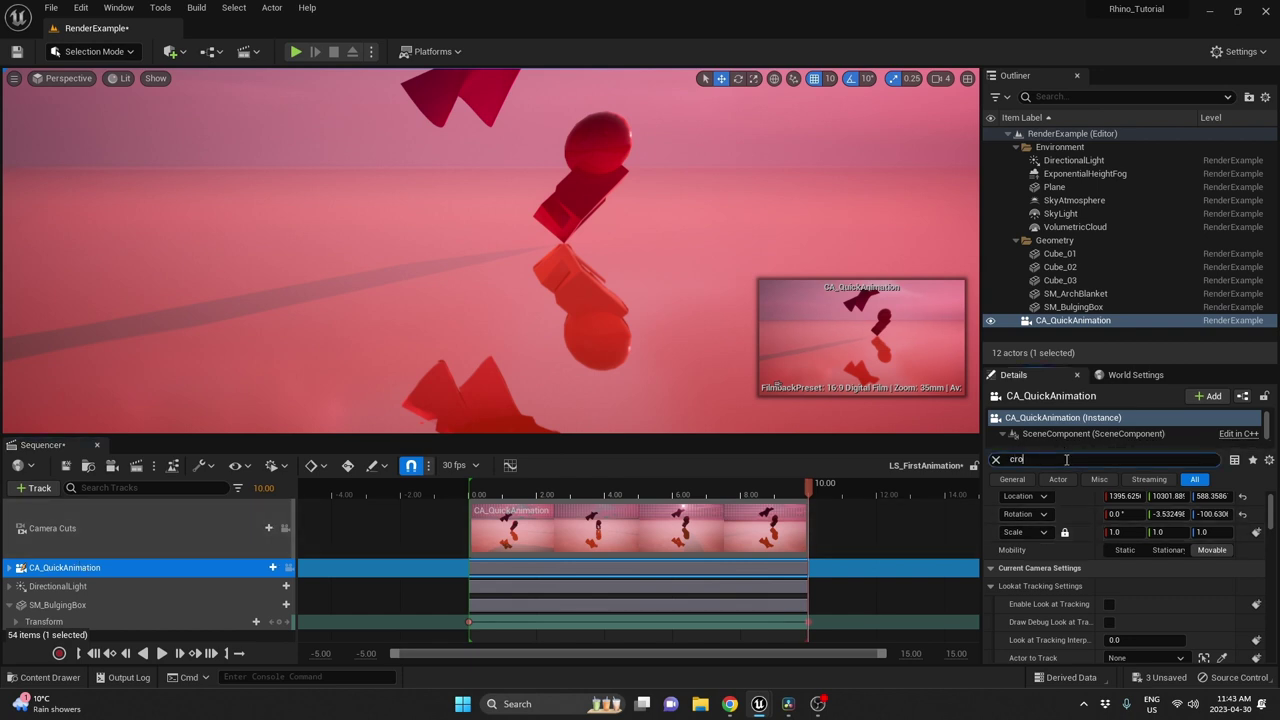
{"action": "type", "text": "p"}
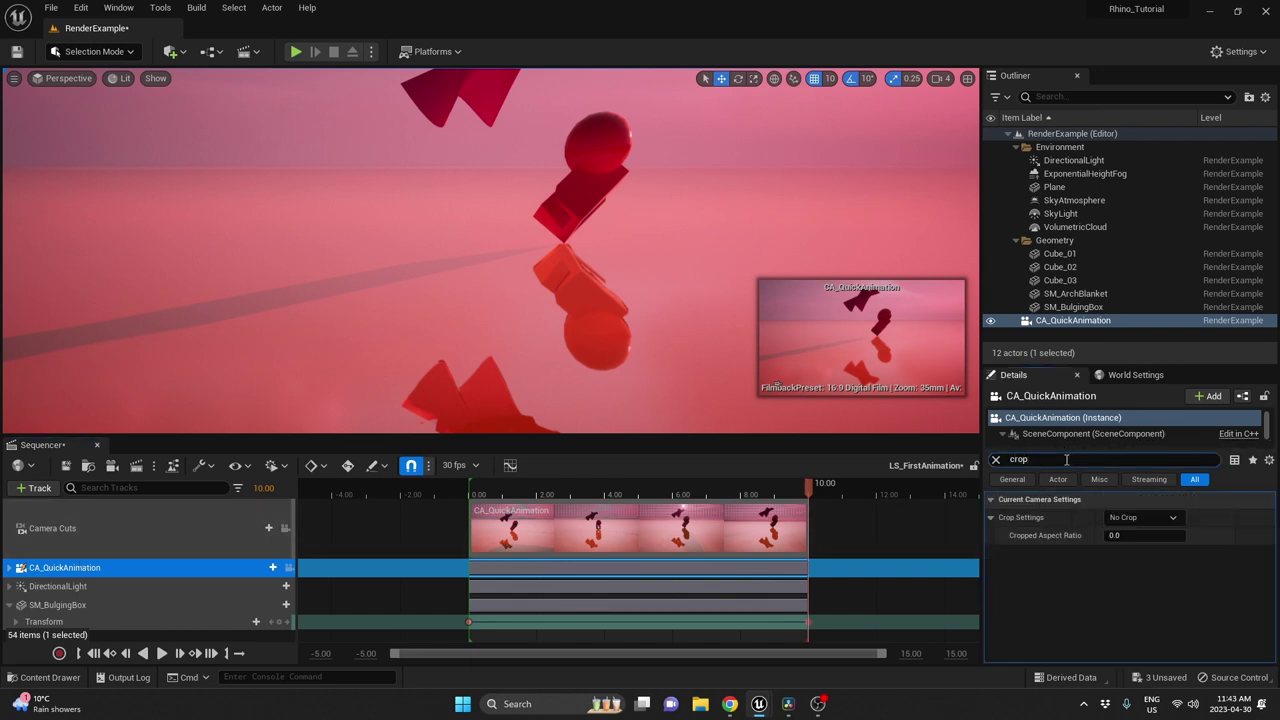
{"action": "left_click", "coordinate": [1143, 534]}
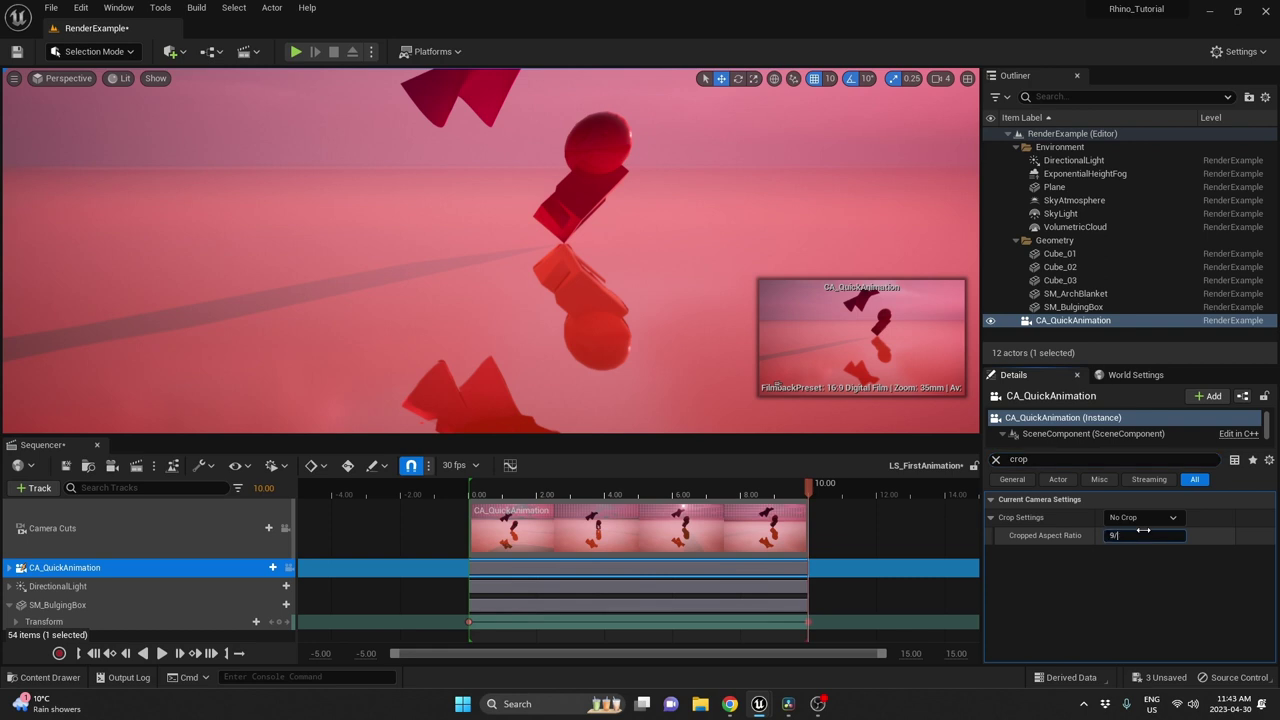
{"action": "key", "text": "Return"}
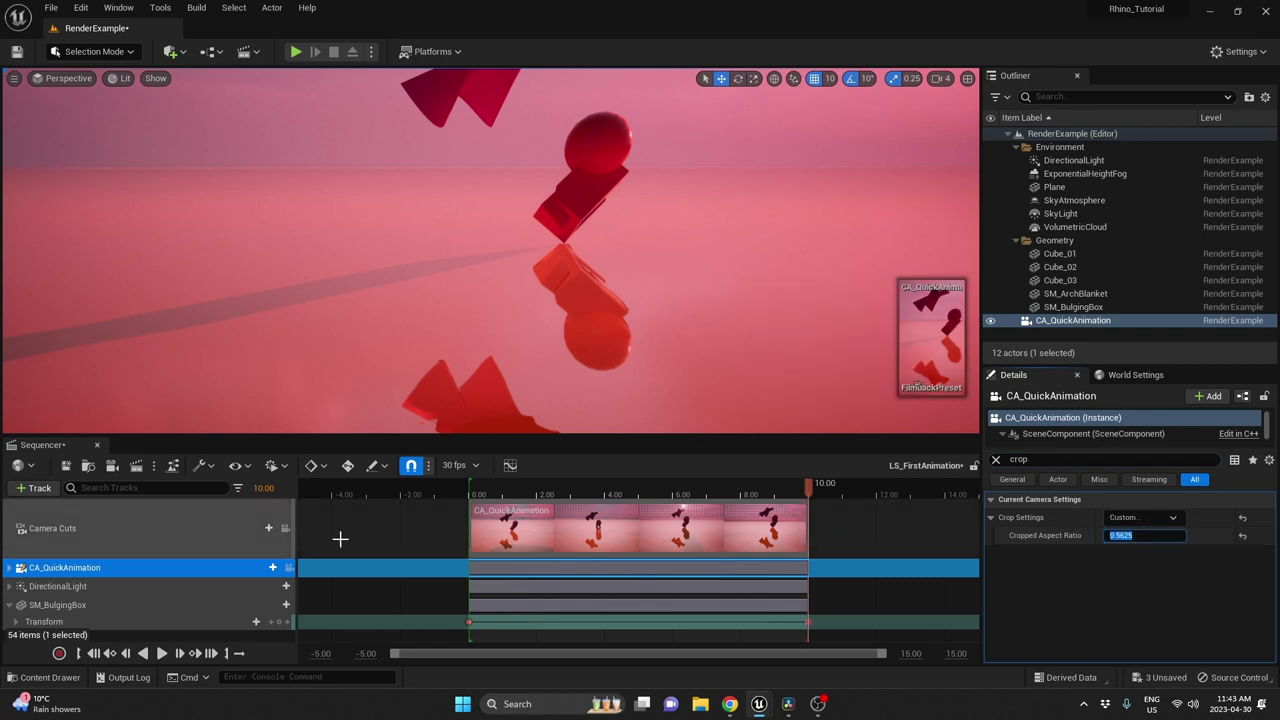
{"action": "left_click", "coordinate": [288, 567]}
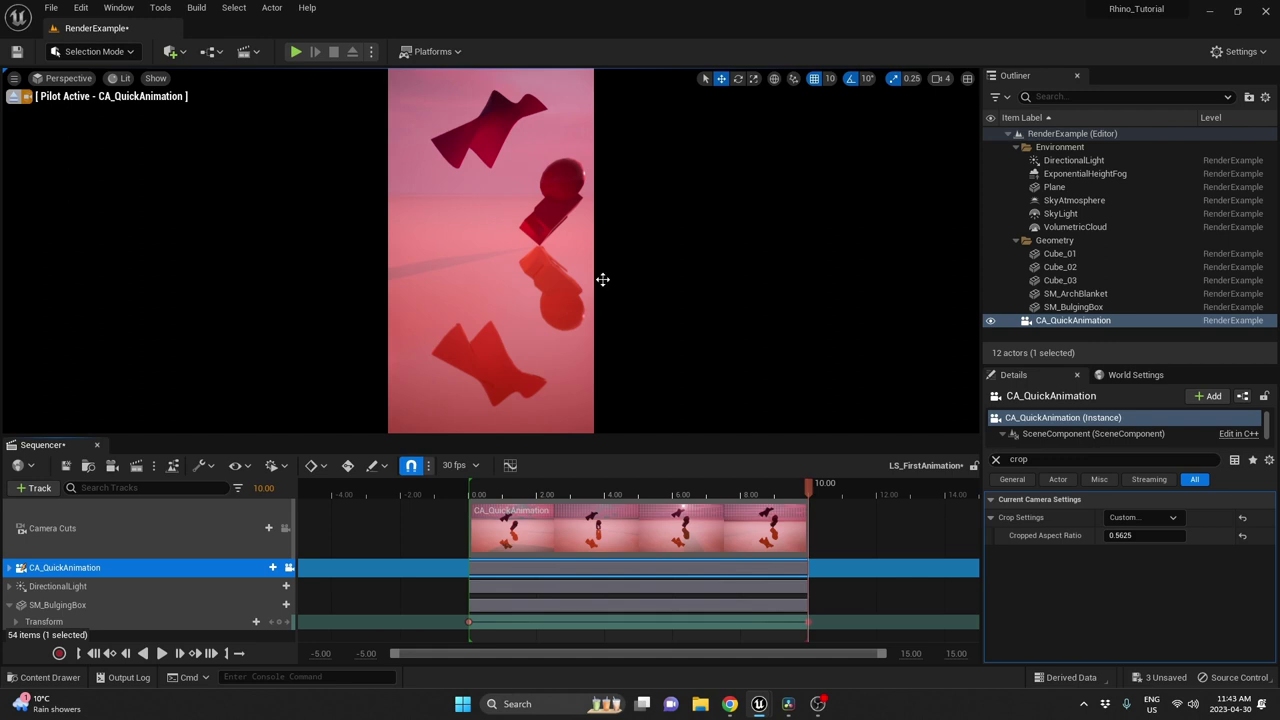
{"action": "left_click_drag", "start_coordinate": [628, 483], "coordinate": [540, 483]}
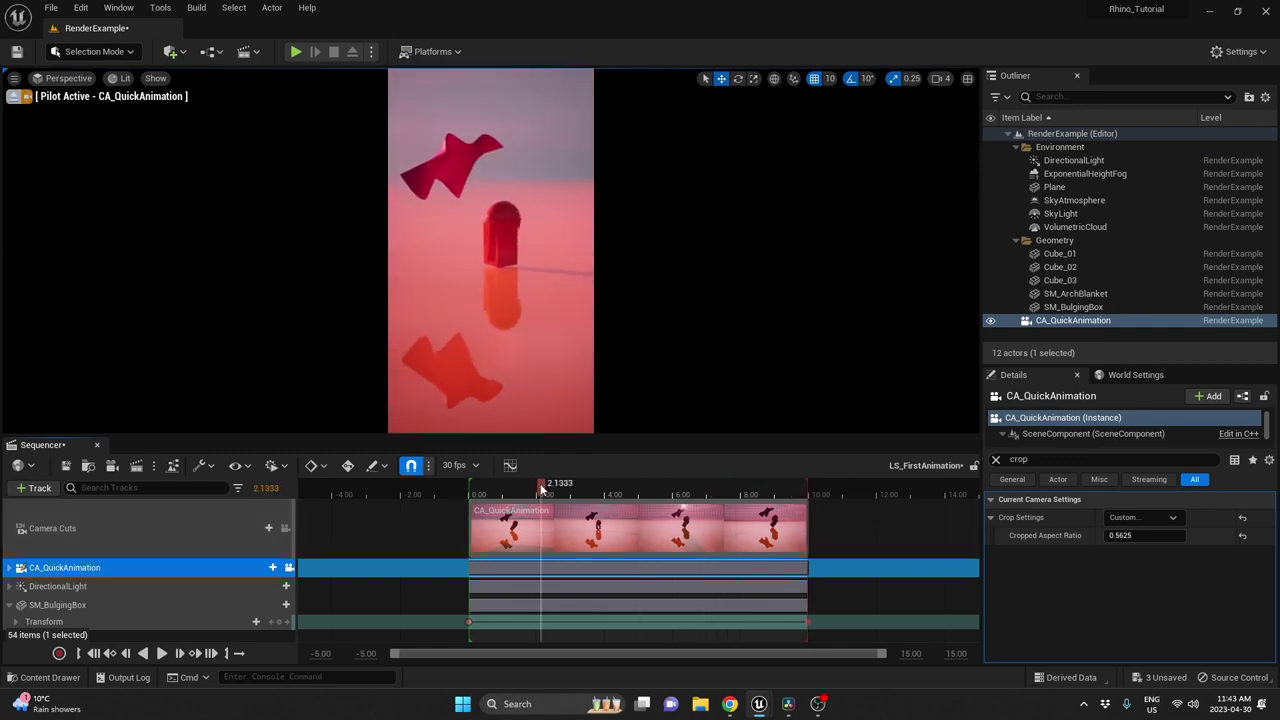
Open the LS_FirstAnimation job's AnimationMasterConfig settings in the Movie Render Queue and set the output resolution to 1080 x 1920.
{"action": "left_click", "coordinate": [137, 467]}
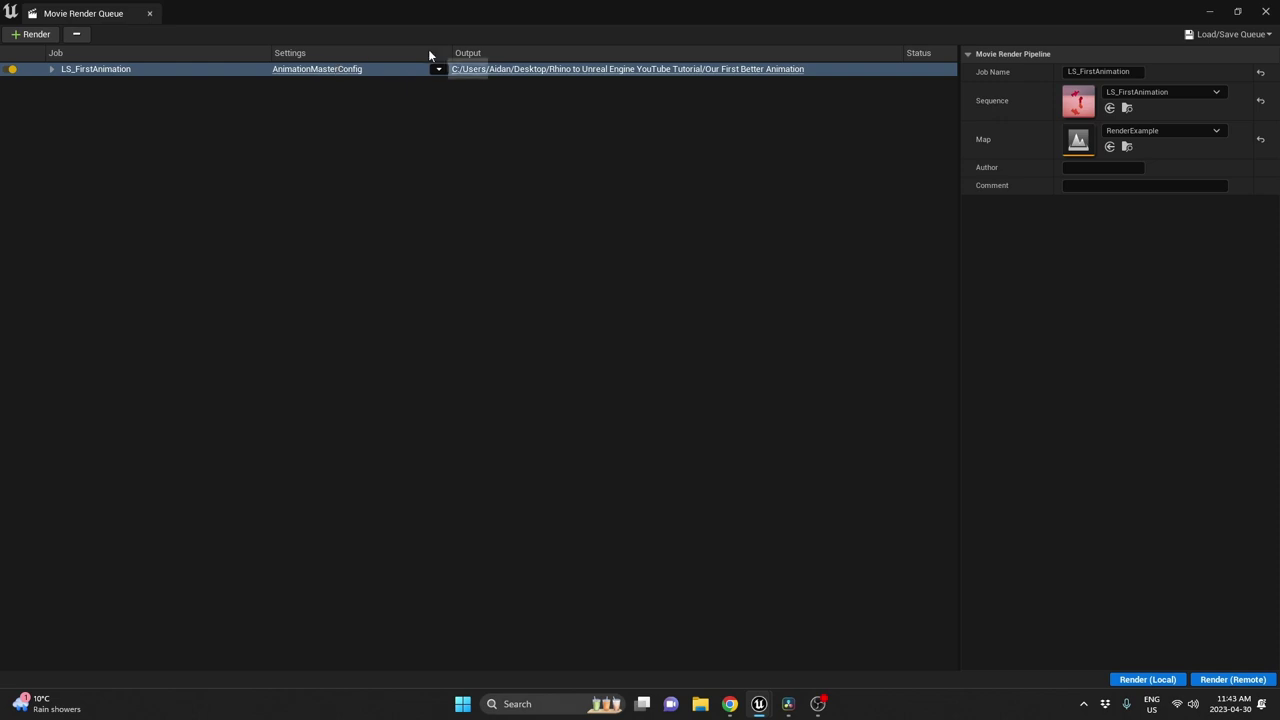
{"action": "left_click", "coordinate": [342, 70]}
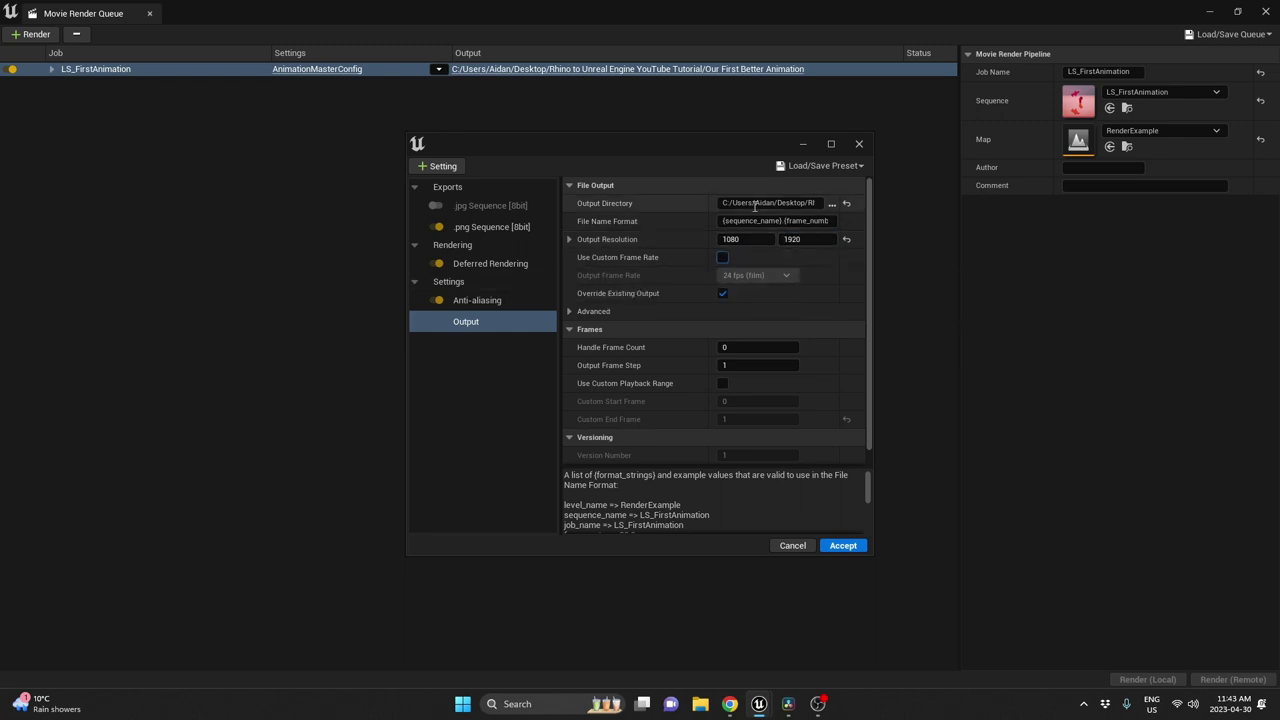
Create a folder named "Our First Better Animation - Portrait" in Rhino to Unreal Engine YouTube Tutorial and choose it as the output directory.
{"action": "left_click", "coordinate": [831, 203]}
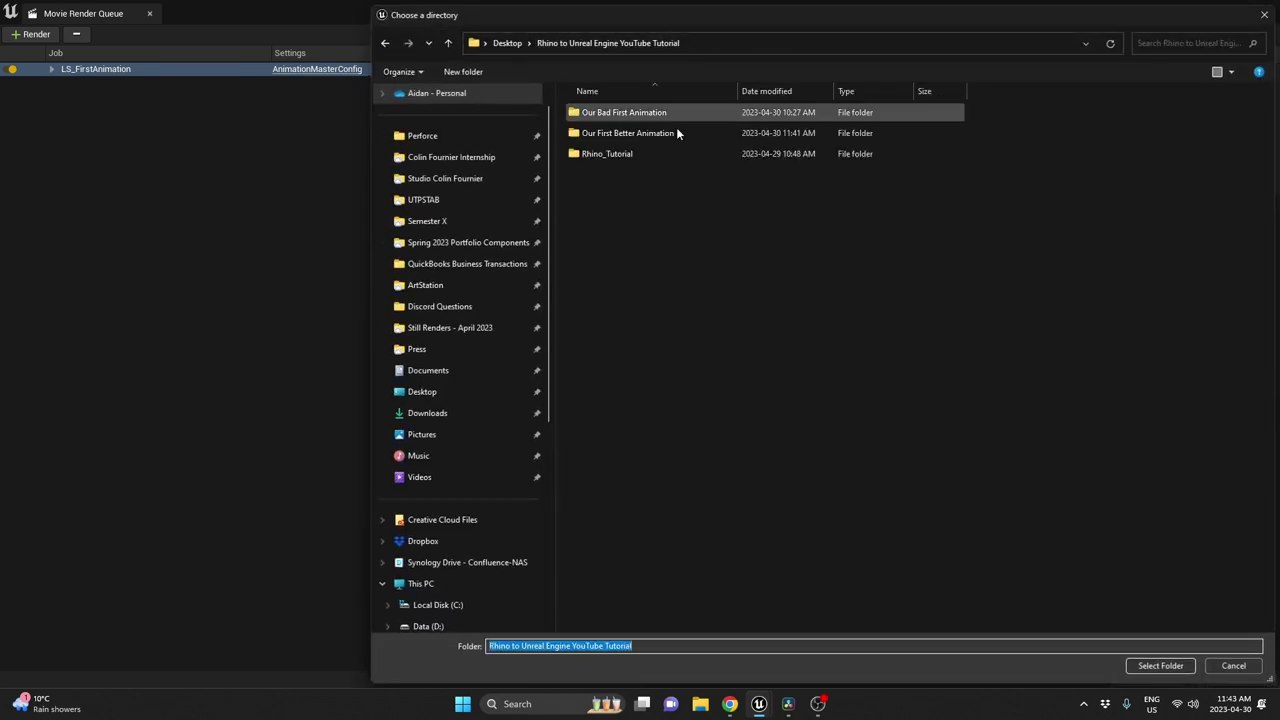
{"action": "right_click", "coordinate": [633, 183]}
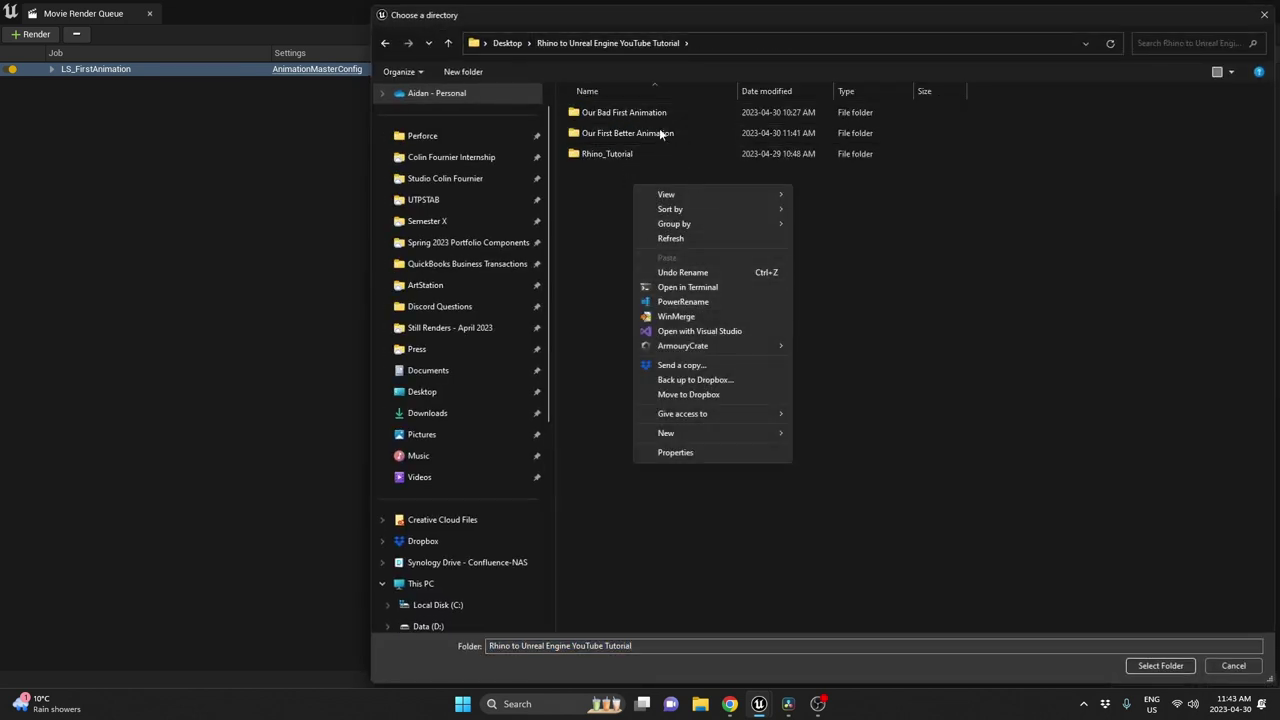
{"action": "left_click", "coordinate": [660, 133]}
{"action": "left_click", "coordinate": [645, 113]}
{"action": "right_click", "coordinate": [634, 200]}
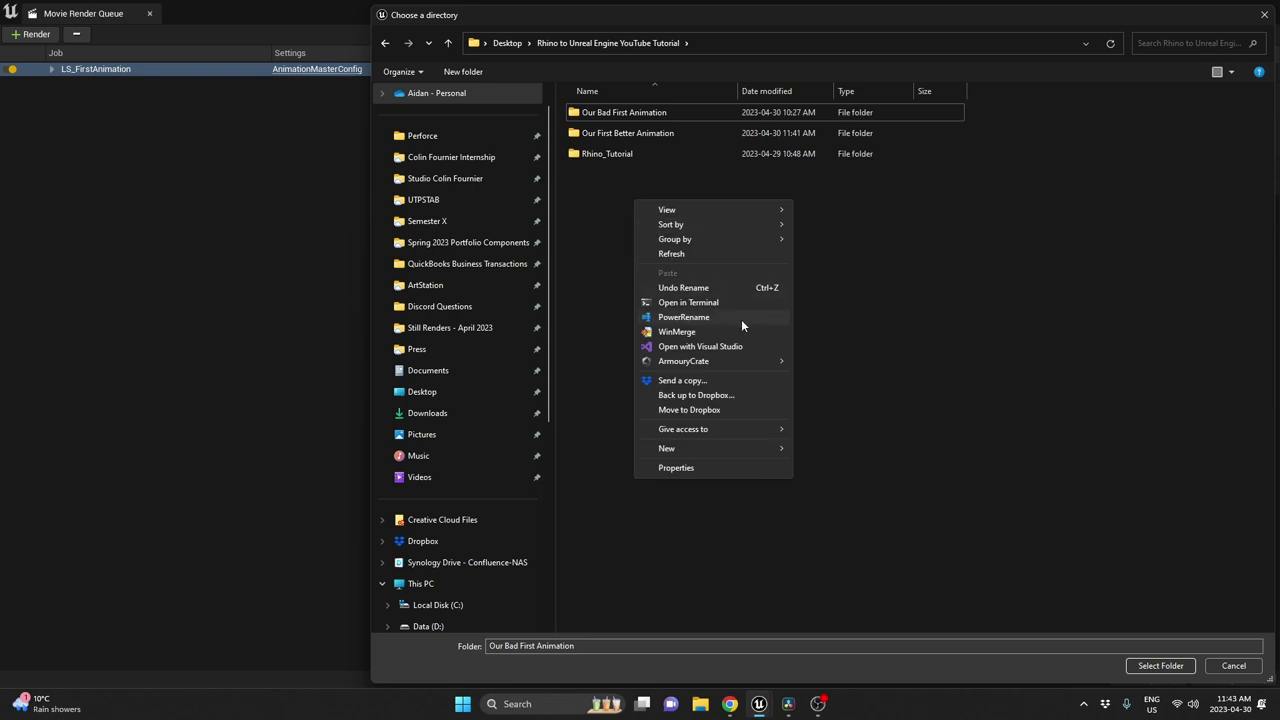
{"action": "mouse_move", "coordinate": [766, 448]}
{"action": "left_click", "coordinate": [815, 451]}
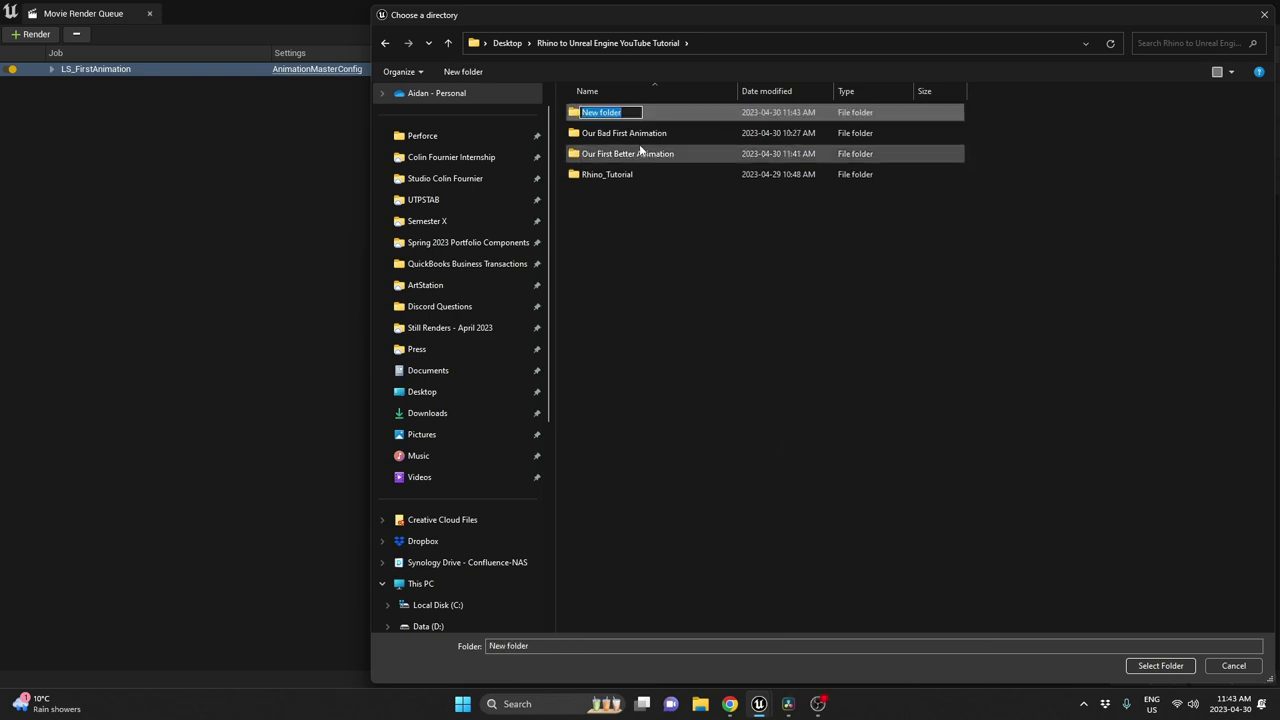
{"action": "type", "text": "Our First Better Ani"}
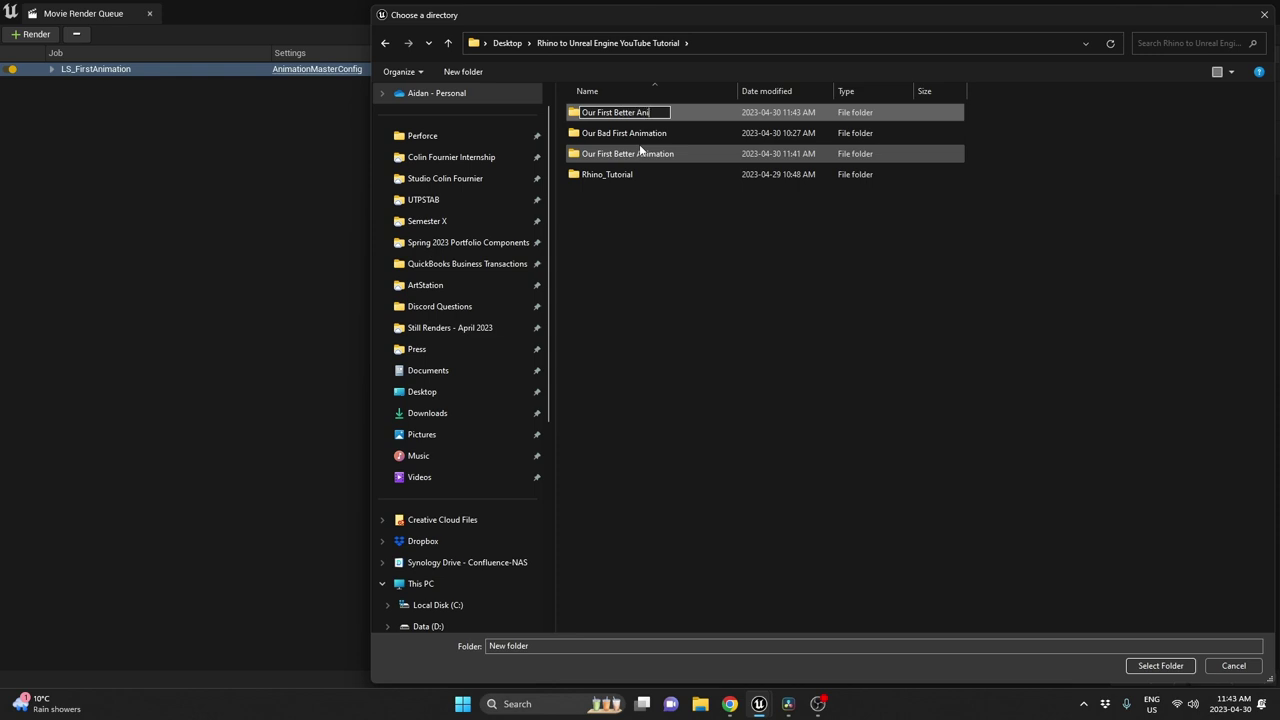
{"action": "type", "text": "mation - Portrait"}
{"action": "key", "text": "Return"}
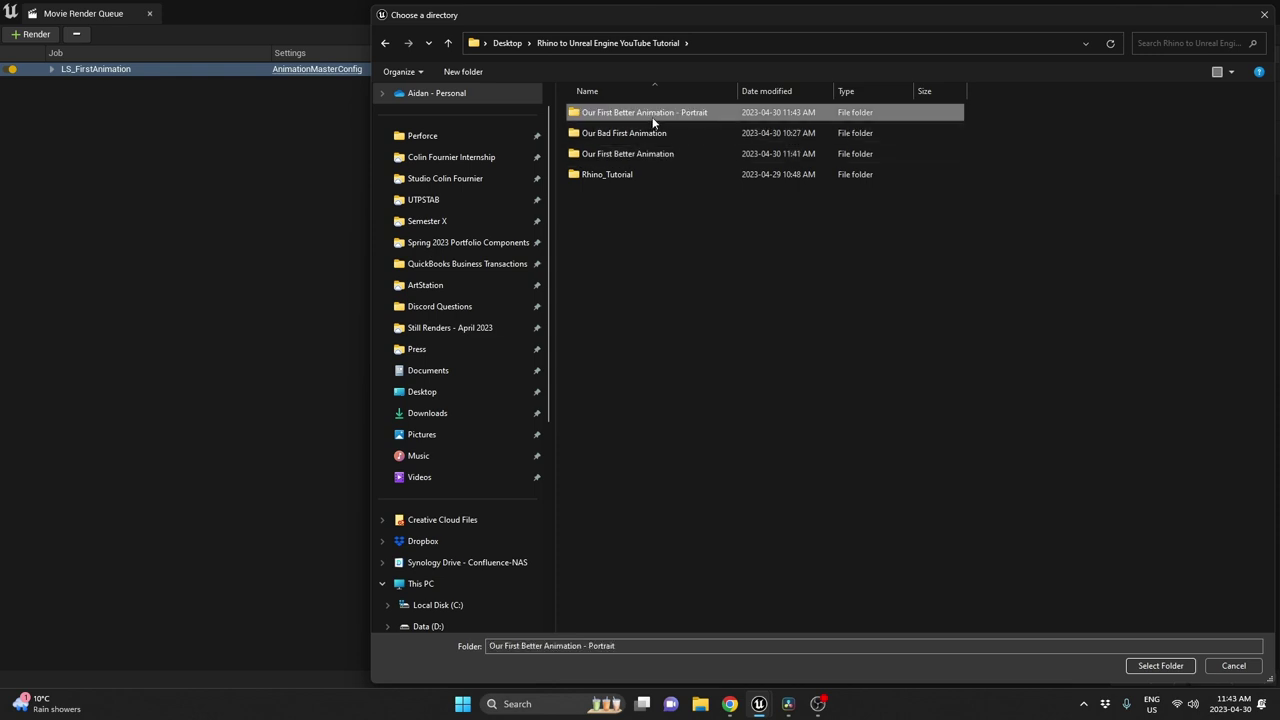
{"action": "double_click", "coordinate": [655, 114]}
{"action": "left_click", "coordinate": [1160, 665]}
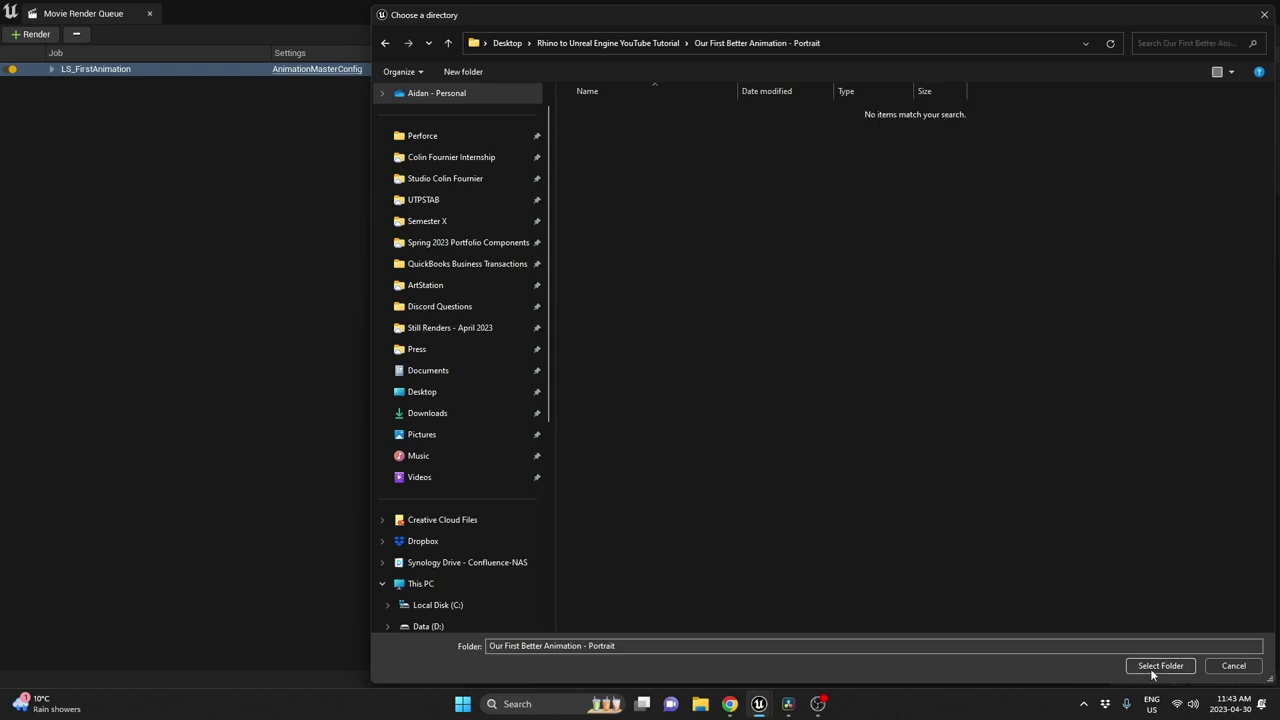
Accept the portrait render settings, render the LS_FirstAnimation job locally, and close the Movie Render Queue.
{"action": "left_click", "coordinate": [840, 546]}
{"action": "left_click", "coordinate": [1158, 679]}
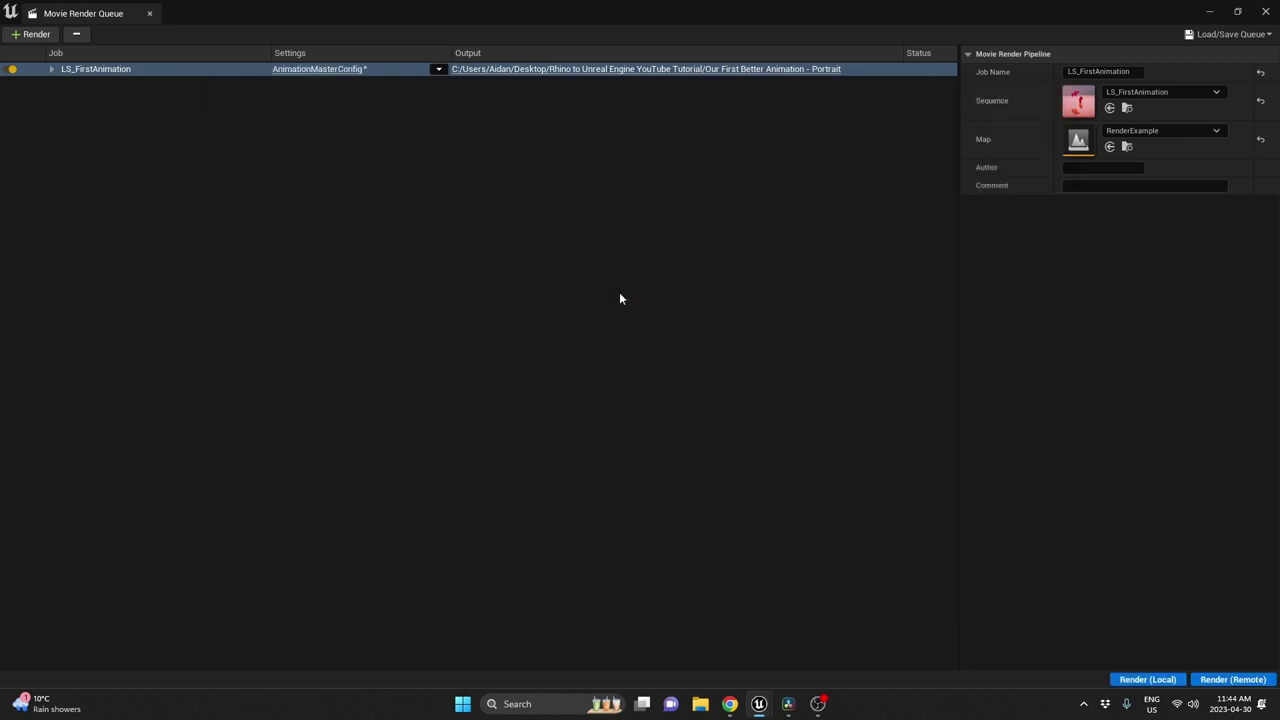
{"action": "left_click", "coordinate": [1268, 12]}
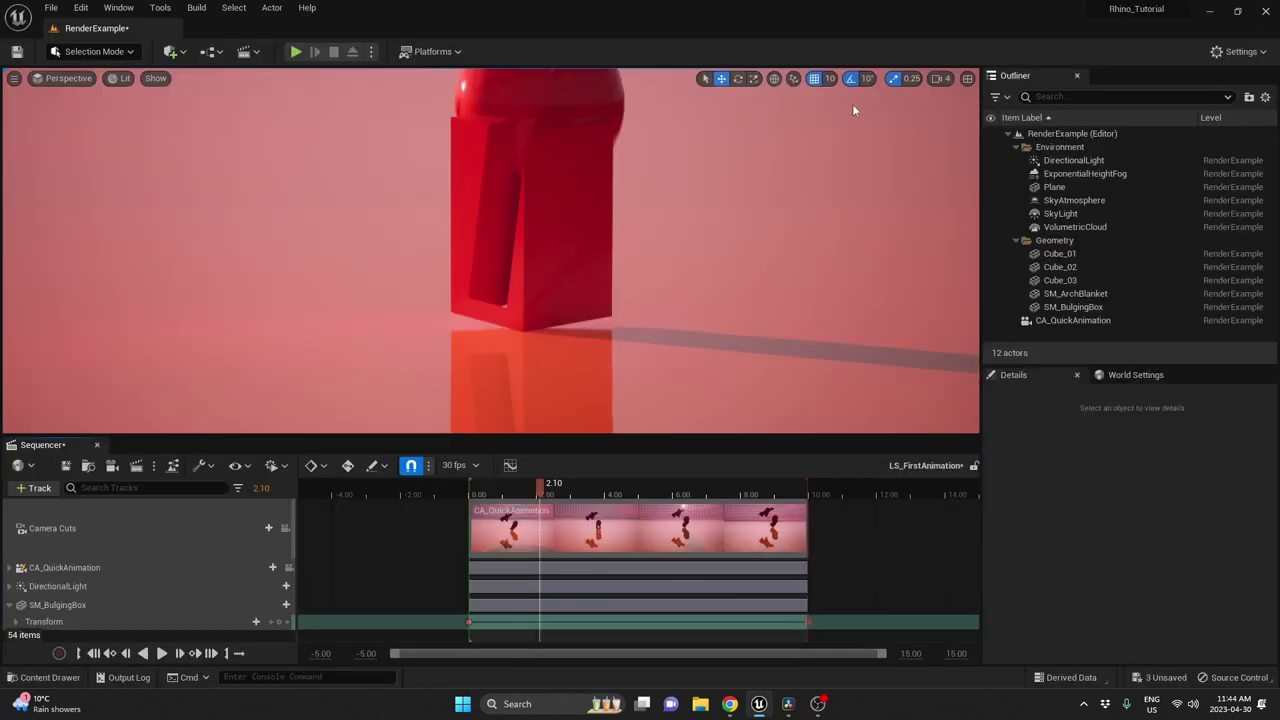
Open the Our First Better Animation - Portrait folder in File Explorer and look through the rendered portrait frames.
{"action": "left_click", "coordinate": [701, 704]}
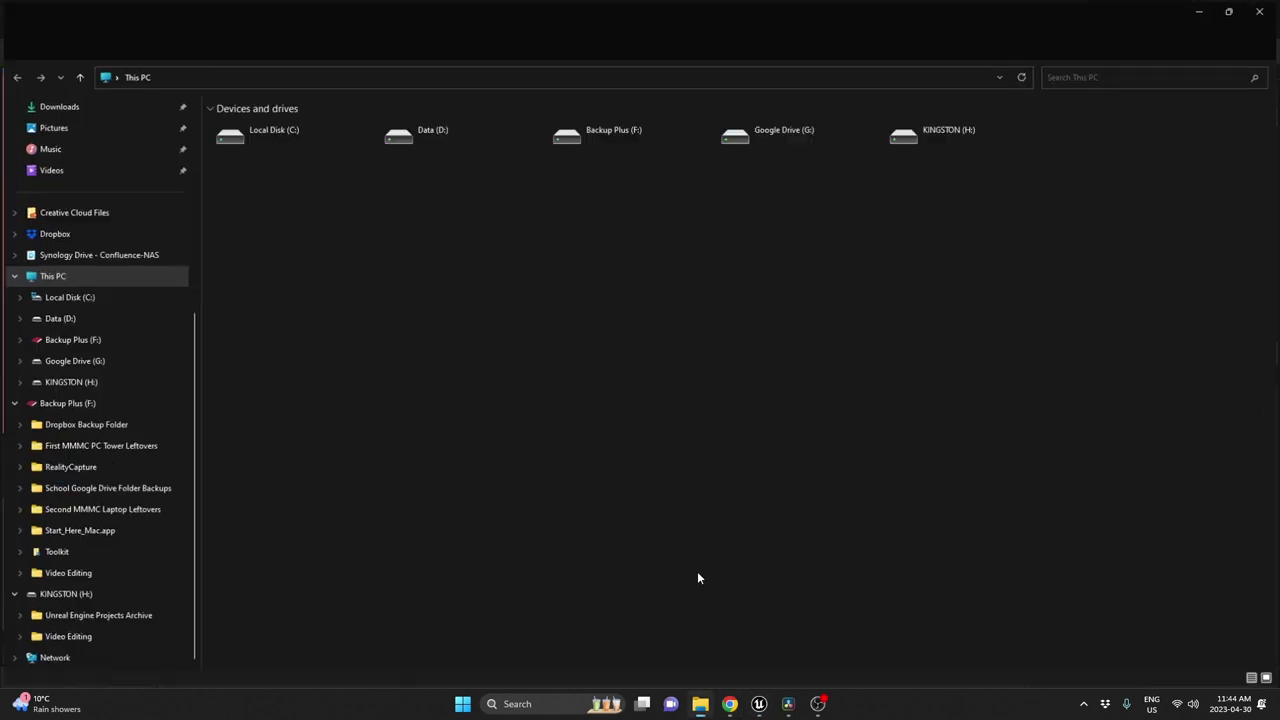
{"action": "scroll", "coordinate": [82, 291], "scroll_direction": "up", "scroll_amount": 5}
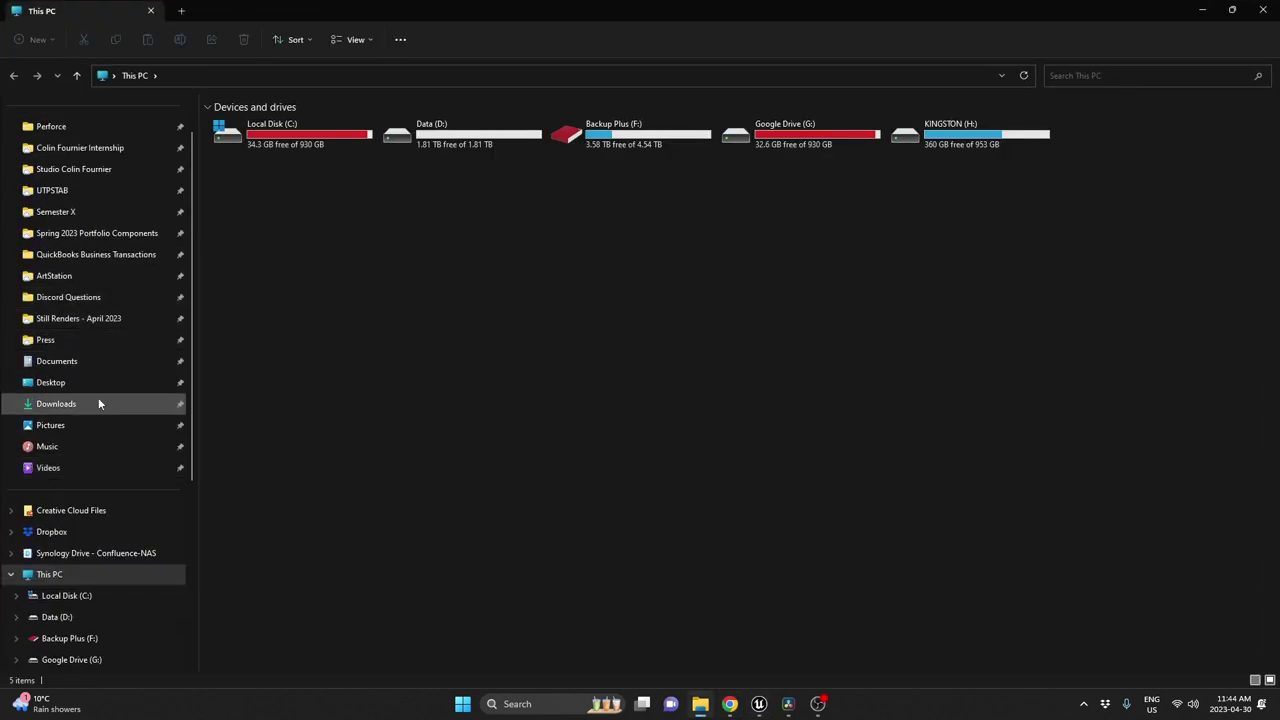
{"action": "left_click", "coordinate": [86, 381]}
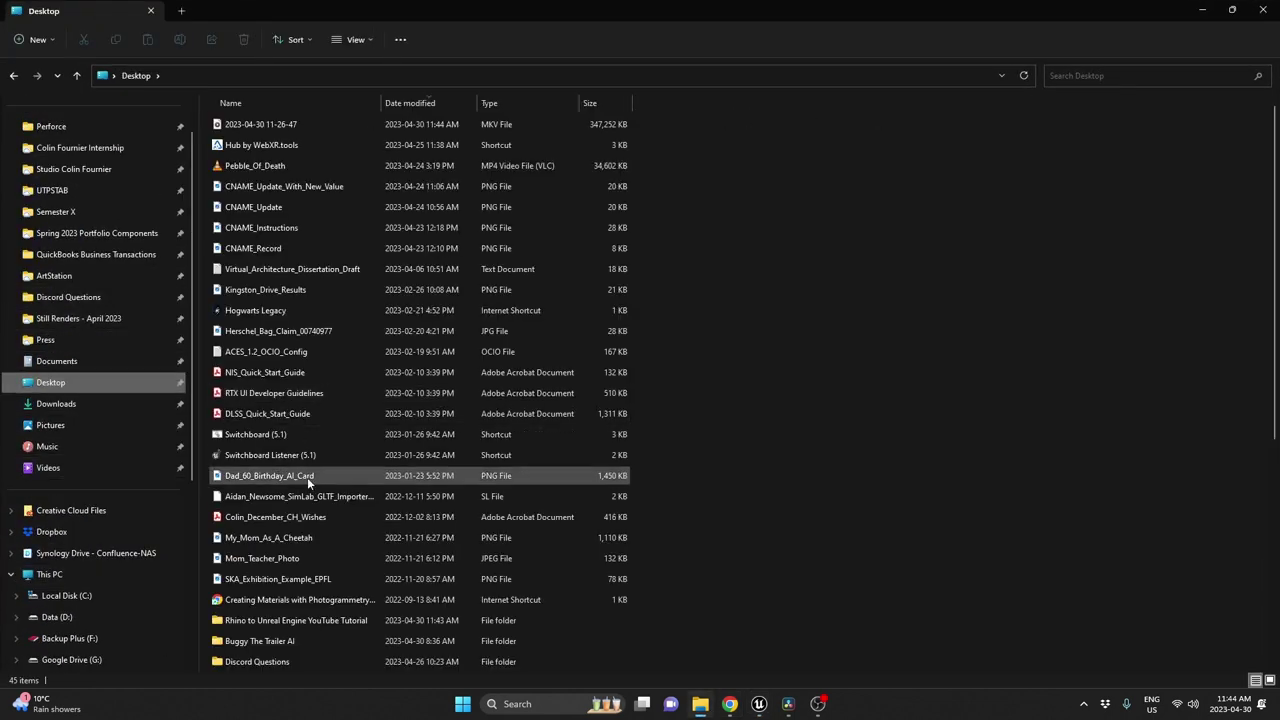
{"action": "double_click", "coordinate": [297, 621]}
{"action": "double_click", "coordinate": [304, 166]}
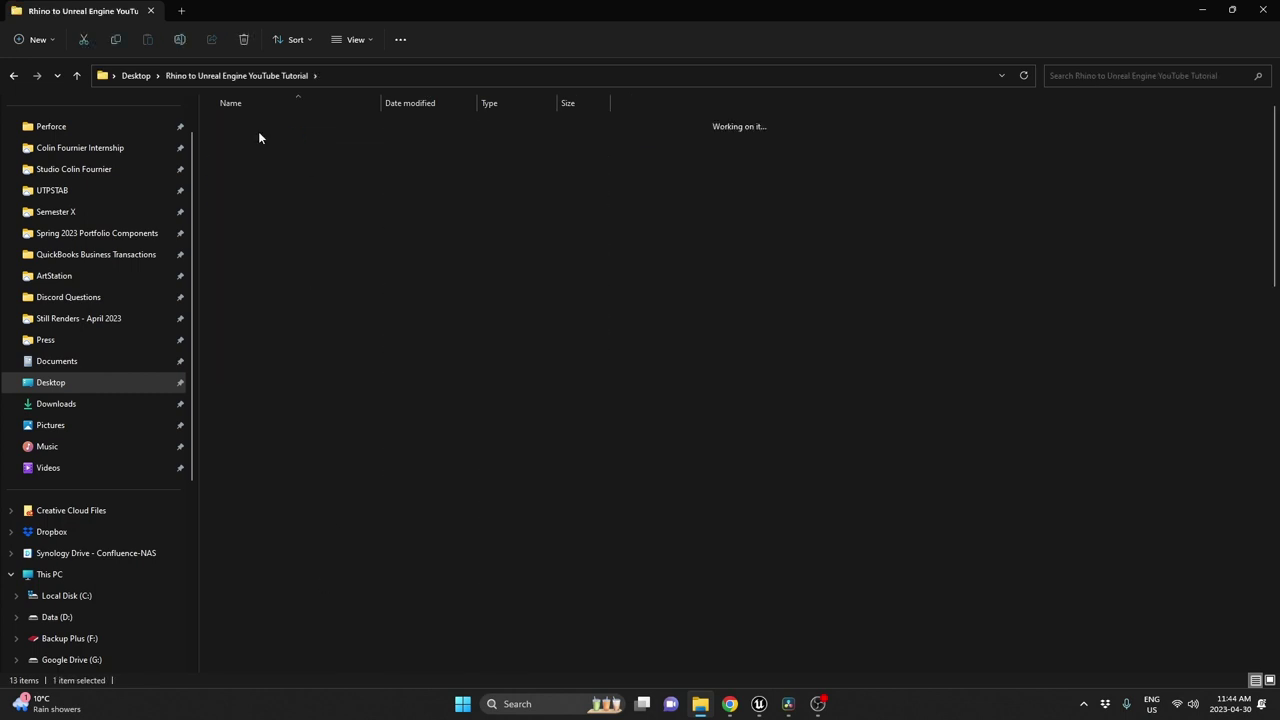
{"action": "scroll", "coordinate": [673, 172], "scroll_direction": "down", "scroll_amount": 5}
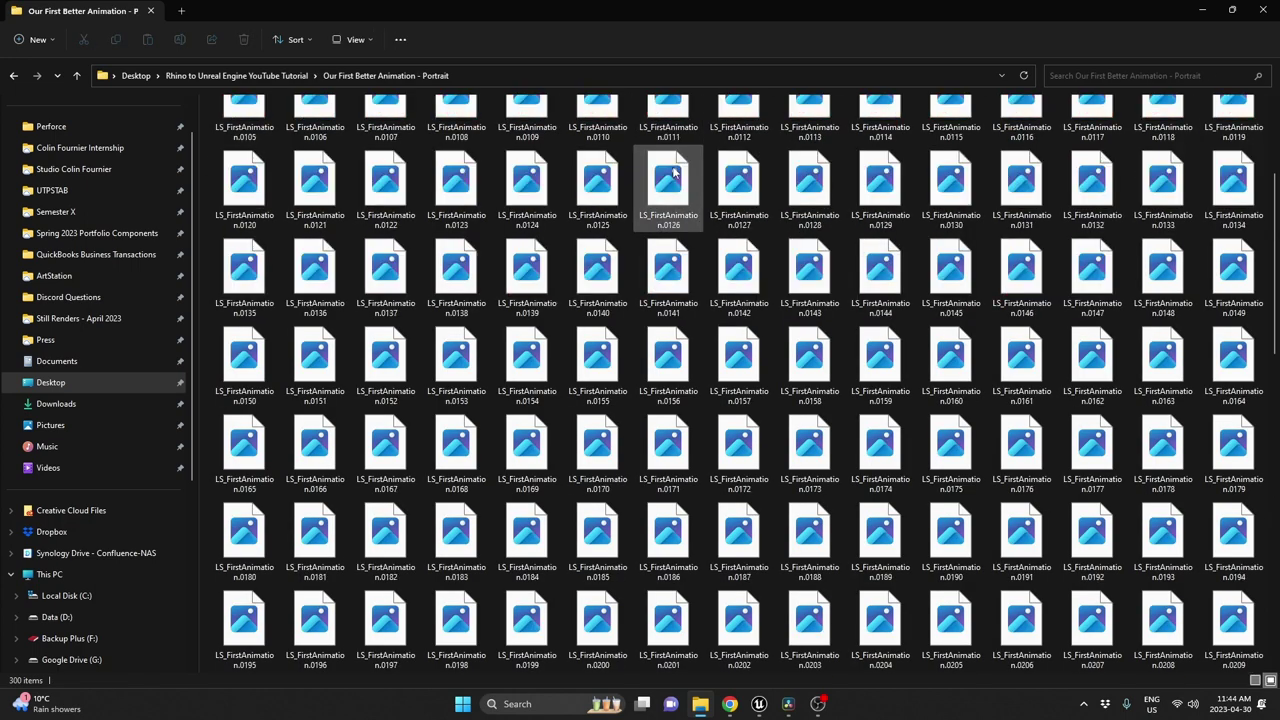
{"action": "scroll", "coordinate": [673, 172], "scroll_direction": "down", "scroll_amount": 4}
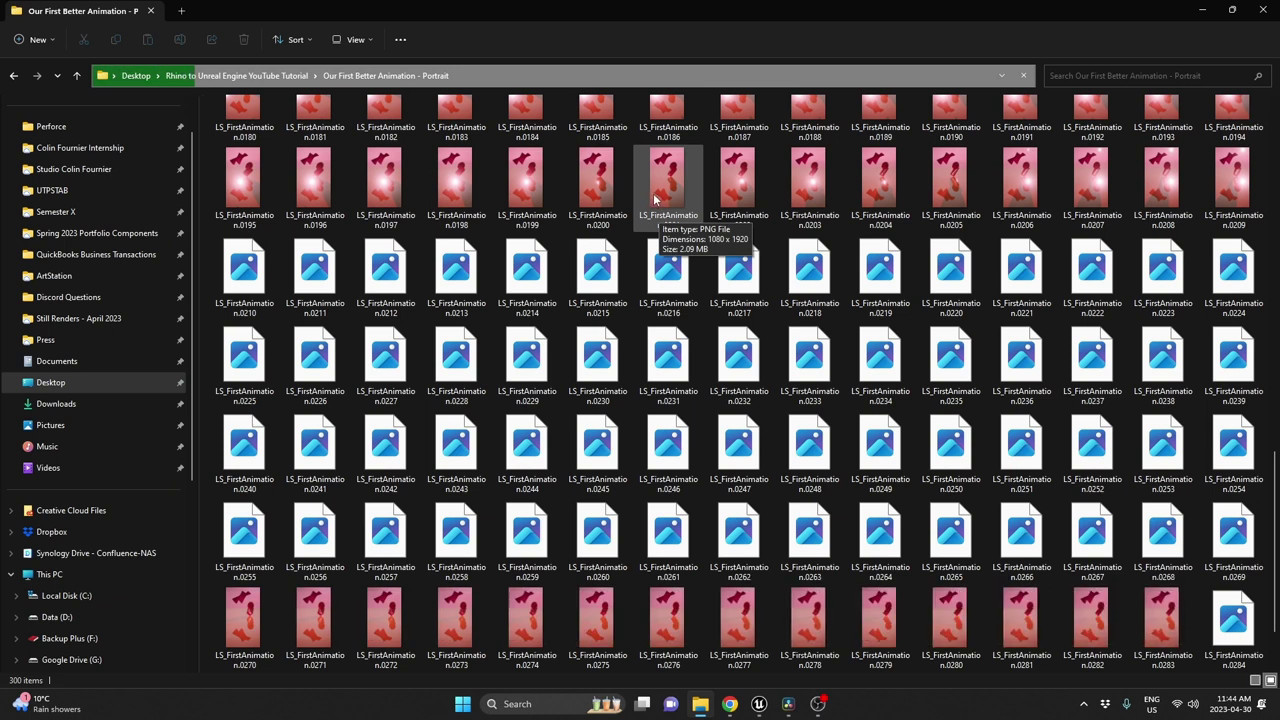
{"action": "scroll", "coordinate": [655, 198], "scroll_direction": "down", "scroll_amount": 1}
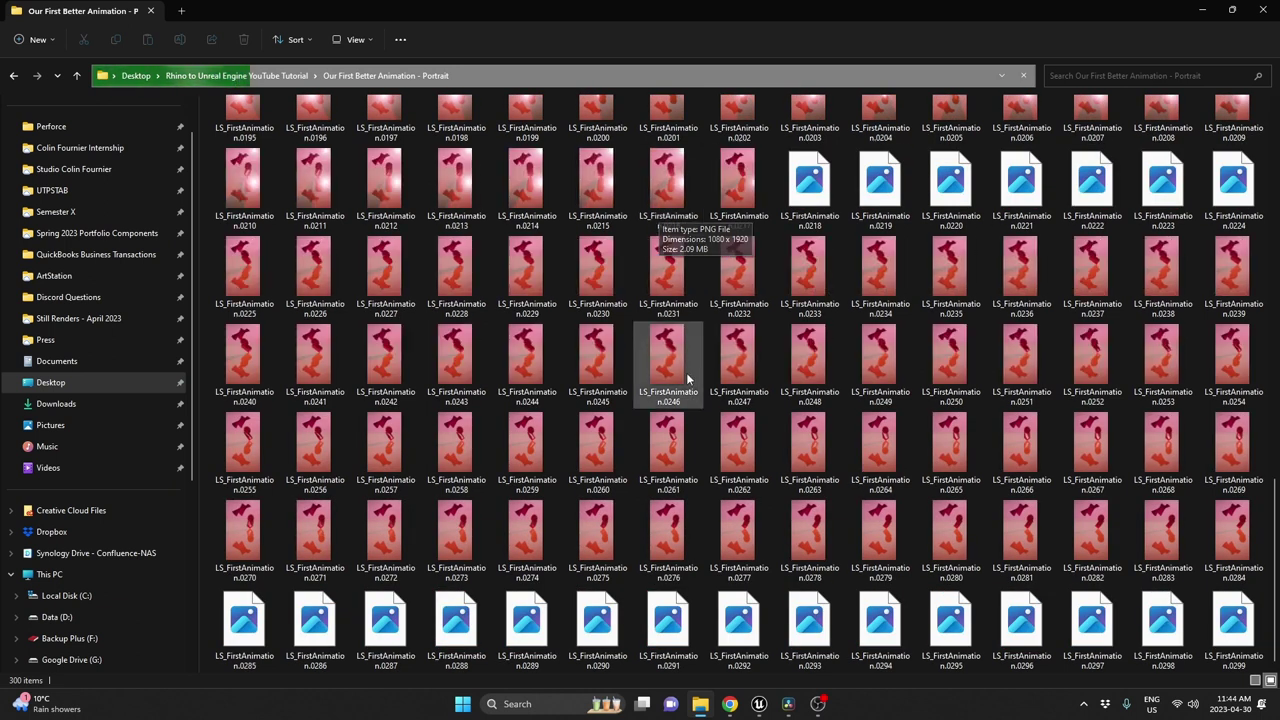
{"action": "mouse_move", "coordinate": [790, 708]}
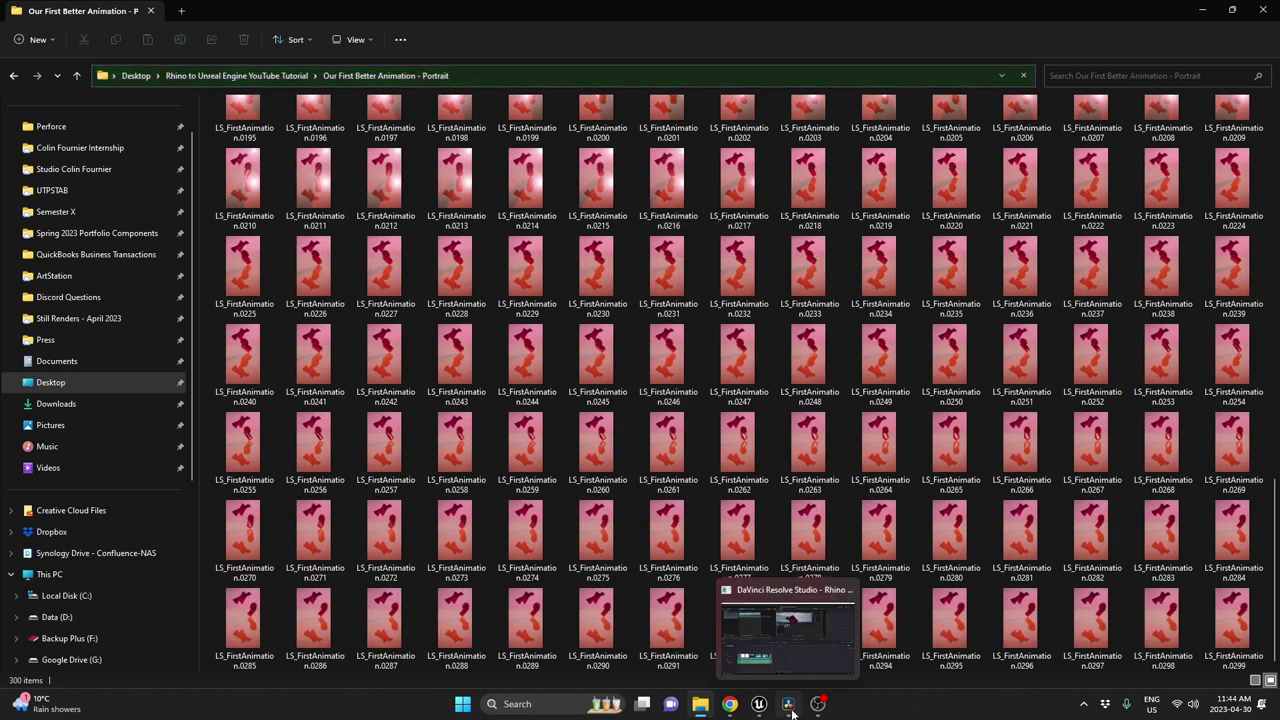
Open the portrait frame LS_FirstAnimation.0000, step forward to frame 0020 to review the motion, and close the image viewer and File Explorer.
{"action": "scroll", "coordinate": [500, 337], "scroll_direction": "up", "scroll_amount": 13}
{"action": "left_click", "coordinate": [270, 145]}
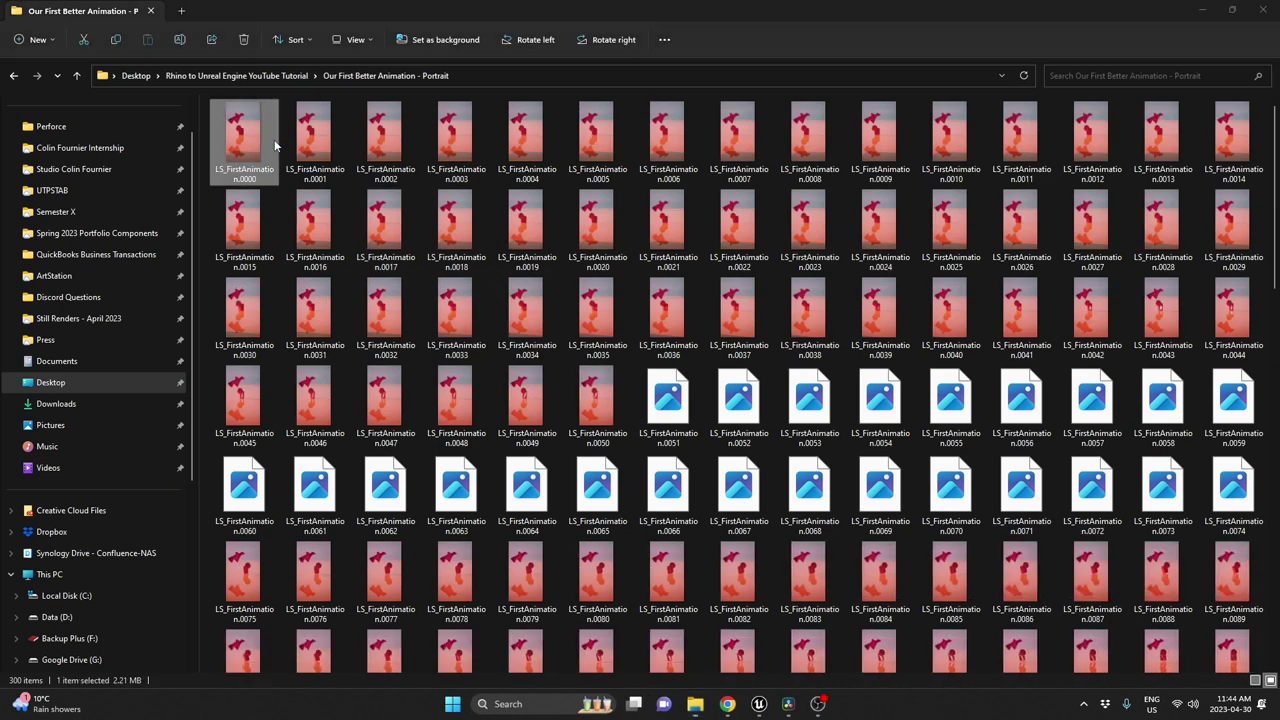
{"action": "double_click", "coordinate": [275, 146]}
{"action": "key", "text": "Right"}
{"action": "key", "text": "Right"}
{"action": "key", "text": "Right"}
{"action": "key", "text": "Right"}
{"action": "key", "text": "Right"}
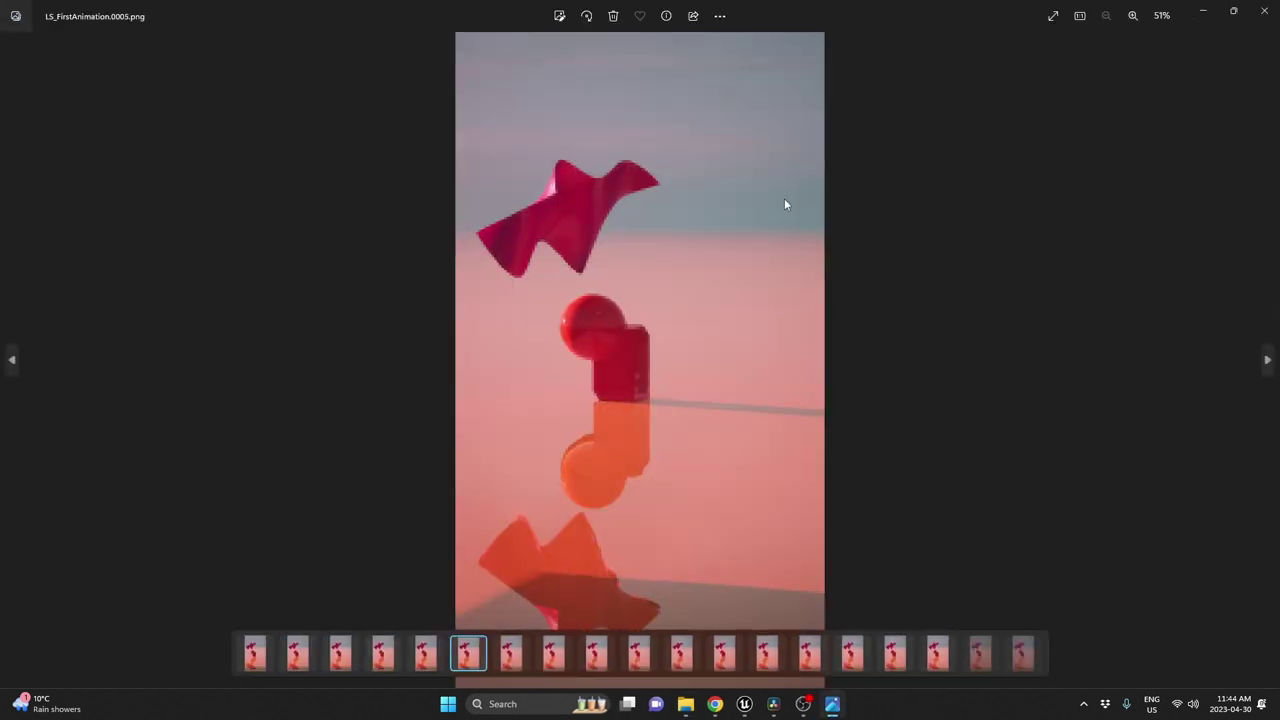
{"action": "key", "text": "Right"}
{"action": "key", "text": "Right"}
{"action": "key", "text": "Right"}
{"action": "key", "text": "Right"}
{"action": "key", "text": "Right"}
{"action": "key", "text": "Right"}
{"action": "key", "text": "Right"}
{"action": "key", "text": "Right"}
{"action": "key", "text": "Right"}
{"action": "key", "text": "Right"}
{"action": "key", "text": "Right"}
{"action": "key", "text": "Right"}
{"action": "key", "text": "Right"}
{"action": "key", "text": "Right"}
{"action": "key", "text": "Right"}
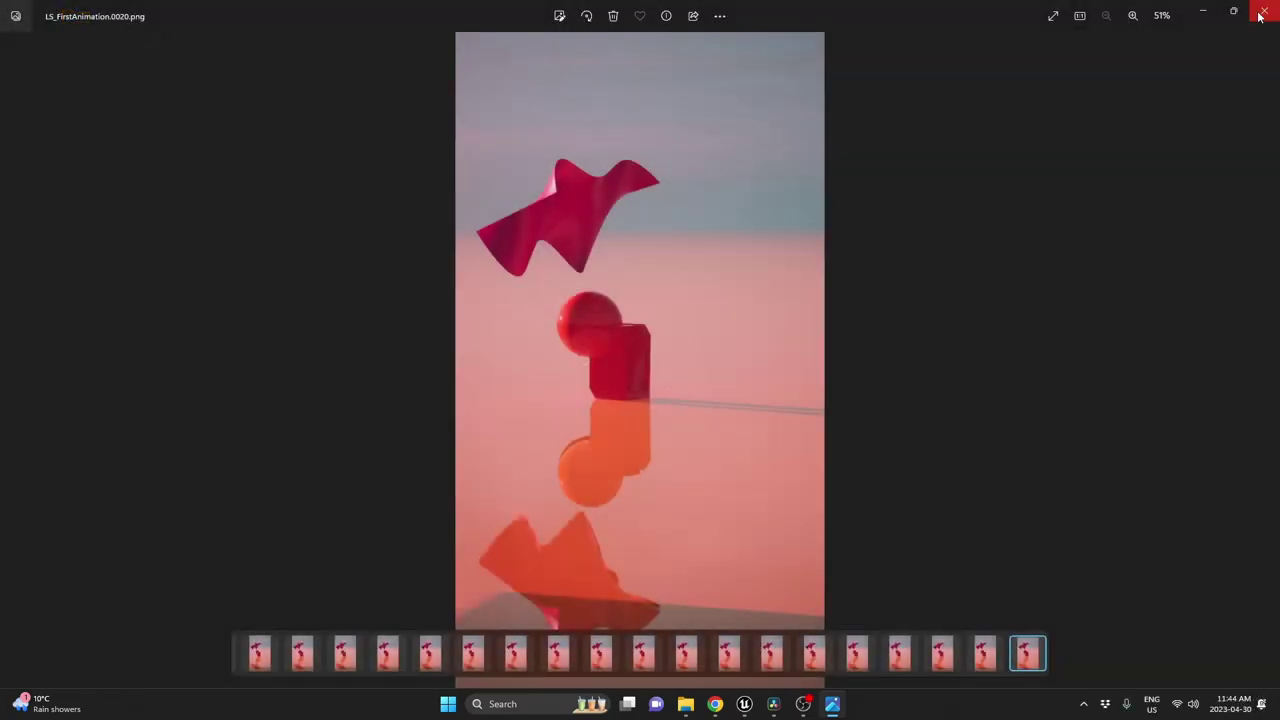
{"action": "left_click", "coordinate": [1262, 11]}
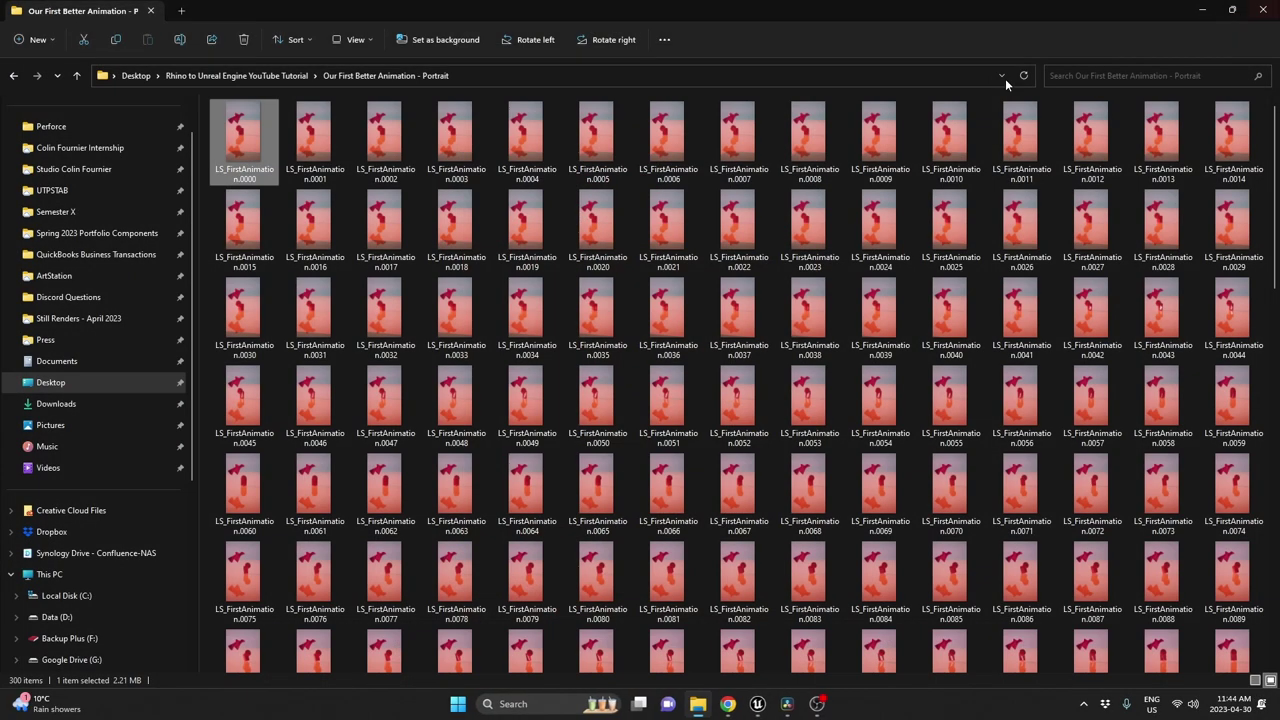
{"action": "left_click", "coordinate": [1262, 6]}
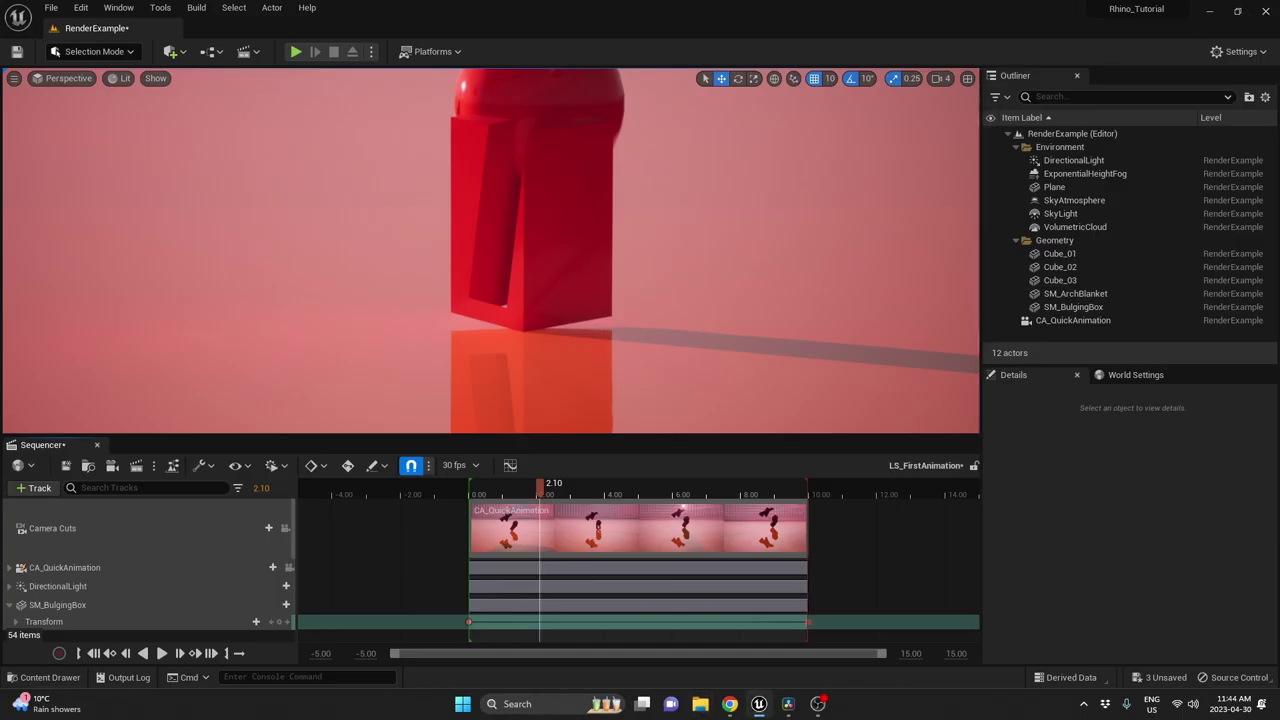